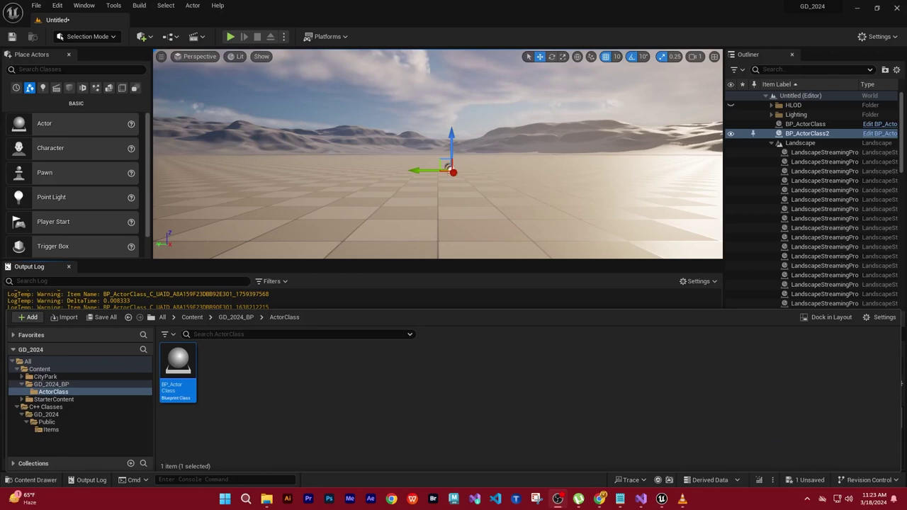
Deselect the BP_ActorClass asset, then enlarge and reframe the level viewport above the log.
{"action": "left_click", "coordinate": [213, 386]}
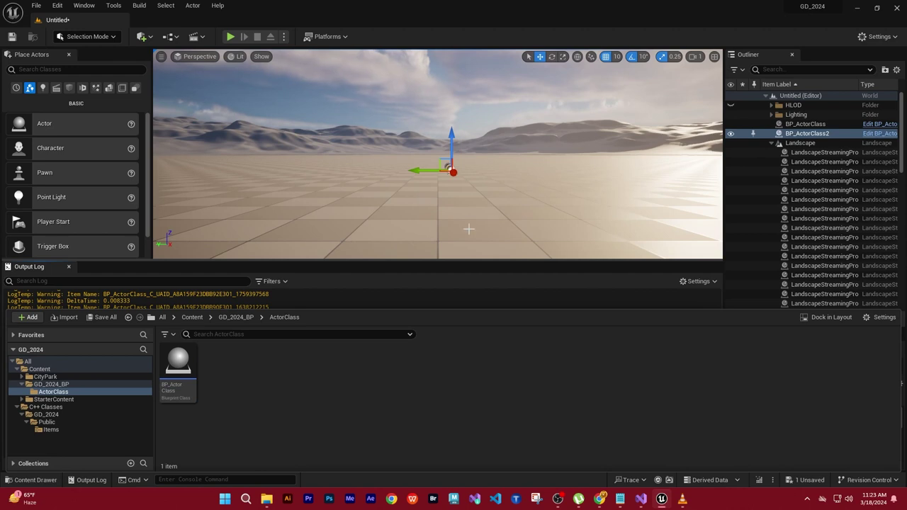
{"action": "right_click_drag", "start_coordinate": [468, 229], "coordinate": [422, 261]}
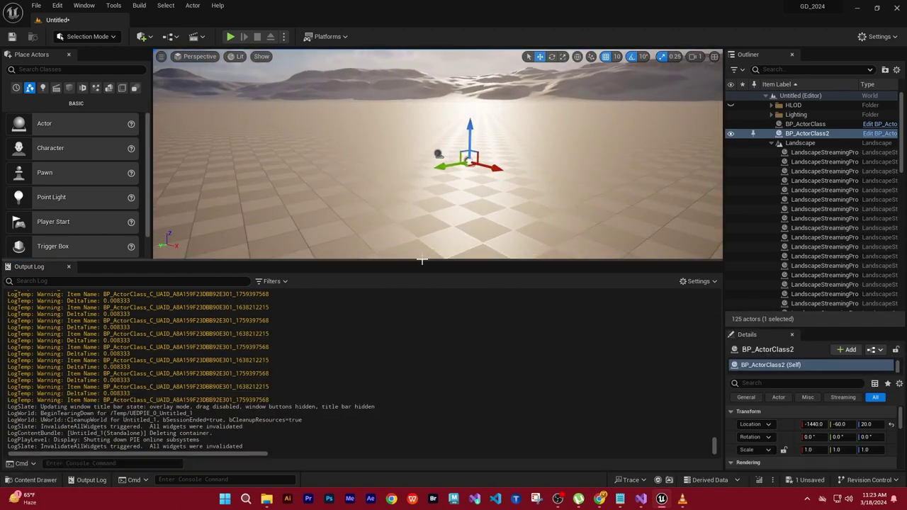
{"action": "left_click_drag", "start_coordinate": [423, 261], "coordinate": [431, 370]}
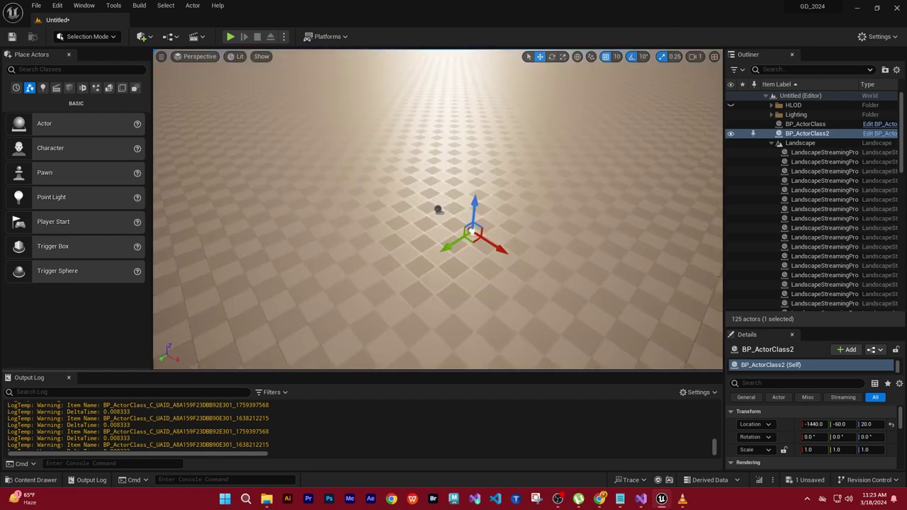
{"action": "scroll", "coordinate": [401, 186], "scroll_direction": "up", "scroll_amount": 3}
{"action": "scroll", "coordinate": [401, 186], "scroll_direction": "up", "scroll_amount": 2}
{"action": "scroll", "coordinate": [401, 186], "scroll_direction": "up", "scroll_amount": 3}
{"action": "scroll", "coordinate": [401, 185], "scroll_direction": "up", "scroll_amount": 3}
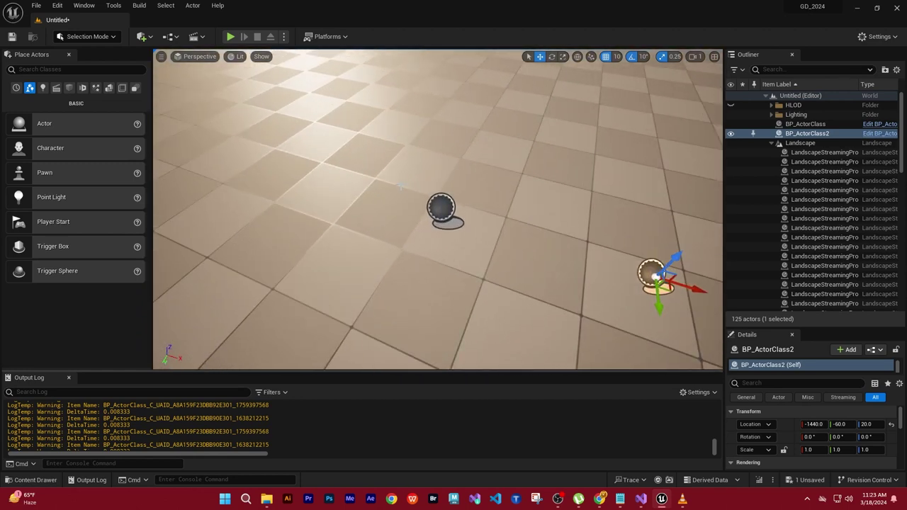
Select the BP_ActorClass and BP_ActorClass2 spheres in the level, orbiting around them, and enlarge the Output Log.
{"action": "left_click", "coordinate": [440, 207]}
{"action": "scroll", "coordinate": [440, 207], "scroll_direction": "down", "scroll_amount": 5}
{"action": "left_click_drag", "start_coordinate": [440, 207], "coordinate": [496, 212], "text": "alt"}
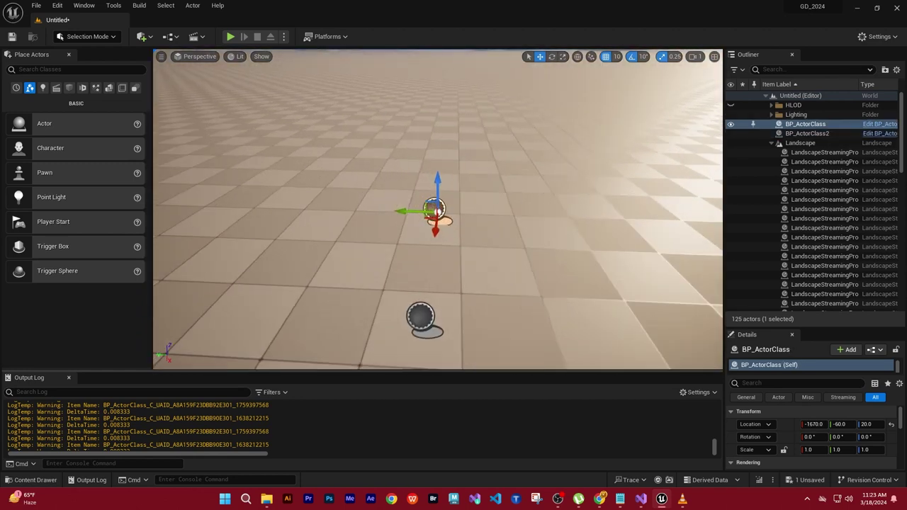
{"action": "left_click_drag", "start_coordinate": [489, 254], "coordinate": [501, 254], "text": "alt"}
{"action": "left_click", "coordinate": [425, 289]}
{"action": "left_click_drag", "start_coordinate": [426, 289], "coordinate": [436, 226], "text": "alt"}
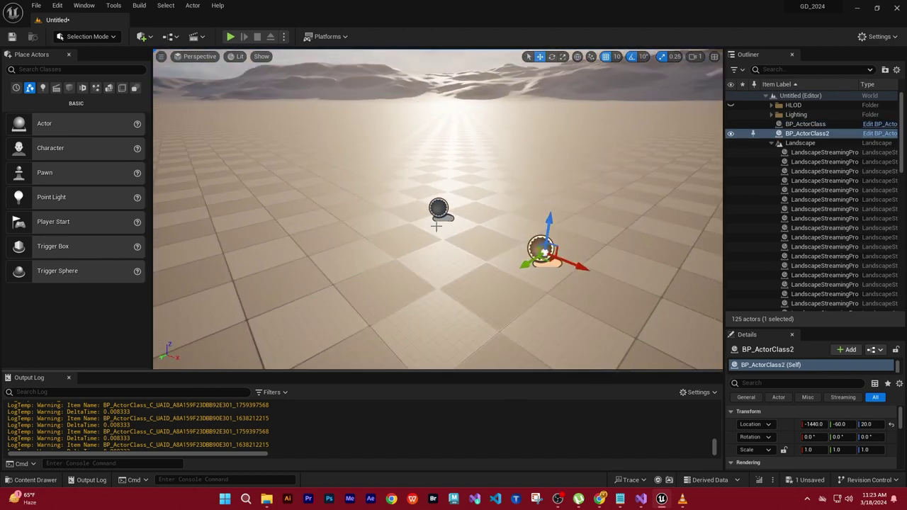
{"action": "left_click", "coordinate": [438, 207]}
{"action": "left_click", "coordinate": [438, 207]}
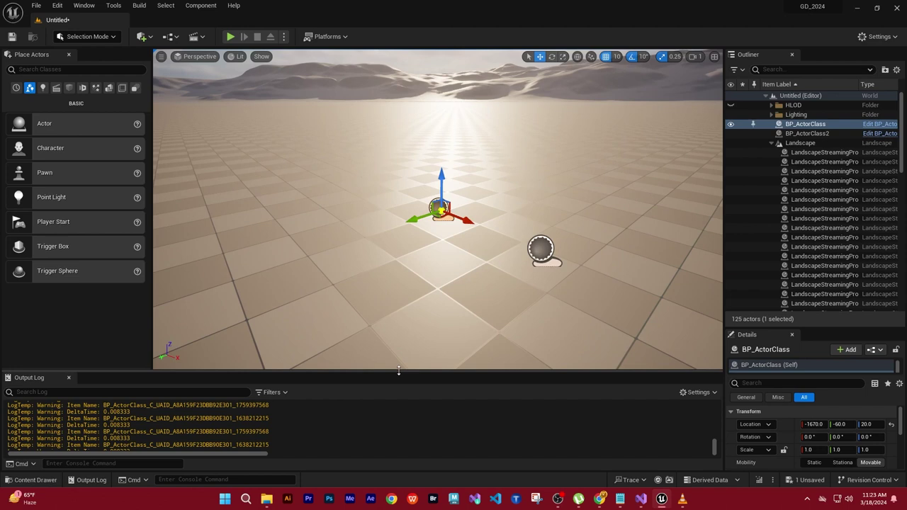
{"action": "left_click_drag", "start_coordinate": [399, 370], "coordinate": [404, 275]}
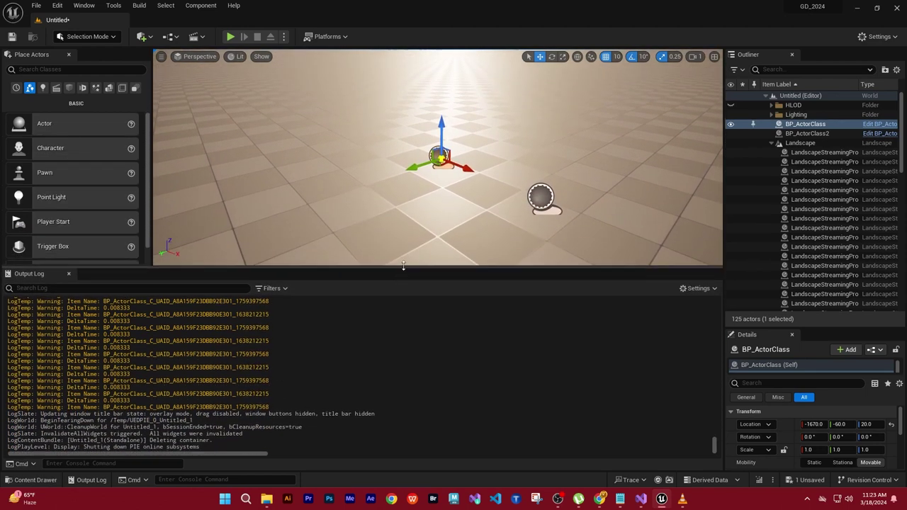
Open BP_ActorClass from the Content Drawer in the full Blueprint Editor and select Event BeginPlay.
{"action": "key", "text": "ctrl+space"}
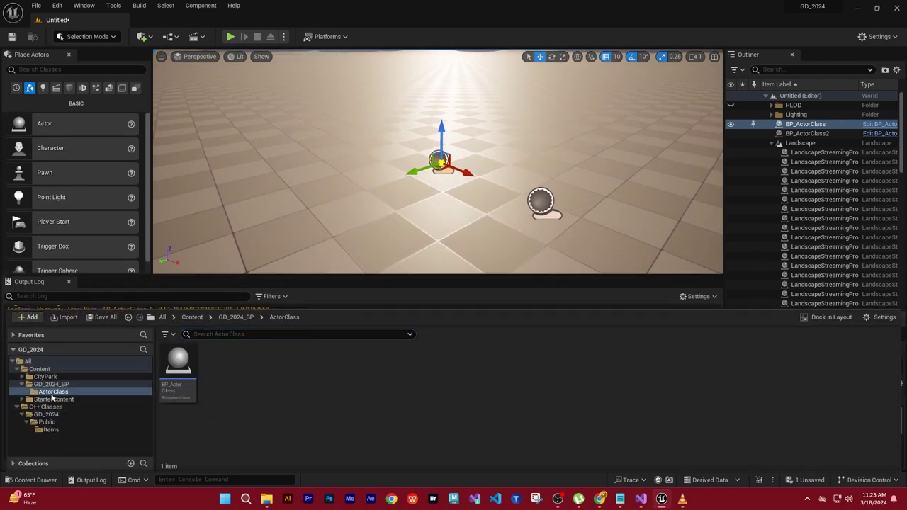
{"action": "double_click", "coordinate": [177, 366]}
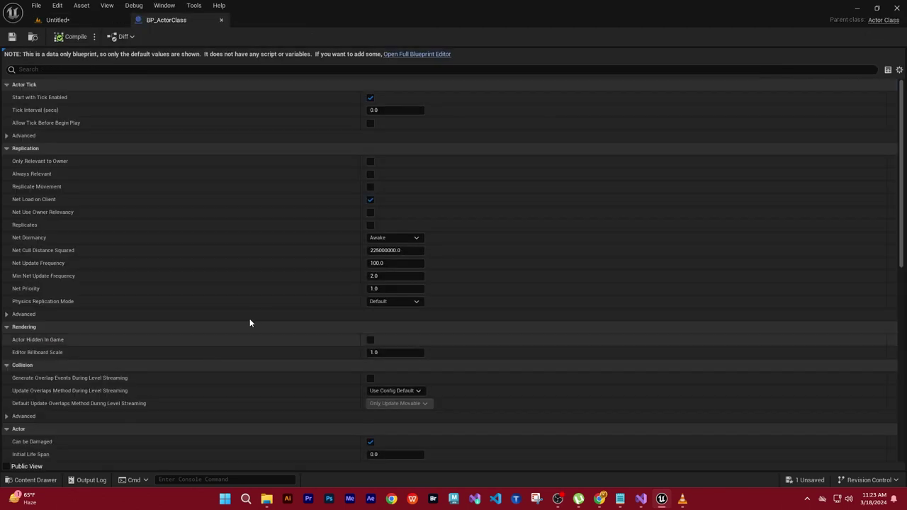
{"action": "left_click", "coordinate": [408, 55]}
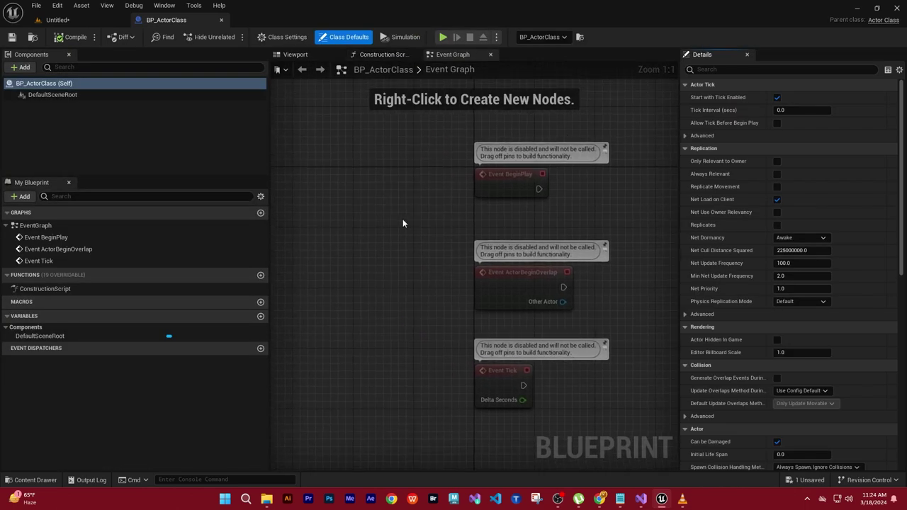
{"action": "scroll", "coordinate": [607, 244], "scroll_direction": "down", "scroll_amount": 4}
{"action": "mouse_move", "coordinate": [608, 243]}
{"action": "right_mouse_down"}
{"action": "mouse_move", "coordinate": [503, 324]}
{"action": "mouse_move", "coordinate": [622, 290]}
{"action": "mouse_move", "coordinate": [598, 312]}
{"action": "right_mouse_up"}
{"action": "scroll", "coordinate": [622, 291], "scroll_direction": "up", "scroll_amount": 1}
{"action": "scroll", "coordinate": [622, 291], "scroll_direction": "up", "scroll_amount": 1}
{"action": "left_click", "coordinate": [406, 272]}
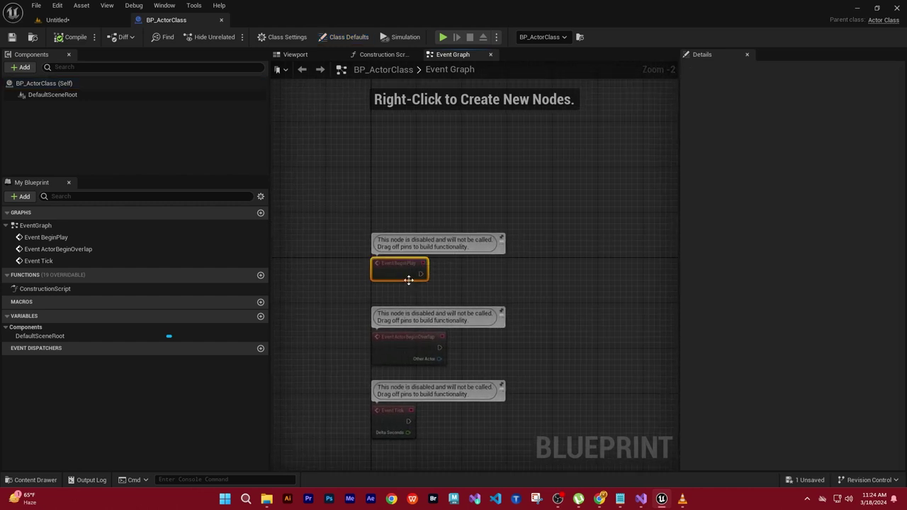
Search the graph actions for 'Draw Debug Sph' and place the Draw Debug Sphere node.
{"action": "right_click", "coordinate": [545, 237]}
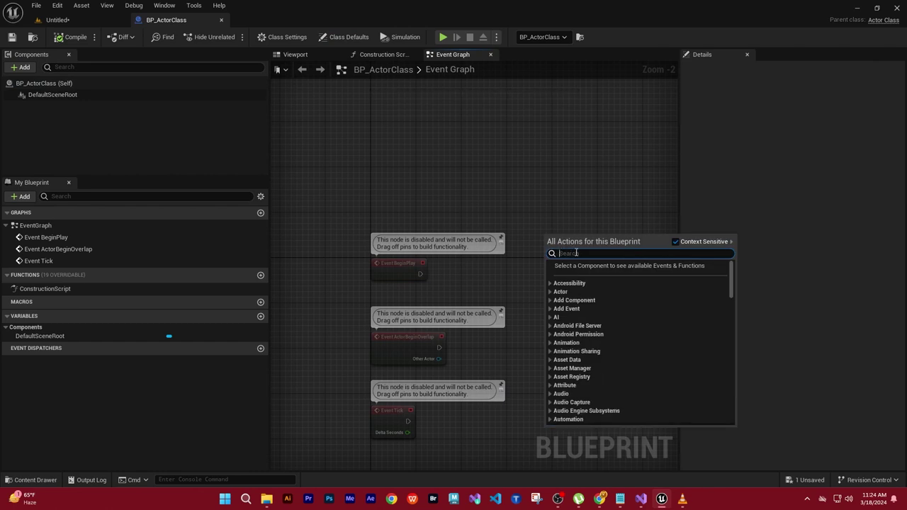
{"action": "type", "text": "Draw"}
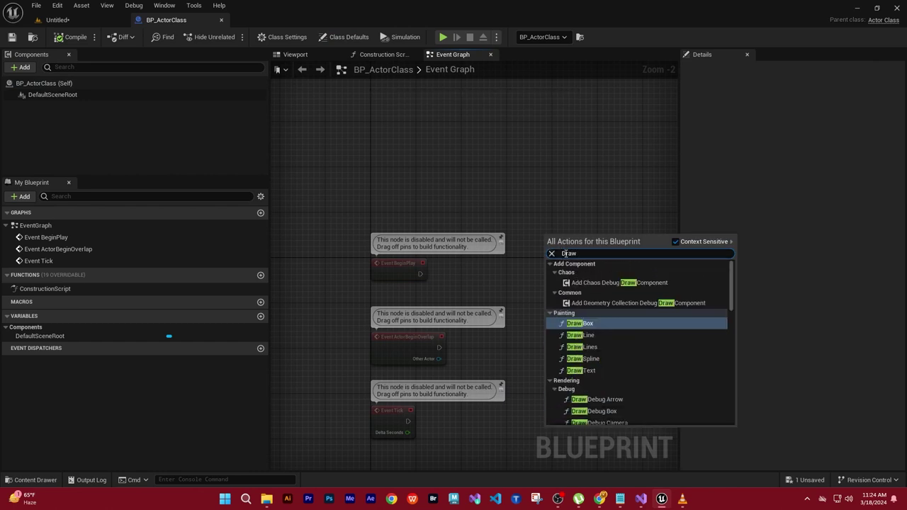
{"action": "type", "text": " Debu"}
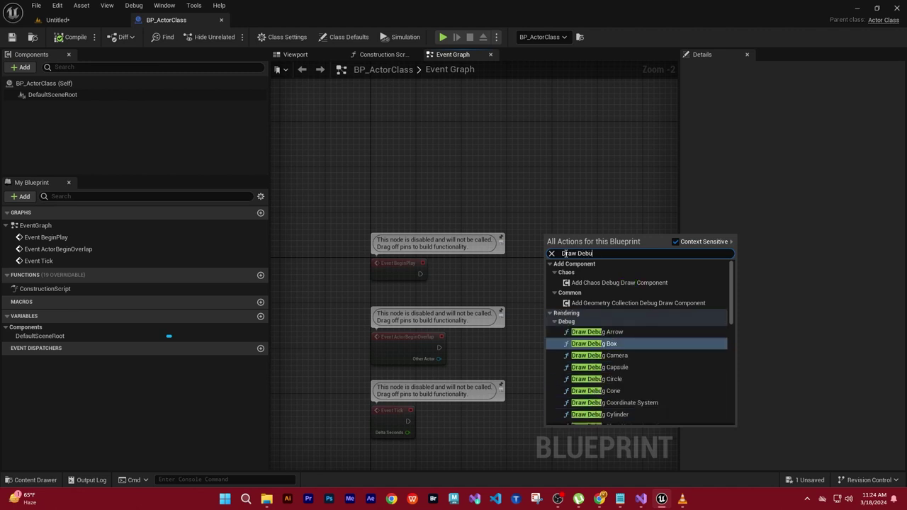
{"action": "type", "text": "g S"}
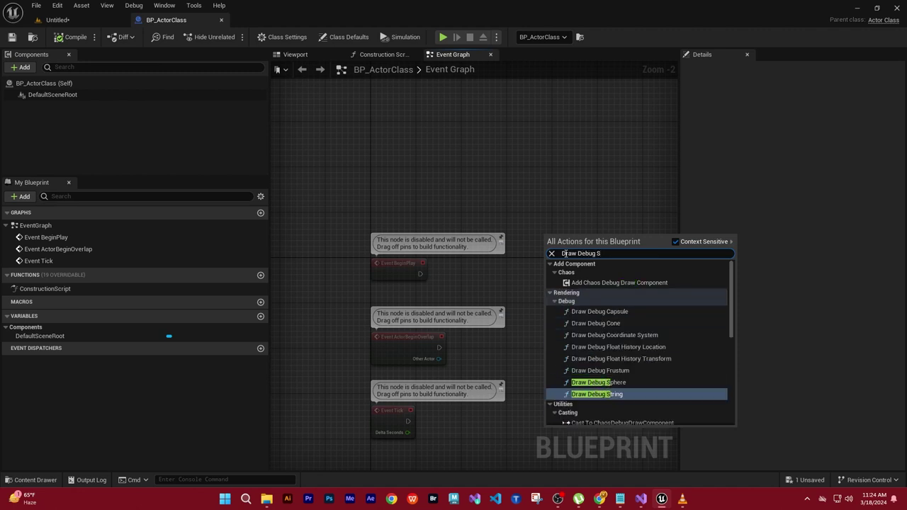
{"action": "type", "text": "phere"}
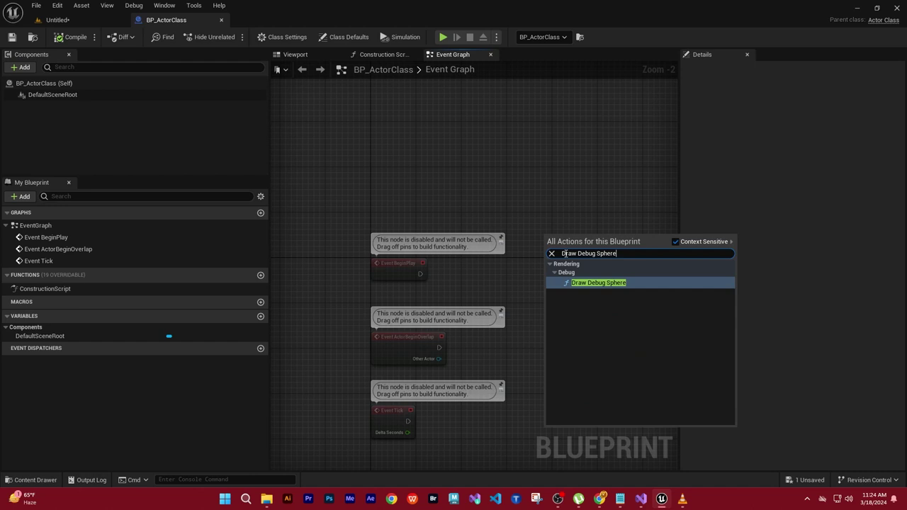
{"action": "key", "text": "Return"}
Wire Event BeginPlay into Draw Debug Sphere and straighten the connection between the two nodes.
{"action": "left_click_drag", "start_coordinate": [595, 233], "coordinate": [606, 221]}
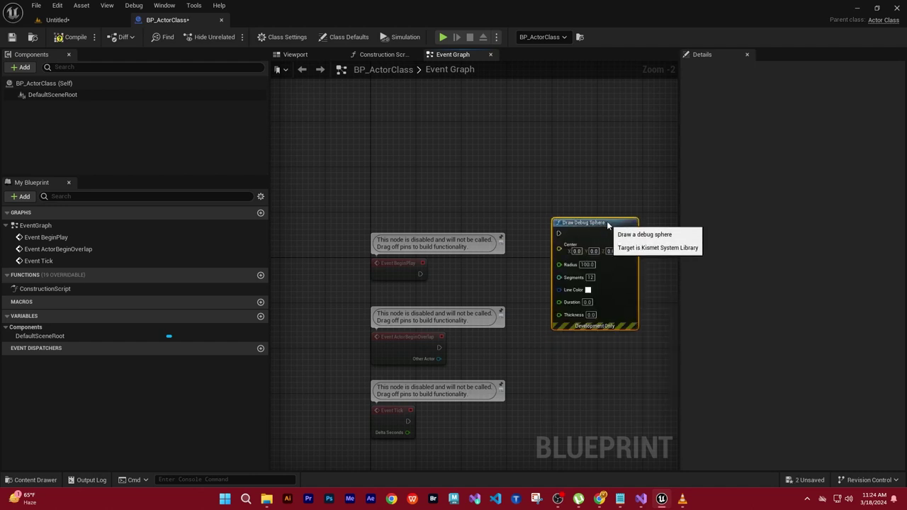
{"action": "left_click_drag", "start_coordinate": [421, 274], "coordinate": [559, 234]}
{"action": "left_click_drag", "start_coordinate": [400, 263], "coordinate": [445, 226]}
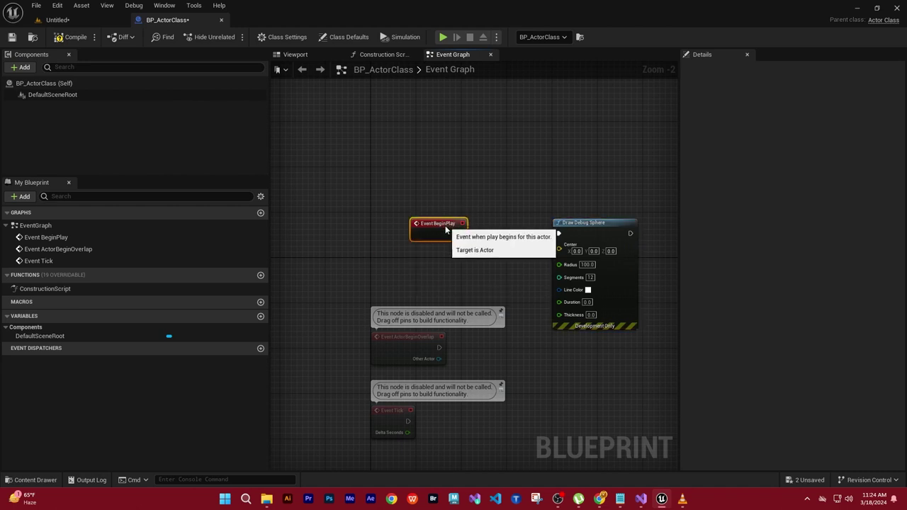
{"action": "scroll", "coordinate": [464, 242], "scroll_direction": "down", "scroll_amount": 3}
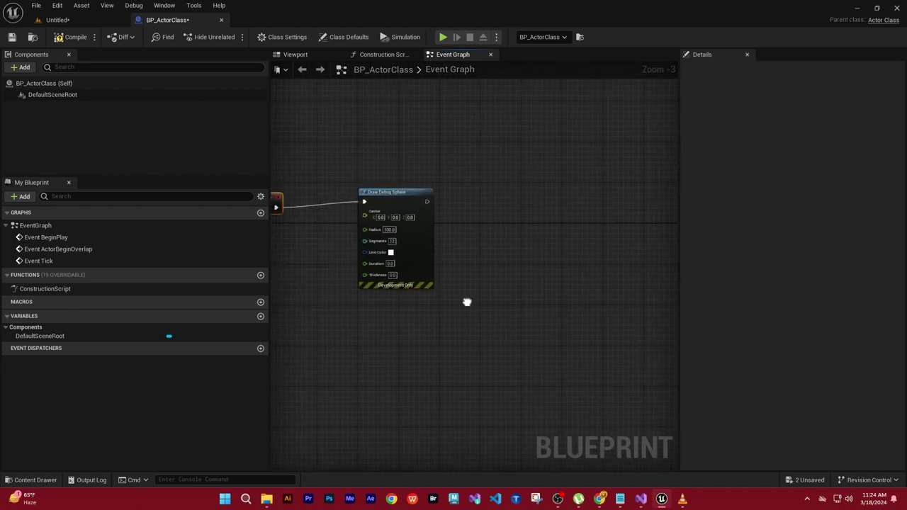
{"action": "scroll", "coordinate": [568, 211], "scroll_direction": "up", "scroll_amount": 2}
{"action": "left_click_drag", "start_coordinate": [573, 182], "coordinate": [358, 236]}
{"action": "left_click_drag", "start_coordinate": [496, 210], "coordinate": [527, 223]}
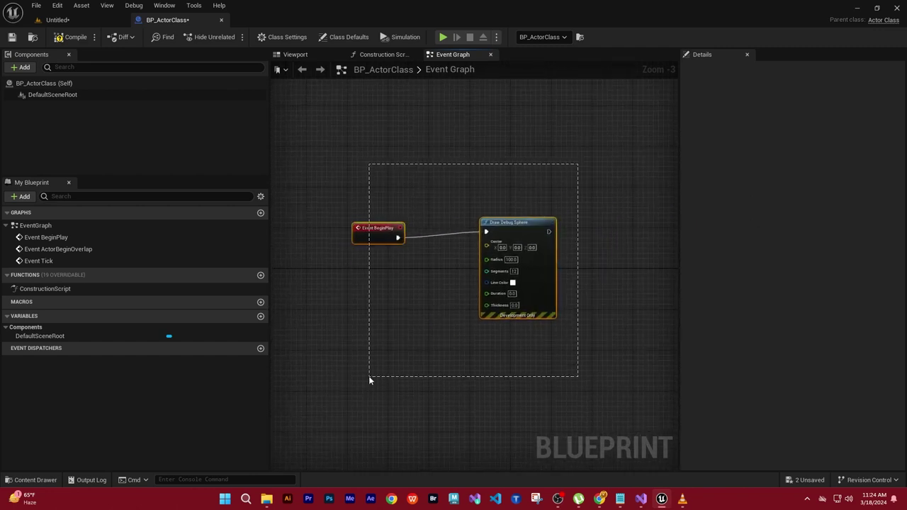
{"action": "key", "text": "q"}
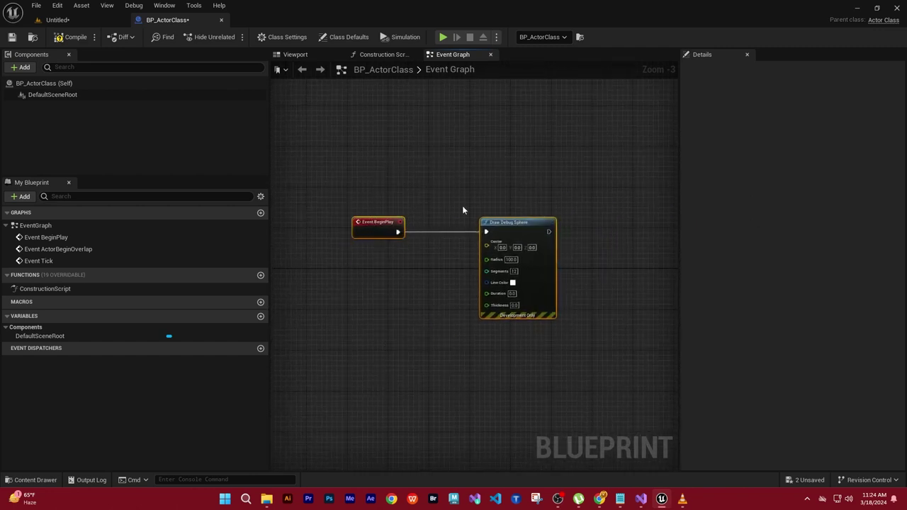
Recentre the graph on both nodes and move Draw Debug Sphere closer to Event BeginPlay.
{"action": "right_click_drag", "start_coordinate": [527, 237], "coordinate": [571, 180]}
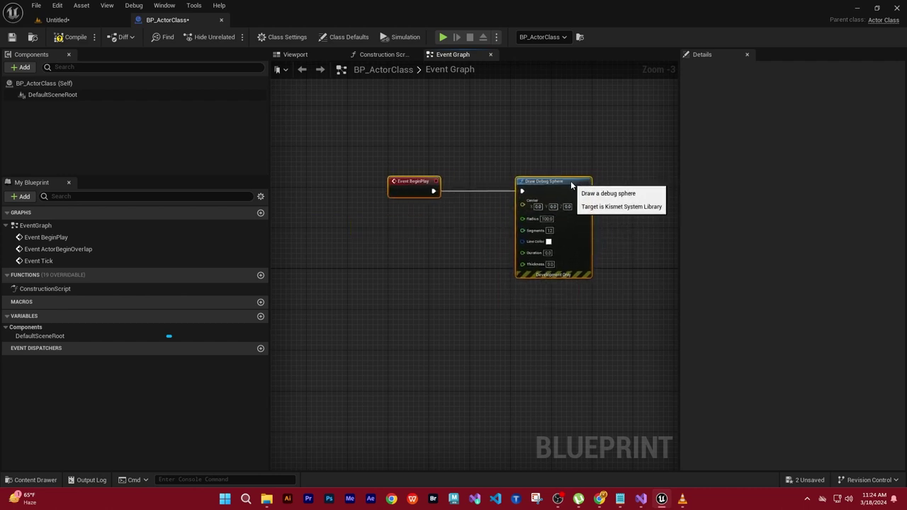
{"action": "right_click_drag", "start_coordinate": [590, 341], "coordinate": [544, 381]}
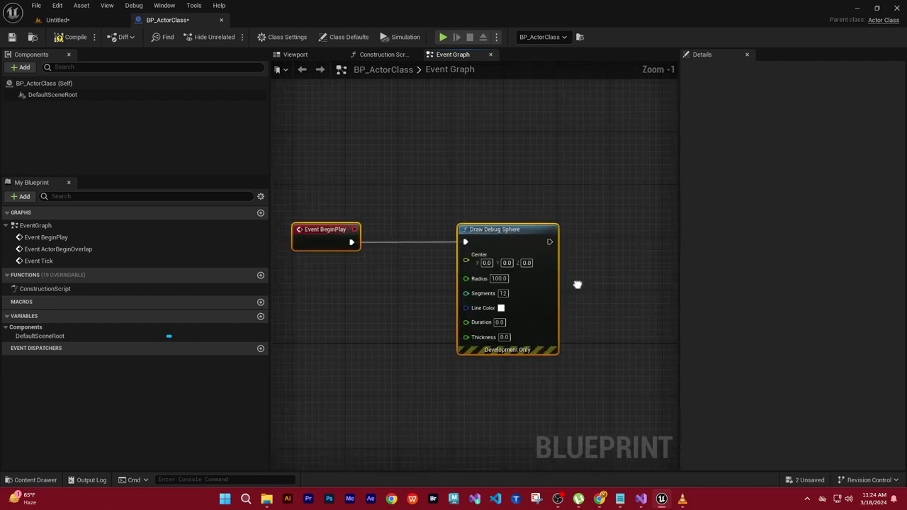
{"action": "scroll", "coordinate": [544, 305], "scroll_direction": "up", "scroll_amount": 2}
{"action": "scroll", "coordinate": [544, 305], "scroll_direction": "up", "scroll_amount": 1}
{"action": "right_click_drag", "start_coordinate": [544, 306], "coordinate": [415, 308]}
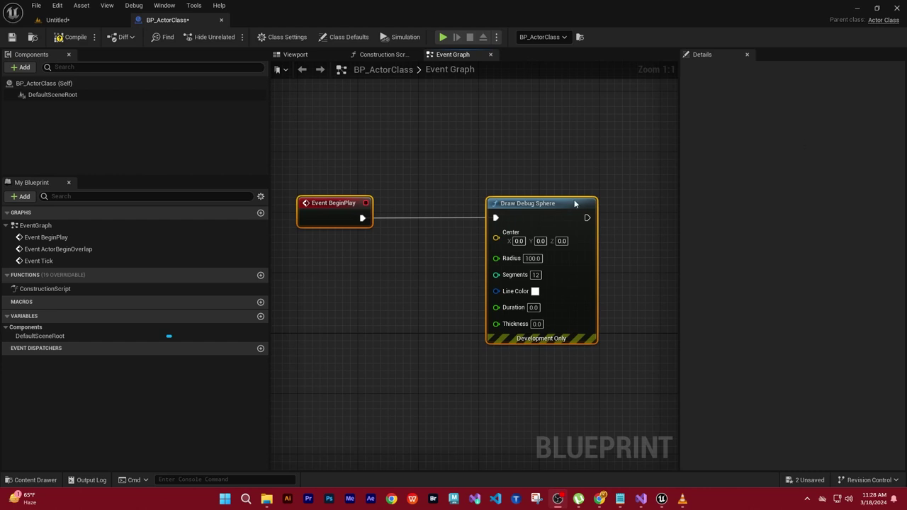
{"action": "left_click_drag", "start_coordinate": [533, 203], "coordinate": [502, 204]}
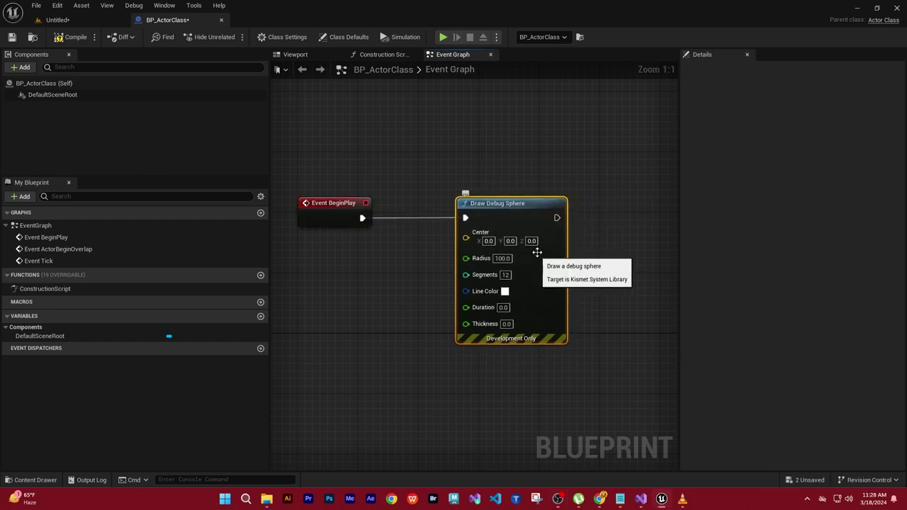
Give Draw Debug Sphere Duration 60.0, Thickness 10.0 and a cyan Line Color, then launch Play.
{"action": "left_click", "coordinate": [505, 308]}
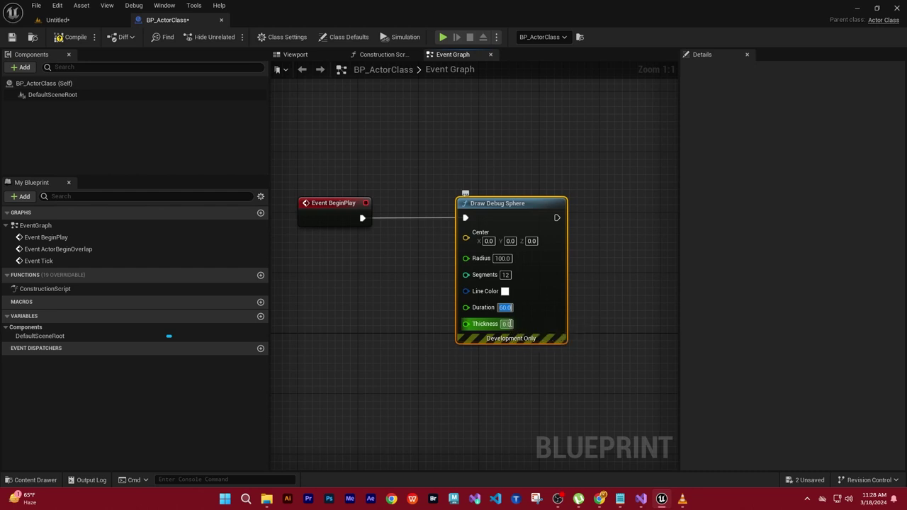
{"action": "left_click", "coordinate": [507, 324]}
{"action": "type", "text": "0"}
{"action": "key", "text": "Return"}
{"action": "left_click", "coordinate": [503, 291]}
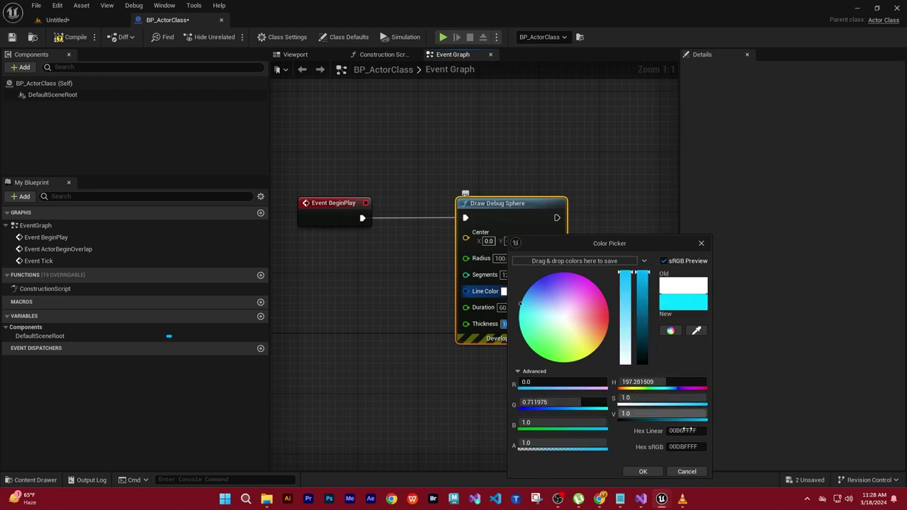
{"action": "left_click", "coordinate": [642, 472]}
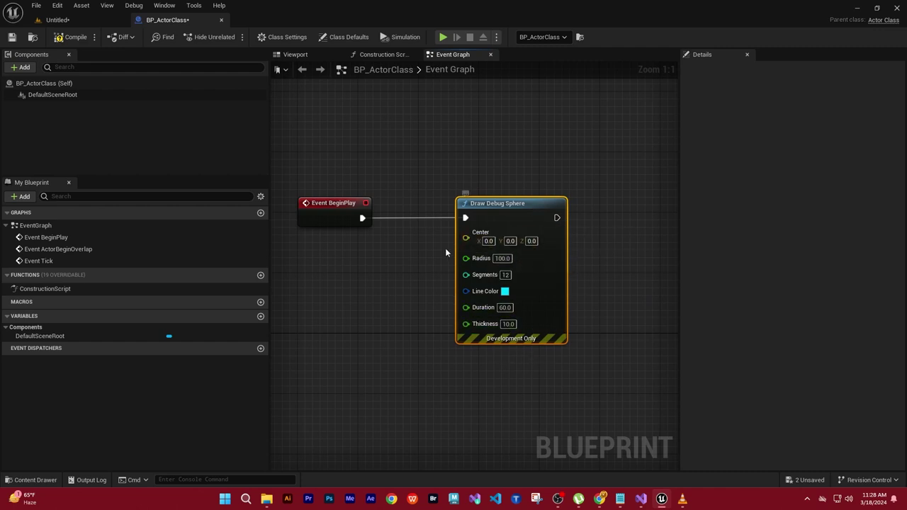
{"action": "left_click", "coordinate": [443, 37]}
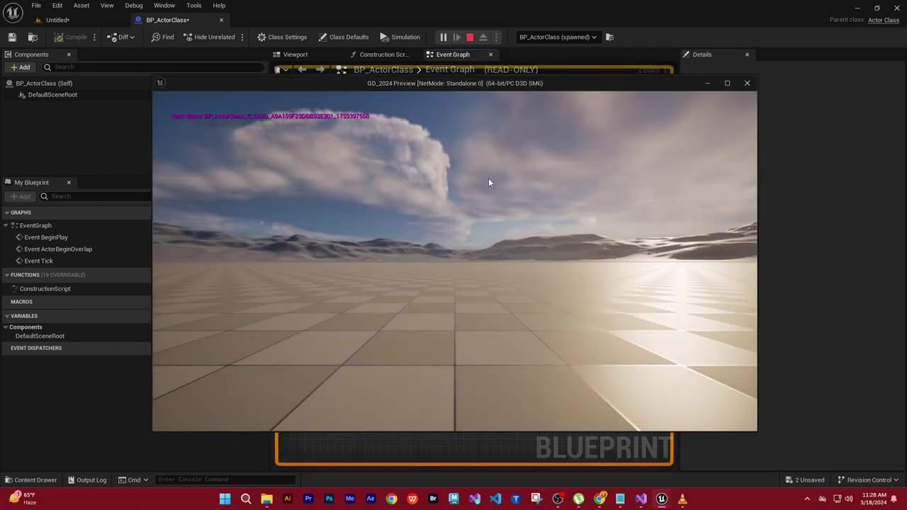
Inspect the thick cyan sphere in play, stop, set Thickness to 2.0 and replay.
{"action": "left_click", "coordinate": [516, 231]}
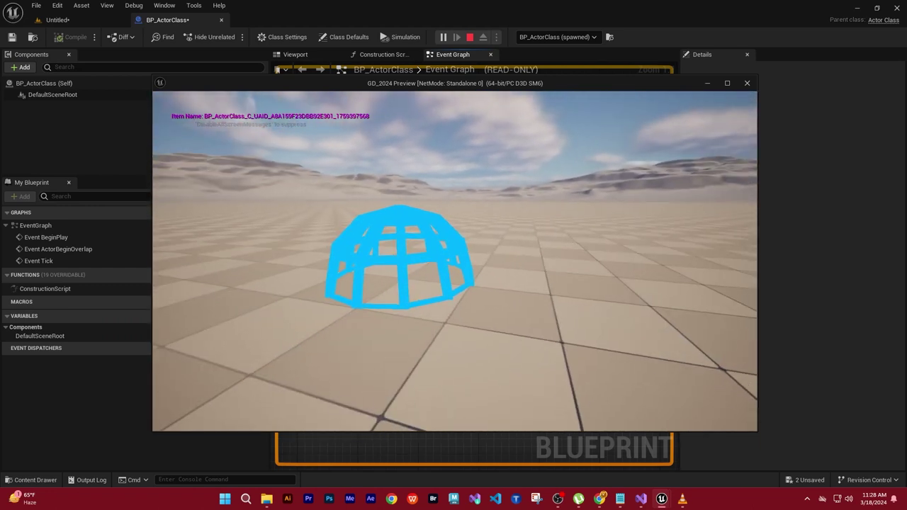
{"action": "key", "text": "Escape"}
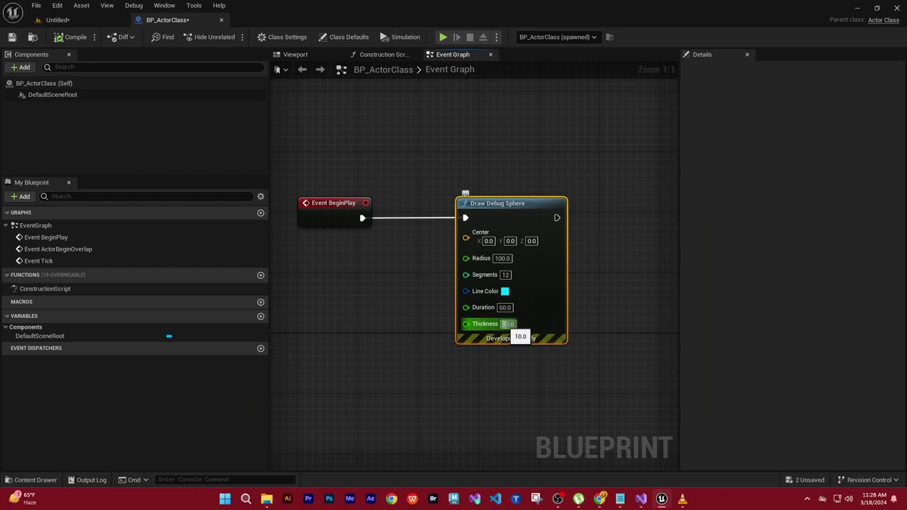
{"action": "left_click", "coordinate": [528, 324]}
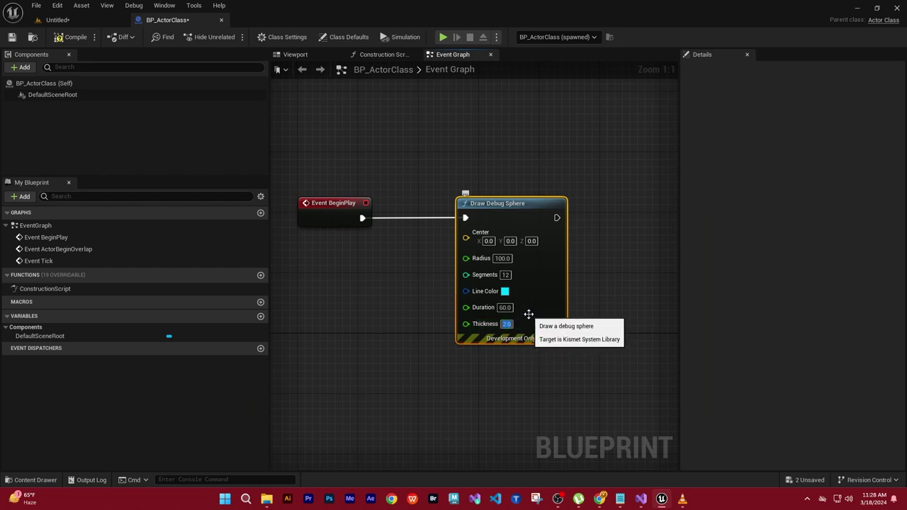
{"action": "left_click", "coordinate": [562, 372]}
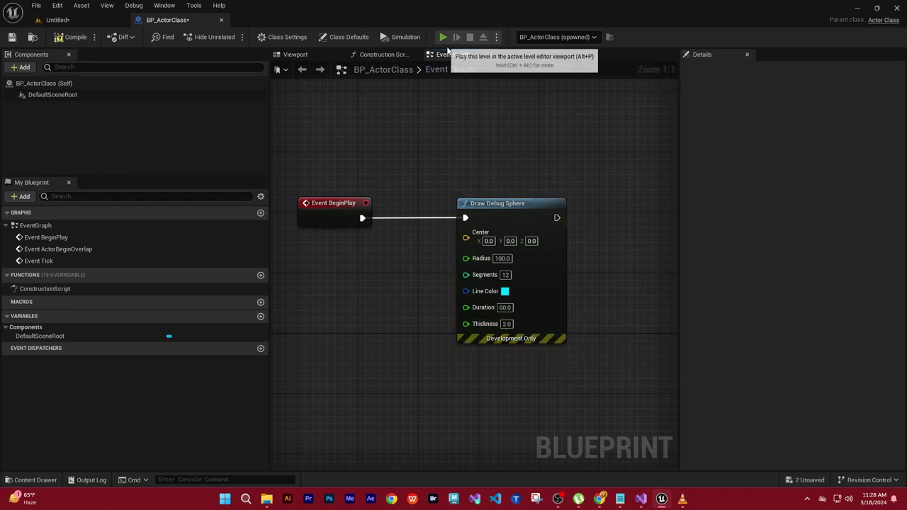
{"action": "left_click", "coordinate": [442, 37]}
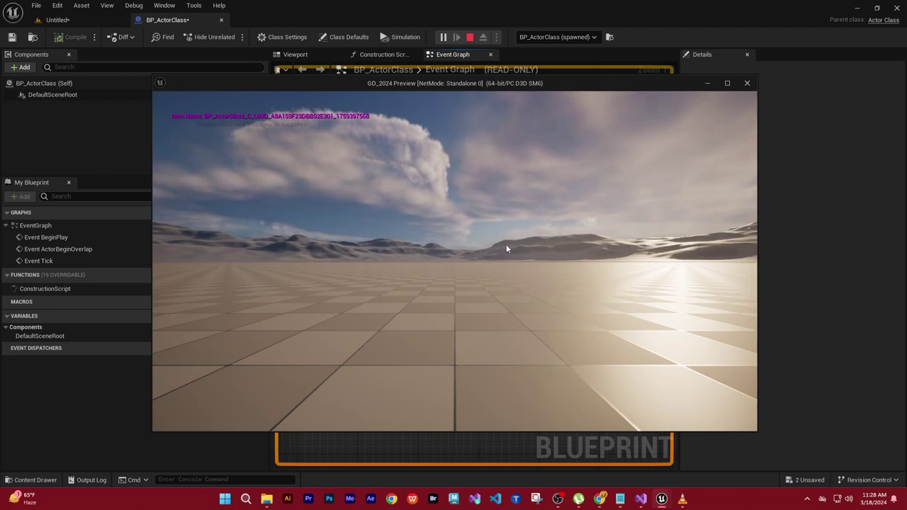
Move the camera into, out of and around the thinner cyan debug dome, then stop playing.
{"action": "left_click", "coordinate": [500, 292]}
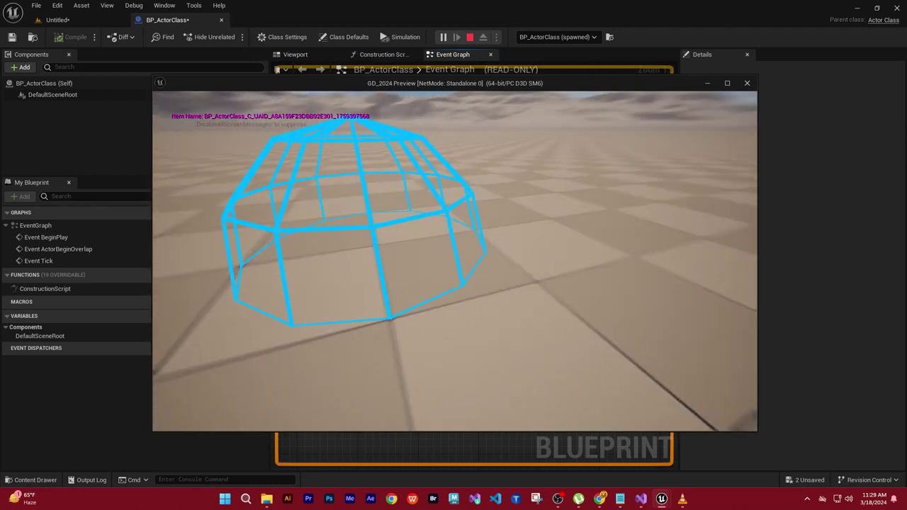
{"action": "key", "text": "s"}
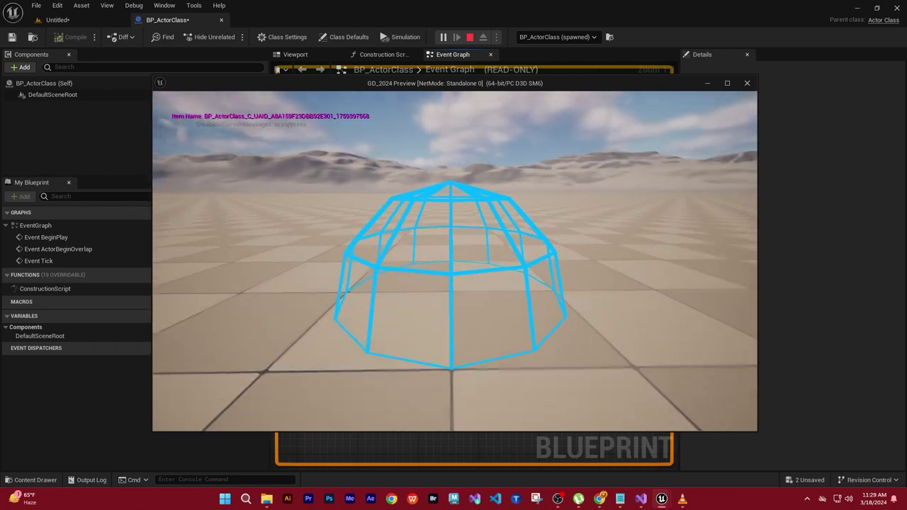
{"action": "key", "text": "w"}
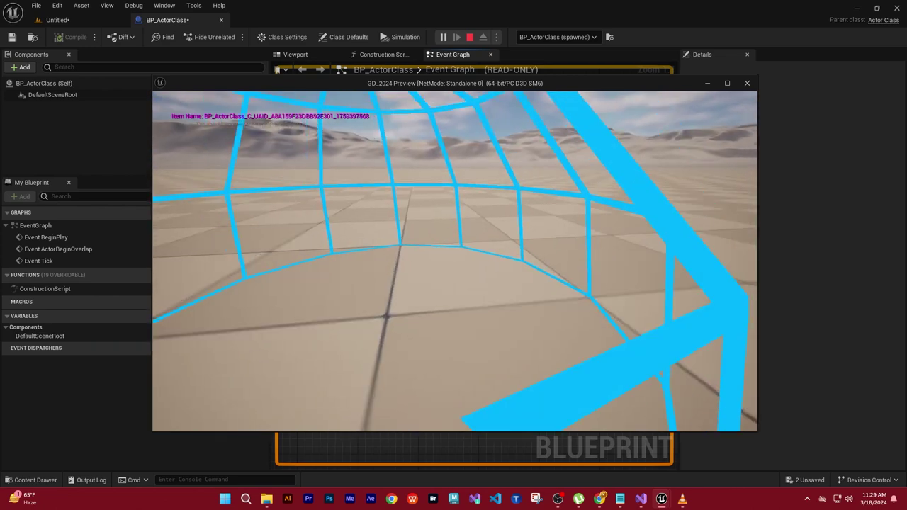
{"action": "key", "text": "s"}
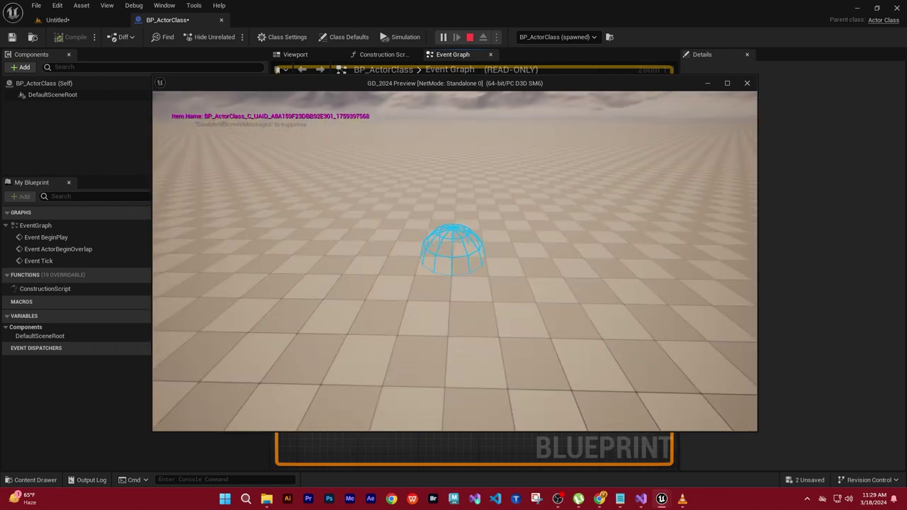
{"action": "key", "text": "w"}
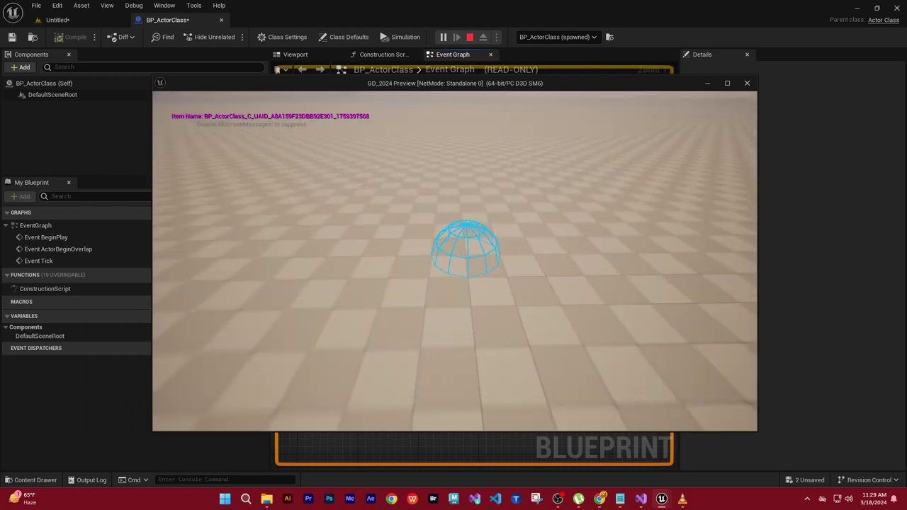
{"action": "key", "text": "w"}
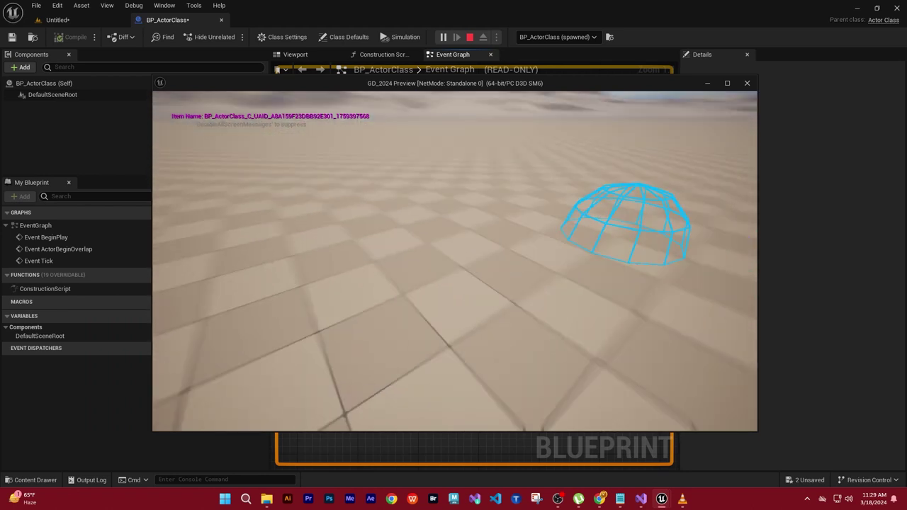
{"action": "key", "text": "s"}
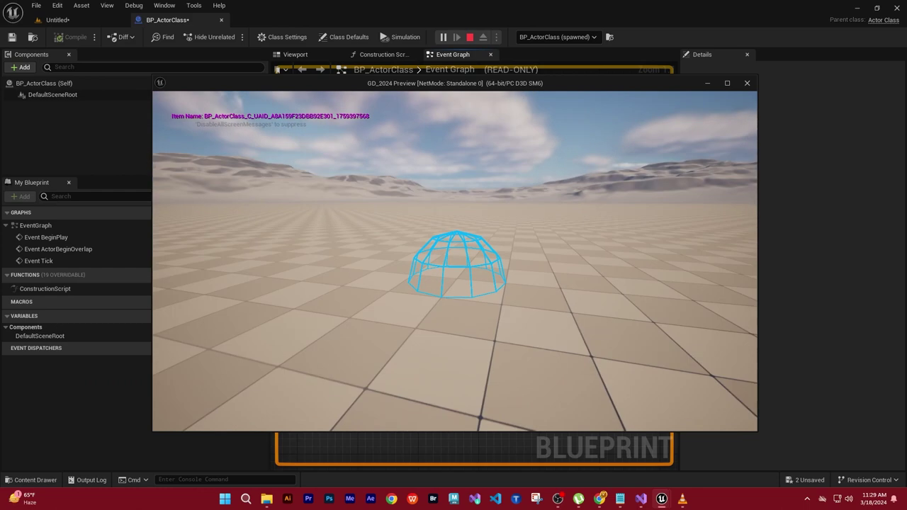
{"action": "key", "text": "w"}
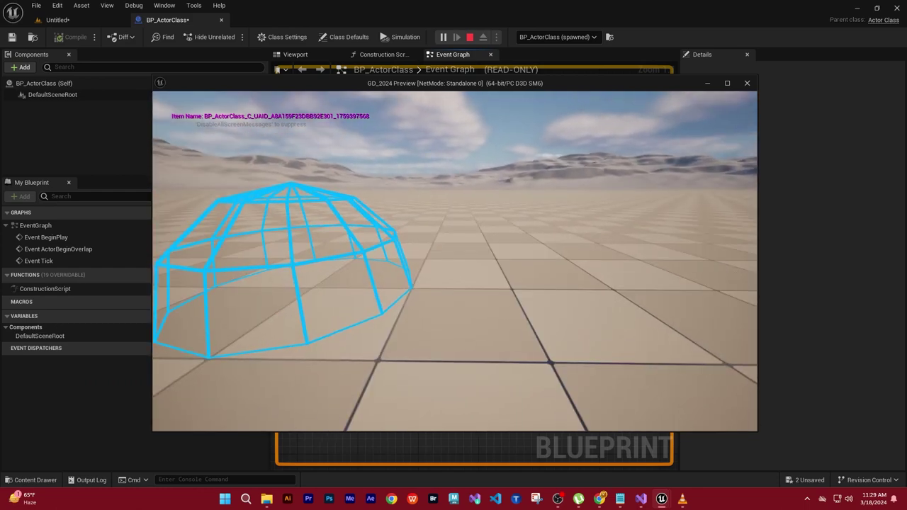
{"action": "key", "text": "w"}
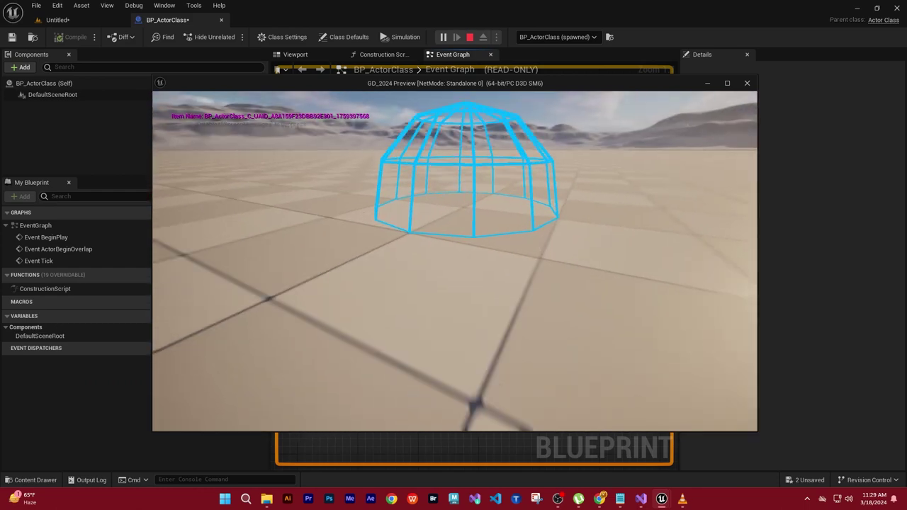
{"action": "key", "text": "Escape"}
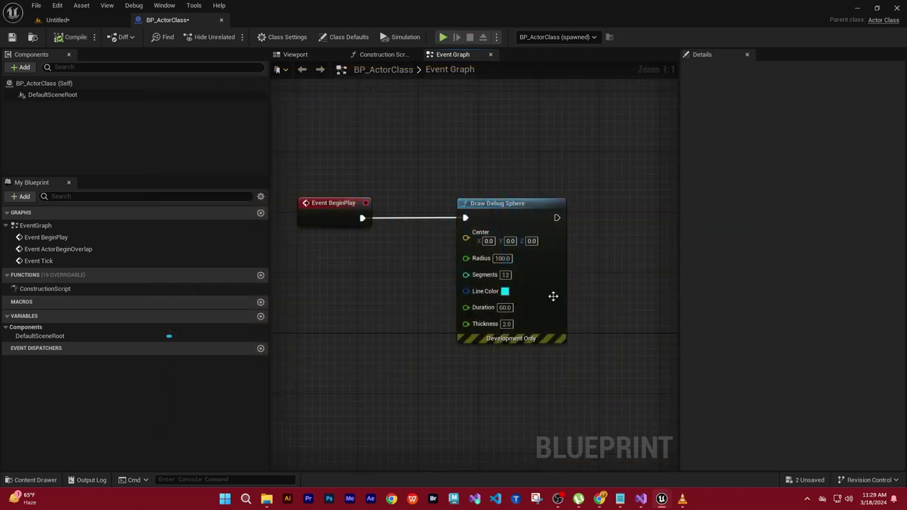
Edit the Radius field on Draw Debug Sphere, replacing 100.0 with 1000.0.
{"action": "left_click", "coordinate": [500, 259]}
{"action": "key", "text": "BackSpace"}
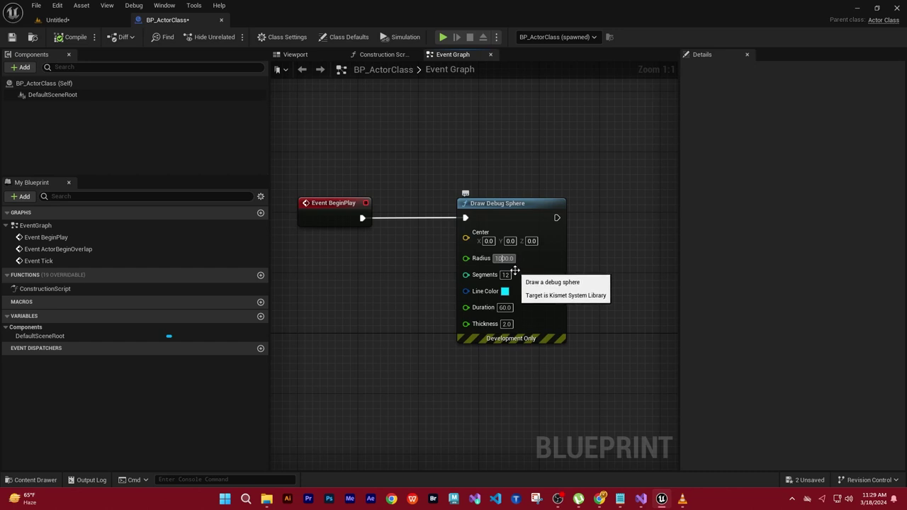
{"action": "type", "text": "0"}
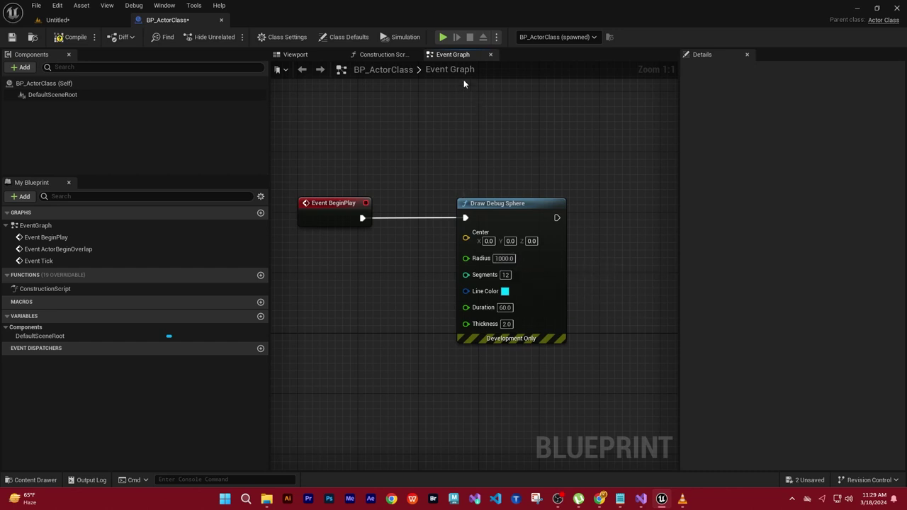
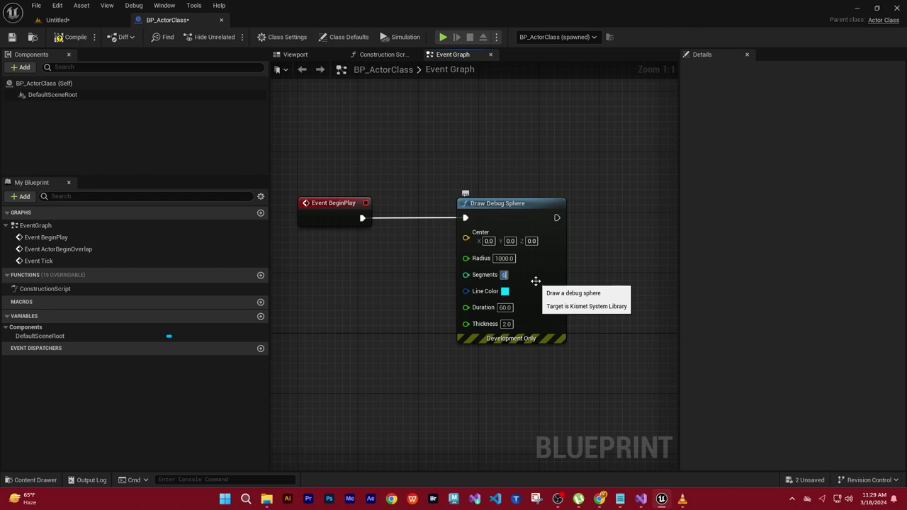
Set the Draw Debug Sphere Segments to 6 and play the level.
{"action": "left_click", "coordinate": [600, 288]}
{"action": "left_click", "coordinate": [488, 203]}
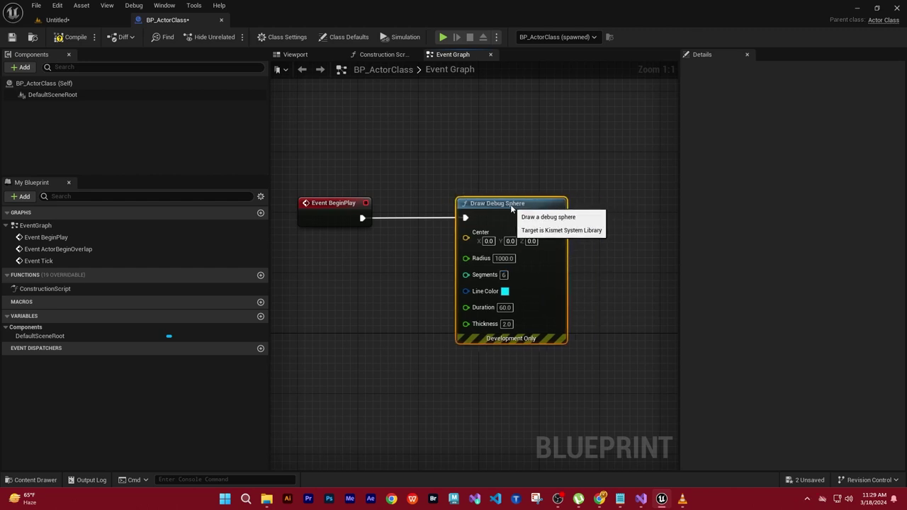
{"action": "left_click", "coordinate": [443, 37]}
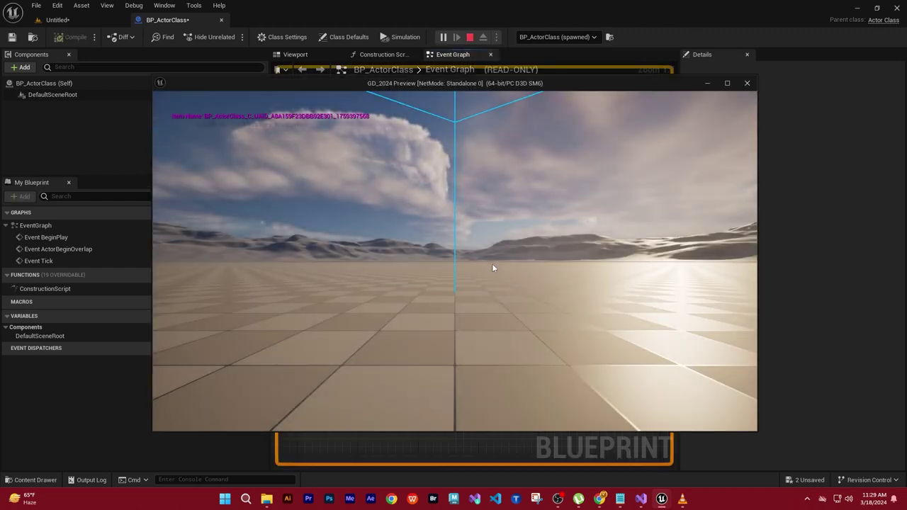
Fly in and out of the cyan debug sphere's wireframe, then stop playing.
{"action": "left_click", "coordinate": [509, 274]}
{"action": "key", "text": "w"}
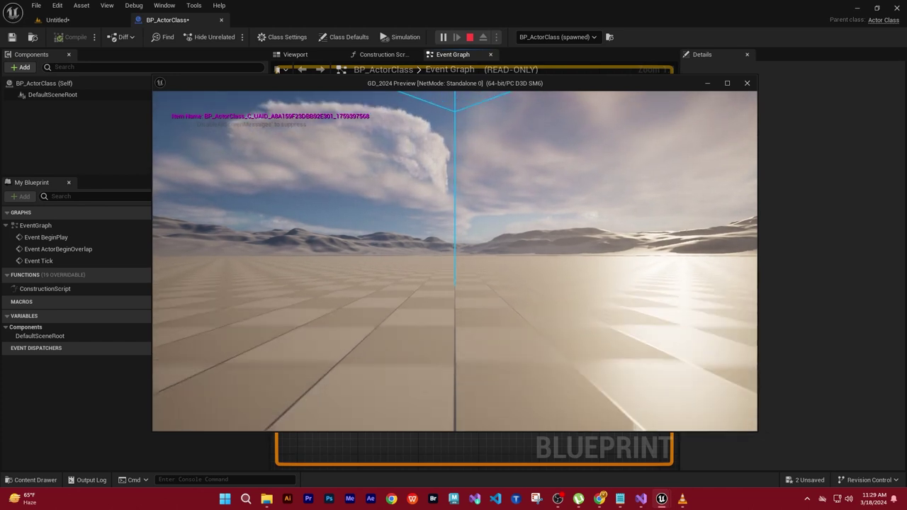
{"action": "key", "text": "s"}
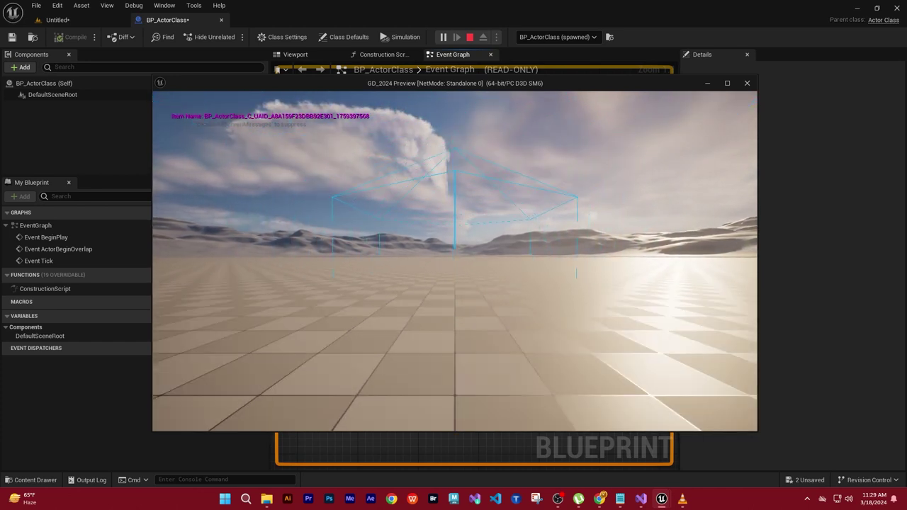
{"action": "key", "text": "w"}
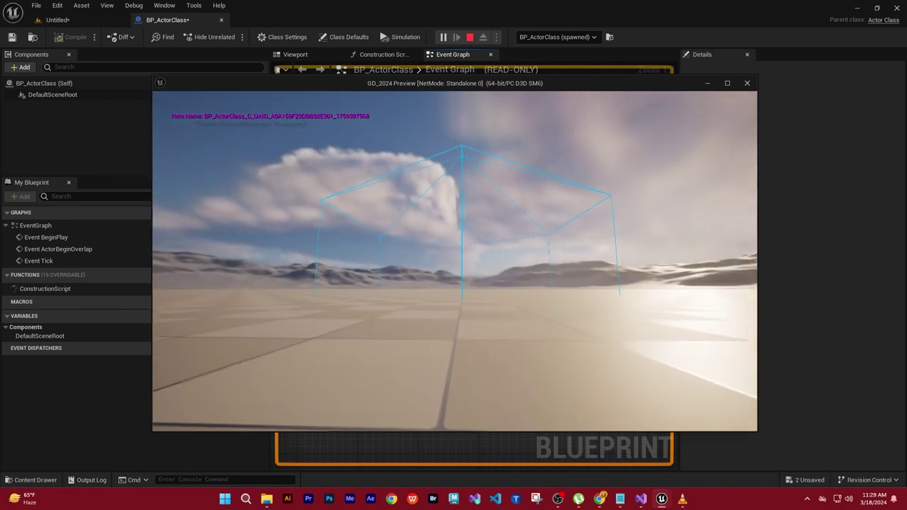
{"action": "key", "text": "w"}
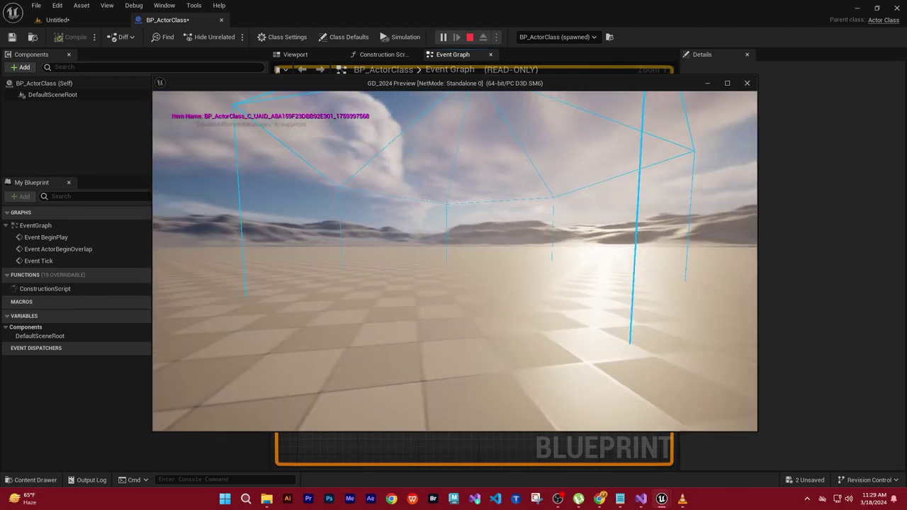
{"action": "key", "text": "s"}
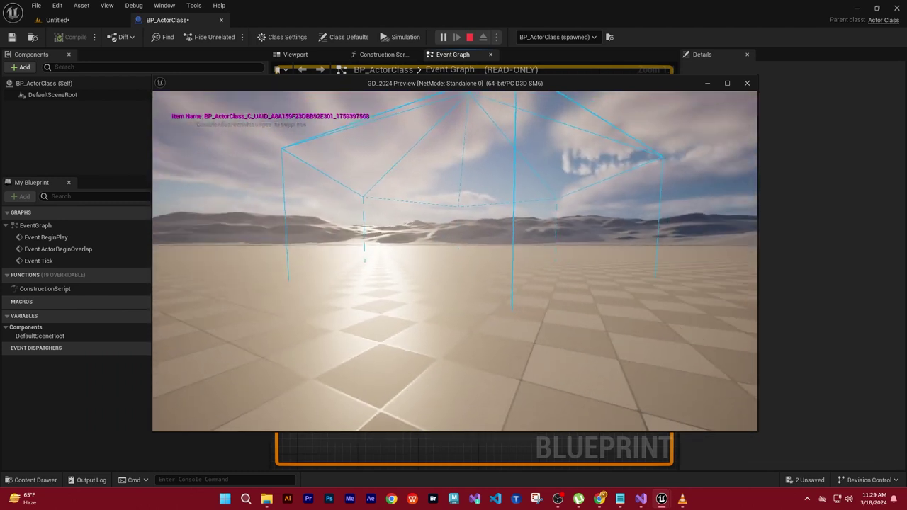
{"action": "key", "text": "s"}
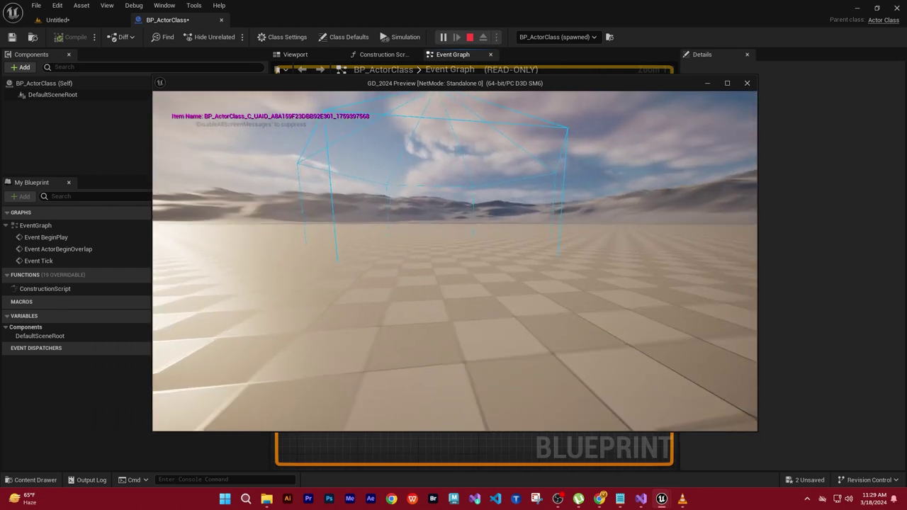
{"action": "key", "text": "w"}
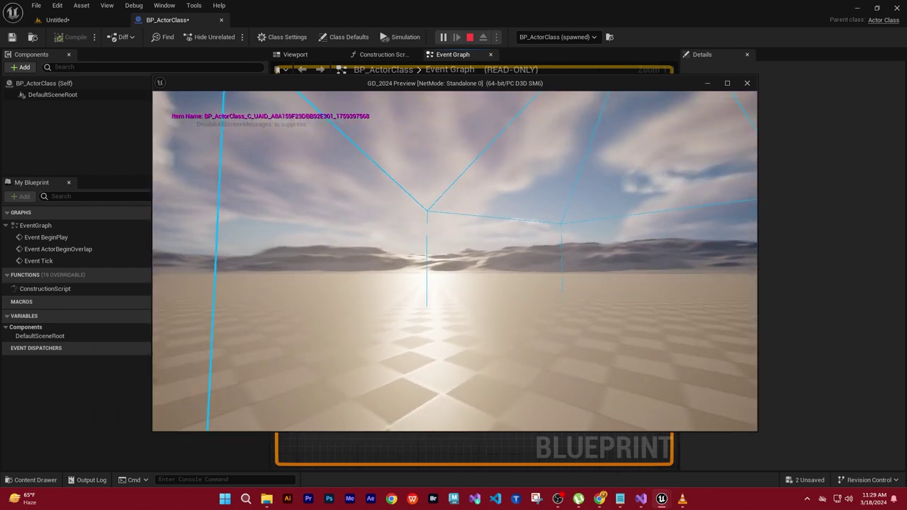
{"action": "key", "text": "s"}
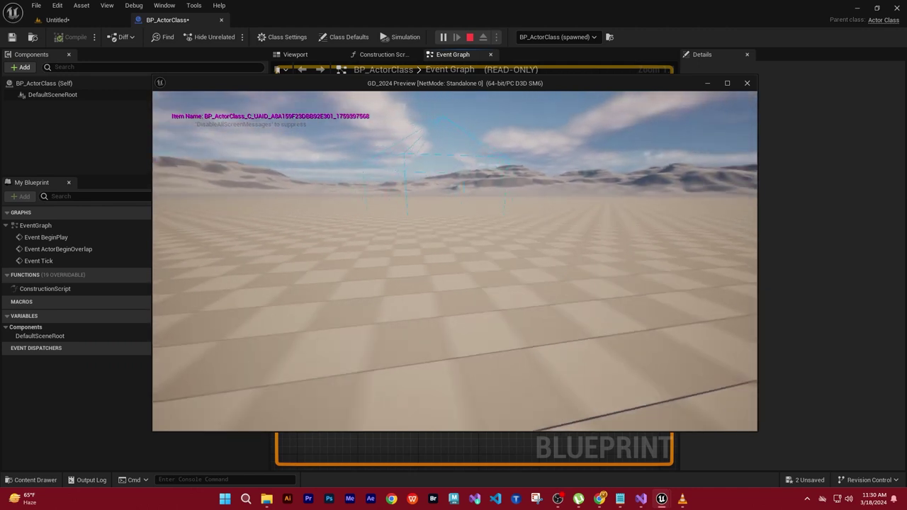
{"action": "key", "text": "Escape"}
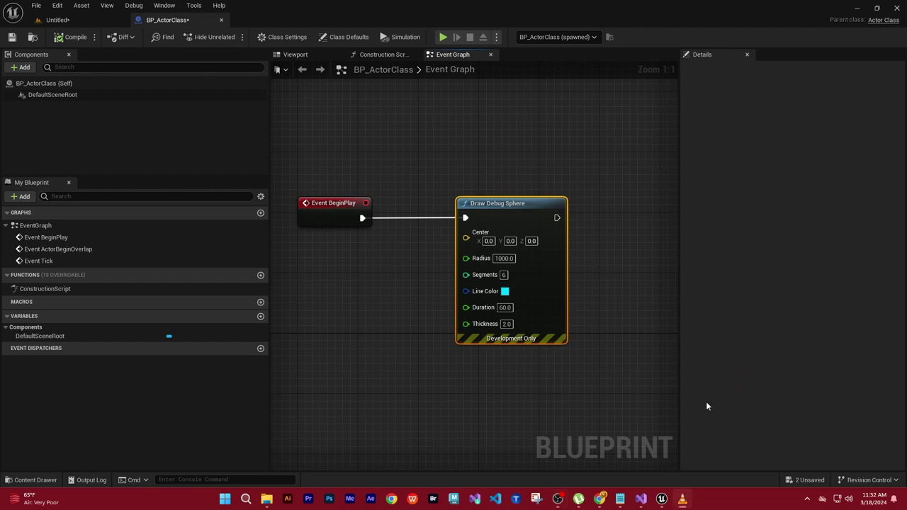
Add a Get Actor Location node below Event BeginPlay to feed the sphere's Center.
{"action": "right_click_drag", "start_coordinate": [574, 369], "coordinate": [657, 324]}
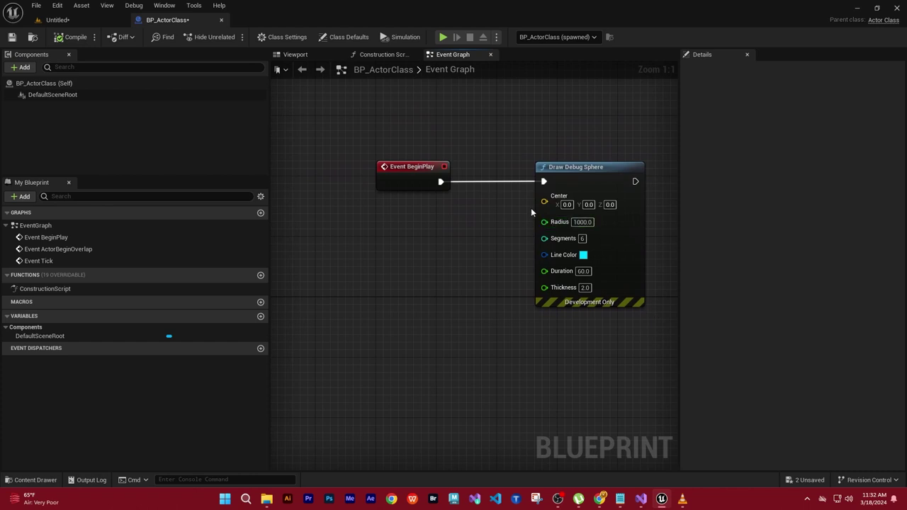
{"action": "right_click", "coordinate": [369, 299]}
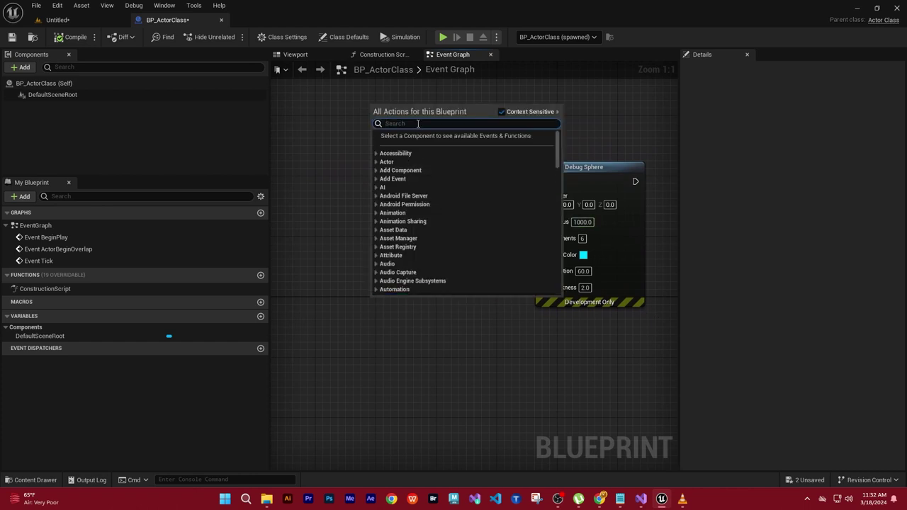
{"action": "type", "text": "get"}
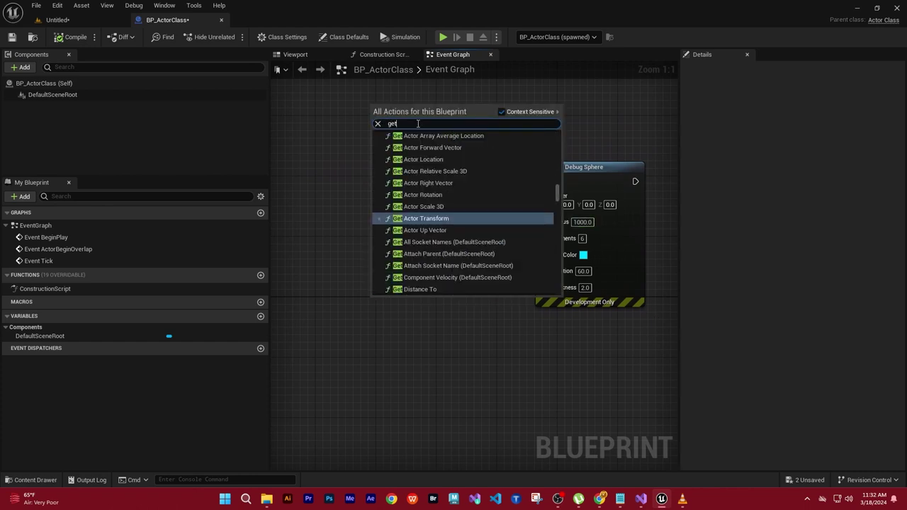
{"action": "type", "text": " actor"}
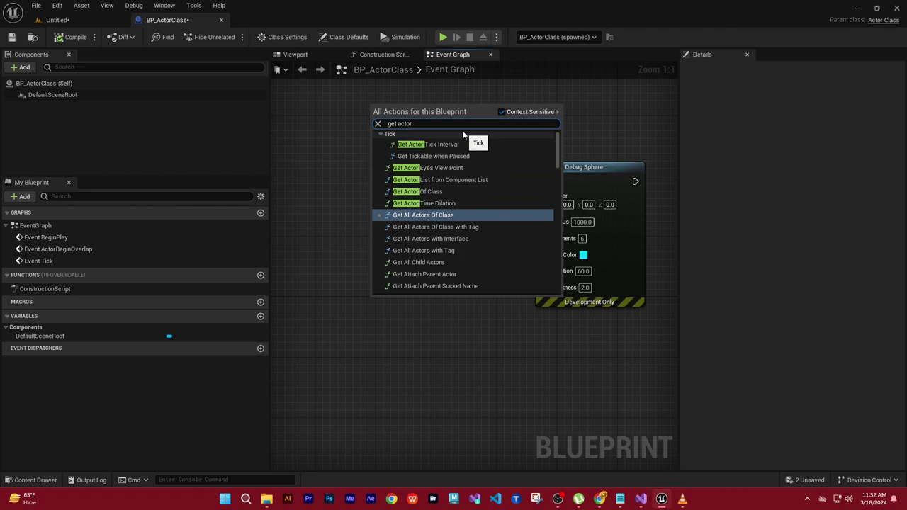
{"action": "type", "text": " loca"}
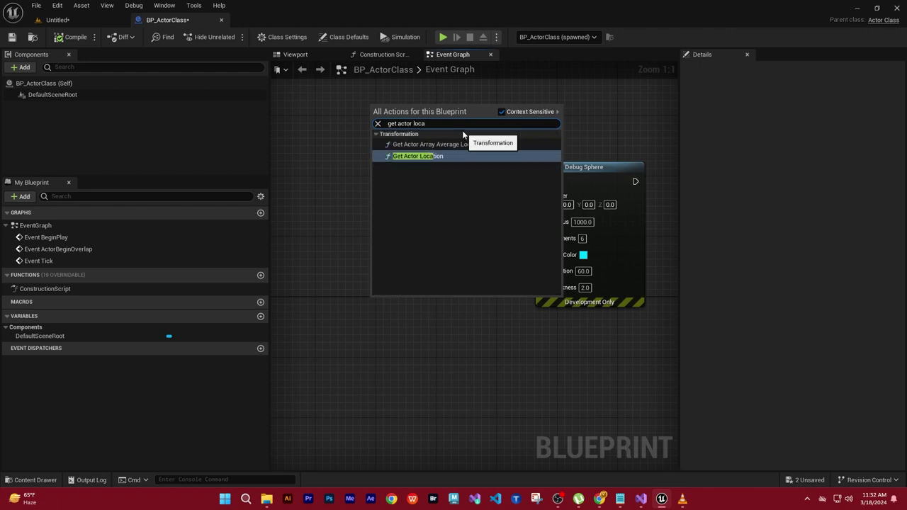
{"action": "left_click", "coordinate": [458, 155]}
{"action": "mouse_move", "coordinate": [426, 326]}
{"action": "left_mouse_down"}
{"action": "mouse_move", "coordinate": [402, 266]}
{"action": "mouse_move", "coordinate": [544, 200]}
{"action": "left_mouse_up"}
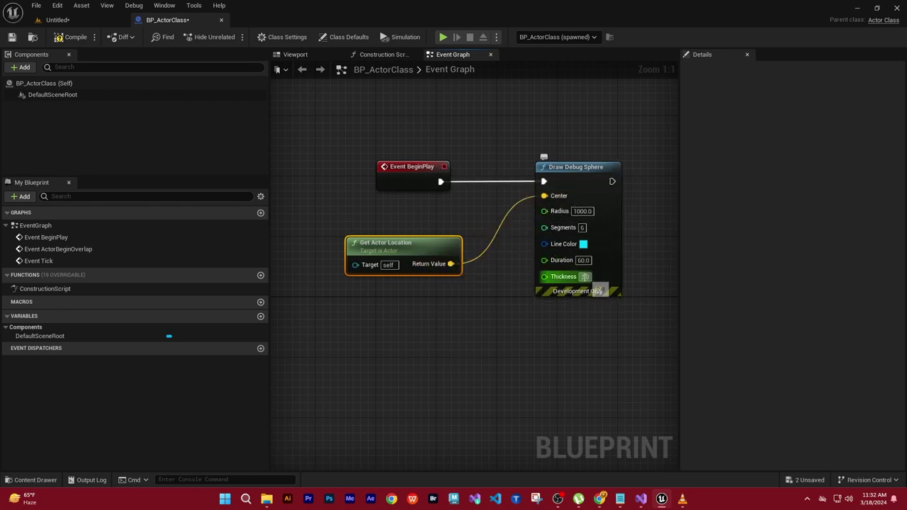
Set the sphere's Thickness to 1.0 and raise Segments to 48.
{"action": "left_click", "coordinate": [585, 277]}
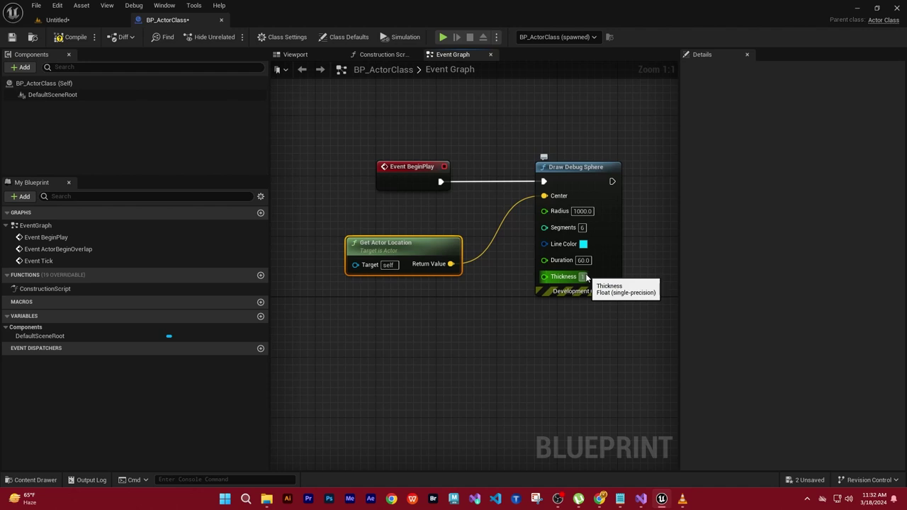
{"action": "left_click", "coordinate": [582, 227]}
{"action": "type", "text": "48"}
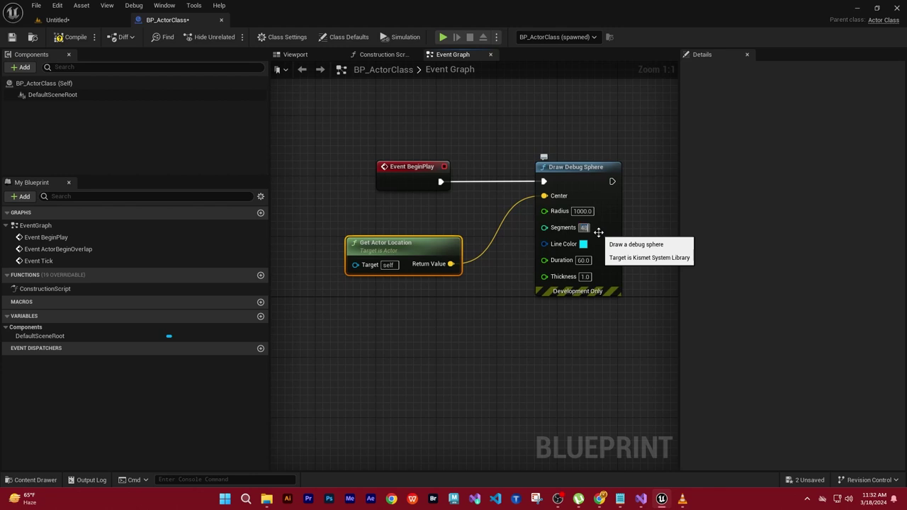
{"action": "left_click", "coordinate": [593, 317]}
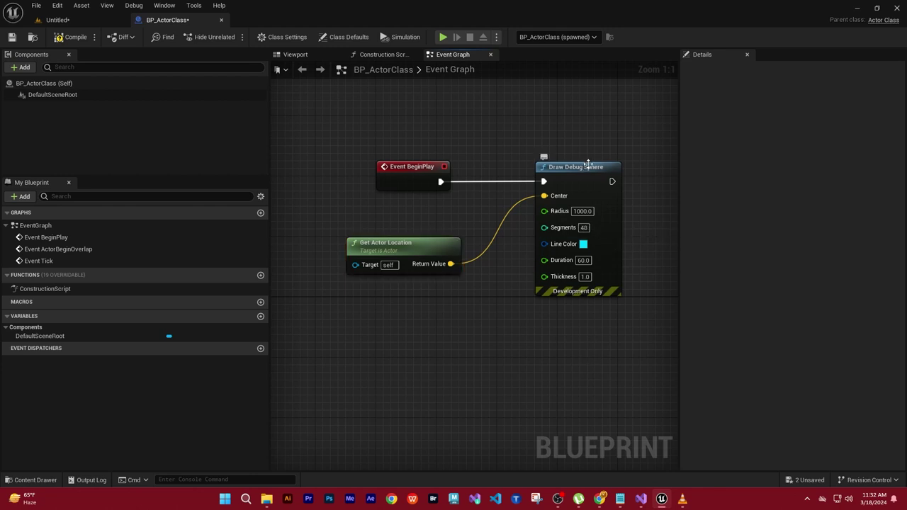
Tidy the three nodes' layout and play the level to test the sphere.
{"action": "left_click_drag", "start_coordinate": [588, 165], "coordinate": [618, 157]}
{"action": "left_click_drag", "start_coordinate": [423, 165], "coordinate": [398, 158]}
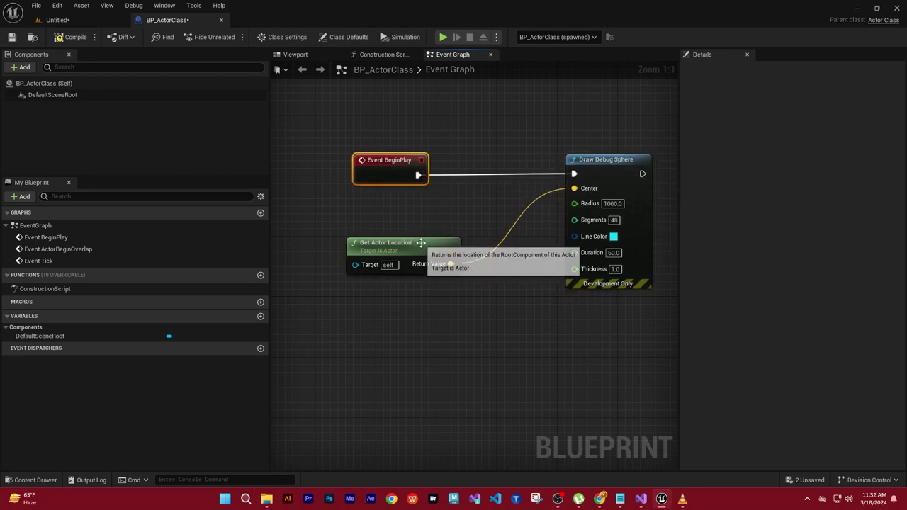
{"action": "left_click_drag", "start_coordinate": [421, 243], "coordinate": [413, 242]}
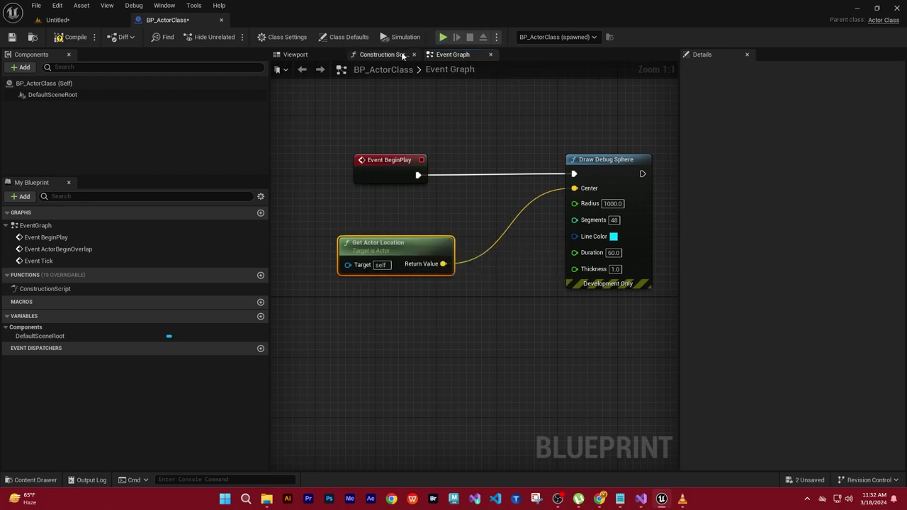
{"action": "left_click", "coordinate": [443, 37]}
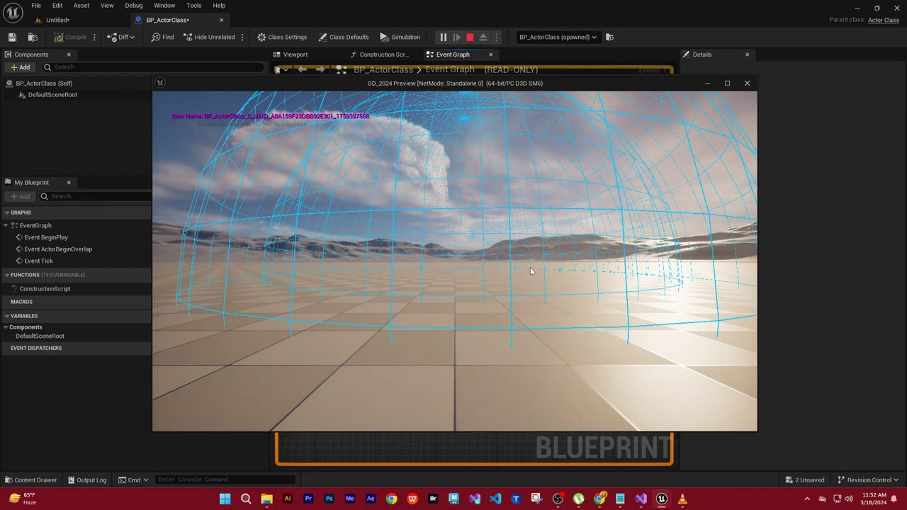
Stop the preview and set the debug sphere Radius to 50.0.
{"action": "key", "text": "Escape"}
{"action": "left_click", "coordinate": [612, 203]}
{"action": "type", "text": "50"}
{"action": "key", "text": "Return"}
{"action": "left_click", "coordinate": [554, 363]}
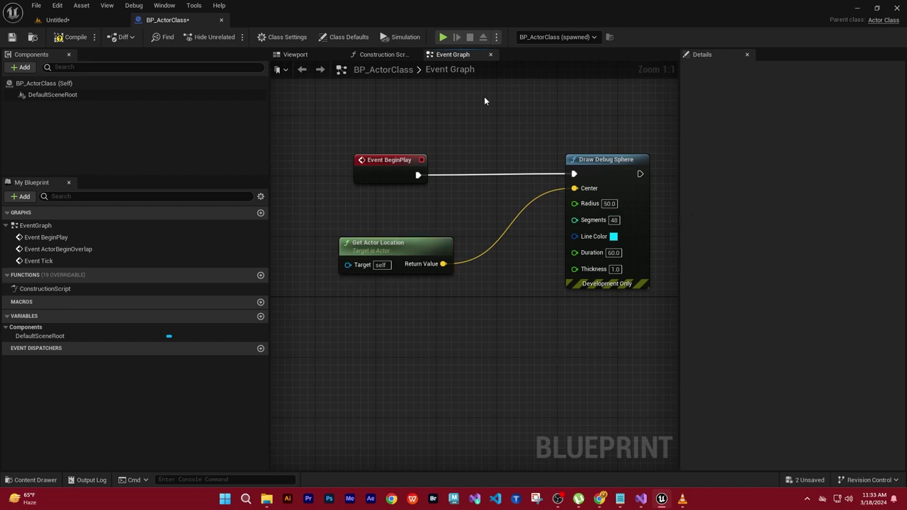
Play again and fly toward and between the two smaller debug spheres.
{"action": "left_click", "coordinate": [443, 37]}
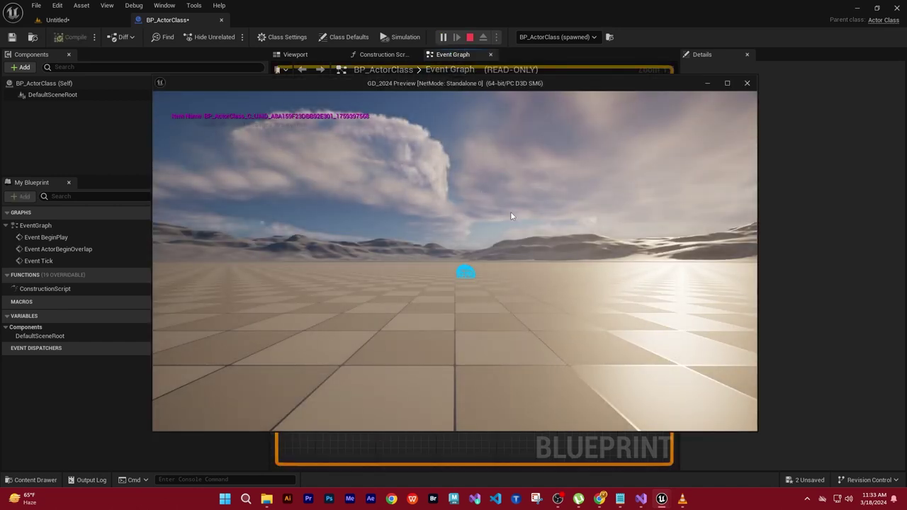
{"action": "left_click", "coordinate": [557, 286]}
{"action": "key", "text": "w"}
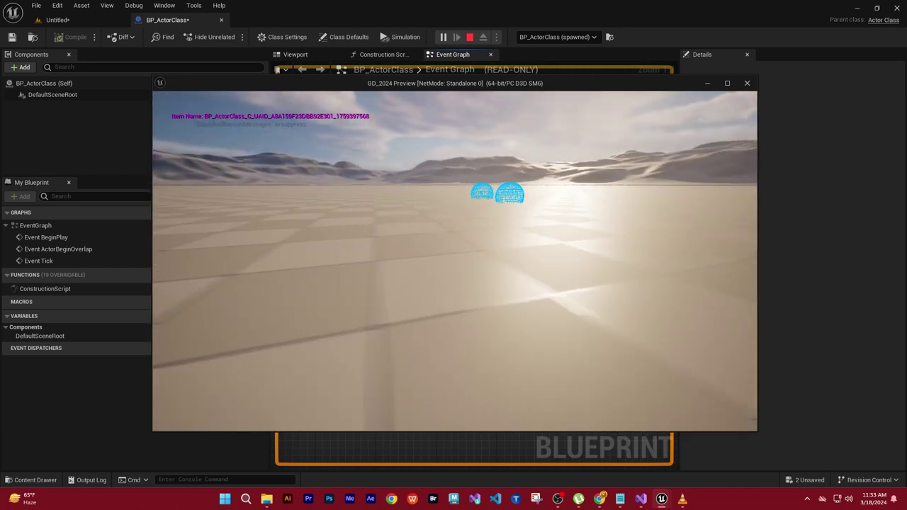
{"action": "key", "text": "w"}
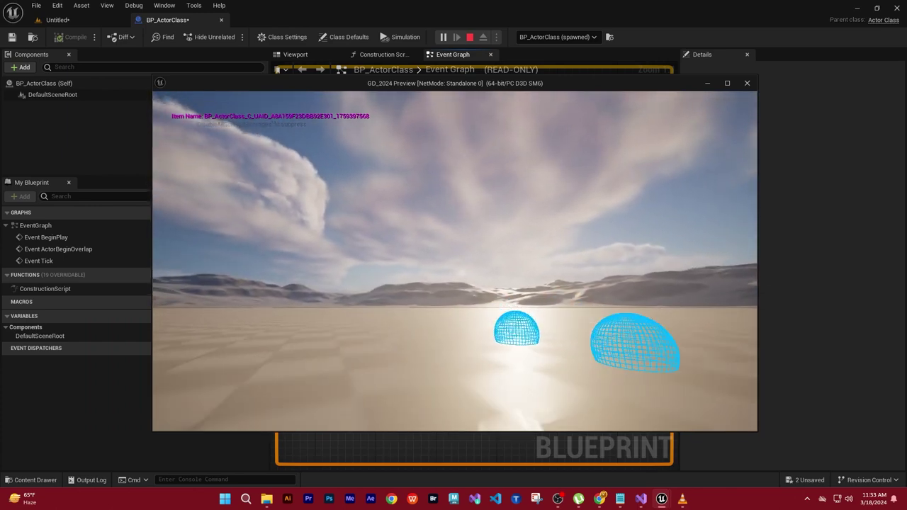
{"action": "key", "text": "s"}
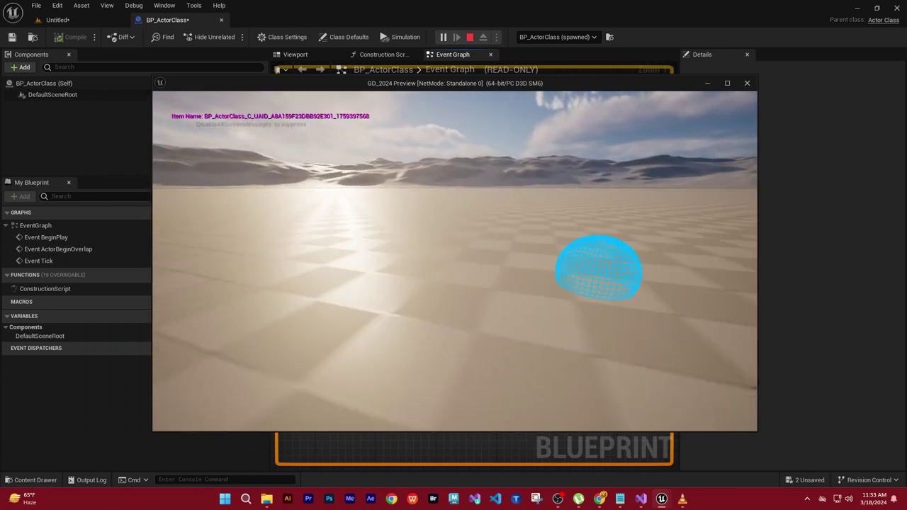
{"action": "key", "text": "w"}
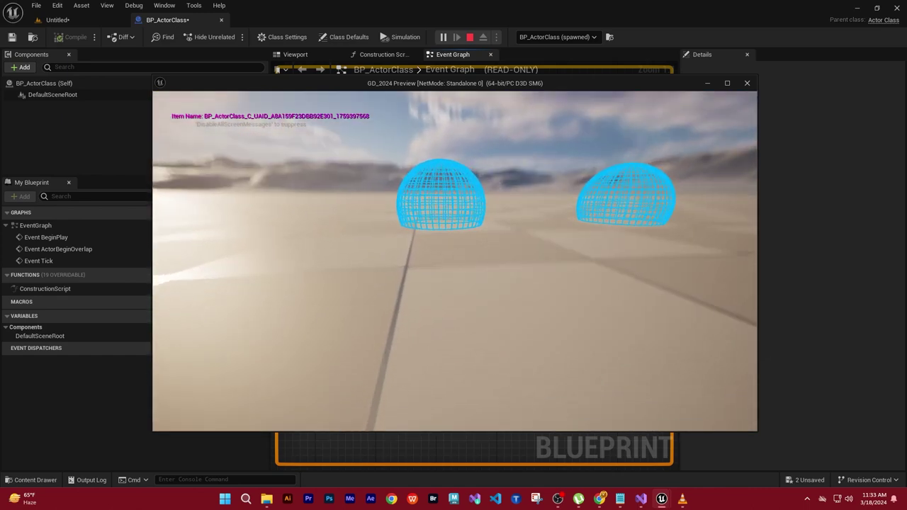
{"action": "key", "text": "w"}
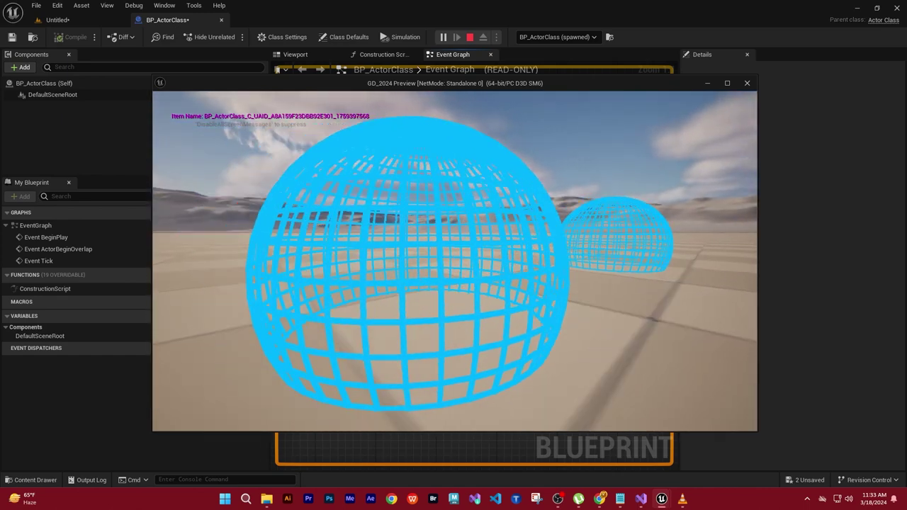
{"action": "key", "text": "s"}
{"action": "key", "text": "w"}
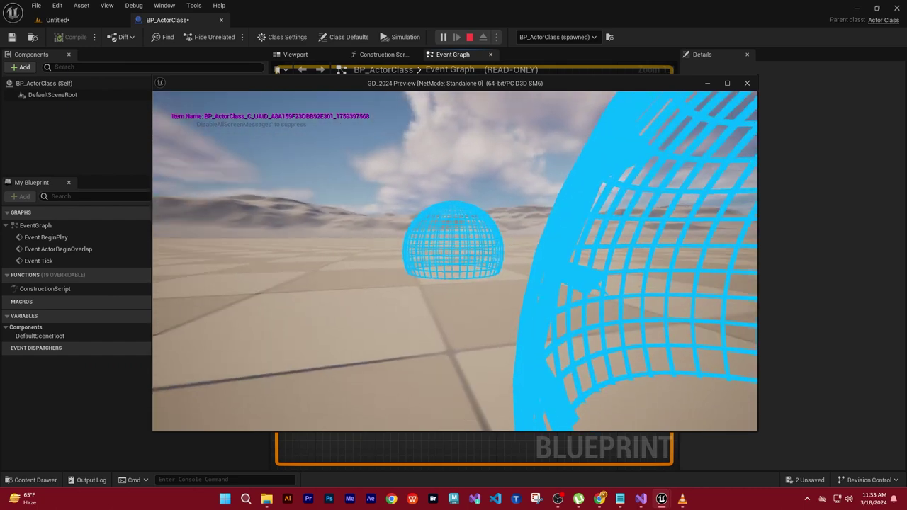
{"action": "key", "text": "w"}
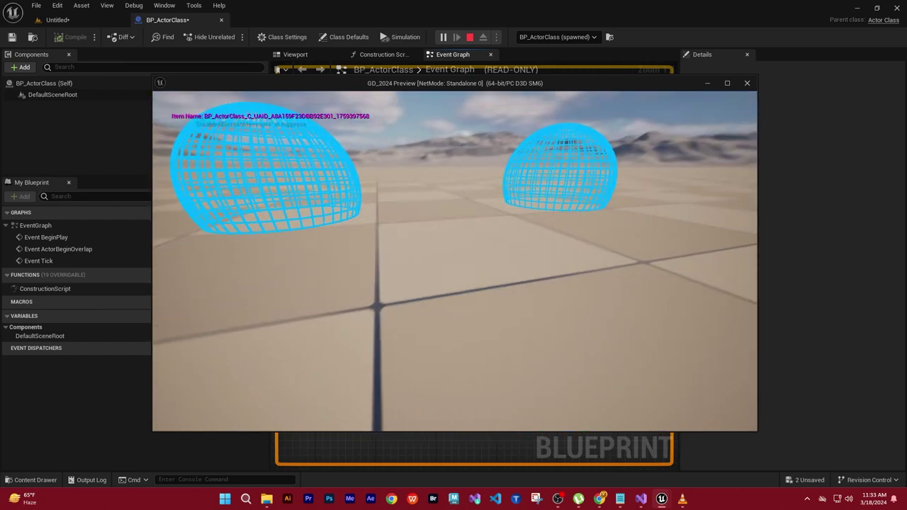
Fly inside one sphere's wireframe, circle the spheres, then stop the play session.
{"action": "key", "text": "w"}
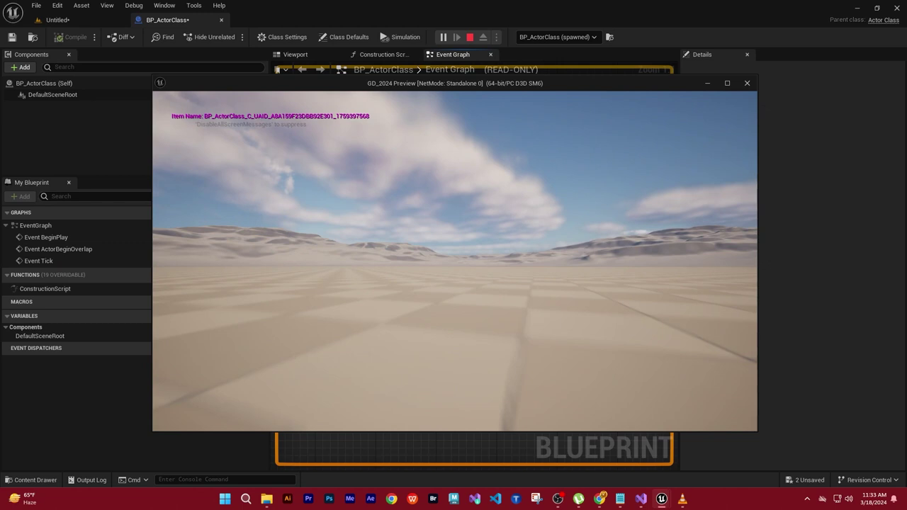
{"action": "key", "text": "w"}
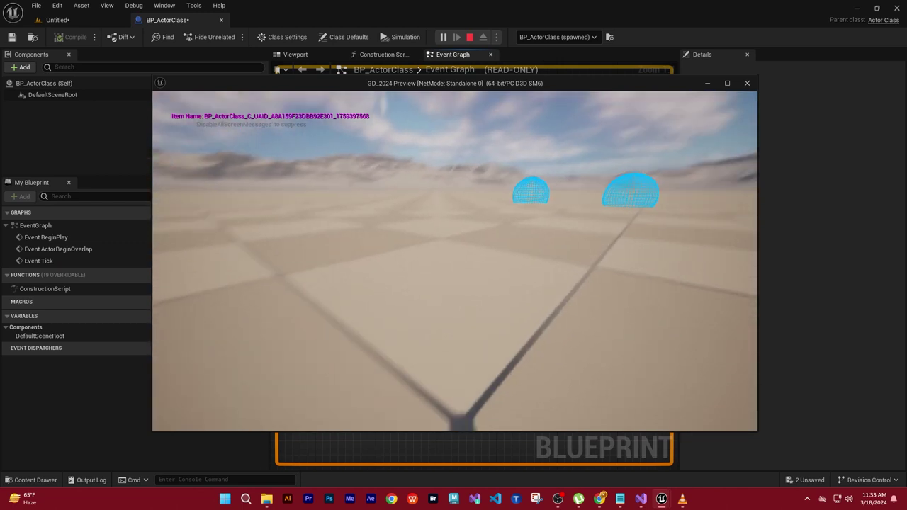
{"action": "key", "text": "w"}
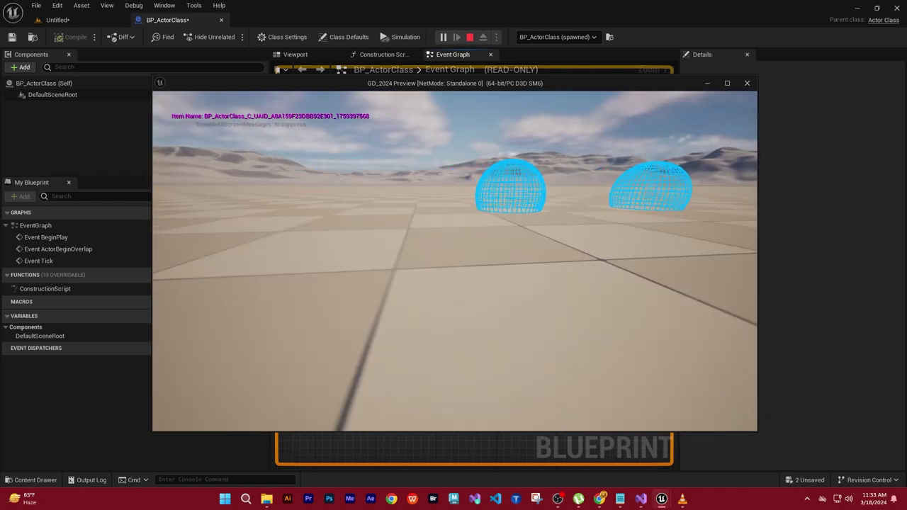
{"action": "key", "text": "w"}
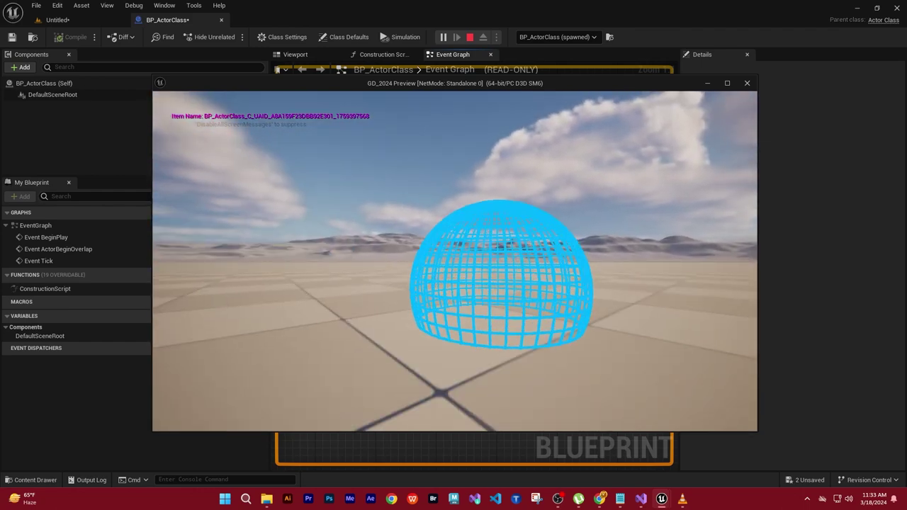
{"action": "key", "text": "w"}
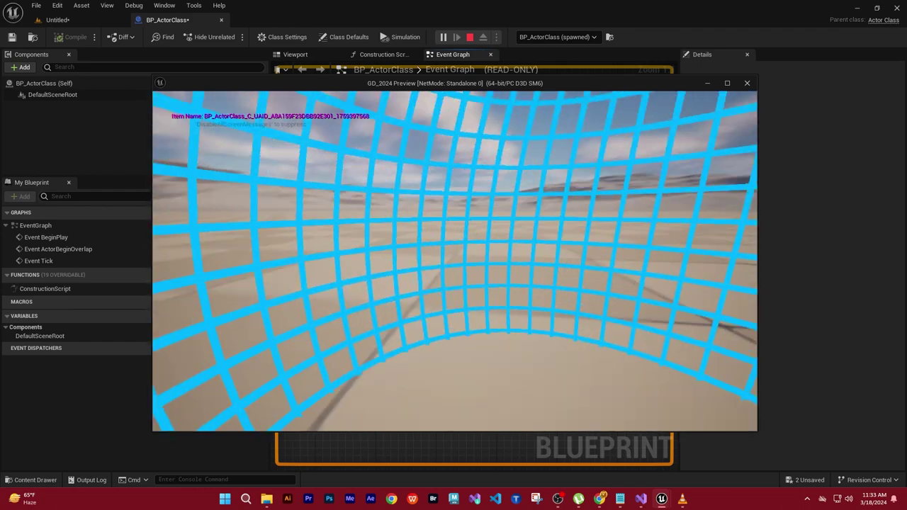
{"action": "key", "text": "w"}
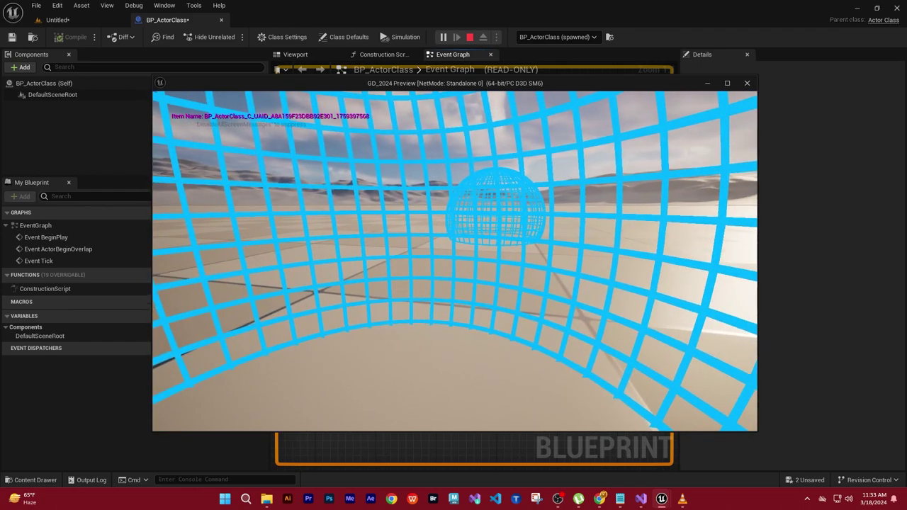
{"action": "key", "text": "s"}
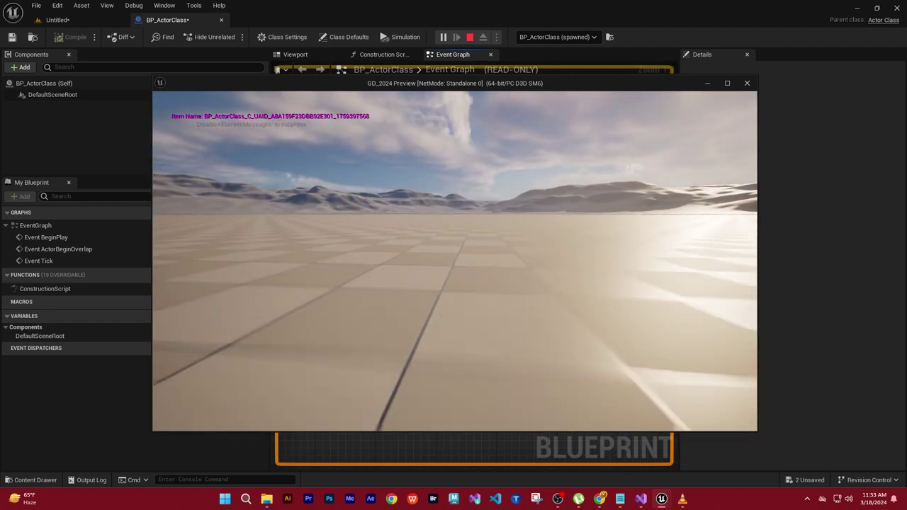
{"action": "key", "text": "w"}
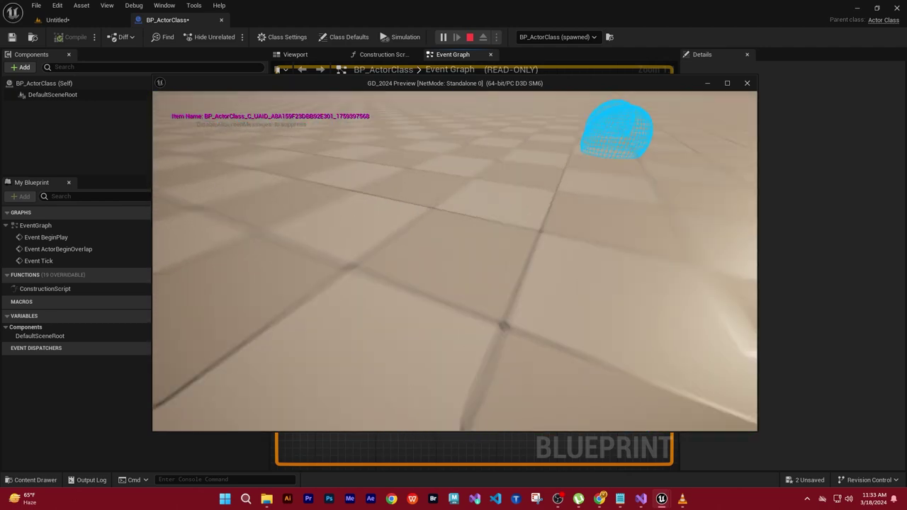
{"action": "key", "text": "a"}
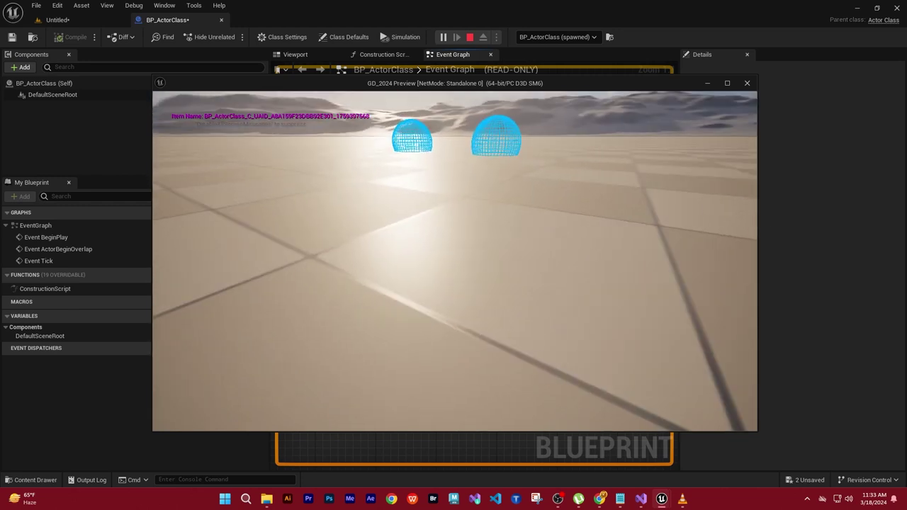
{"action": "key", "text": "w"}
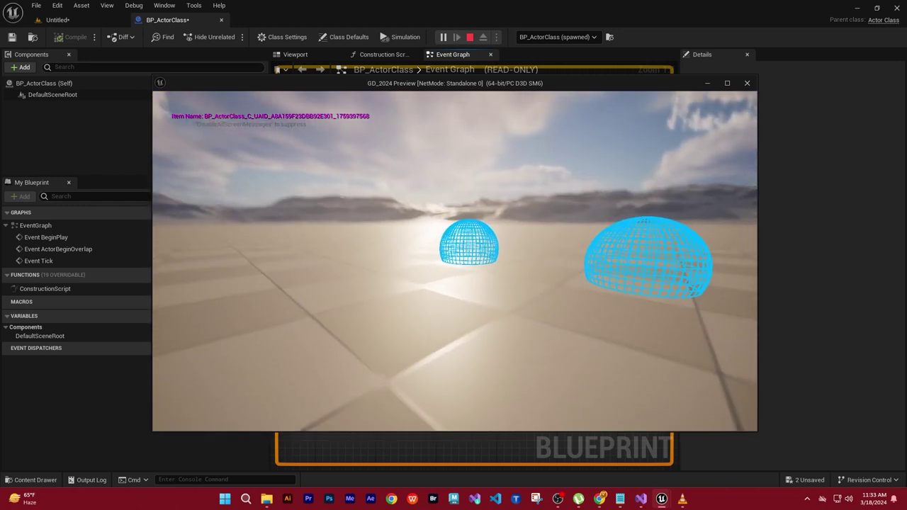
{"action": "key", "text": "Escape"}
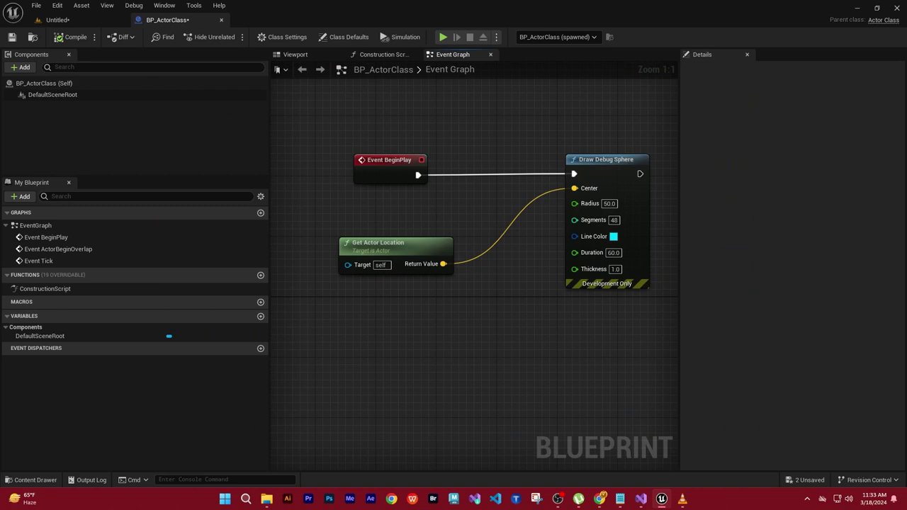
Save the blueprint with Ctrl+S and switch to the Untitled level editor.
{"action": "key", "text": "ctrl+s"}
{"action": "scroll", "coordinate": [422, 347], "scroll_direction": "down", "scroll_amount": 2}
{"action": "left_click", "coordinate": [36, 5]}
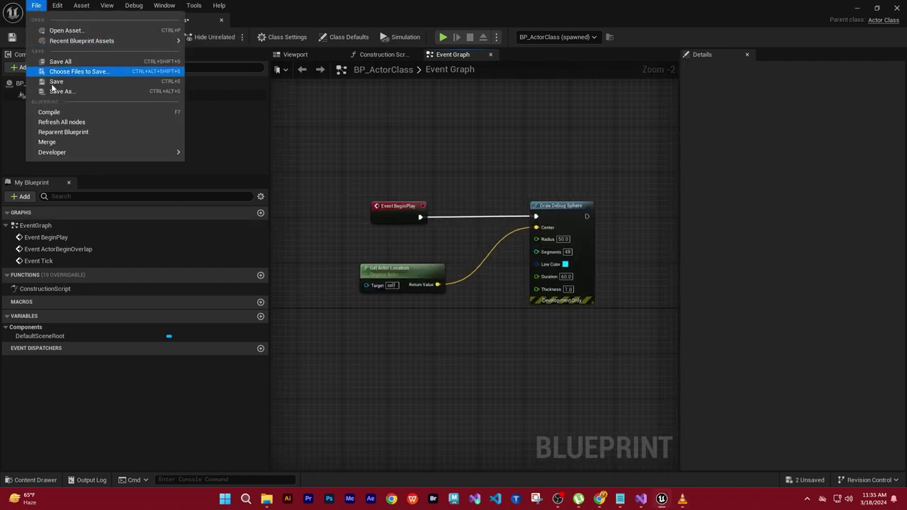
{"action": "left_click", "coordinate": [400, 139]}
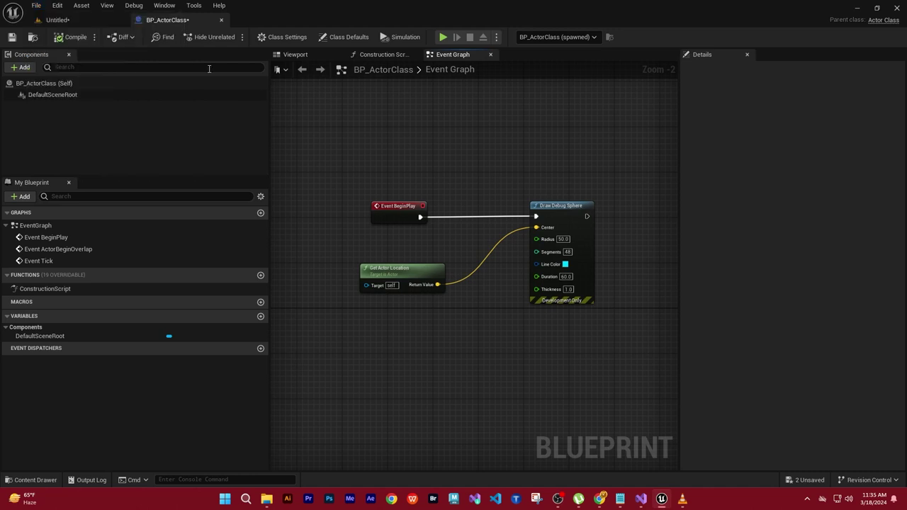
{"action": "left_click", "coordinate": [70, 21]}
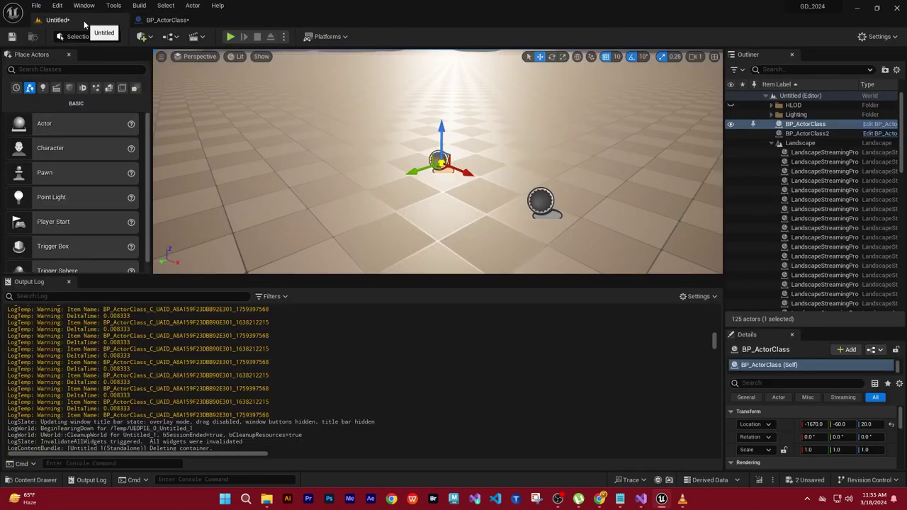
Begin Save Current Level As and create a MAPS folder inside GD_2024_BP.
{"action": "left_click", "coordinate": [35, 5]}
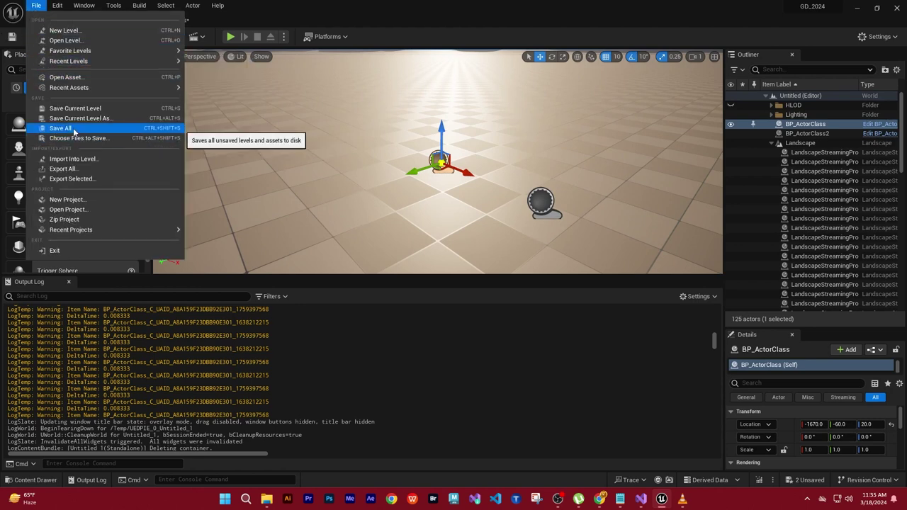
{"action": "left_click", "coordinate": [70, 128]}
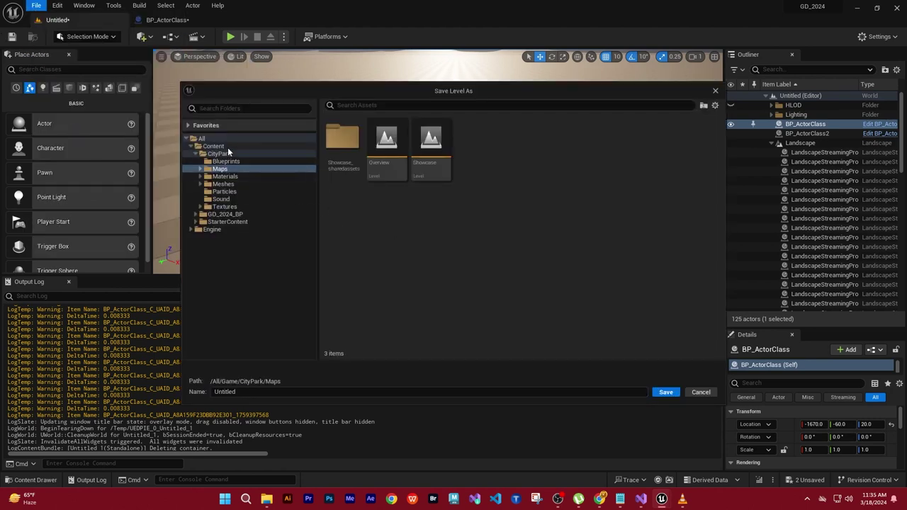
{"action": "left_click", "coordinate": [227, 147]}
{"action": "double_click", "coordinate": [388, 138]}
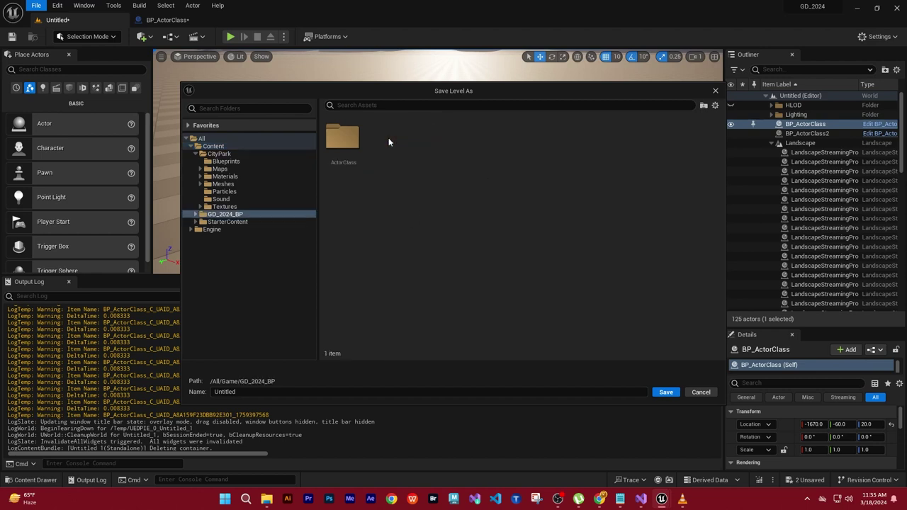
{"action": "right_click", "coordinate": [433, 185]}
{"action": "left_click", "coordinate": [460, 201]}
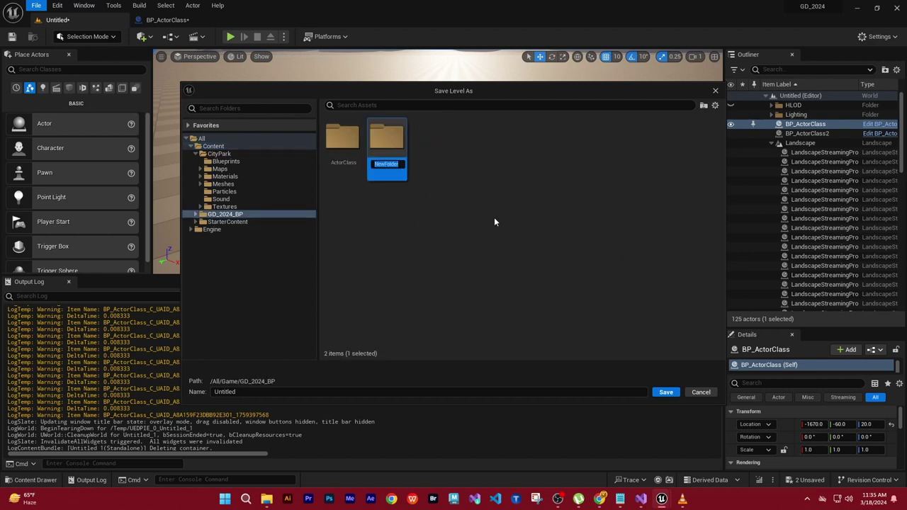
{"action": "type", "text": "MAPS"}
{"action": "key", "text": "Return"}
Open the MAPS folder and save the level there as TestMap.
{"action": "double_click", "coordinate": [388, 135]}
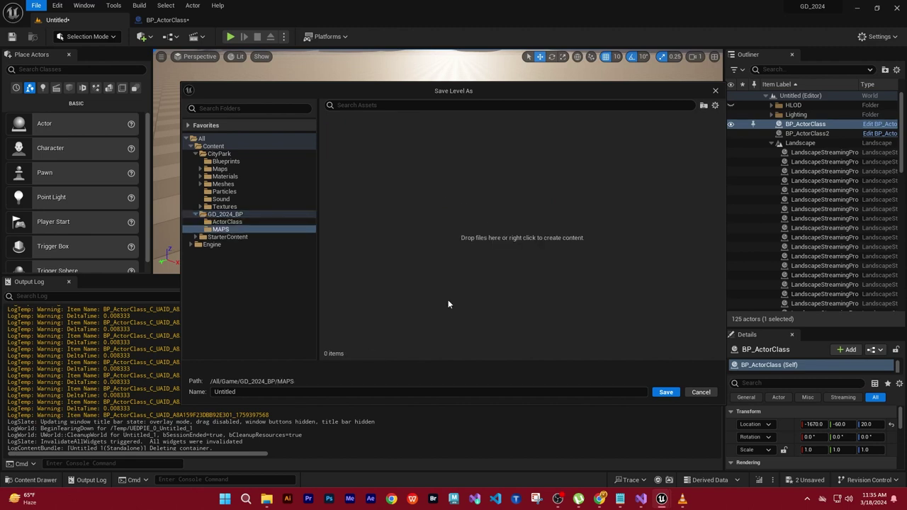
{"action": "double_click", "coordinate": [252, 394]}
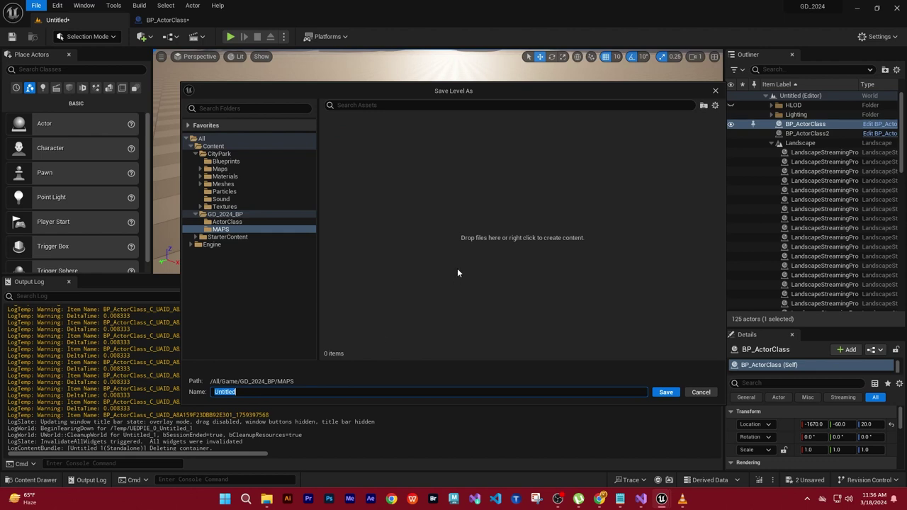
{"action": "type", "text": "G"}
{"action": "key", "text": "BackSpace"}
{"action": "key", "text": "BackSpace"}
{"action": "key", "text": "BackSpace"}
{"action": "type", "text": "T"}
{"action": "left_click", "coordinate": [670, 394]}
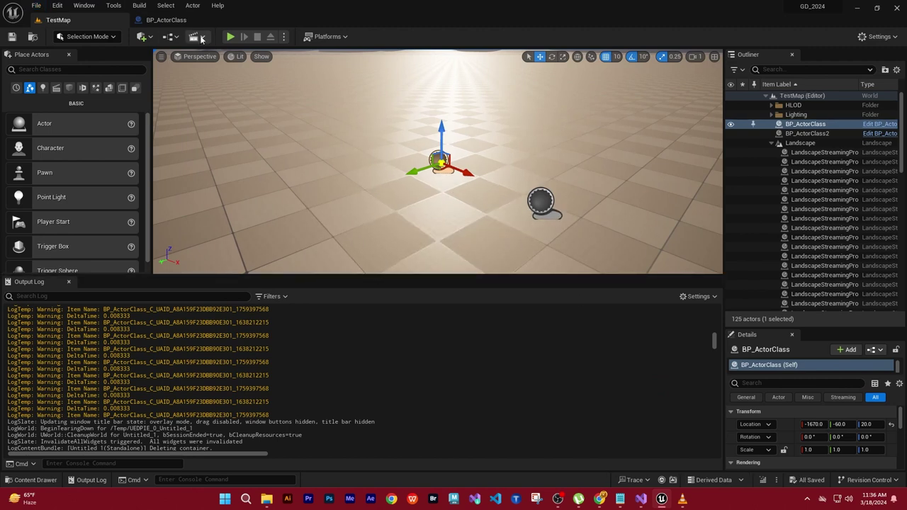
Replace the Notepad text with 'Now Lets Draw Debug Helper/Sphere in B'.
{"action": "left_click", "coordinate": [622, 500]}
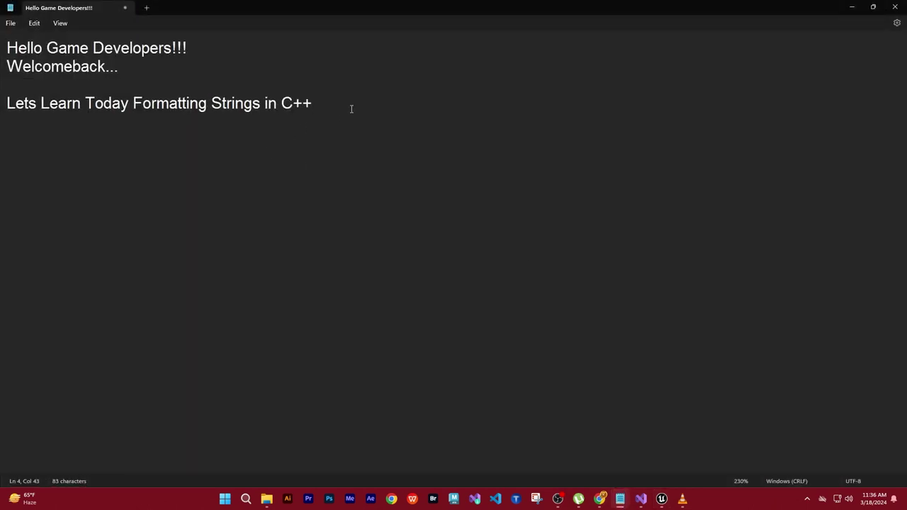
{"action": "left_click_drag", "start_coordinate": [351, 109], "coordinate": [1, 36]}
Rewrite the note heading to 'We Drew Debug Sphere in Blueprint' and add 'Now Lets Draw Same Sphere in C++' below.
{"action": "type", "text": "Now Lets Draw Debug Helper/Sphere in B"}
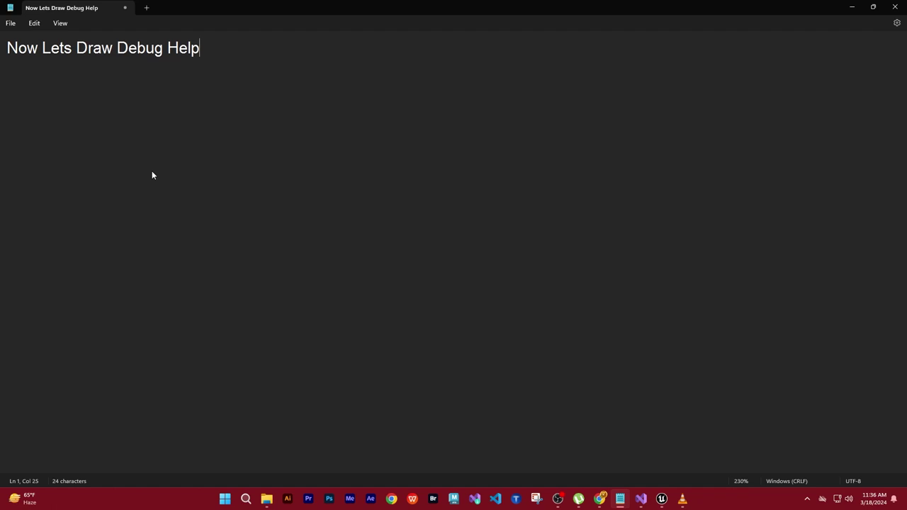
Replace the Notepad text with 'Now Lets Draw Debug Helper/Sphere in B'.
Rewrite the note heading to 'We Drew Debug Sphere in Blueprint' and add 'Now Lets Draw Same Sphere in C++' below.
{"action": "type", "text": "er"}
{"action": "type", "text": "/Sphere in B"}
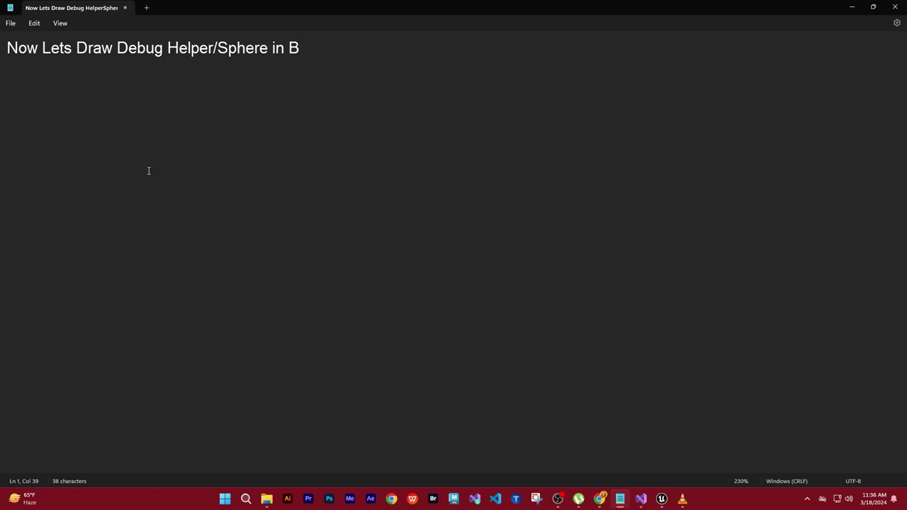
{"action": "left_click_drag", "start_coordinate": [293, 55], "coordinate": [3, 30]}
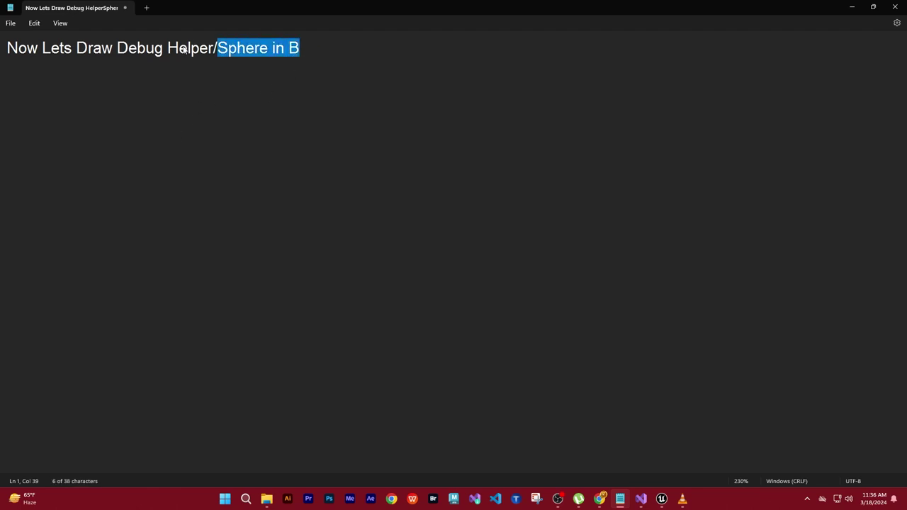
{"action": "type", "text": "We "}
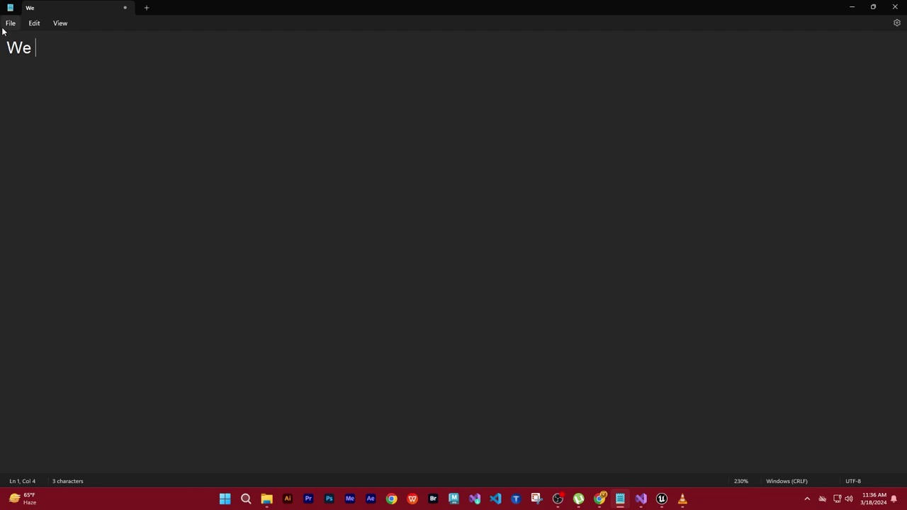
{"action": "type", "text": "Drew"}
{"action": "type", "text": "Debug Shoere"}
{"action": "key", "text": "BackSpace"}
{"action": "key", "text": "BackSpace"}
{"action": "key", "text": "BackSpace"}
{"action": "key", "text": "BackSpace"}
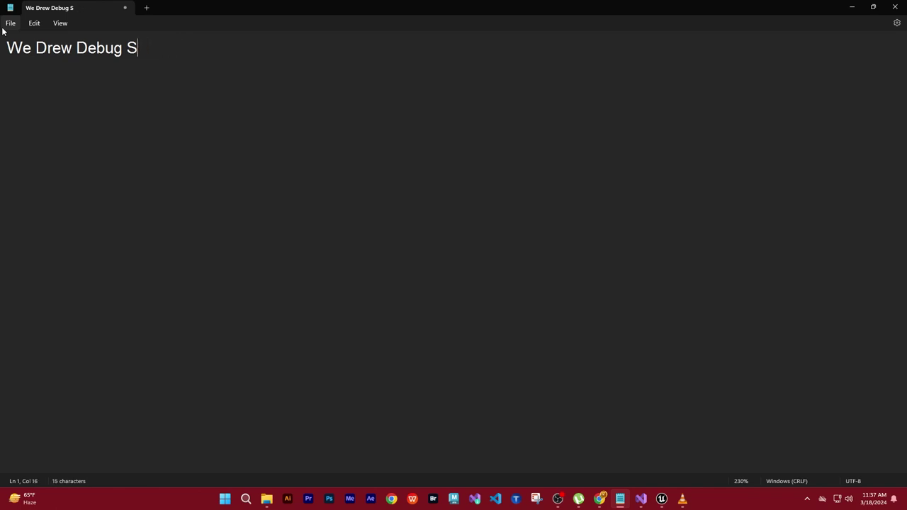
{"action": "type", "text": "ph"}
{"action": "type", "text": "in Blueprint"}
{"action": "key", "text": "Return"}
{"action": "key", "text": "Return"}
{"action": "type", "text": "Now Lets Draw Same "}
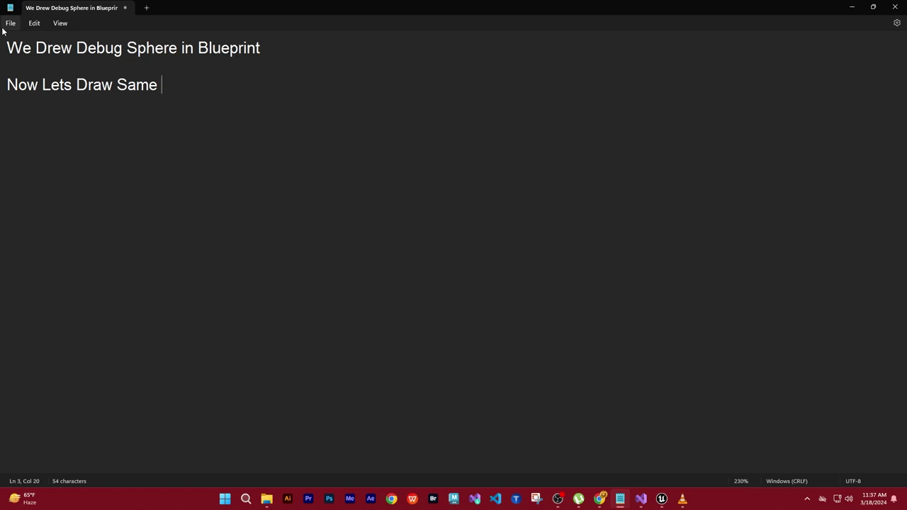
{"action": "type", "text": "Sphere in C"}
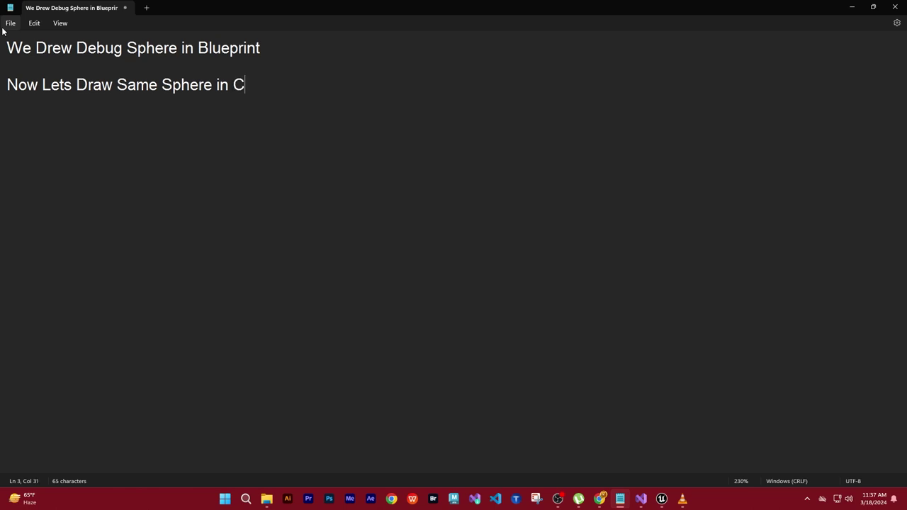
{"action": "type", "text": "++"}
Switch to Unreal Editor and open the BP_ActorClass blueprint's event graph.
{"action": "left_click", "coordinate": [852, 8]}
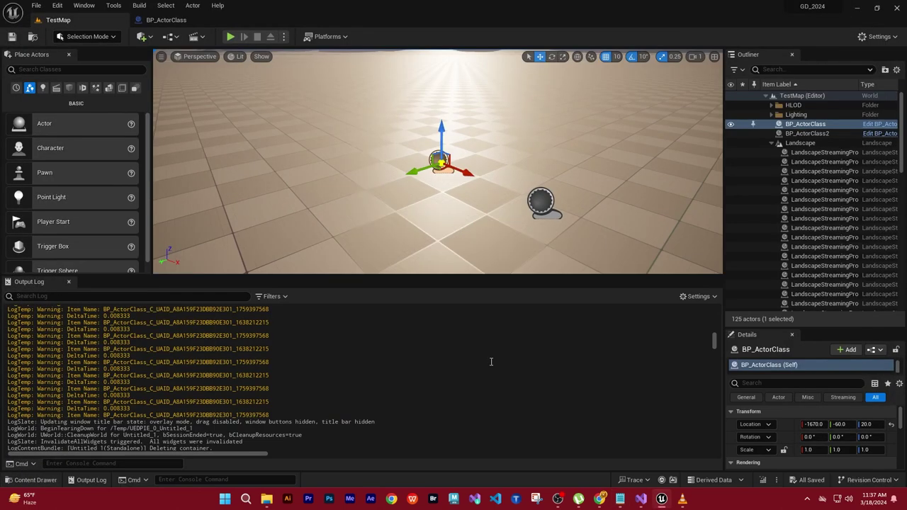
{"action": "left_click", "coordinate": [166, 19]}
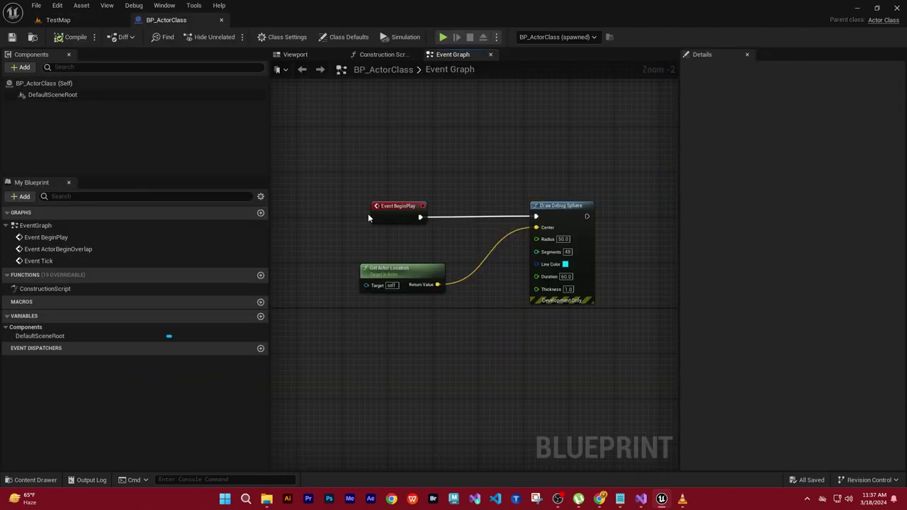
{"action": "left_click", "coordinate": [36, 5]}
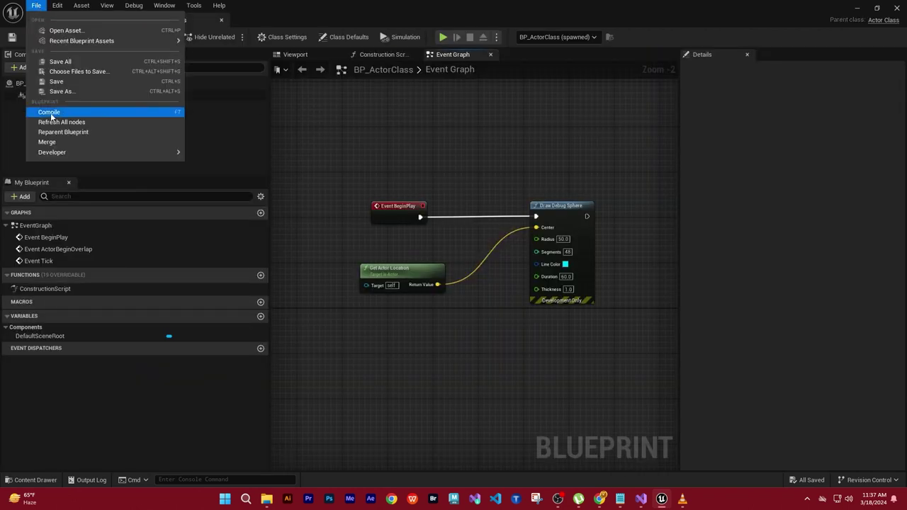
{"action": "left_click", "coordinate": [63, 63]}
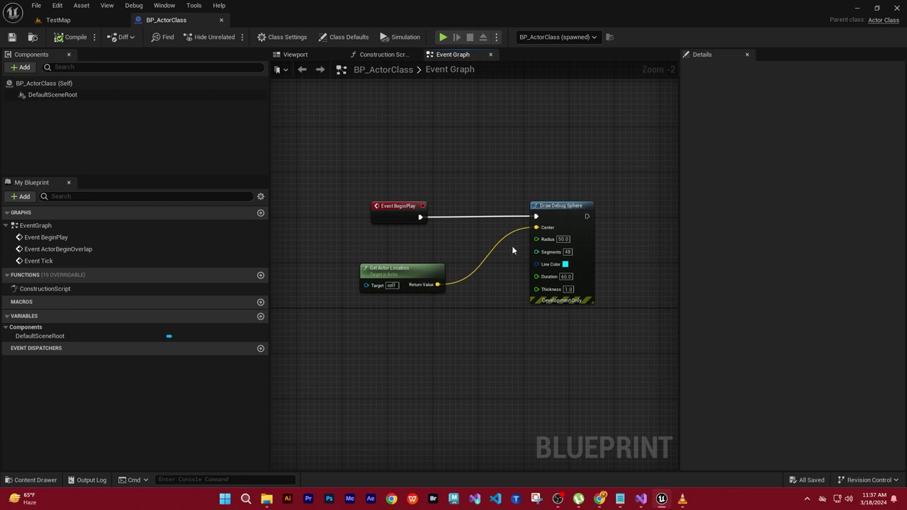
{"action": "scroll", "coordinate": [579, 225], "scroll_direction": "up", "scroll_amount": 1}
Delete the Get Actor Location and Draw Debug Sphere nodes, then return to the TestMap level.
{"action": "left_click_drag", "start_coordinate": [655, 287], "coordinate": [374, 346]}
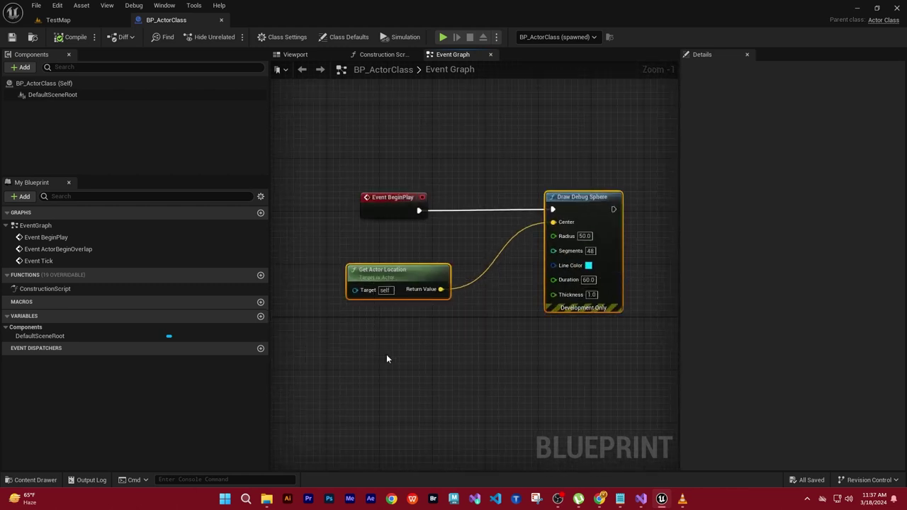
{"action": "key", "text": "Delete"}
{"action": "scroll", "coordinate": [441, 246], "scroll_direction": "up", "scroll_amount": 1}
{"action": "right_click_drag", "start_coordinate": [441, 246], "coordinate": [469, 280]}
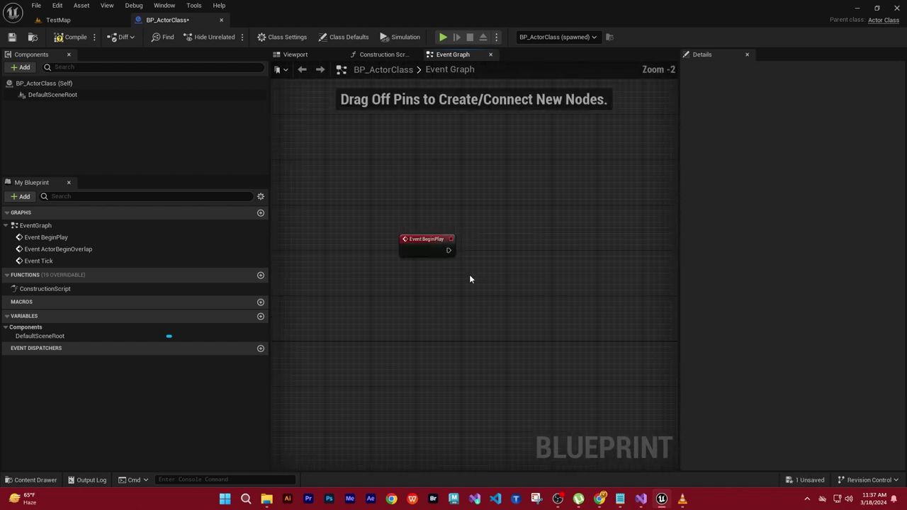
{"action": "left_click", "coordinate": [58, 20]}
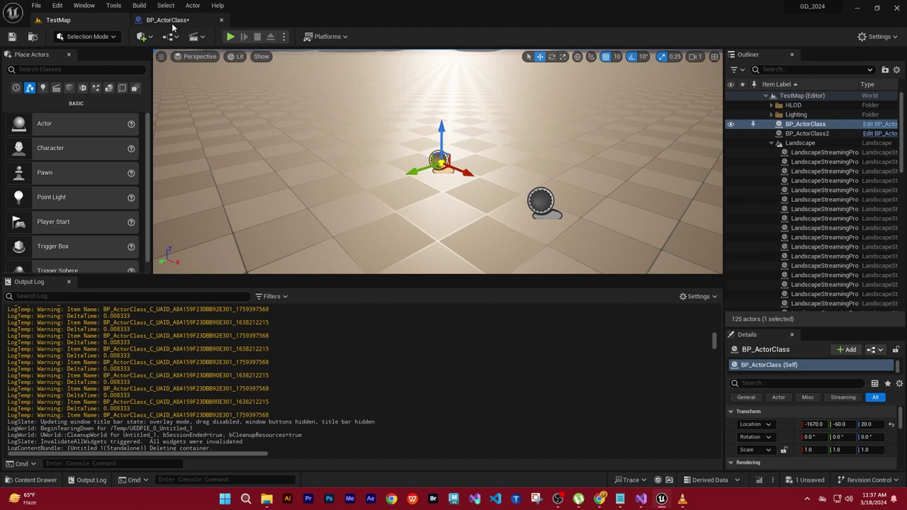
{"action": "left_click", "coordinate": [167, 20]}
{"action": "left_click", "coordinate": [58, 20]}
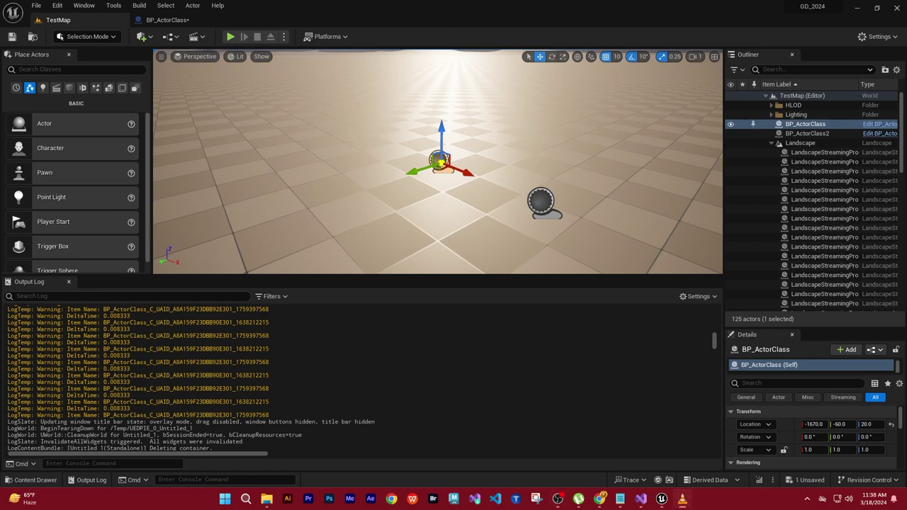
Bring Visual Studio forward and look over BeginPlay in ActorClass.cpp.
{"action": "left_click", "coordinate": [640, 499]}
{"action": "scroll", "coordinate": [341, 136], "scroll_direction": "up", "scroll_amount": 2}
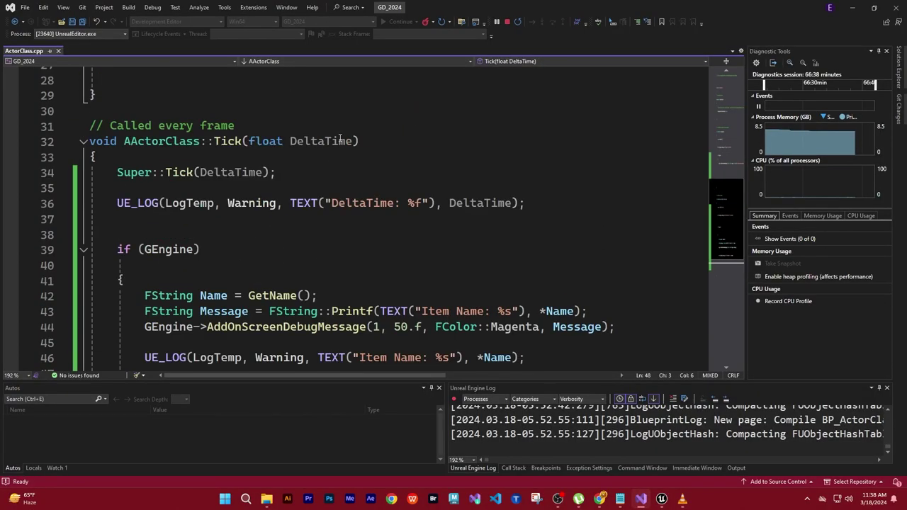
{"action": "scroll", "coordinate": [341, 136], "scroll_direction": "up", "scroll_amount": 2}
{"action": "scroll", "coordinate": [341, 136], "scroll_direction": "up", "scroll_amount": 3}
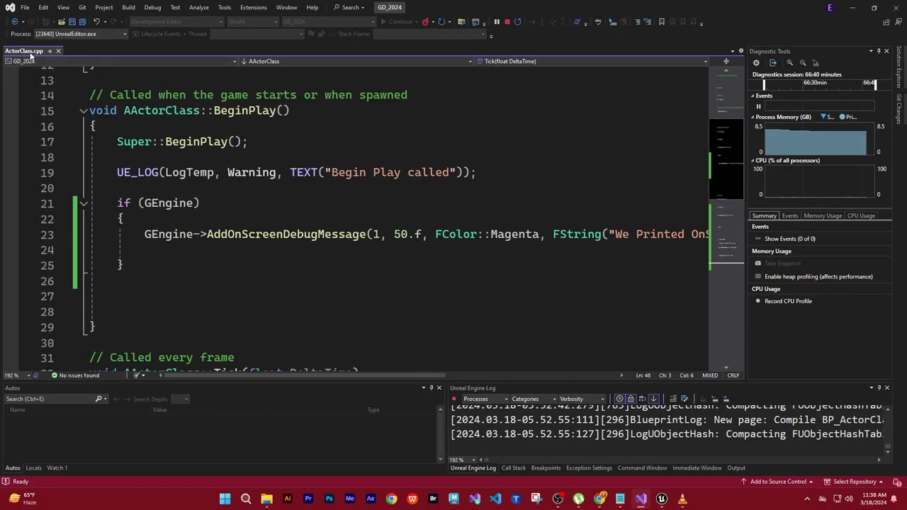
{"action": "scroll", "coordinate": [334, 176], "scroll_direction": "up", "scroll_amount": 2}
{"action": "scroll", "coordinate": [334, 176], "scroll_direction": "up", "scroll_amount": 1}
{"action": "scroll", "coordinate": [334, 176], "scroll_direction": "down", "scroll_amount": 4}
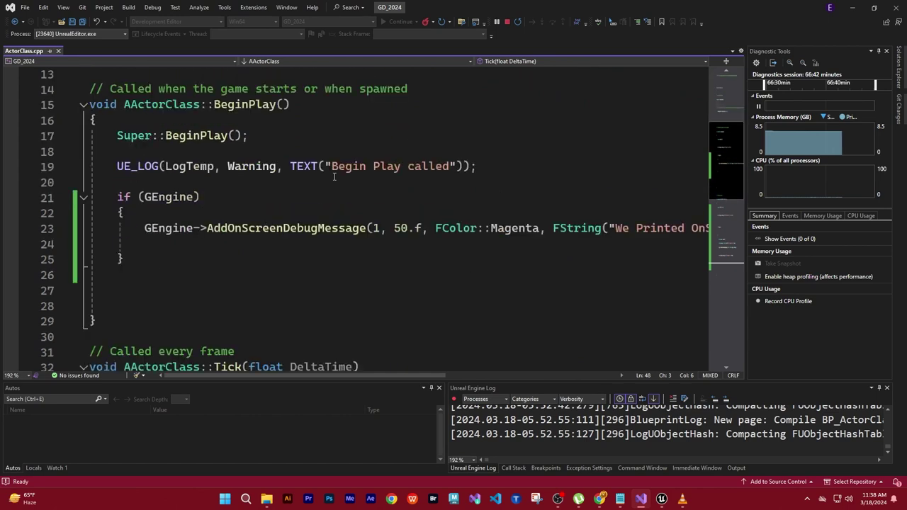
{"action": "scroll", "coordinate": [335, 175], "scroll_direction": "up", "scroll_amount": 3}
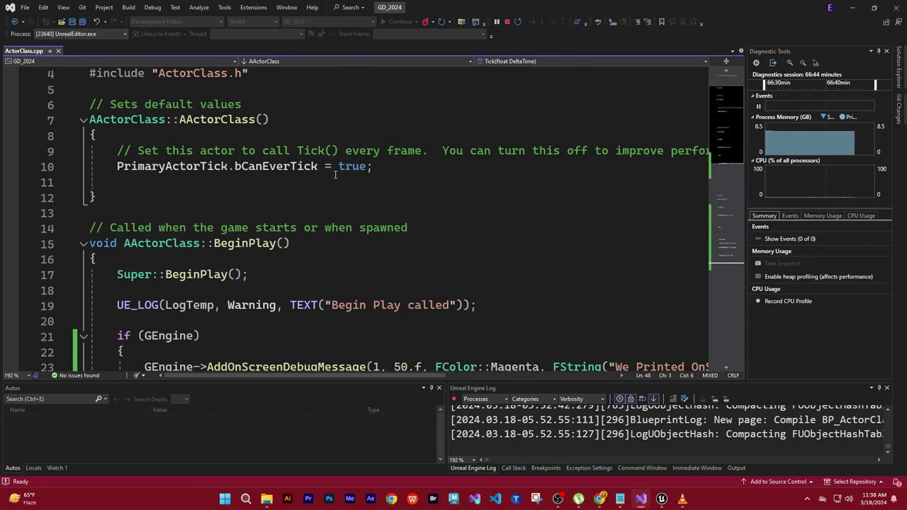
{"action": "scroll", "coordinate": [335, 175], "scroll_direction": "up", "scroll_amount": 1}
{"action": "scroll", "coordinate": [335, 175], "scroll_direction": "down", "scroll_amount": 5}
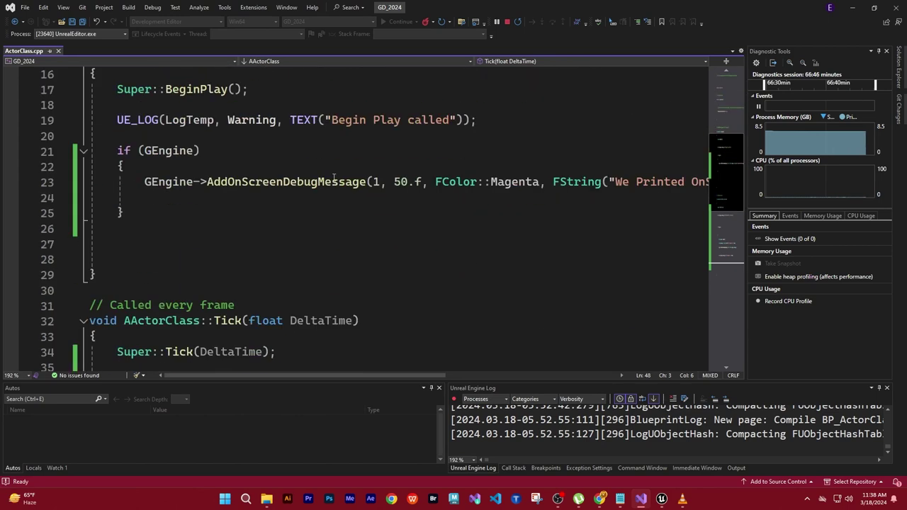
Glance at the BP_ActorClass blueprint and TestMap level in Unreal Editor.
{"action": "left_click", "coordinate": [662, 499]}
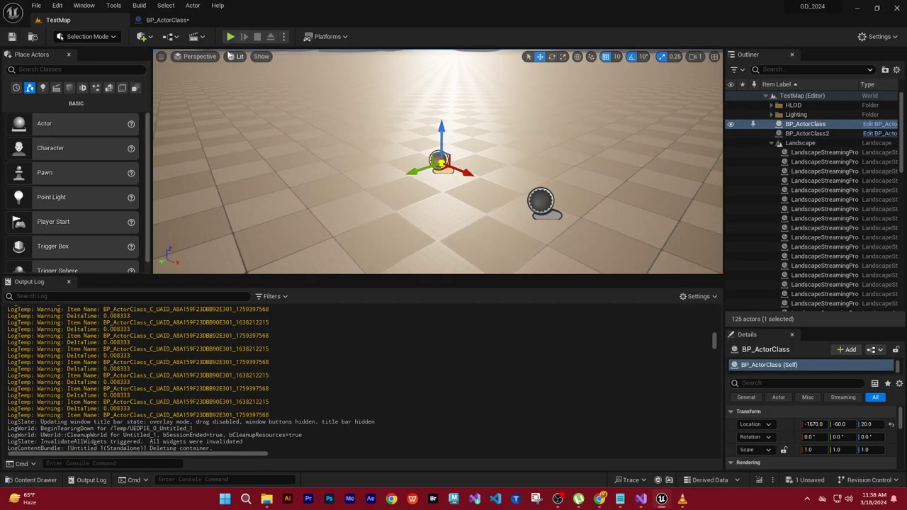
{"action": "left_click", "coordinate": [167, 21]}
{"action": "left_click", "coordinate": [93, 19]}
Back in Visual Studio, narrow the diagnostics pane and choose Debug > Stop Debugging.
{"action": "left_click", "coordinate": [642, 500]}
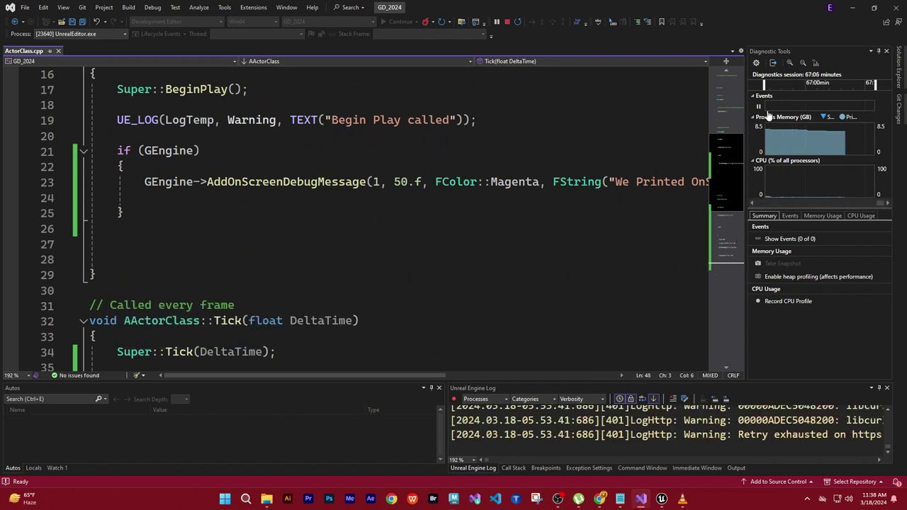
{"action": "left_click_drag", "start_coordinate": [817, 108], "coordinate": [818, 108]}
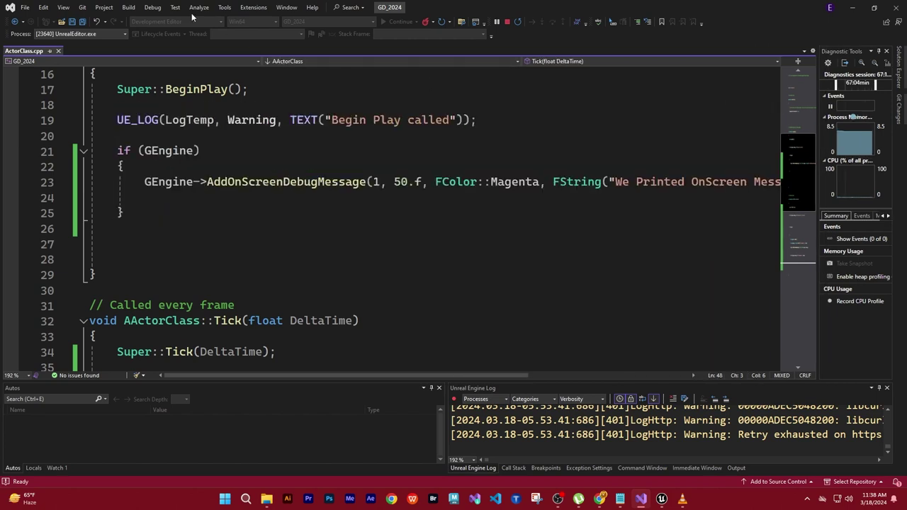
{"action": "left_click", "coordinate": [153, 7]}
{"action": "left_click", "coordinate": [180, 62]}
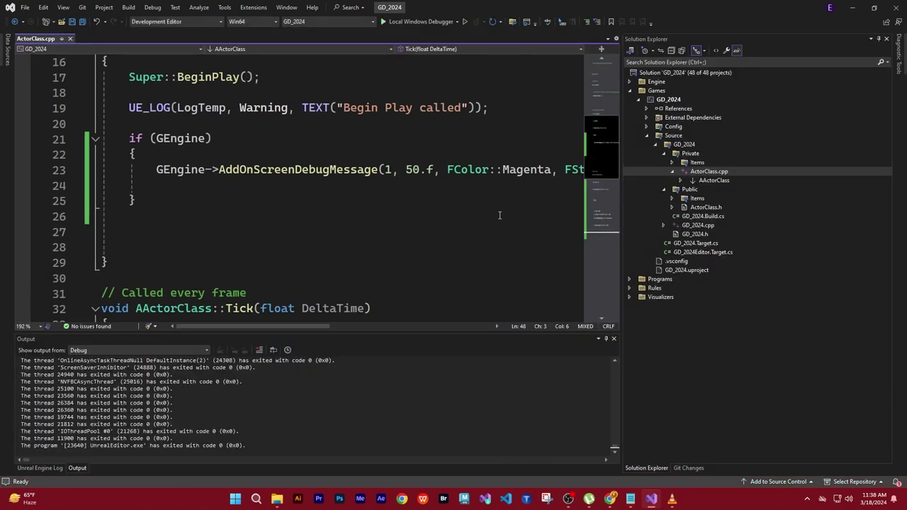
Widen Solution Explorer, preview GD_2024.h, and go back to ActorClass.cpp.
{"action": "mouse_move", "coordinate": [620, 171]}
{"action": "left_mouse_down"}
{"action": "mouse_move", "coordinate": [601, 177]}
{"action": "mouse_move", "coordinate": [592, 169]}
{"action": "left_mouse_up"}
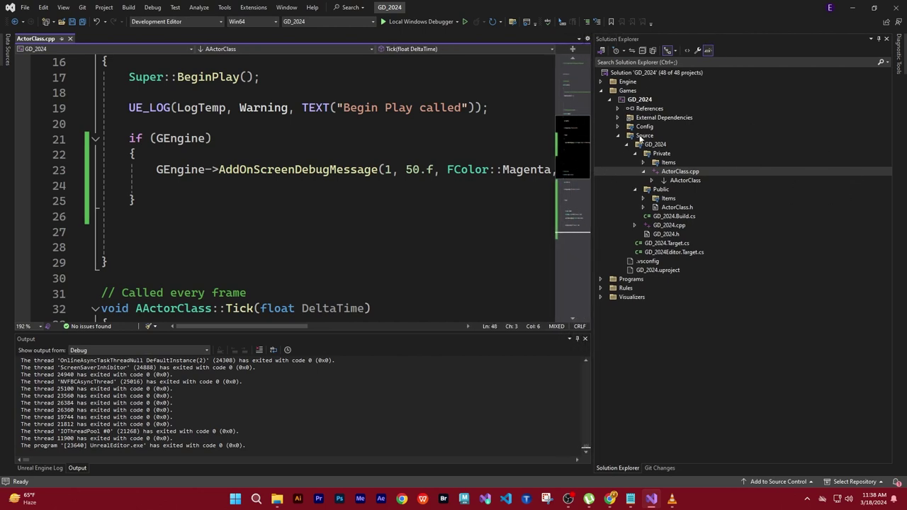
{"action": "left_click", "coordinate": [663, 235]}
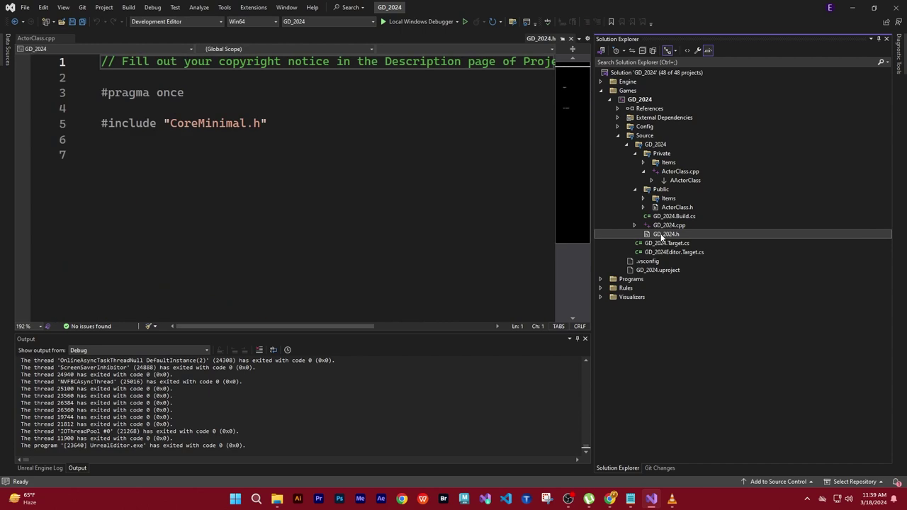
{"action": "left_click", "coordinate": [39, 38]}
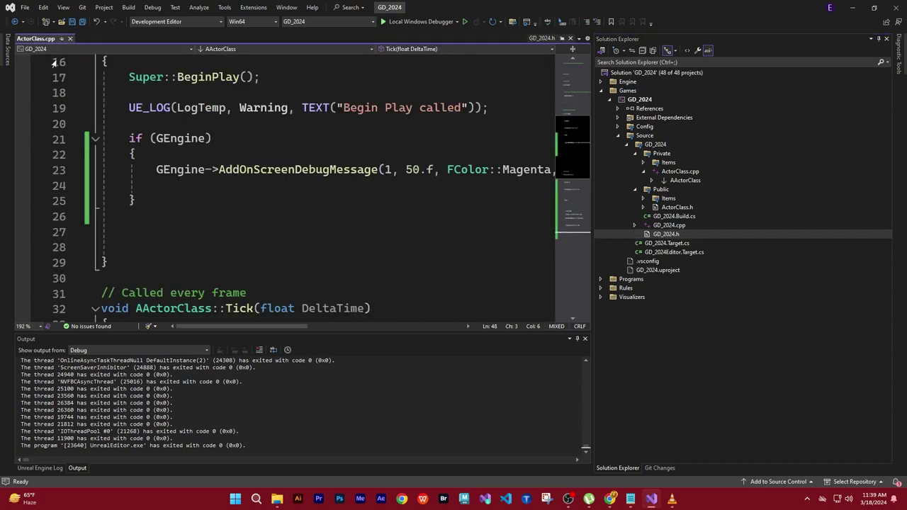
{"action": "left_click", "coordinate": [688, 173]}
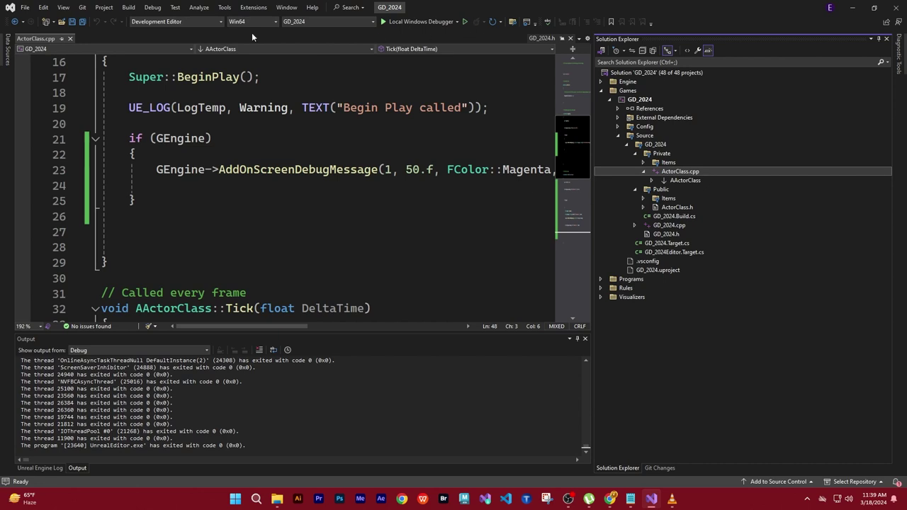
Look through the Build, Project and View menus, then relaunch the project in the Unreal Editor.
{"action": "left_click", "coordinate": [128, 7]}
{"action": "left_click", "coordinate": [121, 7]}
{"action": "left_click", "coordinate": [126, 7]}
{"action": "left_click", "coordinate": [104, 7]}
{"action": "left_click", "coordinate": [64, 7]}
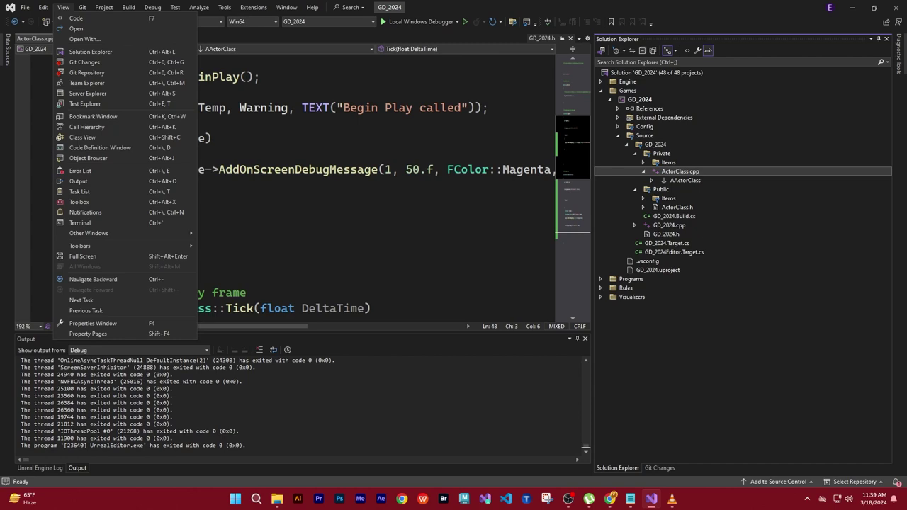
{"action": "key", "text": "Escape"}
{"action": "key", "text": "alt+Tab"}
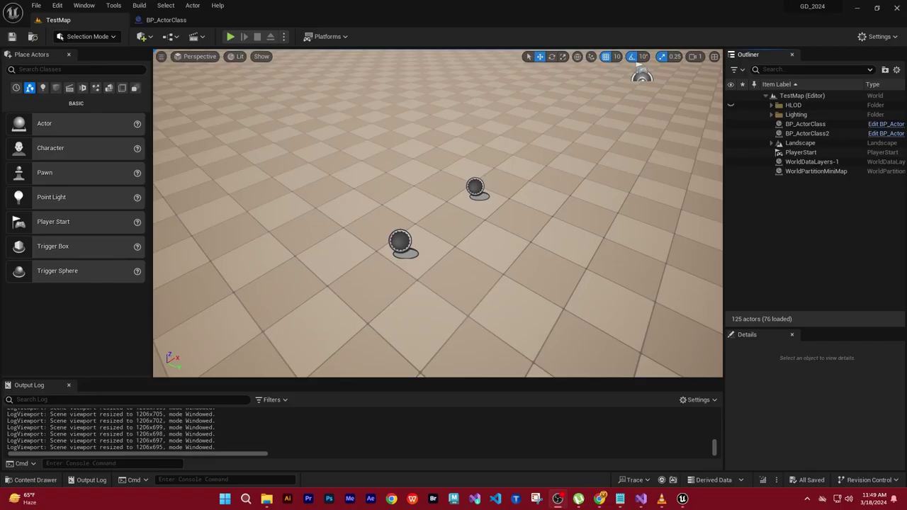
Return to ActorClass.cpp in Visual Studio and scroll up to the include lines.
{"action": "left_click", "coordinate": [640, 498]}
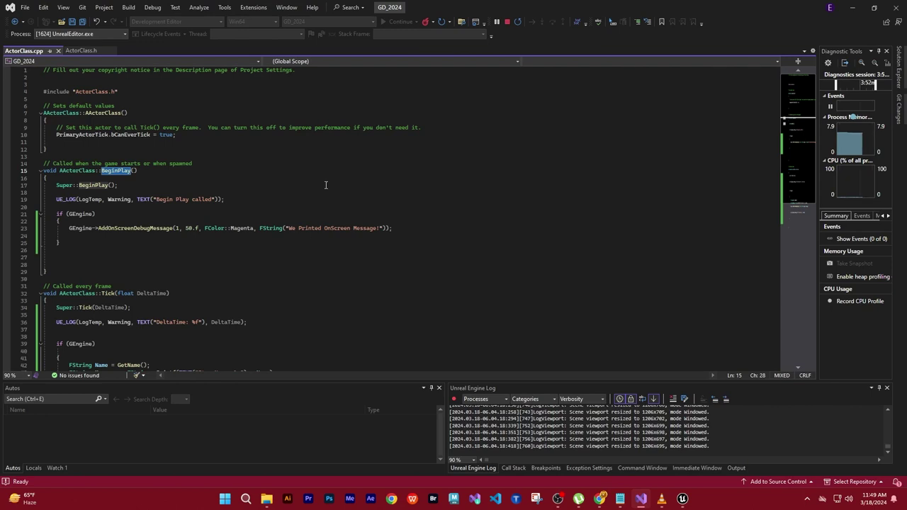
{"action": "key", "text": "alt+Tab"}
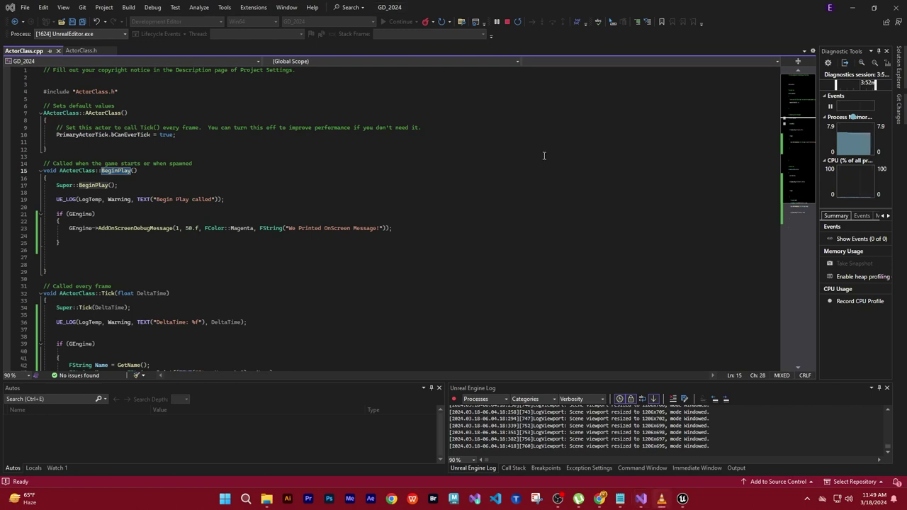
{"action": "left_click", "coordinate": [445, 186]}
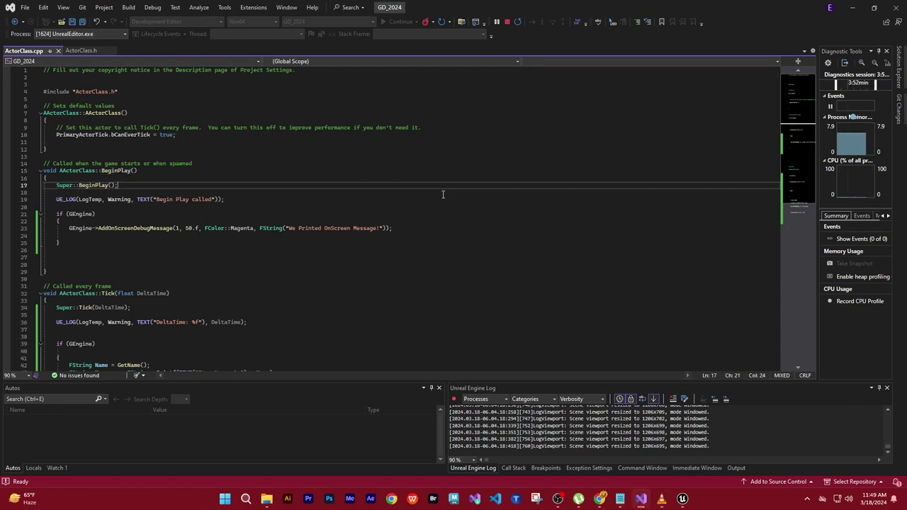
{"action": "scroll", "coordinate": [461, 219], "scroll_direction": "up", "scroll_amount": 2, "text": "ctrl"}
{"action": "scroll", "coordinate": [465, 224], "scroll_direction": "up", "scroll_amount": 2, "text": "ctrl"}
{"action": "scroll", "coordinate": [469, 230], "scroll_direction": "up", "scroll_amount": 2, "text": "ctrl"}
{"action": "scroll", "coordinate": [469, 231], "scroll_direction": "up", "scroll_amount": 2, "text": "ctrl"}
{"action": "scroll", "coordinate": [469, 230], "scroll_direction": "up", "scroll_amount": 2, "text": "ctrl"}
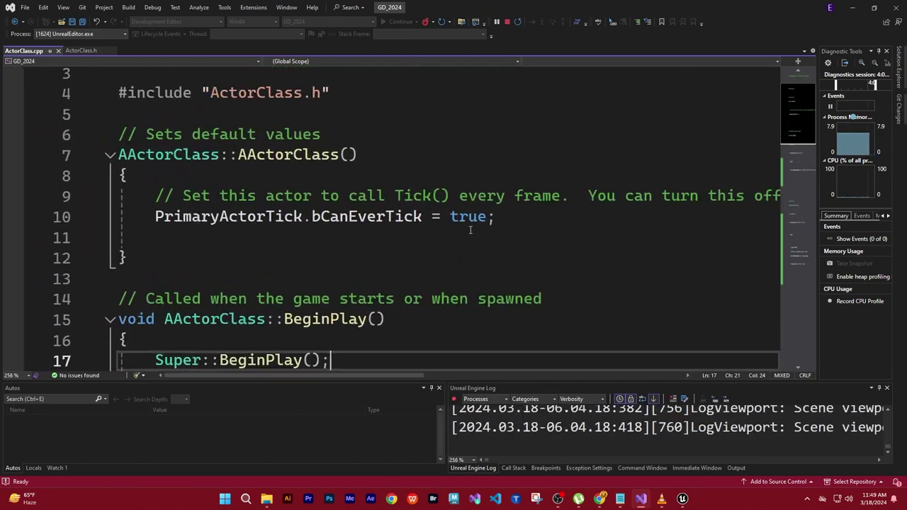
{"action": "scroll", "coordinate": [469, 229], "scroll_direction": "down", "scroll_amount": 1, "text": "ctrl"}
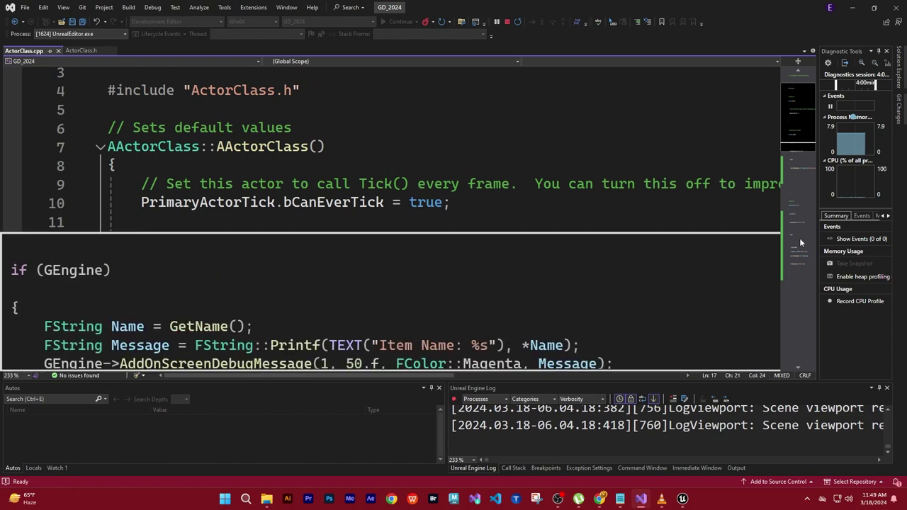
{"action": "left_click", "coordinate": [800, 236]}
{"action": "left_click_drag", "start_coordinate": [802, 225], "coordinate": [797, 88]}
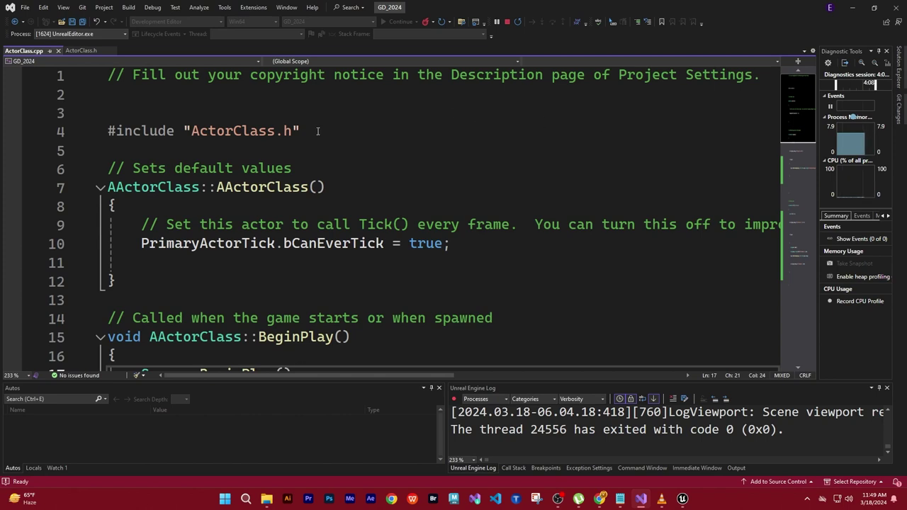
Duplicate the ActorClass.h include on line 5 and change it to DrawDebugHelpers.h.
{"action": "left_click_drag", "start_coordinate": [317, 131], "coordinate": [108, 132]}
{"action": "key", "text": "ctrl+c"}
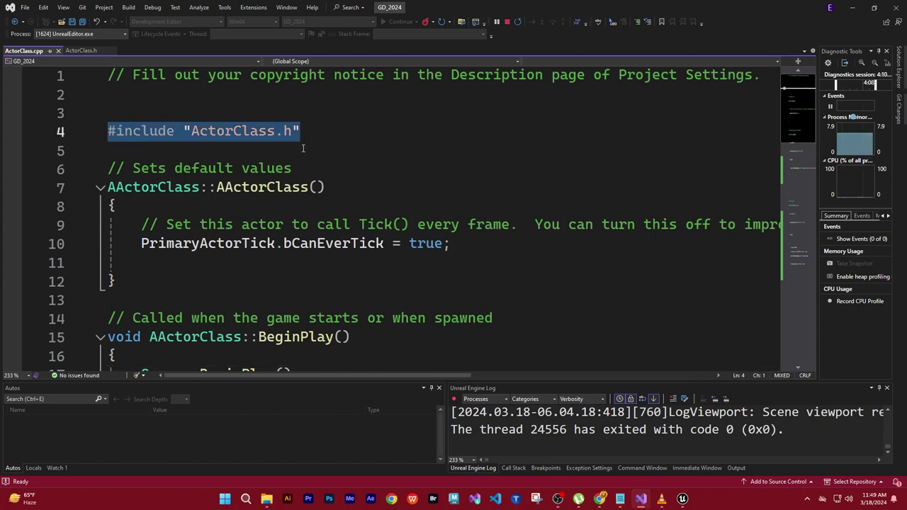
{"action": "left_click", "coordinate": [315, 117]}
{"action": "left_click", "coordinate": [326, 137]}
{"action": "key", "text": "Return"}
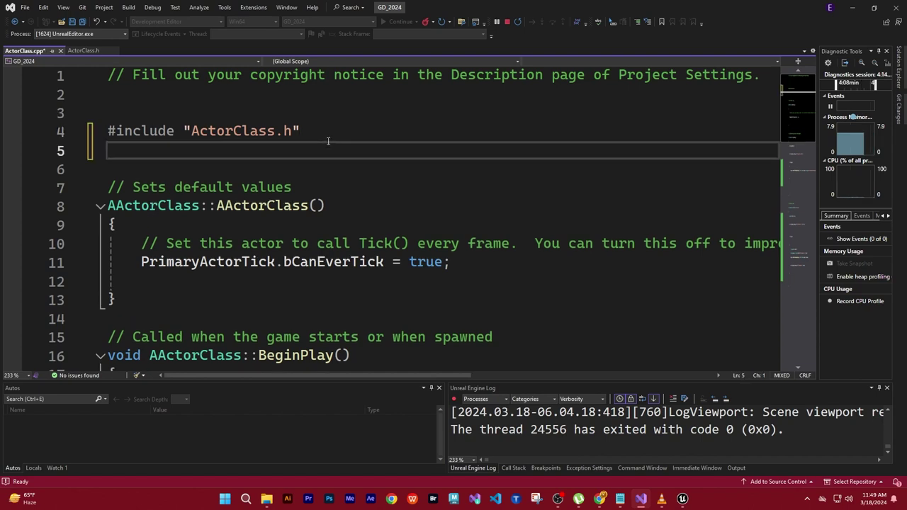
{"action": "key", "text": "ctrl+v"}
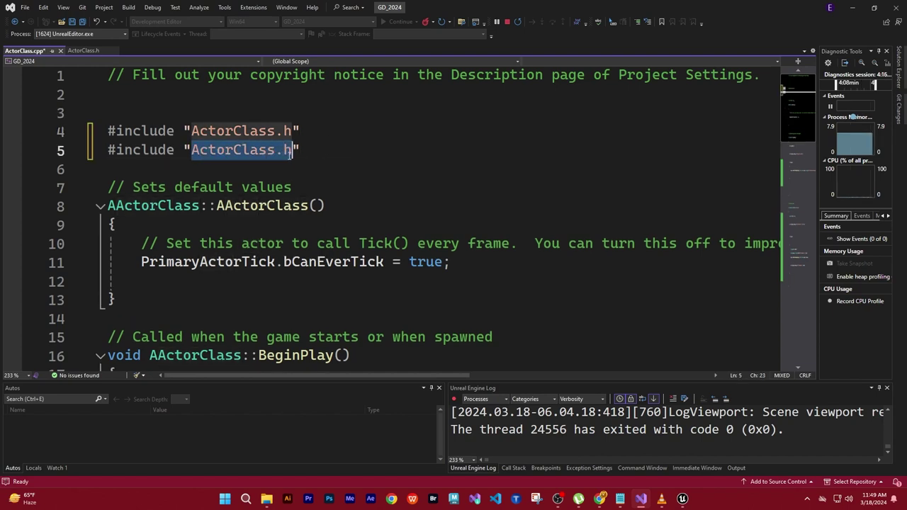
{"action": "left_click_drag", "start_coordinate": [191, 150], "coordinate": [275, 150]}
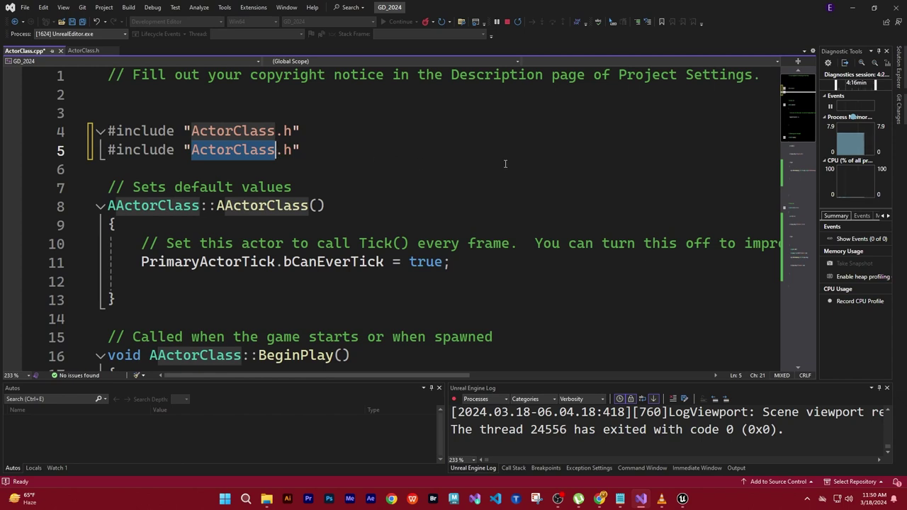
{"action": "type", "text": "Draw"}
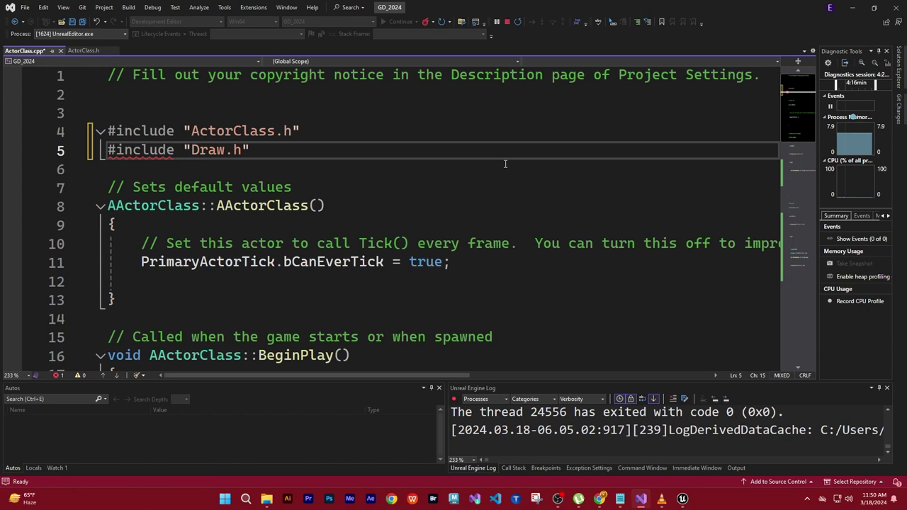
{"action": "type", "text": "Debug"}
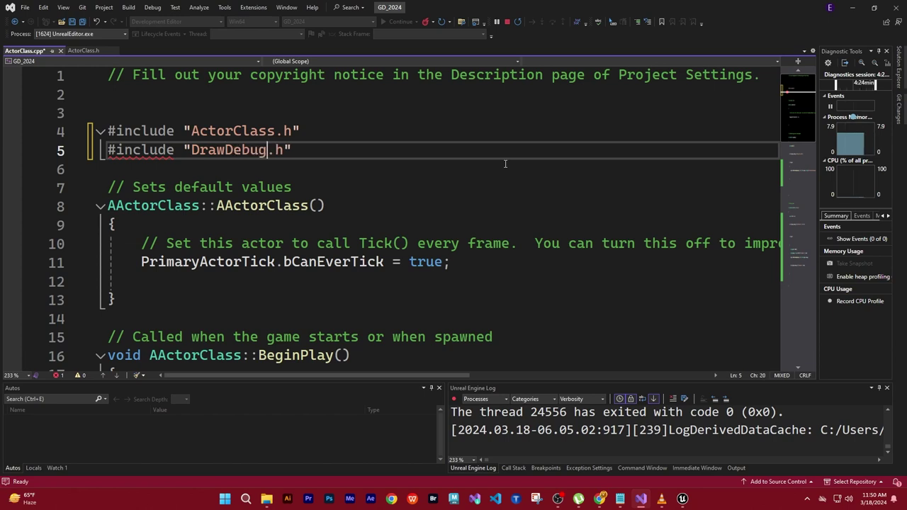
{"action": "type", "text": "Helpers"}
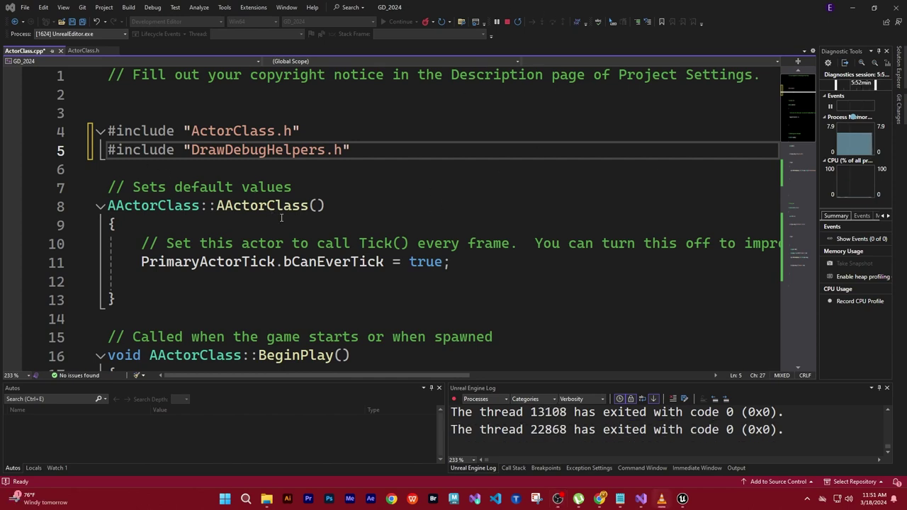
{"action": "left_click", "coordinate": [461, 278]}
{"action": "scroll", "coordinate": [489, 302], "scroll_direction": "down", "scroll_amount": 3, "text": "ctrl"}
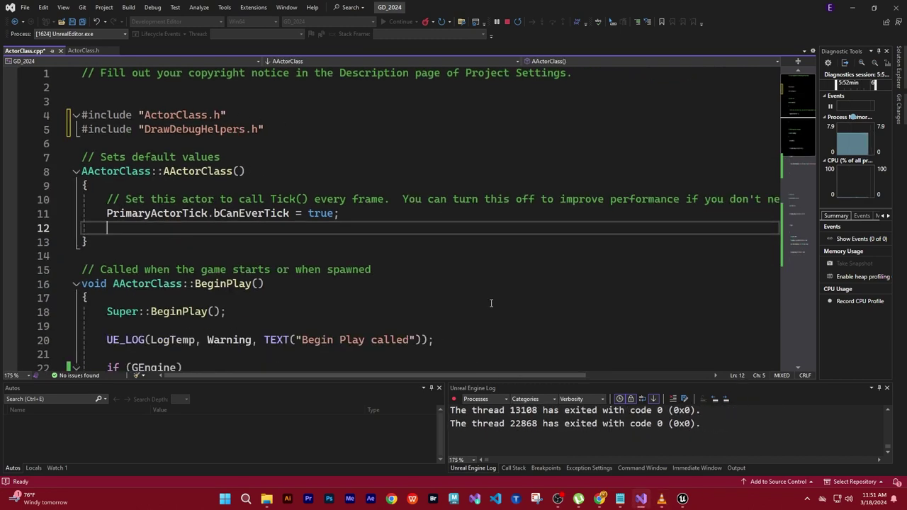
{"action": "scroll", "coordinate": [490, 302], "scroll_direction": "down", "scroll_amount": 2, "text": "ctrl"}
{"action": "scroll", "coordinate": [776, 228], "scroll_direction": "down", "scroll_amount": 8}
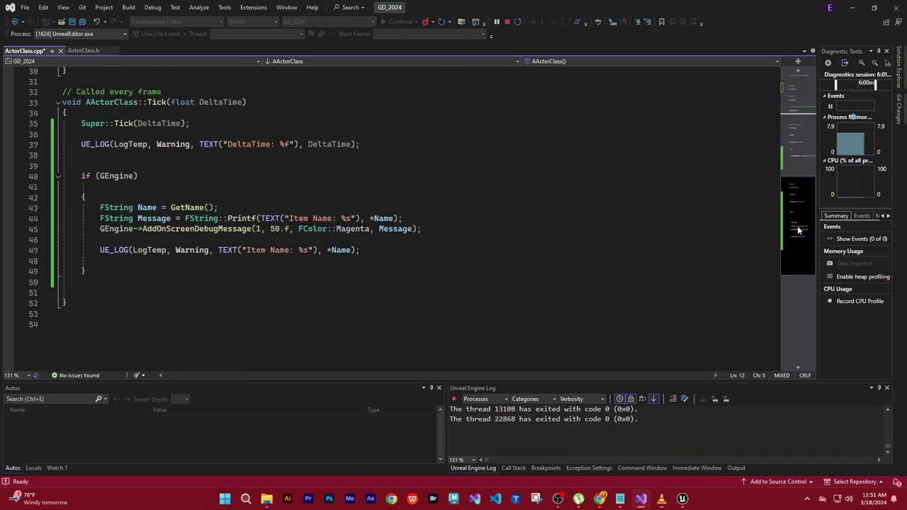
{"action": "scroll", "coordinate": [751, 253], "scroll_direction": "down", "scroll_amount": 2}
{"action": "scroll", "coordinate": [509, 251], "scroll_direction": "up", "scroll_amount": 2, "text": "ctrl"}
{"action": "scroll", "coordinate": [509, 251], "scroll_direction": "up", "scroll_amount": 1, "text": "ctrl"}
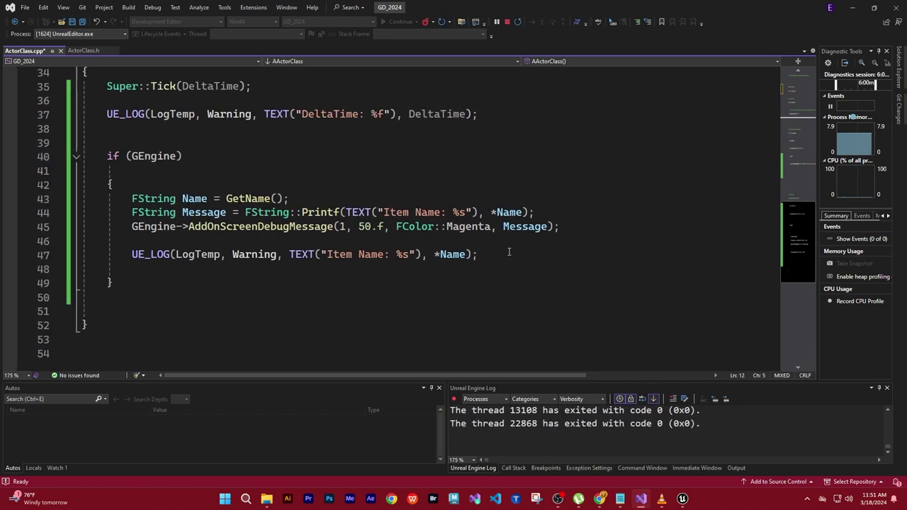
{"action": "scroll", "coordinate": [416, 376], "scroll_direction": "right", "scroll_amount": 3}
{"action": "scroll", "coordinate": [383, 379], "scroll_direction": "left", "scroll_amount": 3}
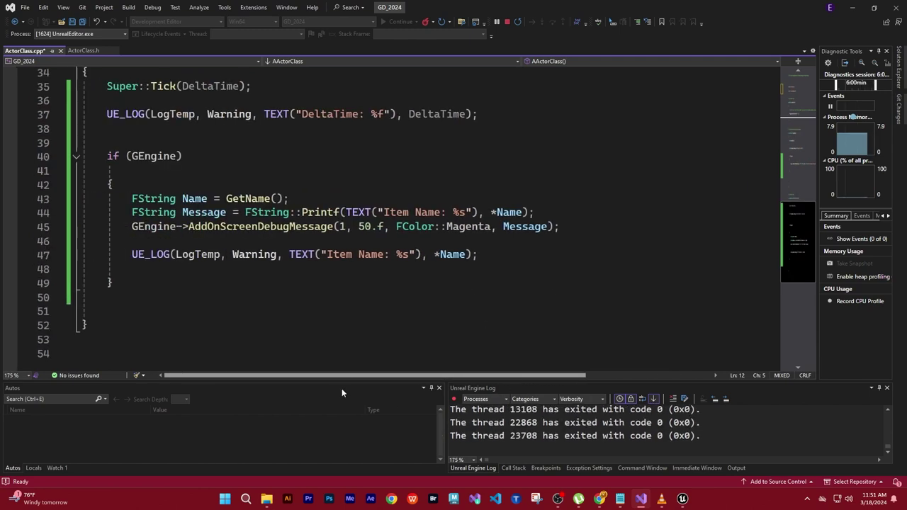
{"action": "scroll", "coordinate": [374, 343], "scroll_direction": "up", "scroll_amount": 1, "text": "ctrl"}
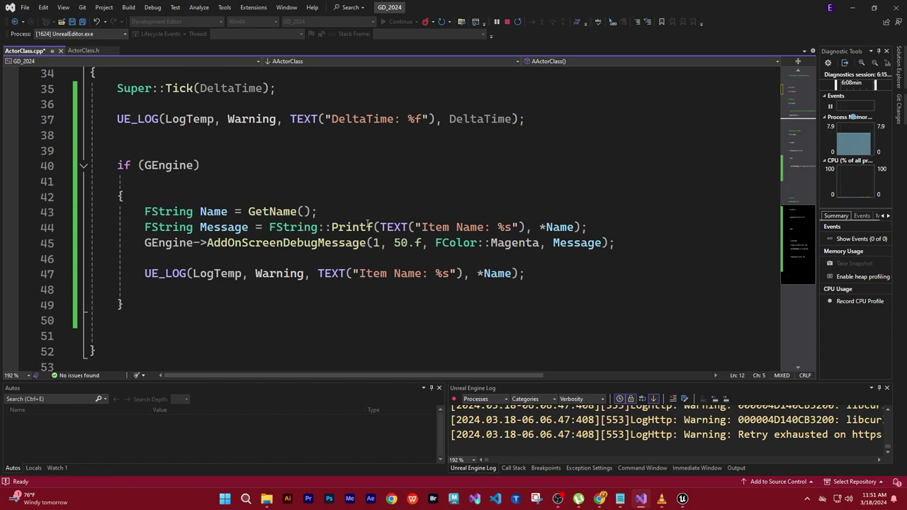
{"action": "scroll", "coordinate": [369, 225], "scroll_direction": "up", "scroll_amount": 2}
{"action": "scroll", "coordinate": [369, 226], "scroll_direction": "up", "scroll_amount": 4}
{"action": "scroll", "coordinate": [369, 226], "scroll_direction": "up", "scroll_amount": 2}
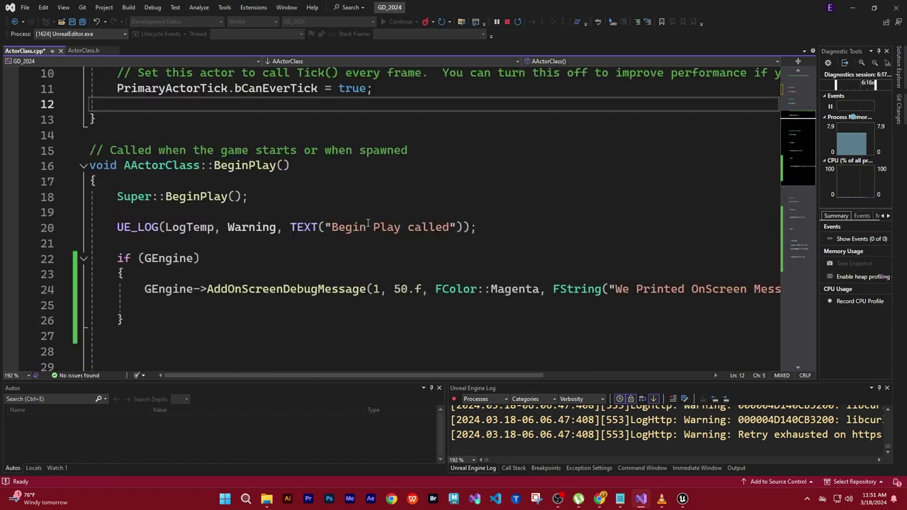
{"action": "scroll", "coordinate": [368, 224], "scroll_direction": "up", "scroll_amount": 3}
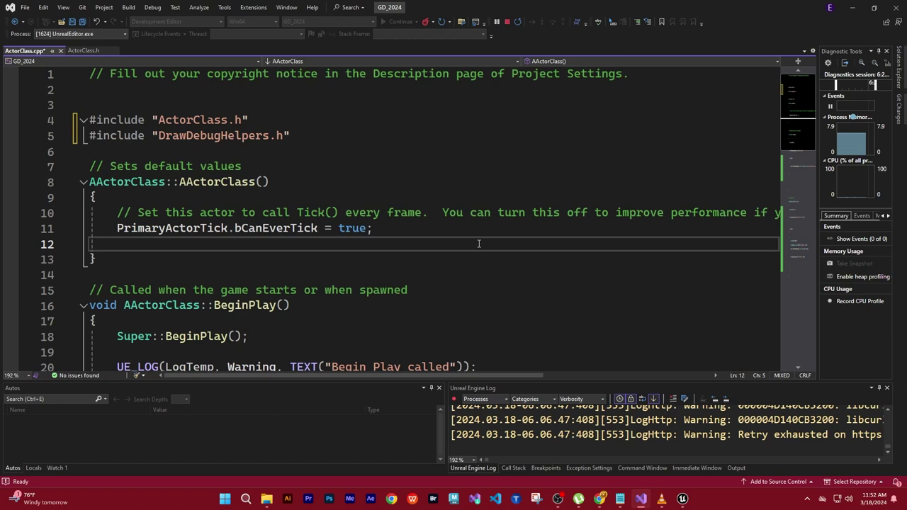
{"action": "scroll", "coordinate": [478, 243], "scroll_direction": "down", "scroll_amount": 1}
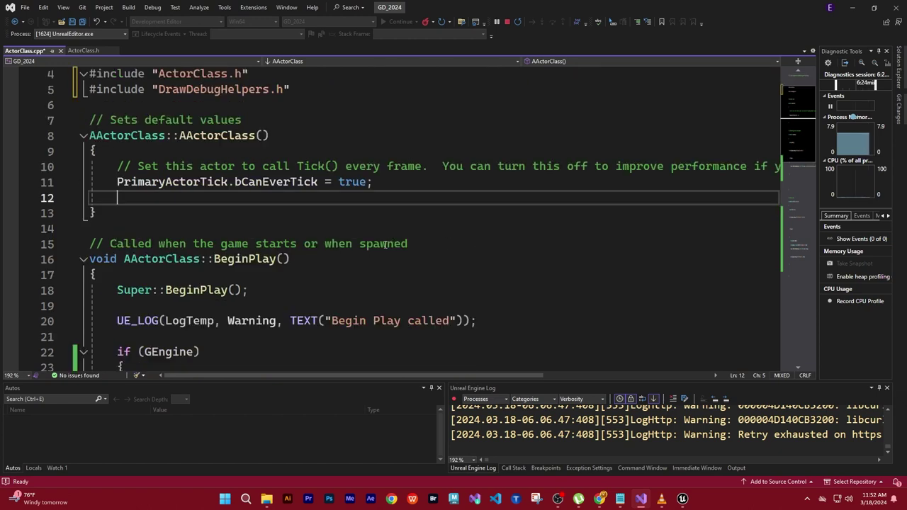
{"action": "scroll", "coordinate": [388, 243], "scroll_direction": "down", "scroll_amount": 1}
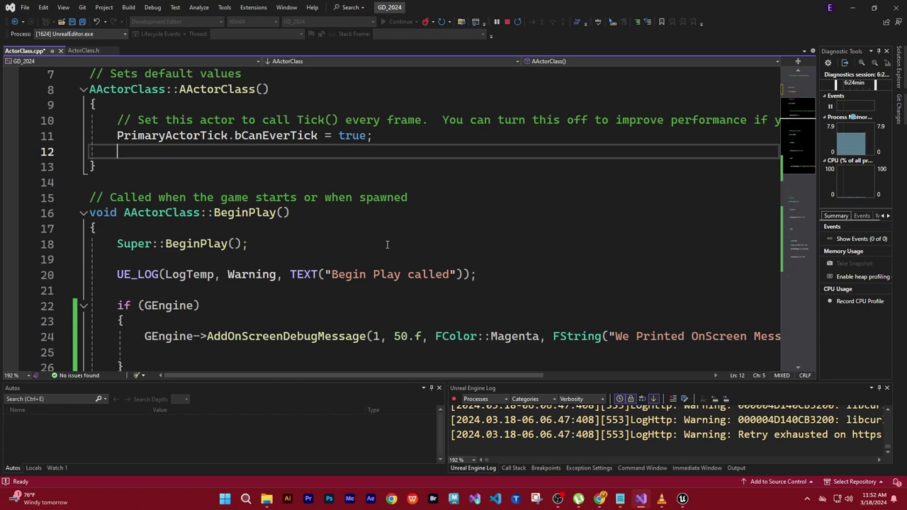
{"action": "scroll", "coordinate": [387, 244], "scroll_direction": "down", "scroll_amount": 1}
{"action": "scroll", "coordinate": [387, 245], "scroll_direction": "down", "scroll_amount": 1}
{"action": "scroll", "coordinate": [388, 245], "scroll_direction": "down", "scroll_amount": 1}
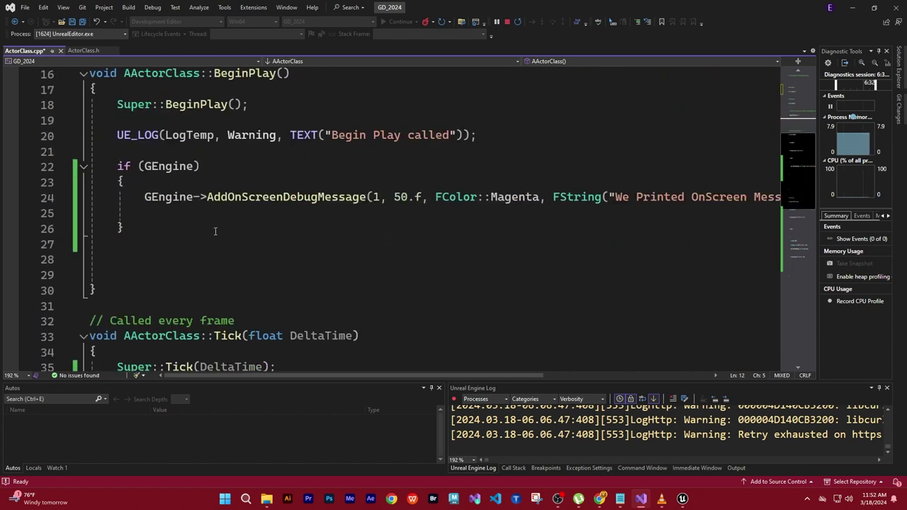
Type a DrawDebugSphere() call after the GEngine block, with a blank line above it.
{"action": "left_click", "coordinate": [127, 257]}
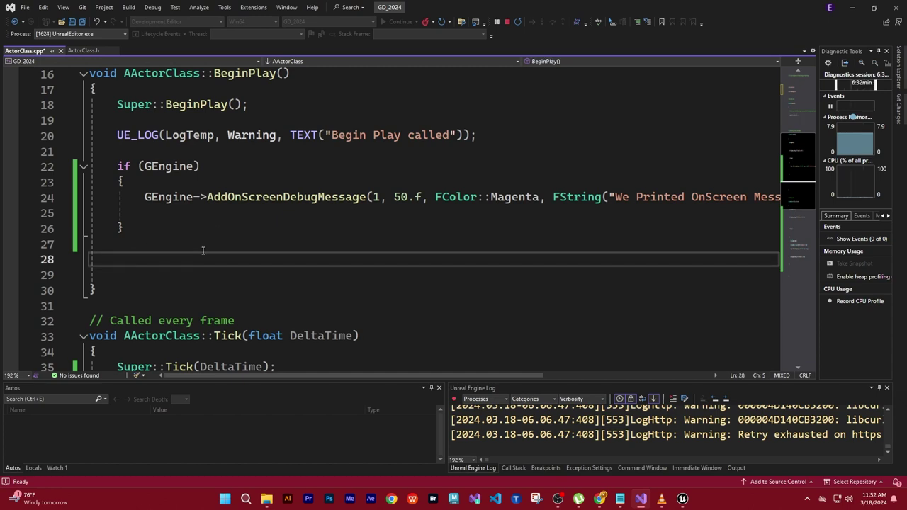
{"action": "type", "text": "Draw"}
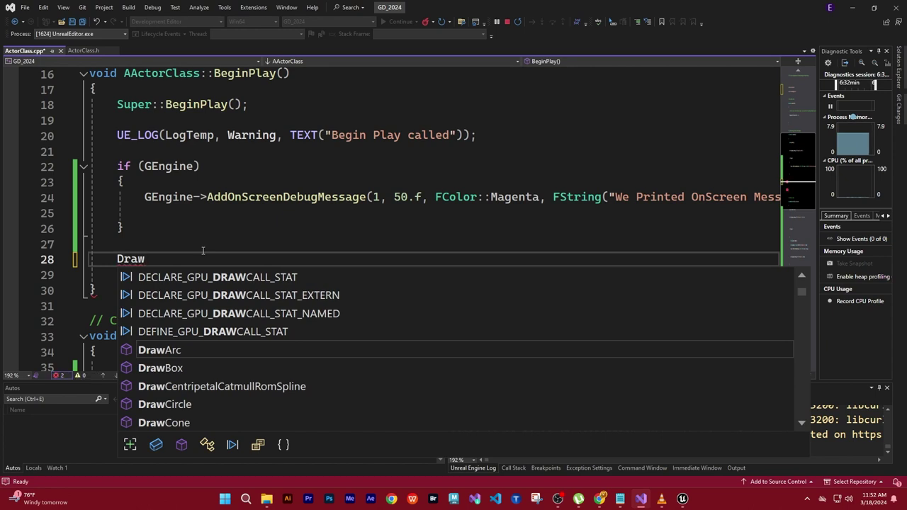
{"action": "type", "text": "Debug"}
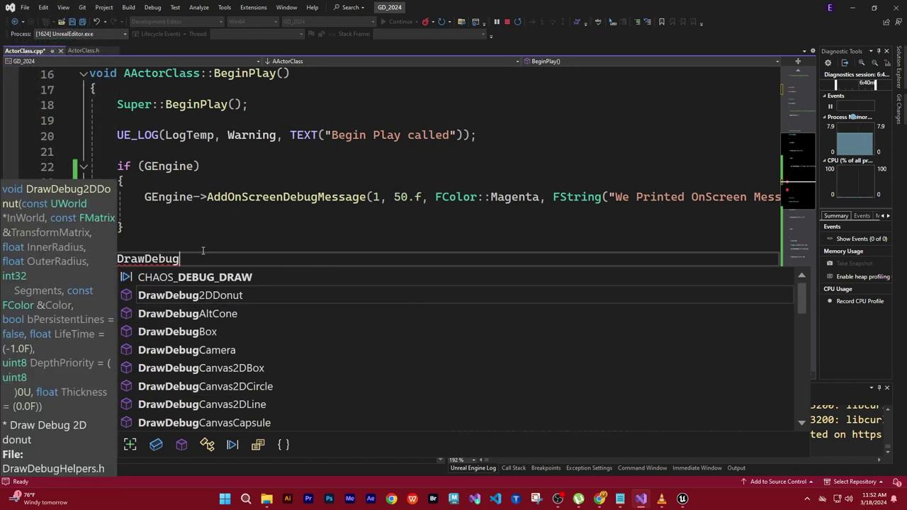
{"action": "type", "text": "Sphere"}
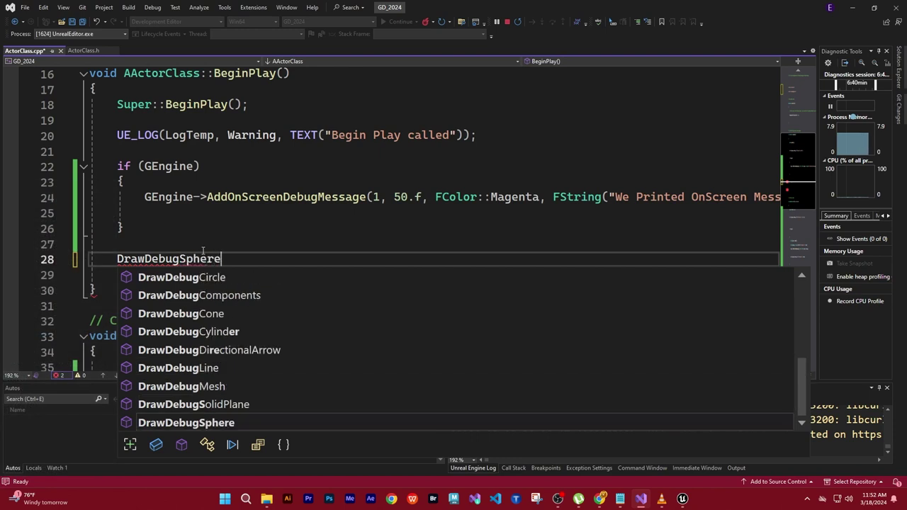
{"action": "type", "text": "("}
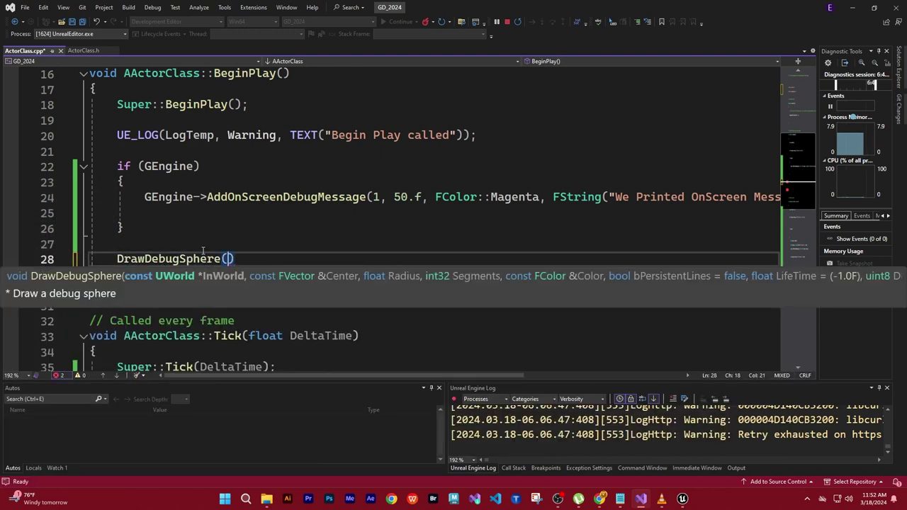
{"action": "left_click", "coordinate": [117, 259]}
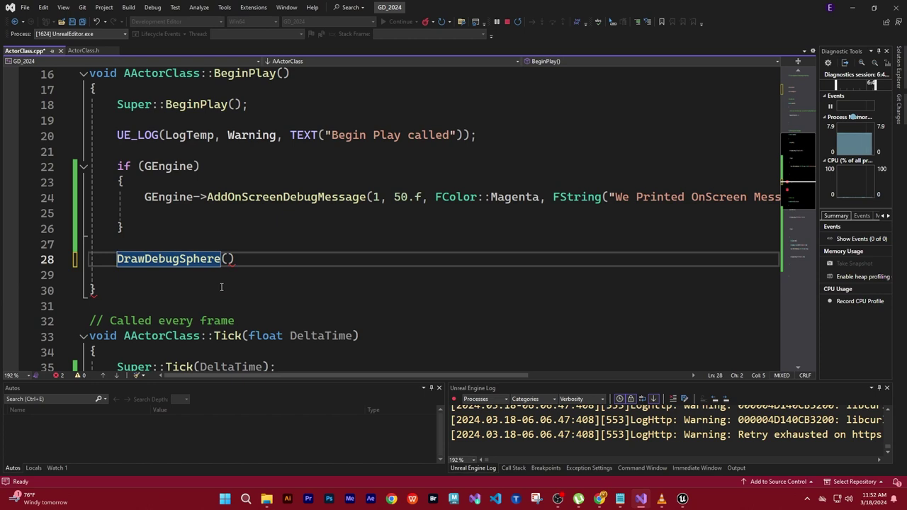
{"action": "key", "text": "Return"}
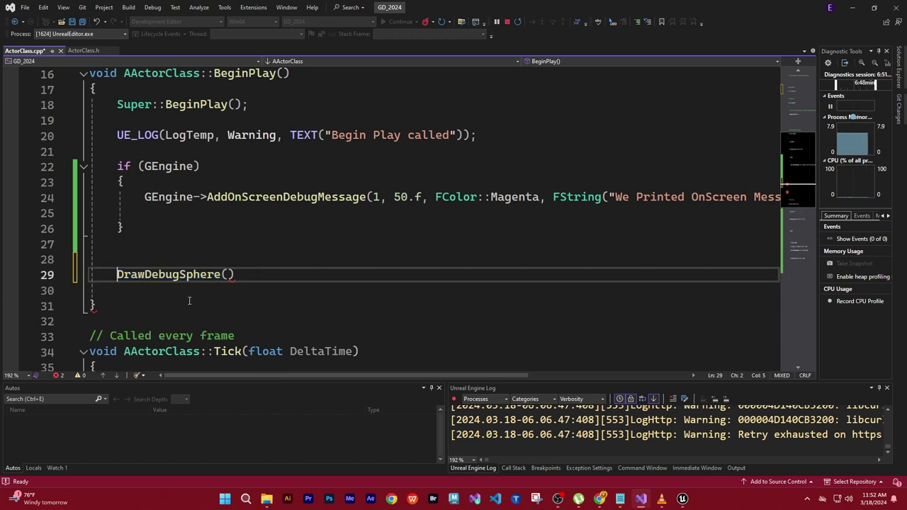
{"action": "key", "text": "Up"}
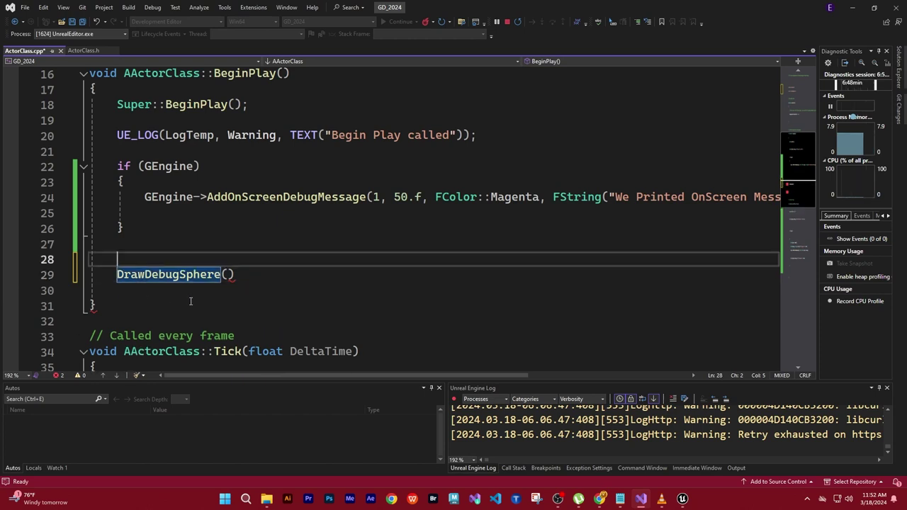
{"action": "key", "text": "Up"}
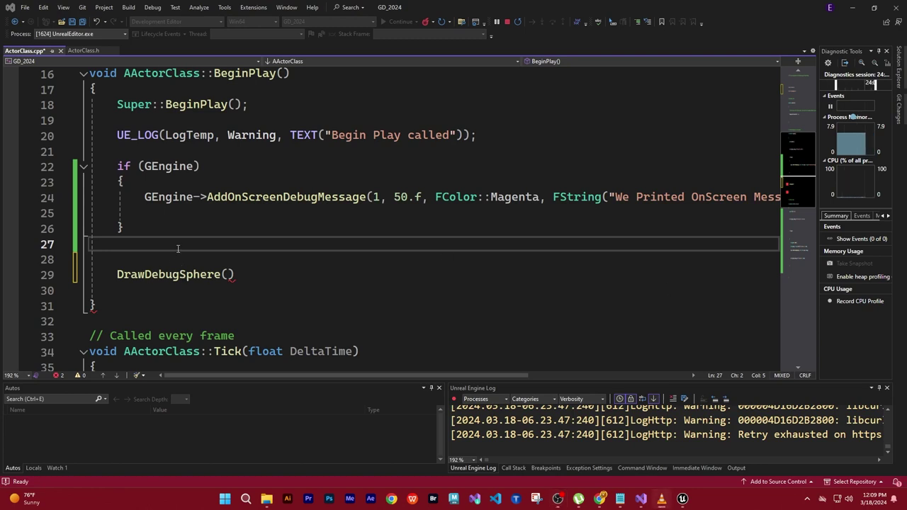
Add UWorld* World = GetWorld(); on its own line above the DrawDebugSphere() call.
{"action": "double_click", "coordinate": [118, 274]}
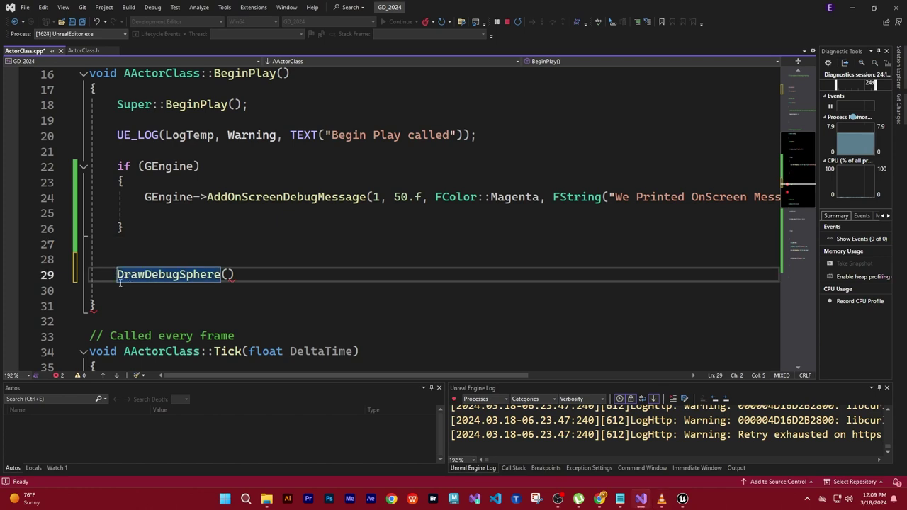
{"action": "key", "text": "Up"}
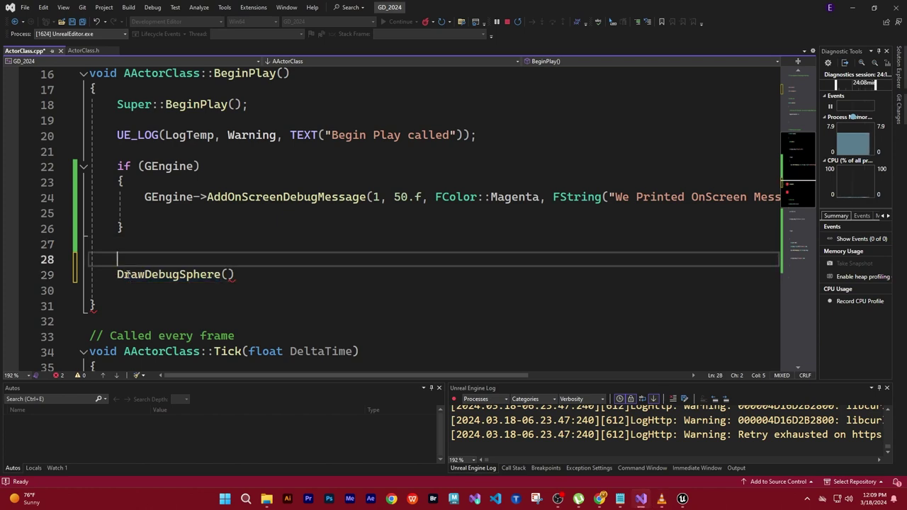
{"action": "key", "text": "Up"}
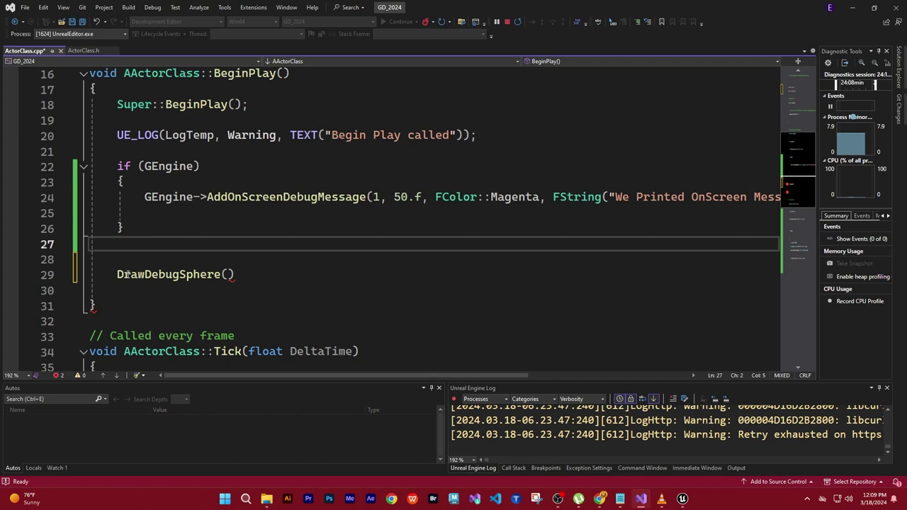
{"action": "key", "text": "Return"}
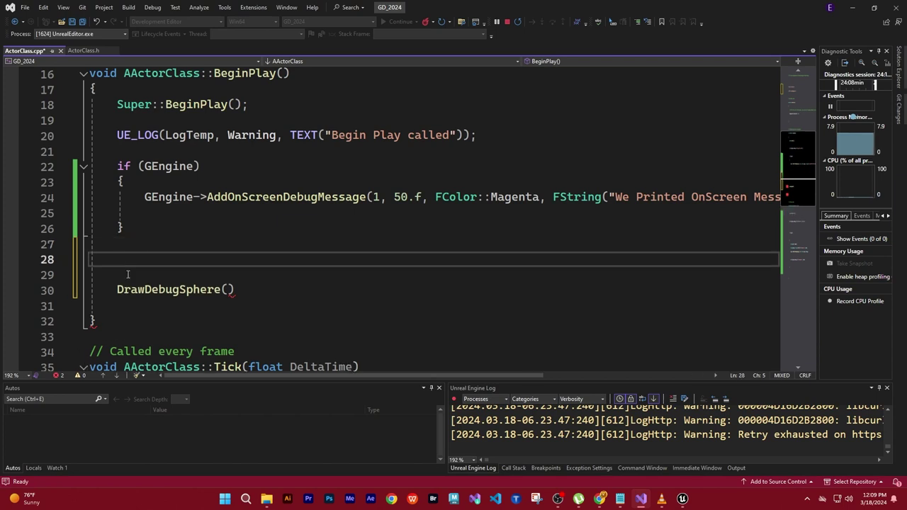
{"action": "type", "text": "GetW"}
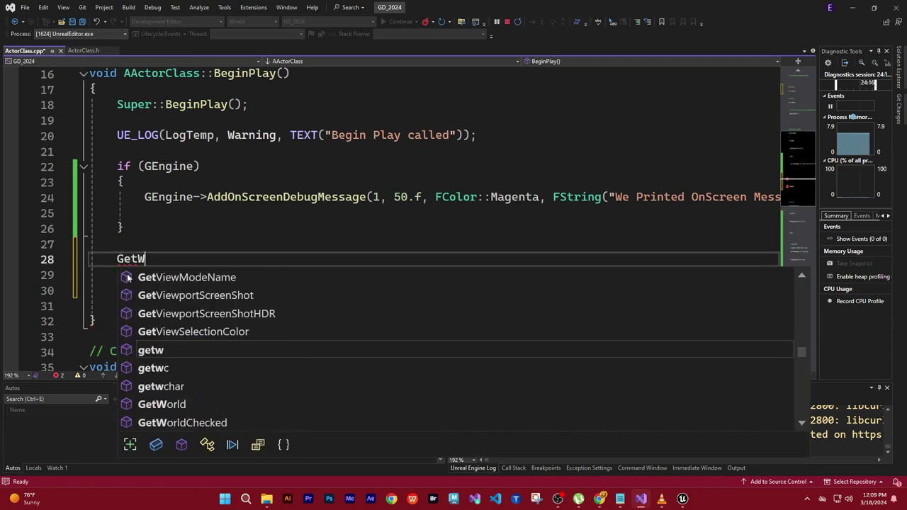
{"action": "type", "text": "orld"}
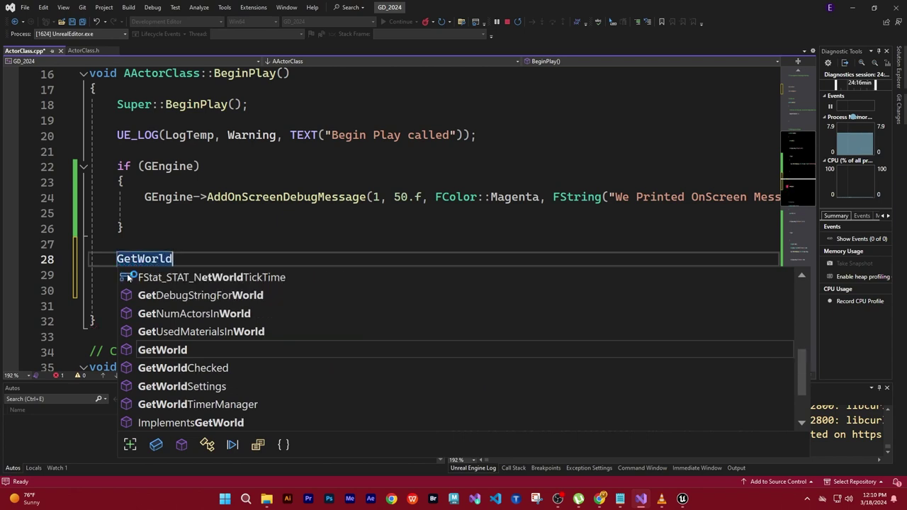
{"action": "type", "text": "();"}
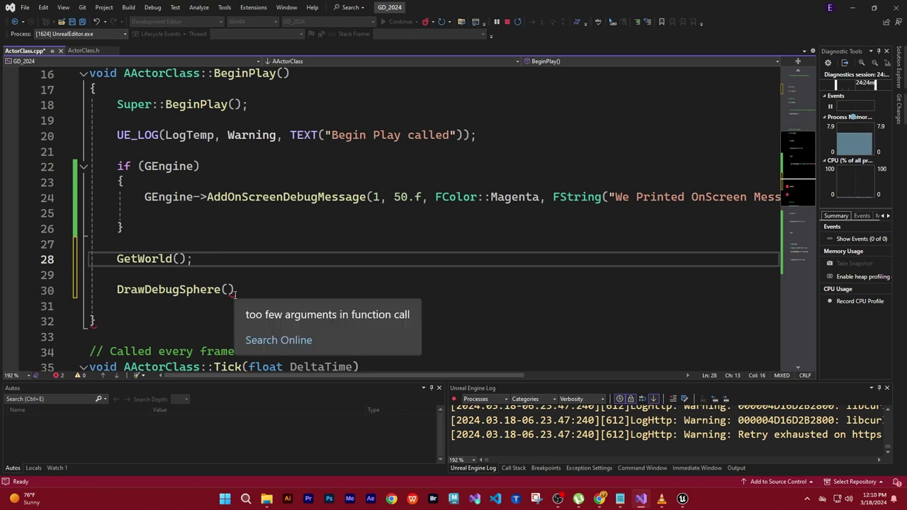
{"action": "left_click", "coordinate": [267, 284]}
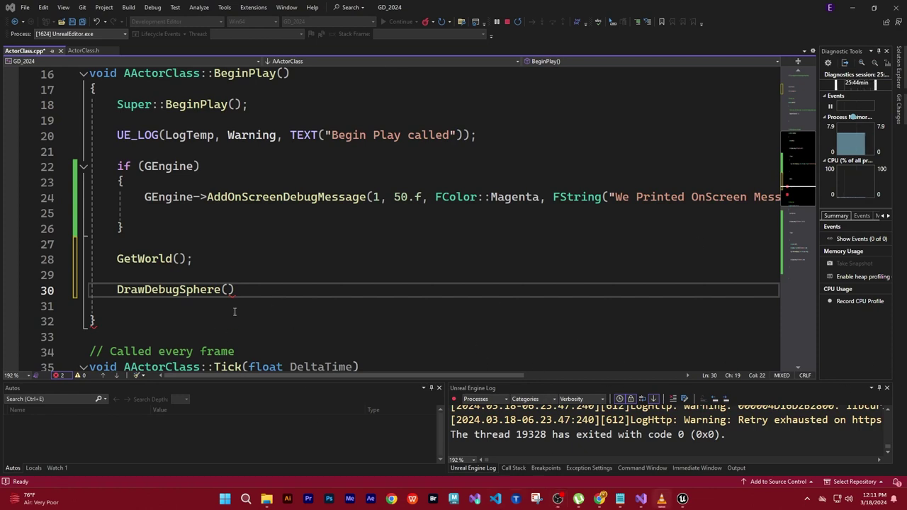
{"action": "left_click", "coordinate": [116, 259]}
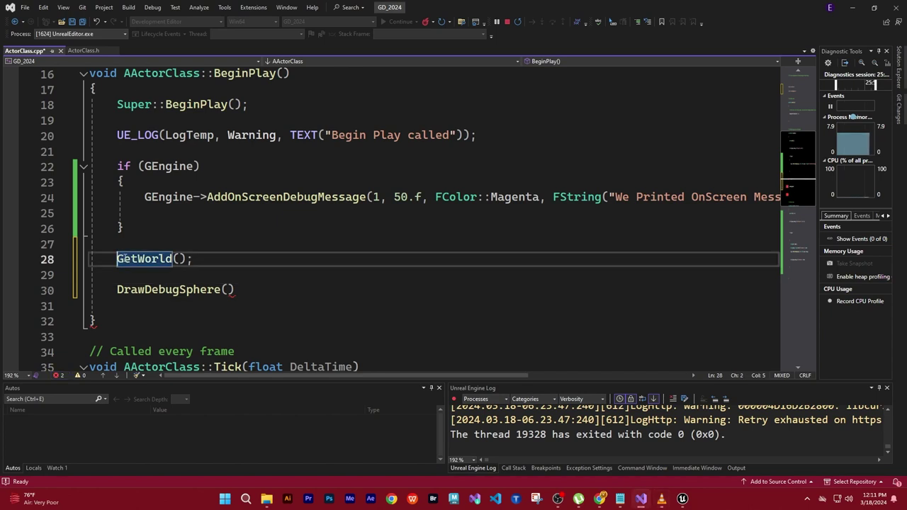
{"action": "type", "text": "U"}
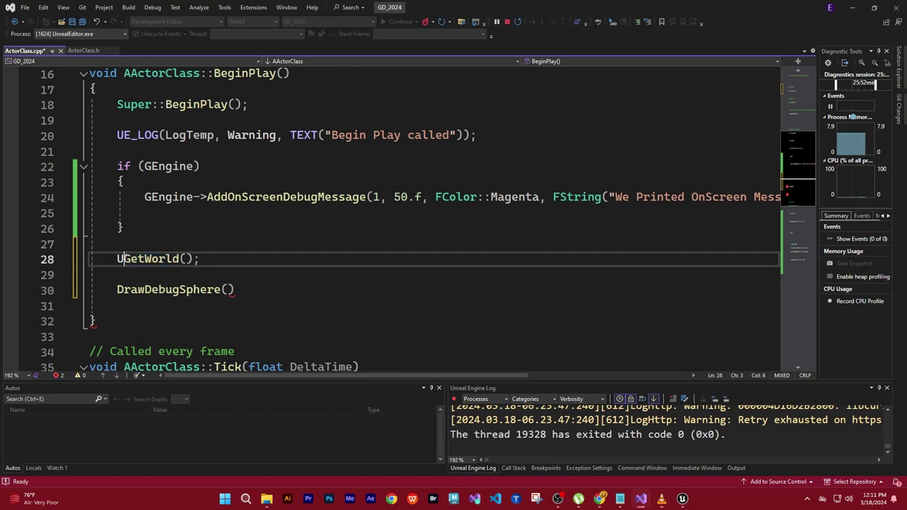
{"action": "type", "text": "World"}
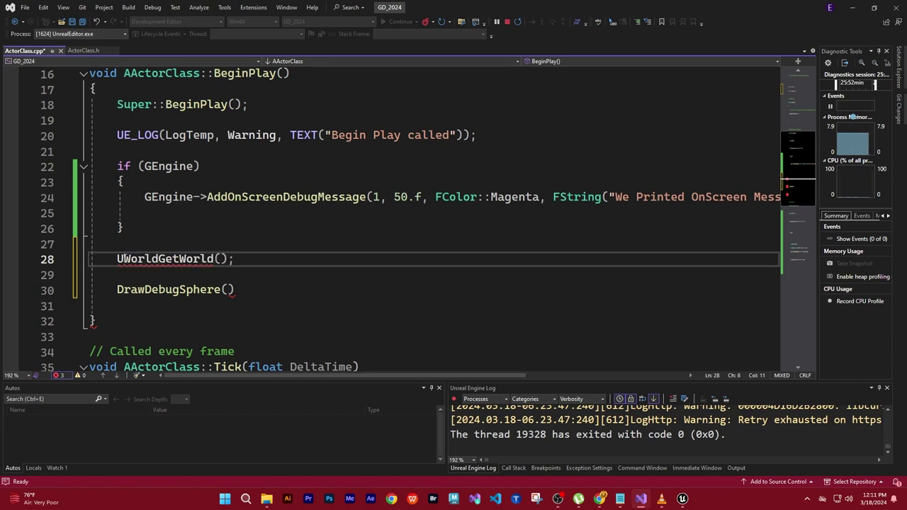
{"action": "type", "text": "*"}
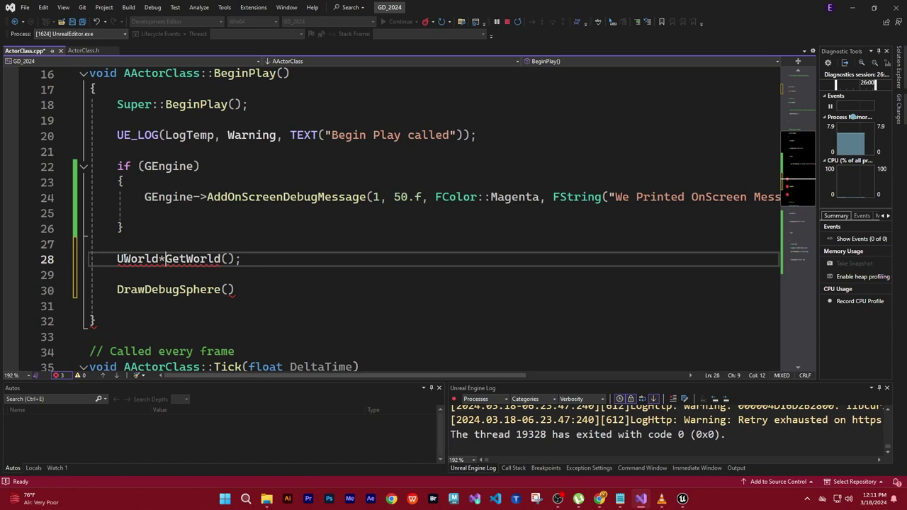
{"action": "type", "text": " World"}
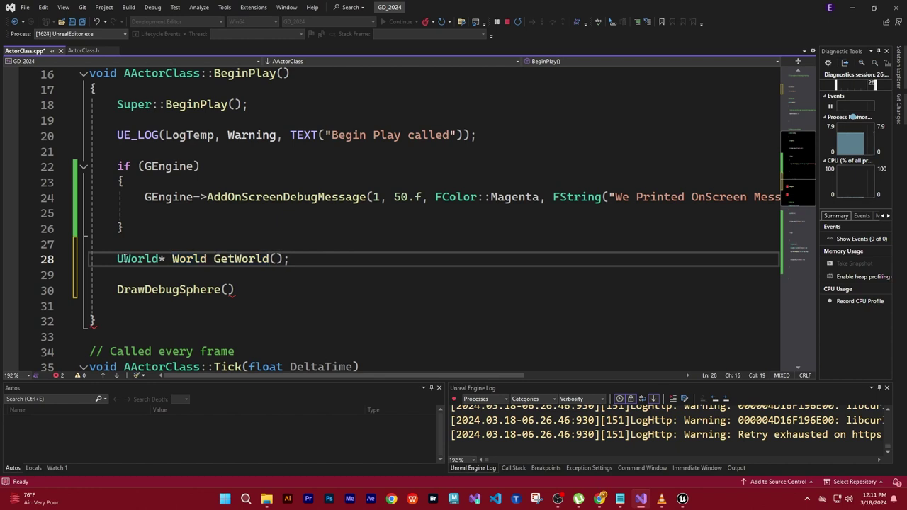
{"action": "type", "text": " ="}
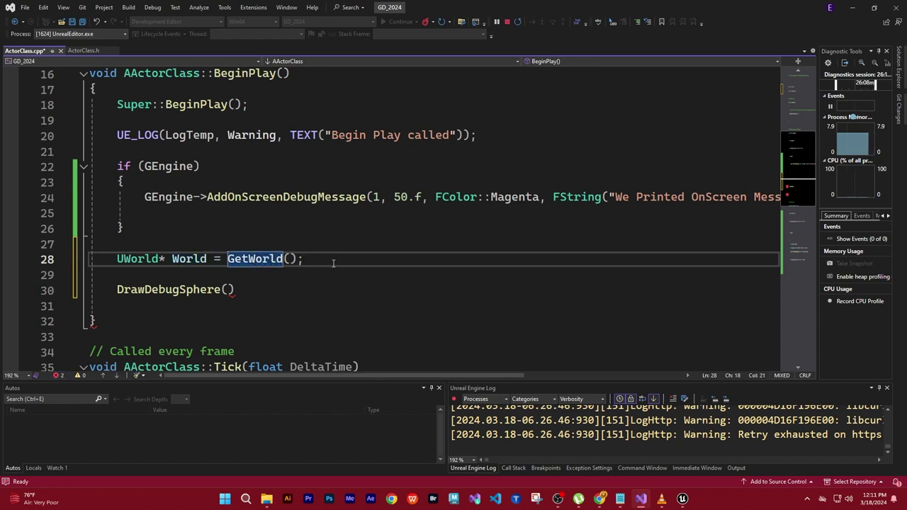
{"action": "key", "text": "End"}
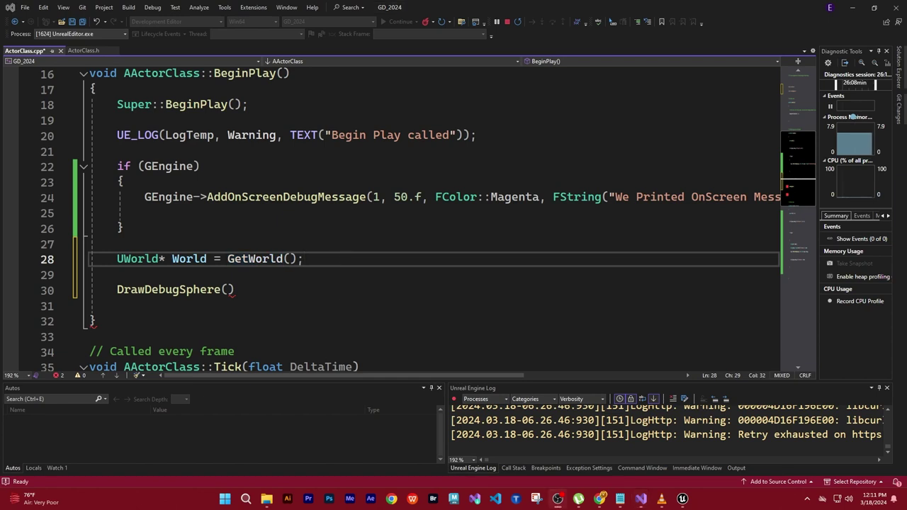
Add an empty if (World) block below the World declaration, with each brace on its own line.
{"action": "left_click", "coordinate": [305, 321]}
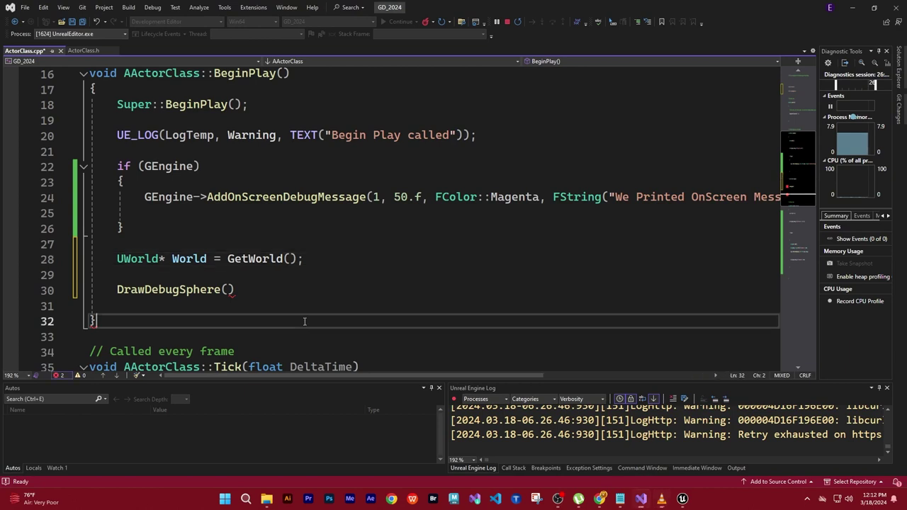
{"action": "left_click", "coordinate": [323, 260]}
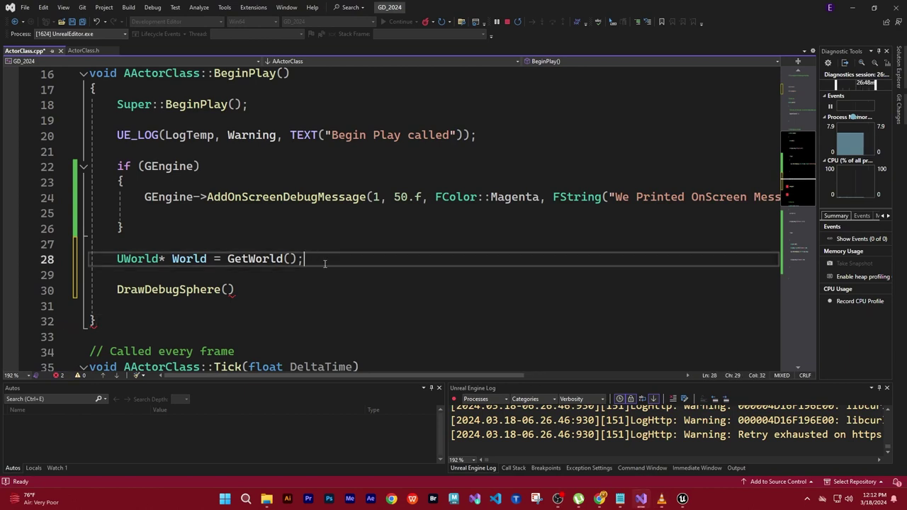
{"action": "key", "text": "Return"}
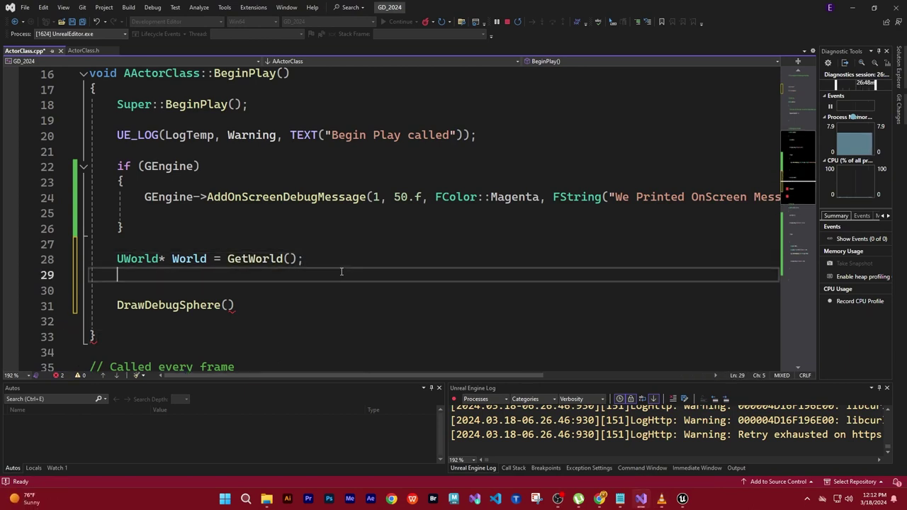
{"action": "key", "text": "Return"}
{"action": "type", "text": "if"}
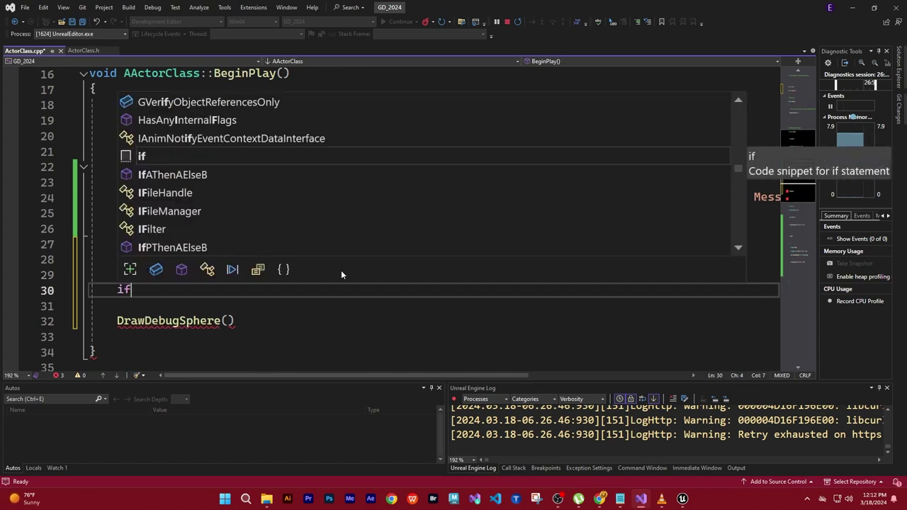
{"action": "type", "text": " ("}
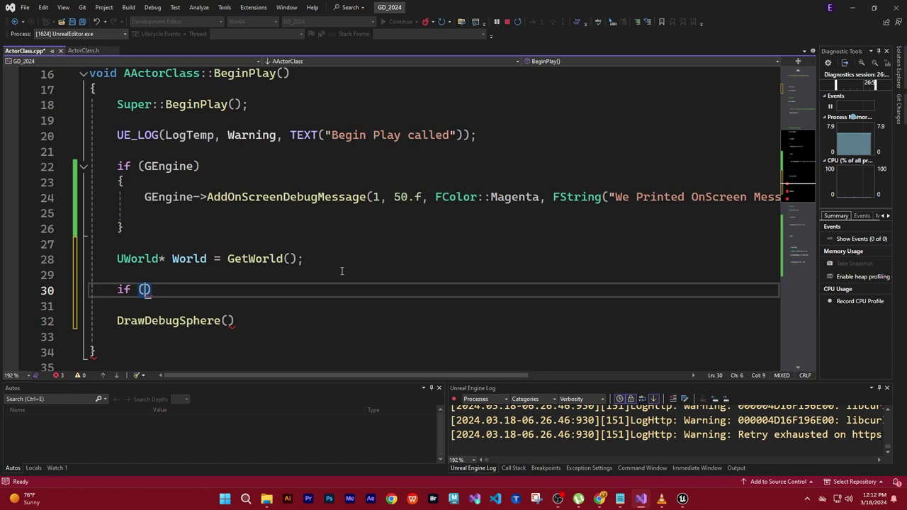
{"action": "type", "text": "Wor"}
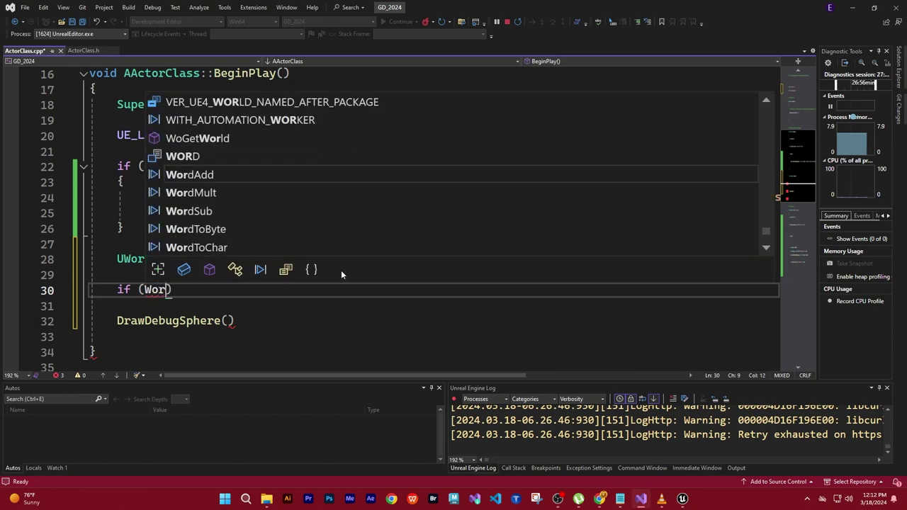
{"action": "type", "text": "ld"}
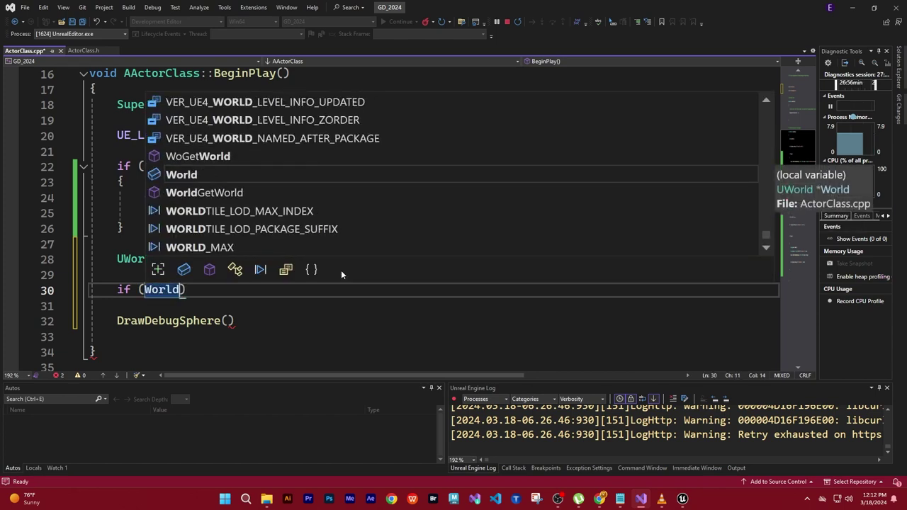
{"action": "type", "text": ") "}
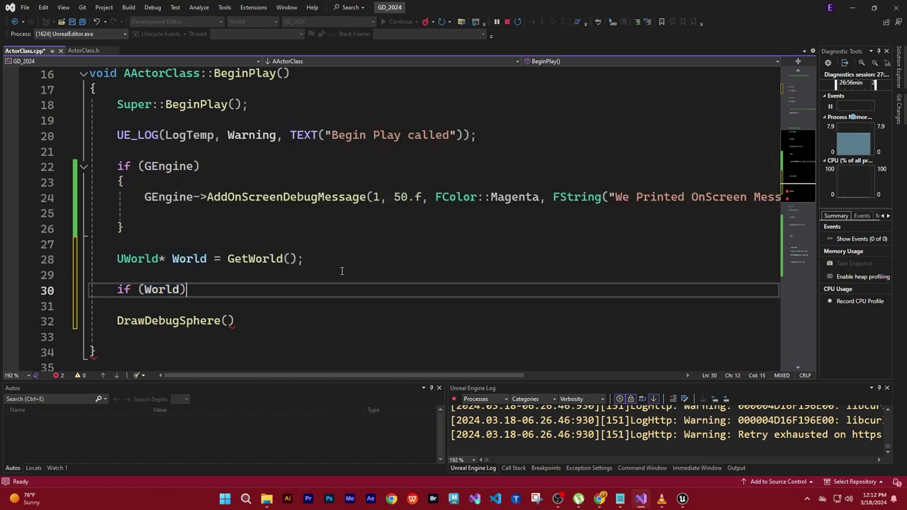
{"action": "type", "text": "{"}
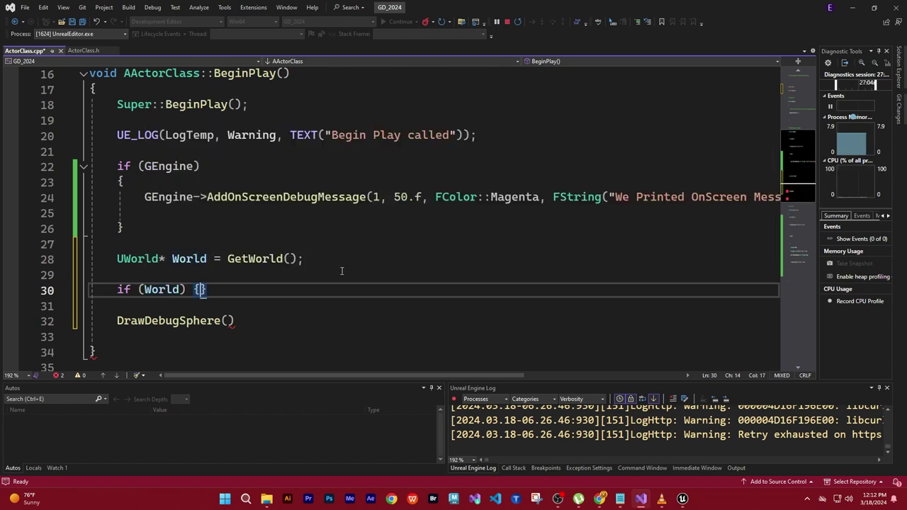
{"action": "key", "text": "Return"}
{"action": "key", "text": "Return"}
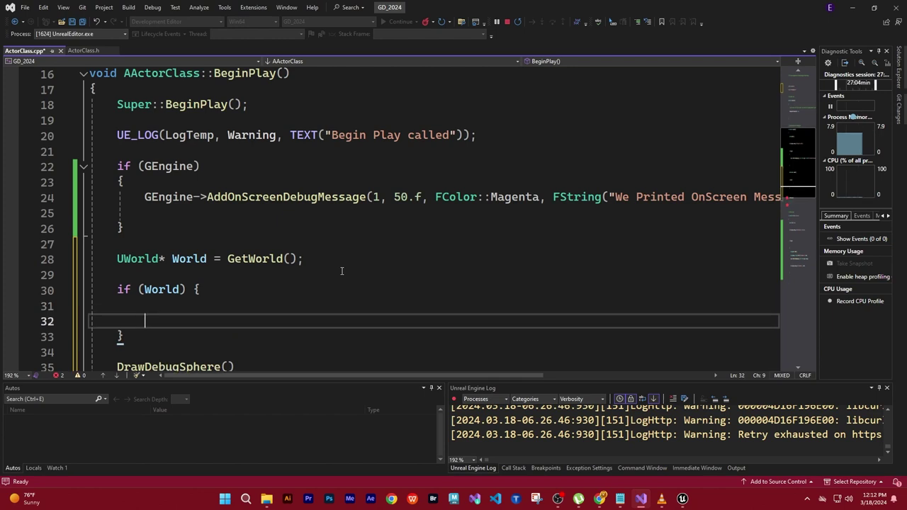
{"action": "key", "text": "Down"}
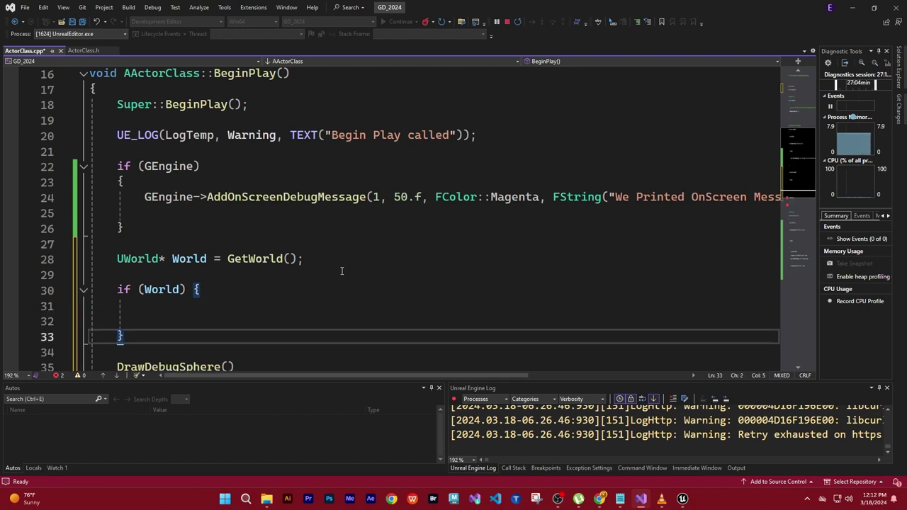
{"action": "key", "text": "Home"}
{"action": "key", "text": "Up"}
{"action": "key", "text": "Up"}
{"action": "key", "text": "Up"}
{"action": "key", "text": "Up"}
{"action": "key", "text": "Down"}
{"action": "key", "text": "Right"}
{"action": "key", "text": "Right"}
{"action": "key", "text": "Right"}
{"action": "key", "text": "Right"}
{"action": "key", "text": "Right"}
{"action": "key", "text": "Right"}
{"action": "key", "text": "Right"}
{"action": "key", "text": "Right"}
{"action": "key", "text": "Right"}
{"action": "key", "text": "Right"}
{"action": "key", "text": "Right"}
{"action": "key", "text": "Return"}
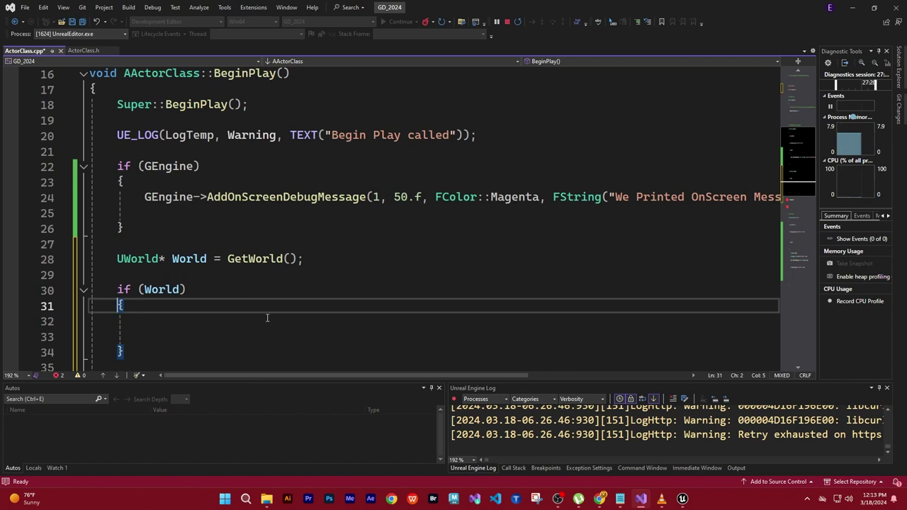
Scroll to review the new block and briefly switch windows before returning to the code.
{"action": "scroll", "coordinate": [268, 316], "scroll_direction": "down", "scroll_amount": 2}
{"action": "scroll", "coordinate": [275, 316], "scroll_direction": "up", "scroll_amount": 2}
{"action": "key", "text": "alt+Tab"}
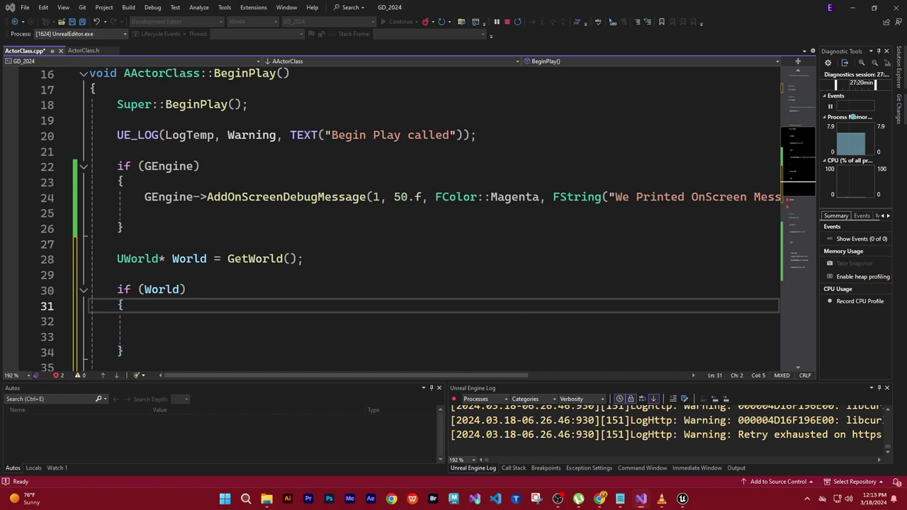
{"action": "scroll", "coordinate": [425, 220], "scroll_direction": "down", "scroll_amount": 2}
{"action": "key", "text": "alt+Tab"}
Move the DrawDebugSphere() call inside the if (World) braces and fix its indentation.
{"action": "mouse_move", "coordinate": [256, 294]}
{"action": "left_mouse_down"}
{"action": "mouse_move", "coordinate": [117, 290]}
{"action": "mouse_move", "coordinate": [142, 239]}
{"action": "left_mouse_up"}
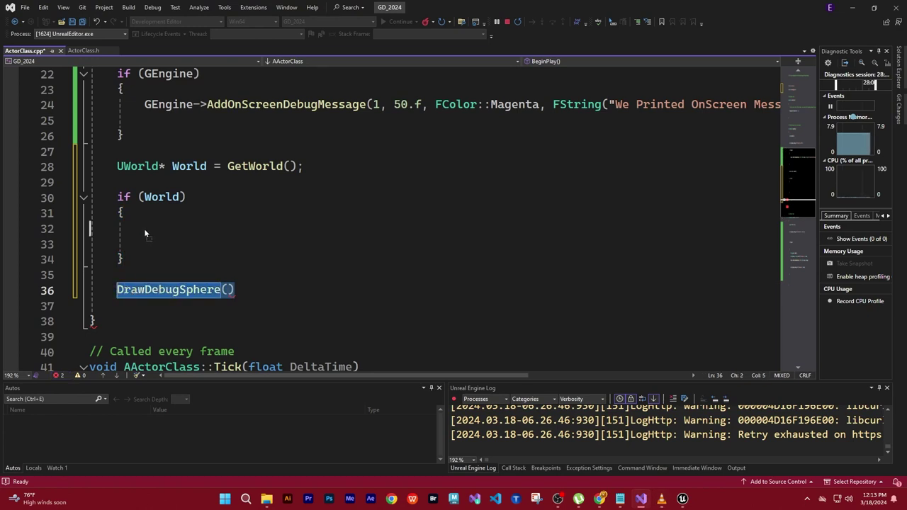
{"action": "left_click_drag", "start_coordinate": [145, 233], "coordinate": [144, 231]}
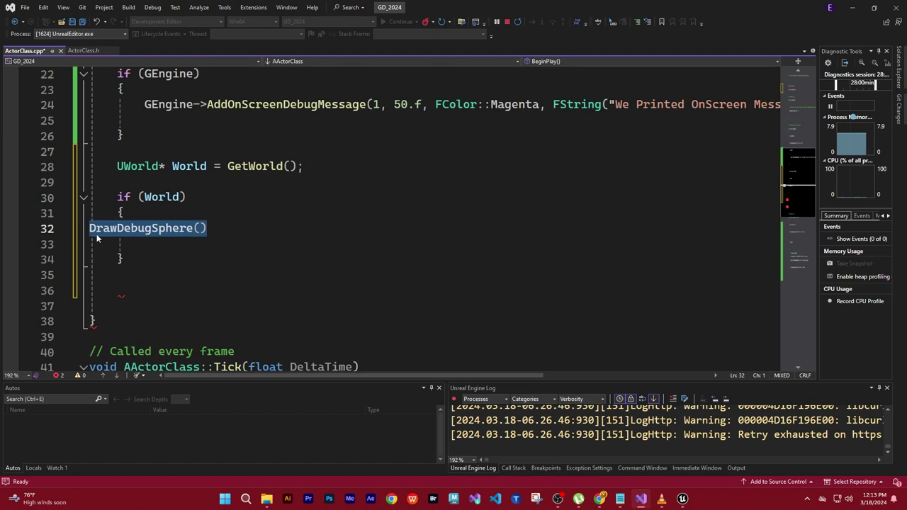
{"action": "left_click", "coordinate": [140, 255]}
{"action": "left_click", "coordinate": [89, 228]}
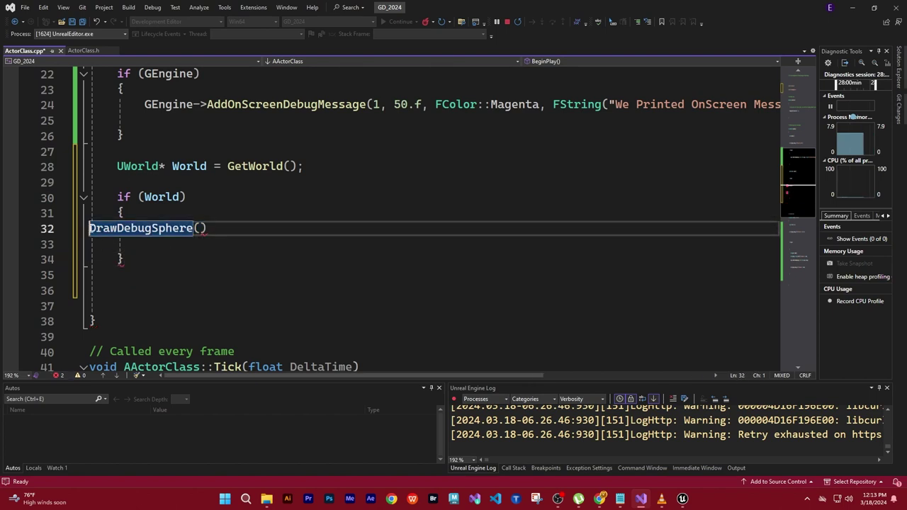
{"action": "left_click", "coordinate": [199, 282]}
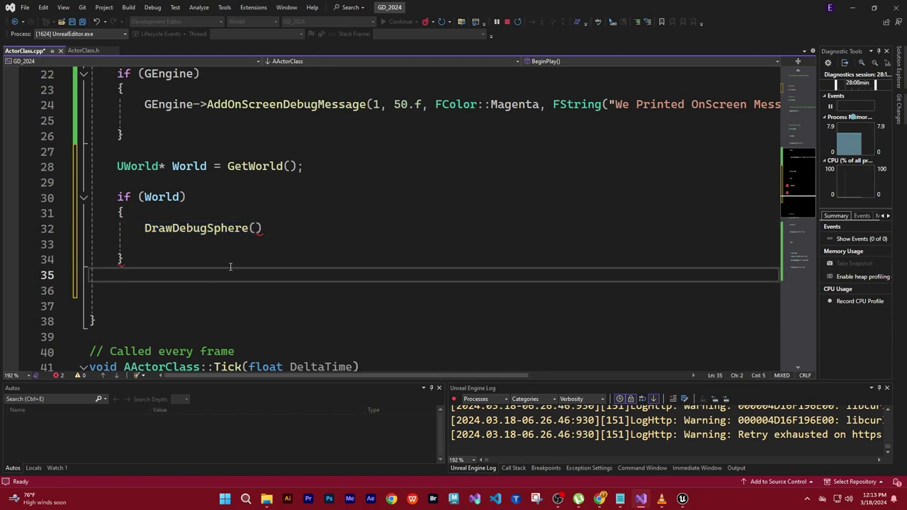
{"action": "left_click", "coordinate": [146, 228]}
{"action": "key", "text": "BackSpace"}
{"action": "key", "text": "BackSpace"}
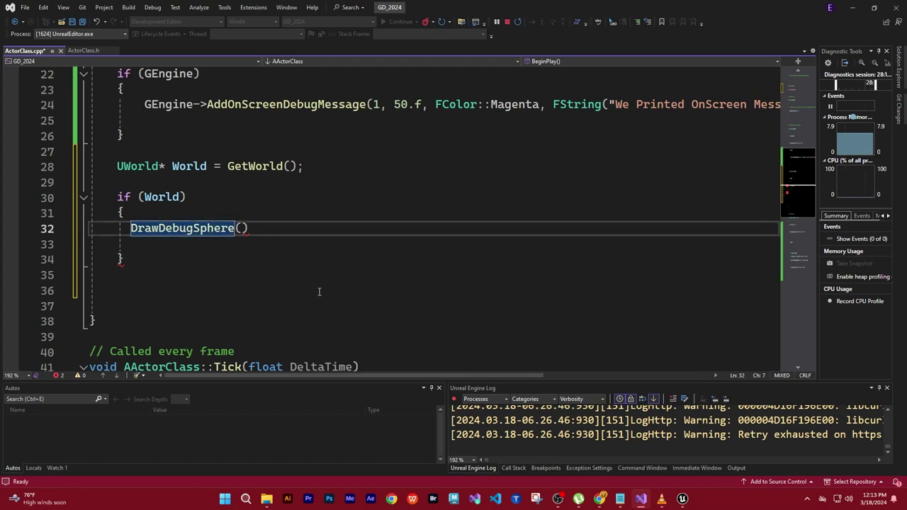
{"action": "left_click", "coordinate": [325, 290]}
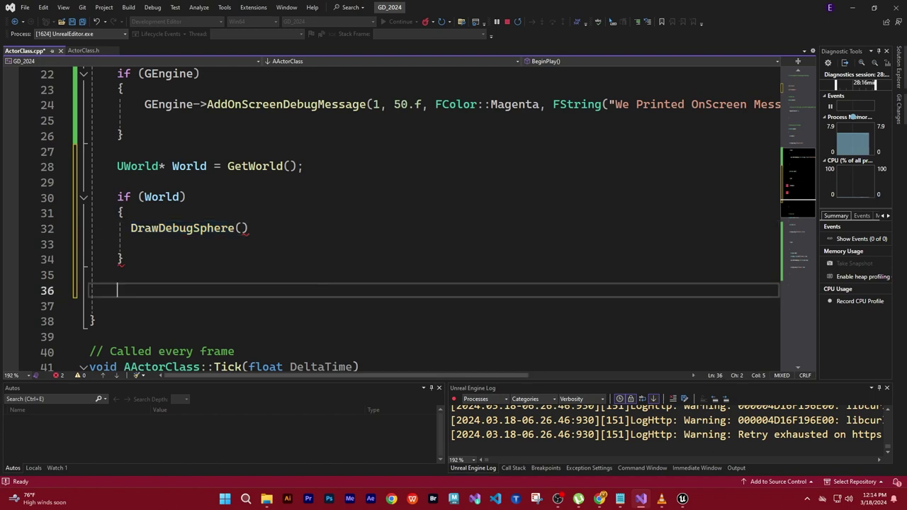
{"action": "left_click", "coordinate": [248, 227]}
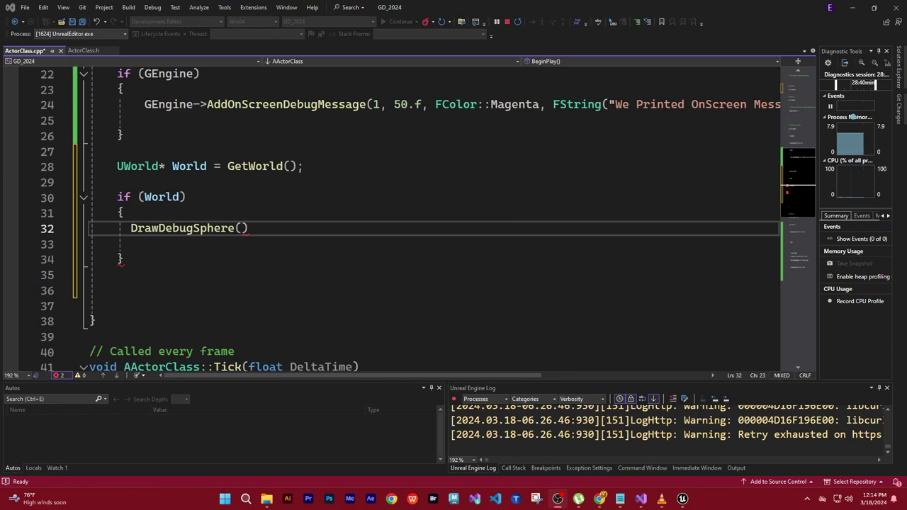
Show DrawDebugSphere's parameter info to see which arguments it expects.
{"action": "left_click", "coordinate": [243, 233]}
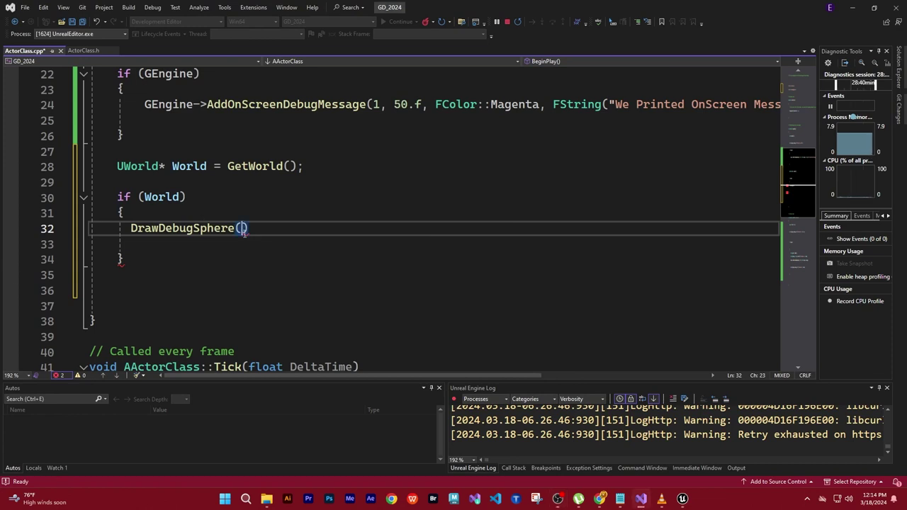
{"action": "key", "text": "ctrl+shift+space"}
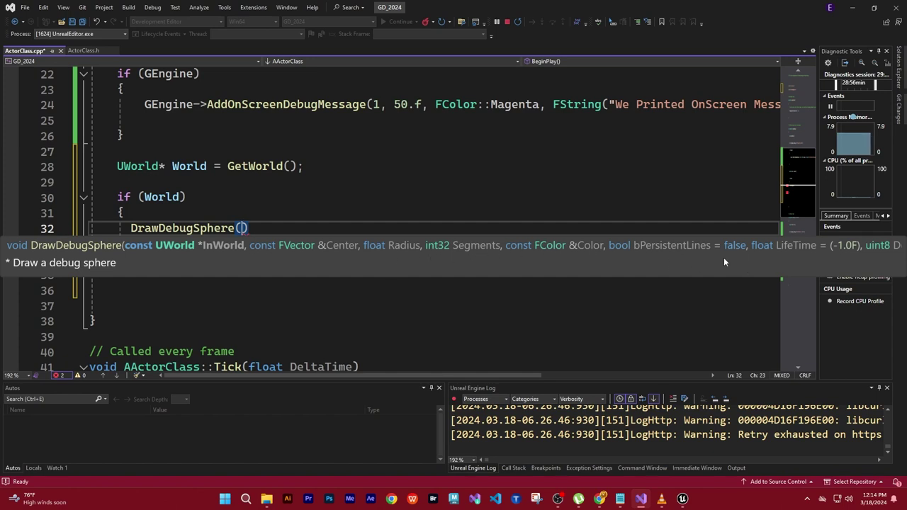
{"action": "key", "text": "Escape"}
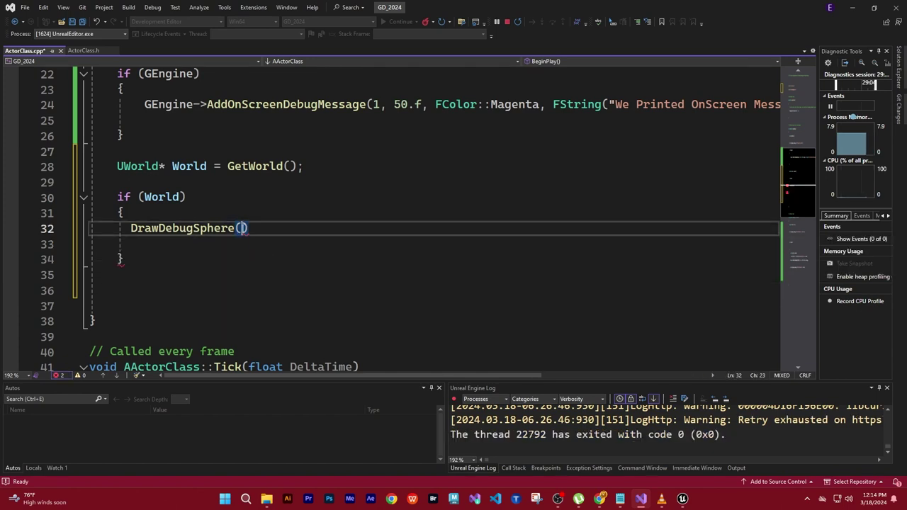
{"action": "mouse_move", "coordinate": [243, 228]}
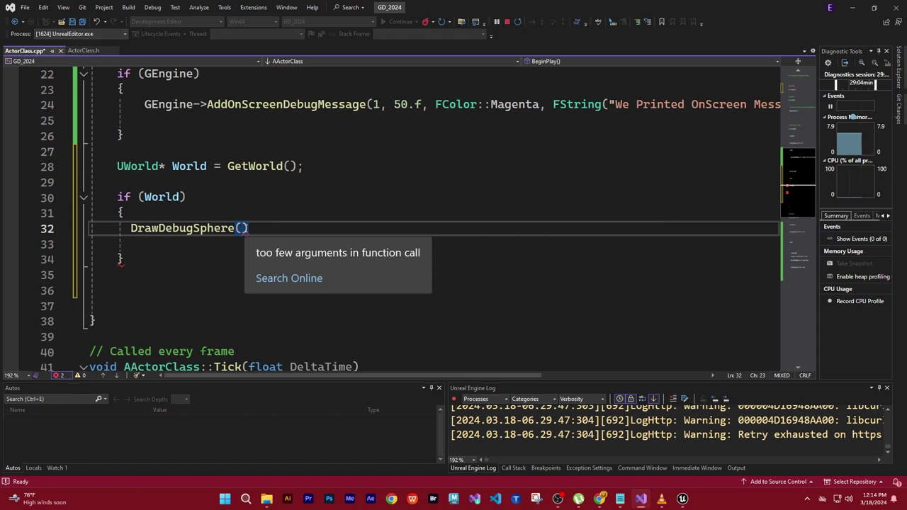
{"action": "key", "text": "ctrl+shift+space"}
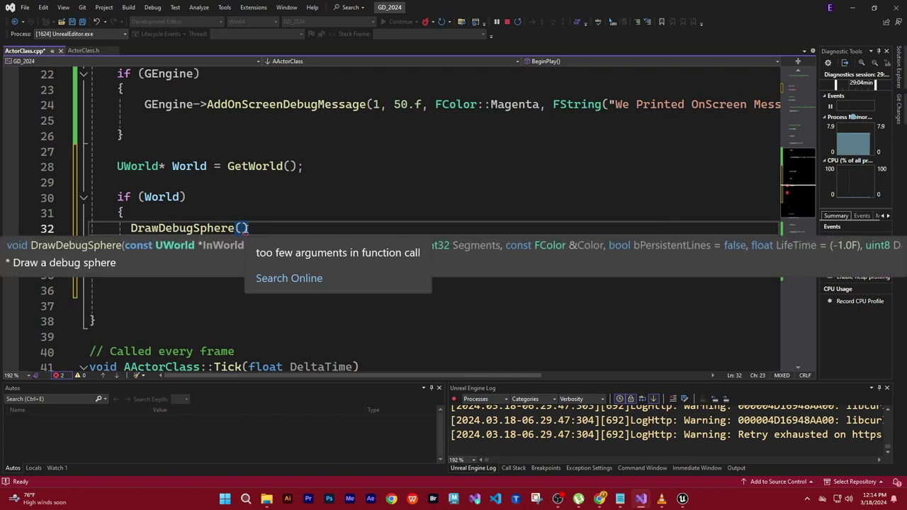
{"action": "left_click", "coordinate": [420, 298]}
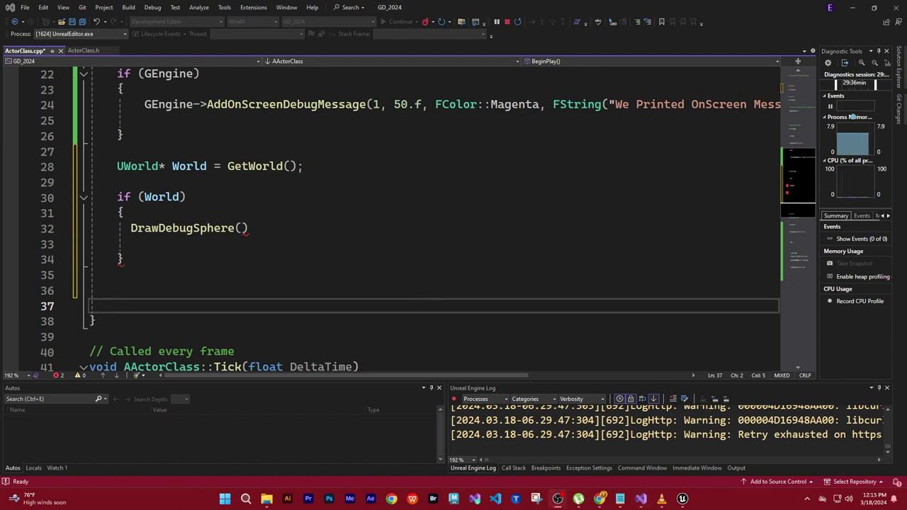
Replace the Notepad notes with the heading 'To see all the input Statement inside Parenthesis ()'.
{"action": "key", "text": "alt+Tab"}
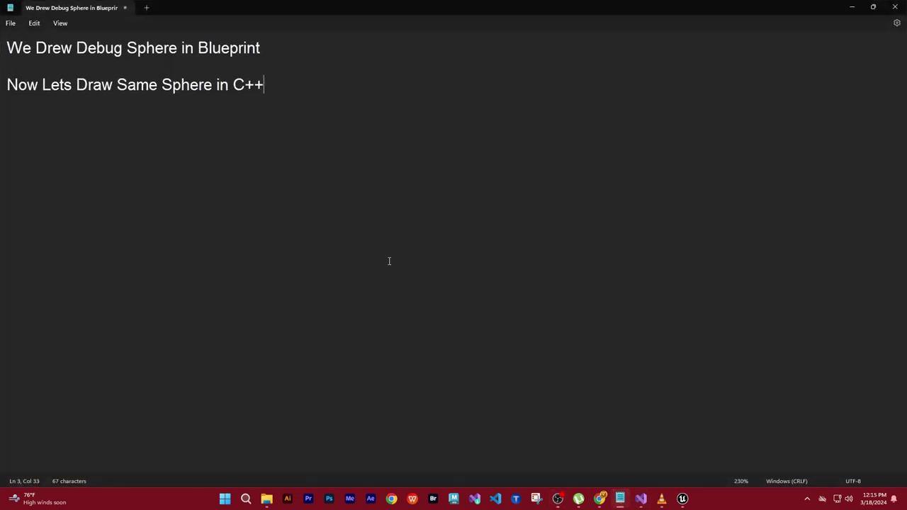
{"action": "key", "text": "ctrl+a"}
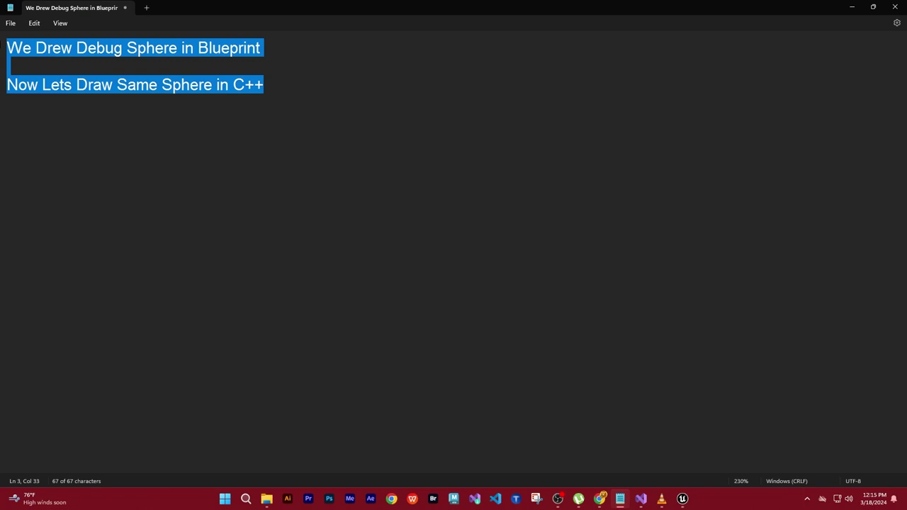
{"action": "type", "text": "To see "}
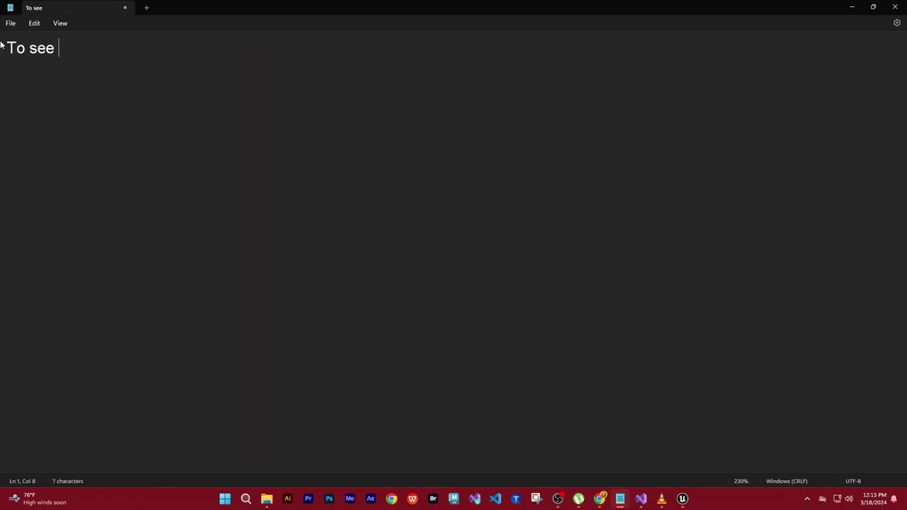
{"action": "type", "text": "all the input Satement inside Prenthesis"}
{"action": "key", "text": "Return"}
{"action": "key", "text": "Return"}
{"action": "left_click", "coordinate": [365, 41]}
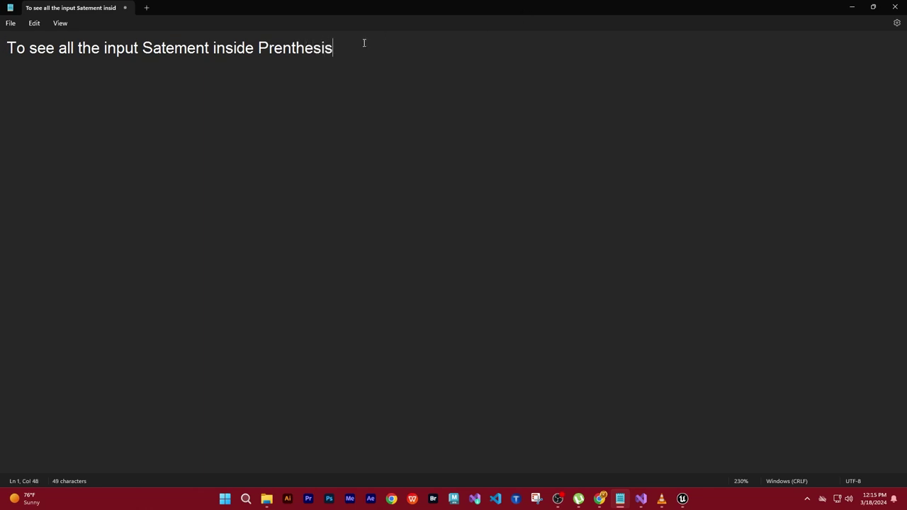
{"action": "type", "text": "()"}
Add the tip 'Inside () click and Press Ctrl+Shift+Space' on line 3, fixing typos.
{"action": "key", "text": "Return"}
{"action": "key", "text": "Return"}
{"action": "key", "text": "Return"}
{"action": "key", "text": "Down"}
{"action": "key", "text": "Up"}
{"action": "key", "text": "Up"}
{"action": "type", "text": "Inside"}
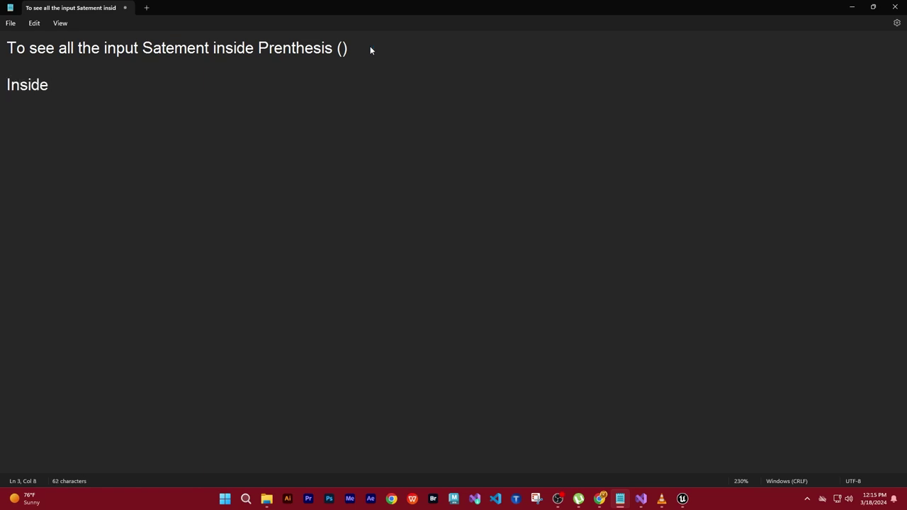
{"action": "type", "text": " P"}
{"action": "key", "text": "BackSpace"}
{"action": "type", "text": "()"}
{"action": "type", "text": "click "}
{"action": "type", "text": "and Press Cr"}
{"action": "key", "text": "BackSpace"}
{"action": "type", "text": "trl"}
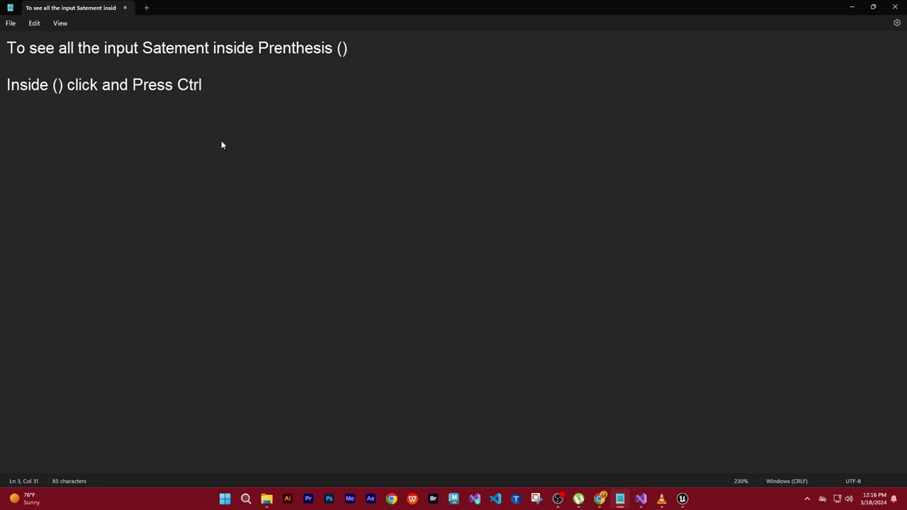
{"action": "type", "text": "+Shift+Space"}
Highlight the tip sentence on line 3, then minimize Notepad to return to Visual Studio.
{"action": "left_click", "coordinate": [371, 182]}
{"action": "scroll", "coordinate": [375, 189], "scroll_direction": "up", "scroll_amount": 5, "text": "ctrl"}
{"action": "left_click_drag", "start_coordinate": [425, 97], "coordinate": [4, 105]}
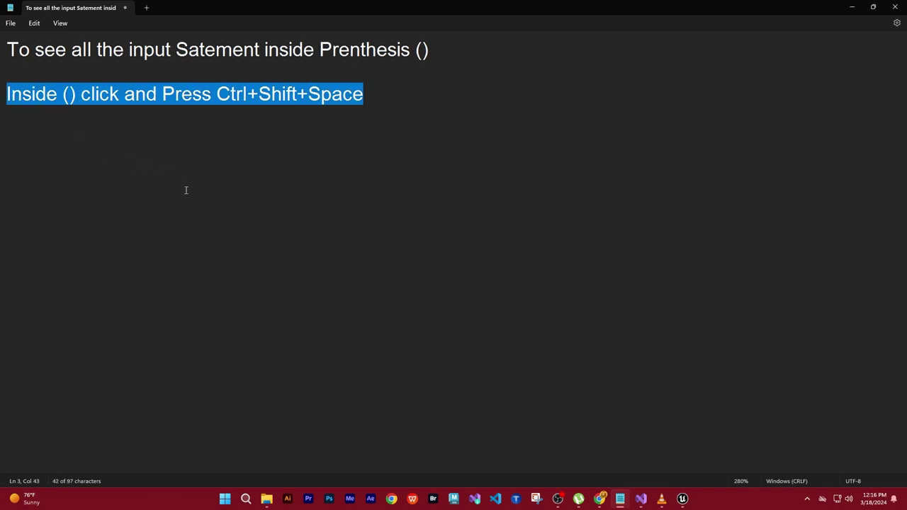
{"action": "left_click", "coordinate": [850, 9]}
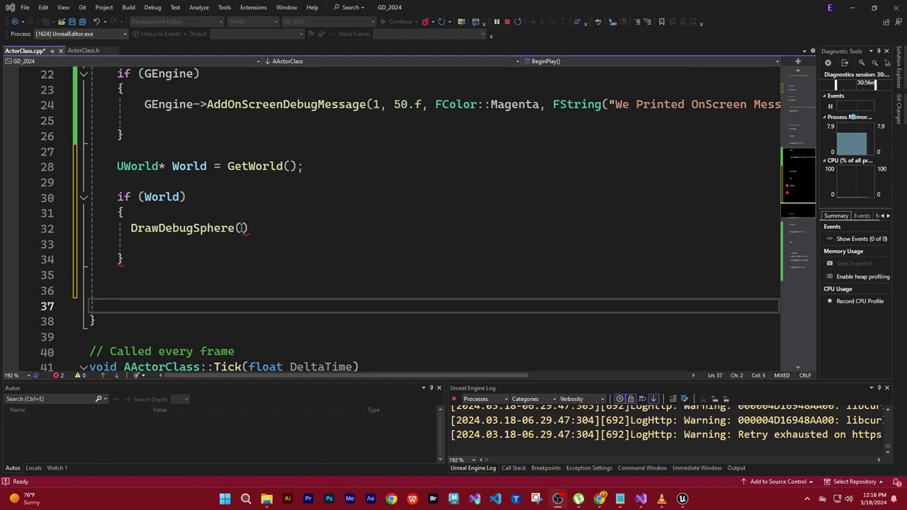
Show DrawDebugSphere's parameter info and pass World as its first argument.
{"action": "left_click", "coordinate": [242, 227]}
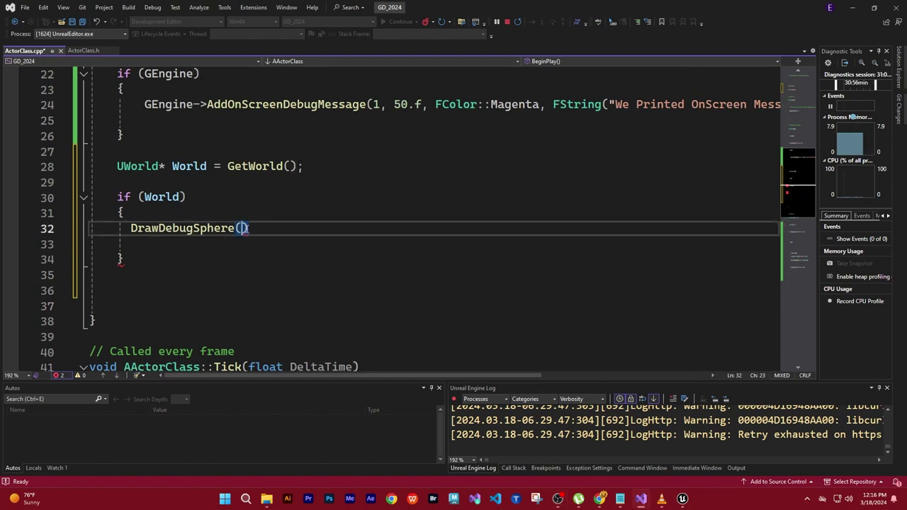
{"action": "key", "text": "ctrl+shift+space"}
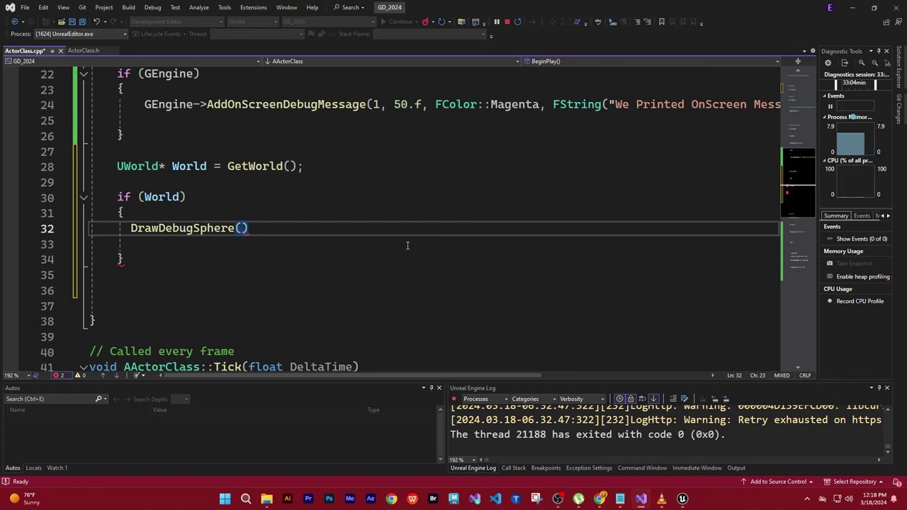
{"action": "type", "text": "Wor"}
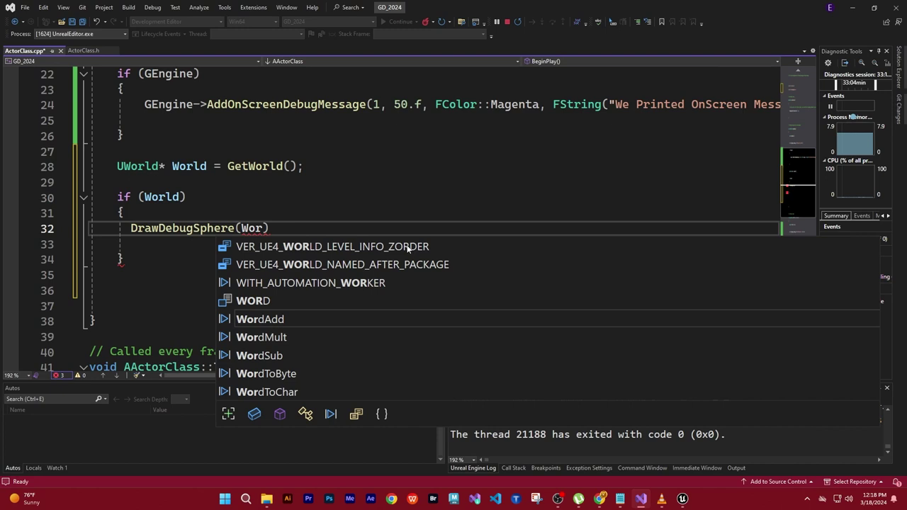
{"action": "type", "text": "ld,"}
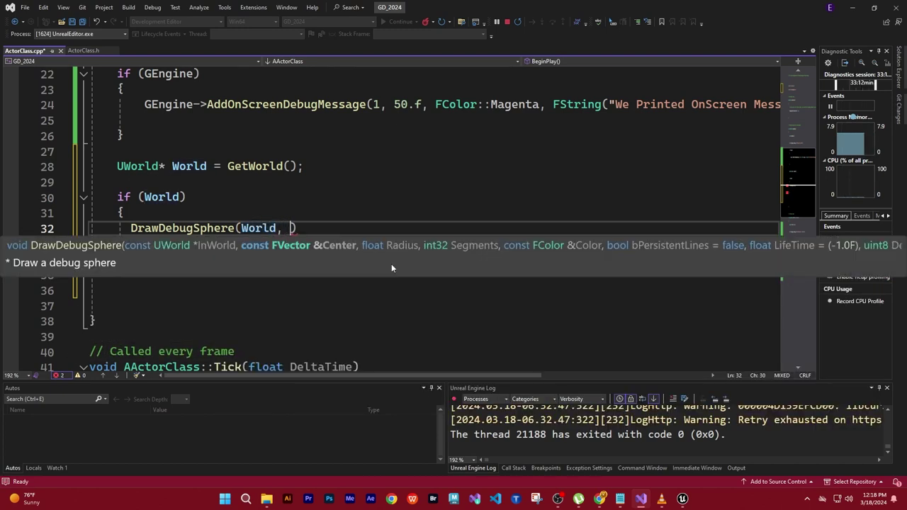
Insert a blank line 32 above the DrawDebugSphere call inside the if block.
{"action": "left_click", "coordinate": [131, 228]}
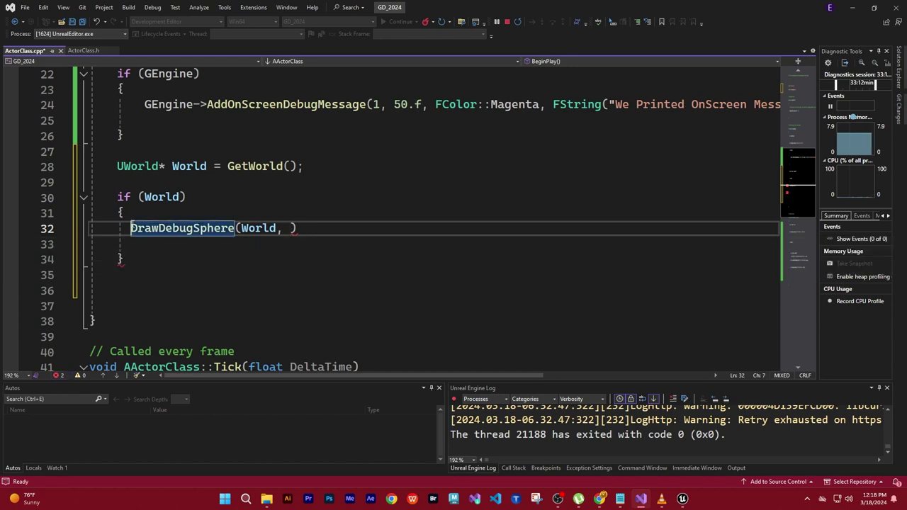
{"action": "key", "text": "Return"}
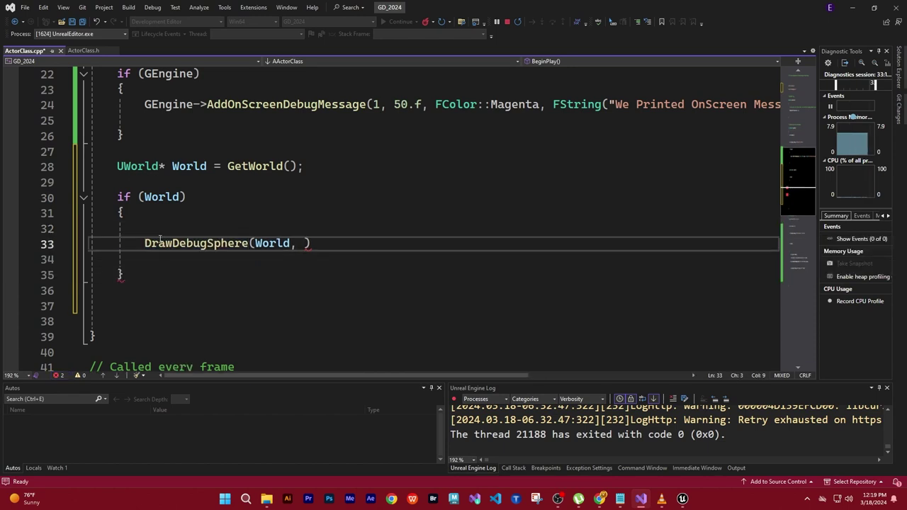
{"action": "left_click", "coordinate": [196, 233]}
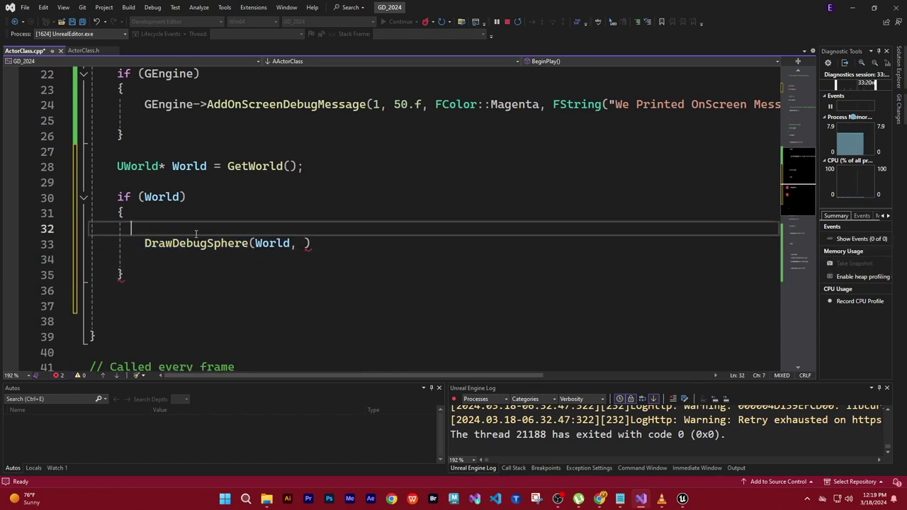
Write 'FVector Location = GetActorLocation();' on line 32, using autocomplete for GetActorLocation.
{"action": "type", "text": "F"}
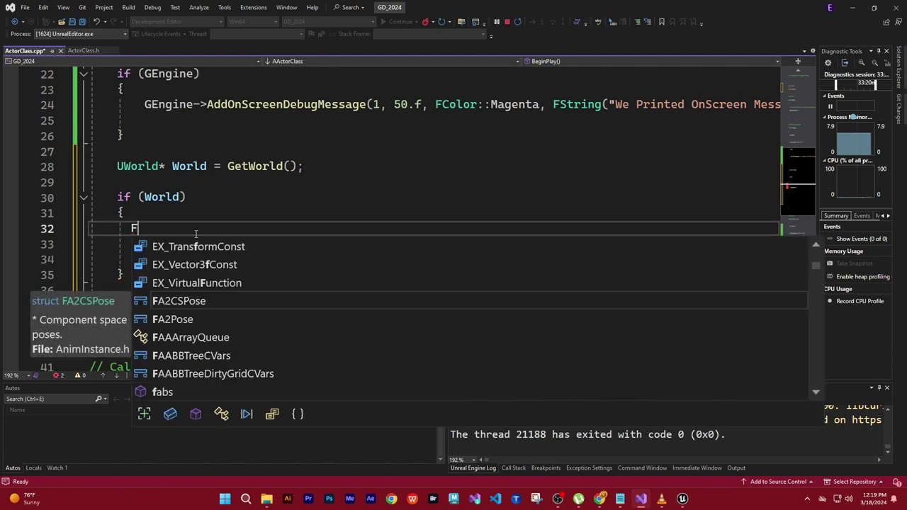
{"action": "type", "text": "Vector"}
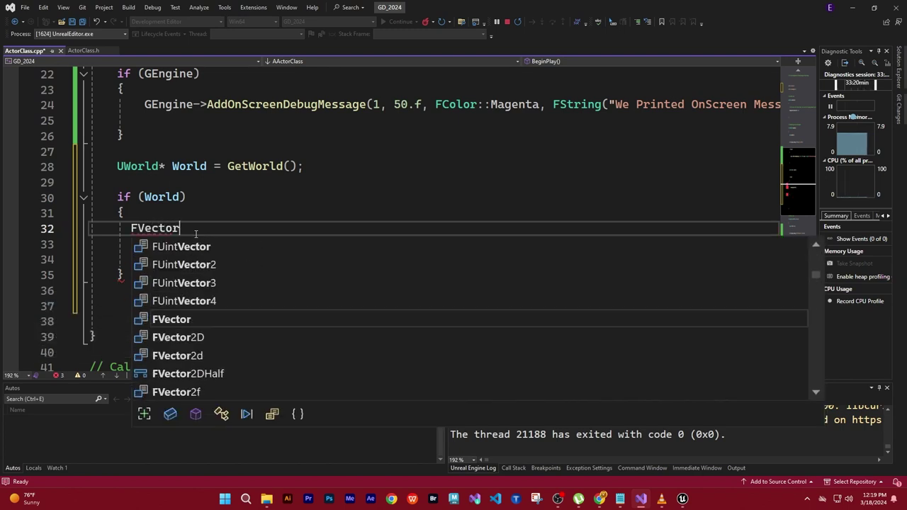
{"action": "type", "text": " Location"}
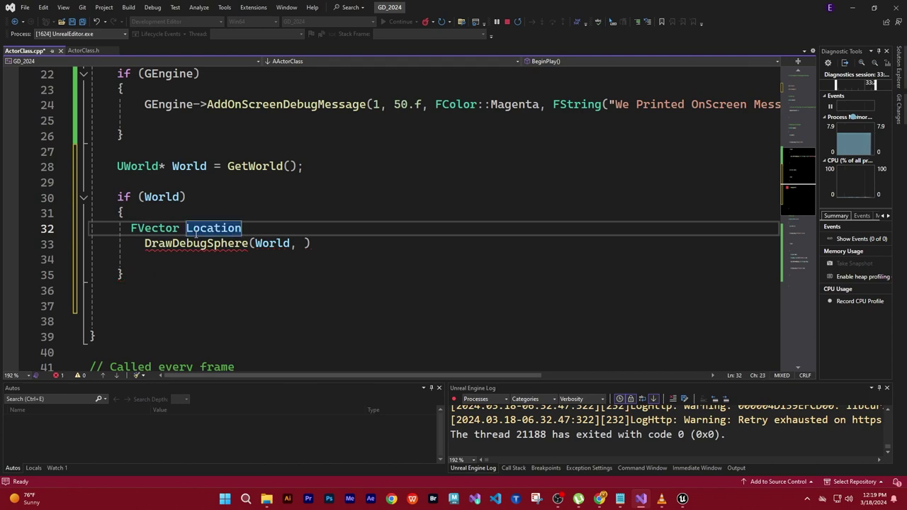
{"action": "type", "text": " = "}
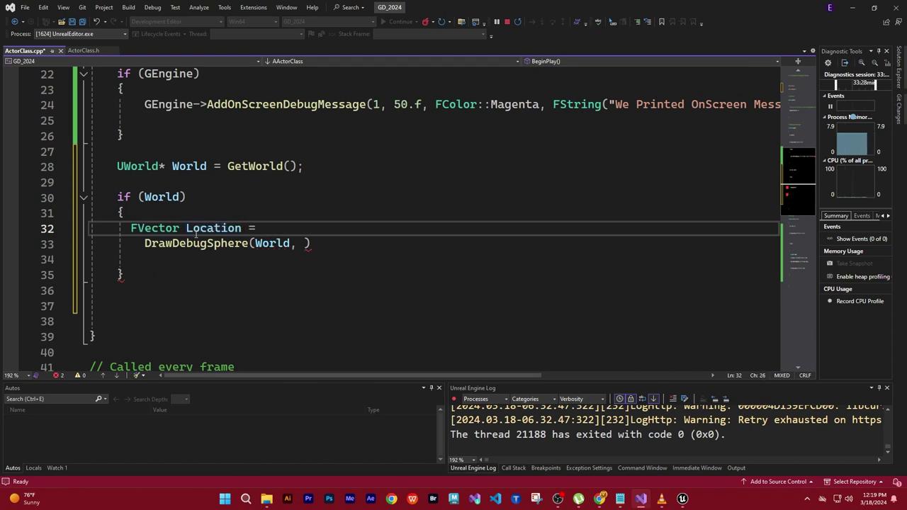
{"action": "type", "text": "Get"}
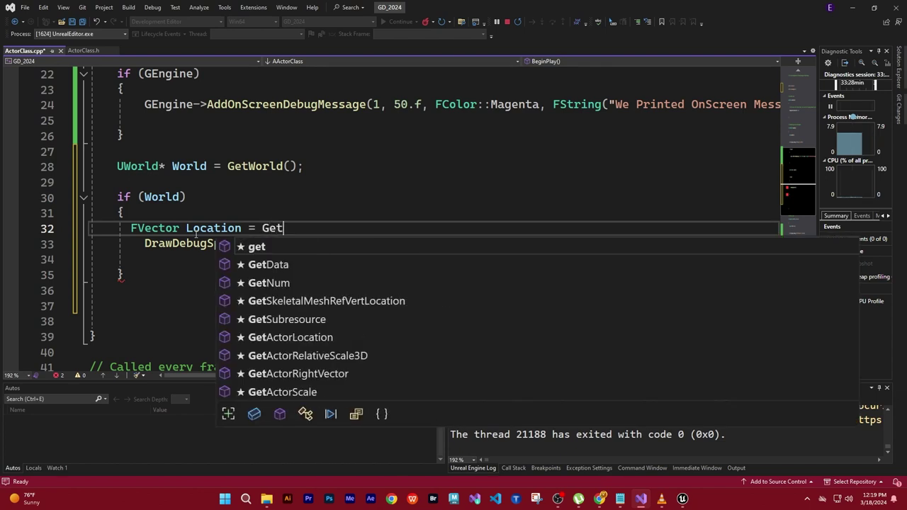
{"action": "type", "text": "Actor"}
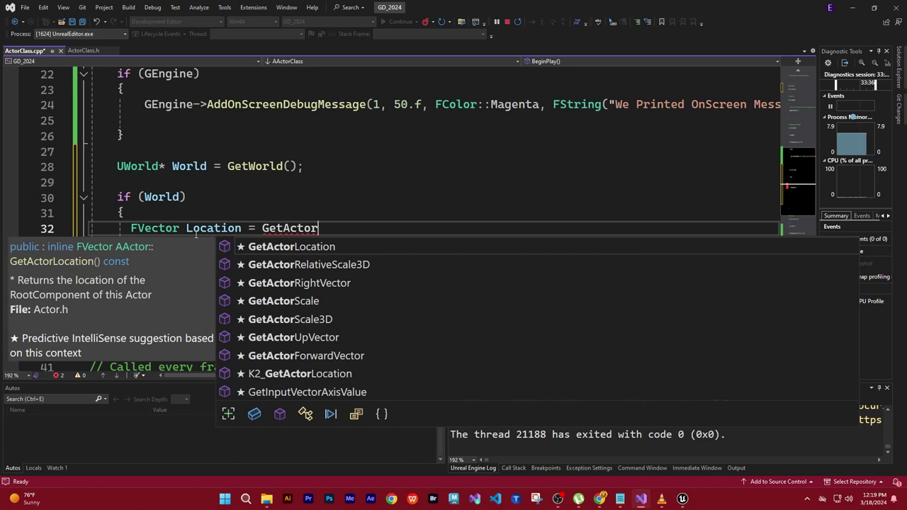
{"action": "key", "text": "Tab"}
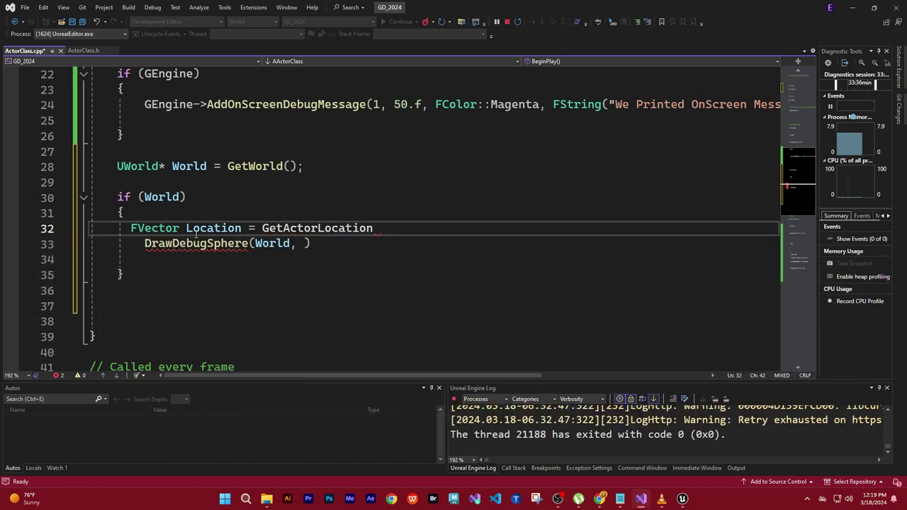
{"action": "type", "text": "("}
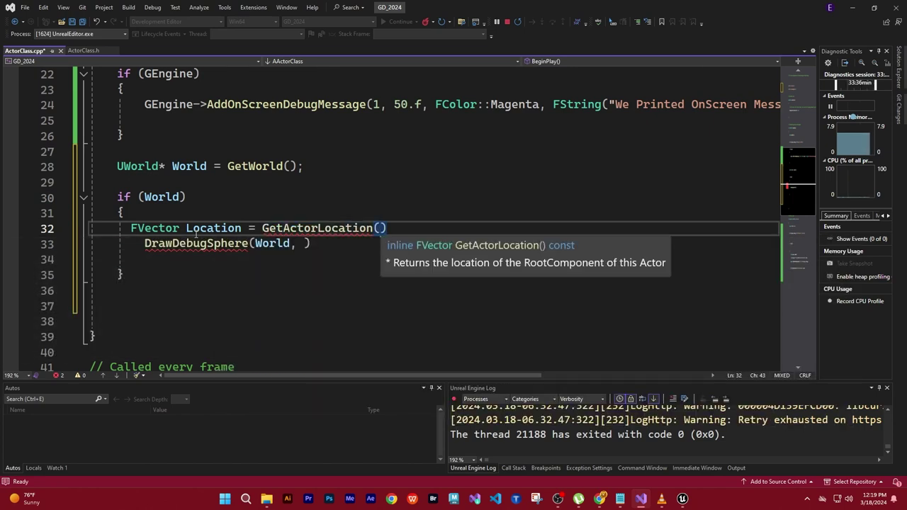
{"action": "type", "text": ");"}
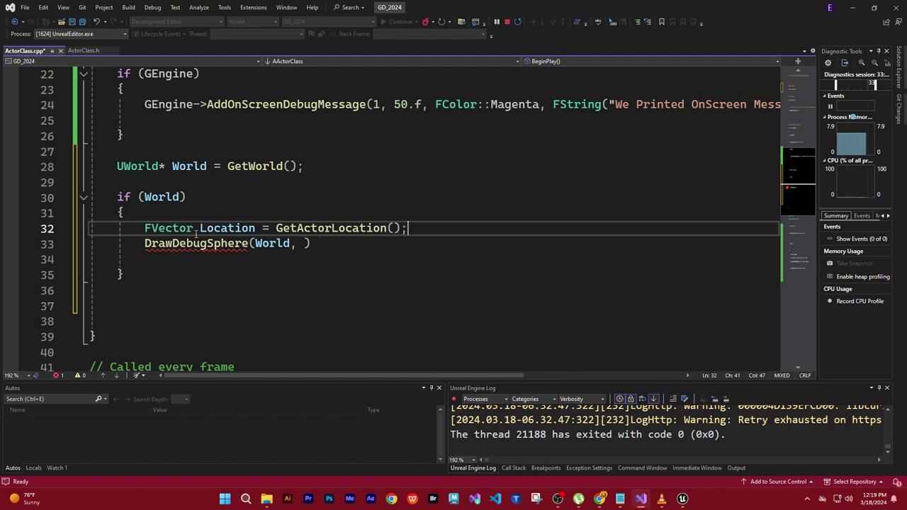
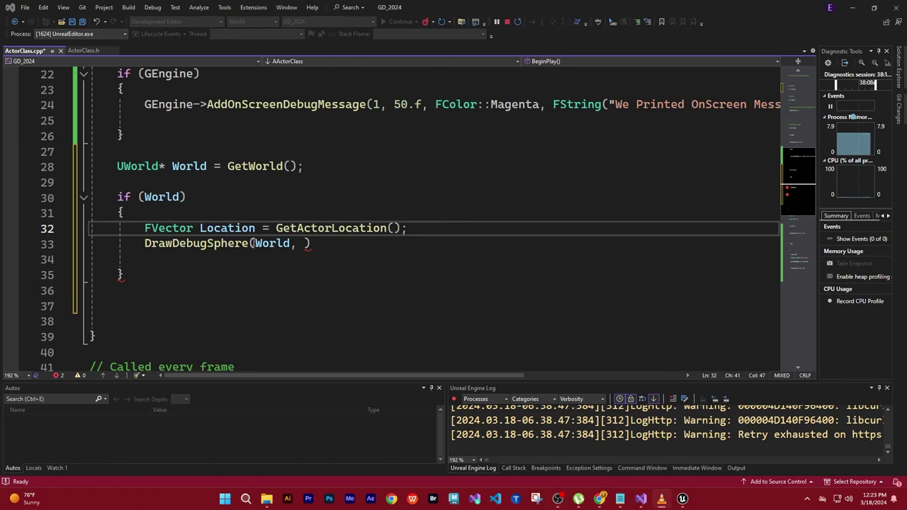
Fill the line 33 DrawDebugSphere call with Location, 25.f, 24, FColor::Red, false, 30.f and a semicolon.
{"action": "left_click", "coordinate": [304, 244]}
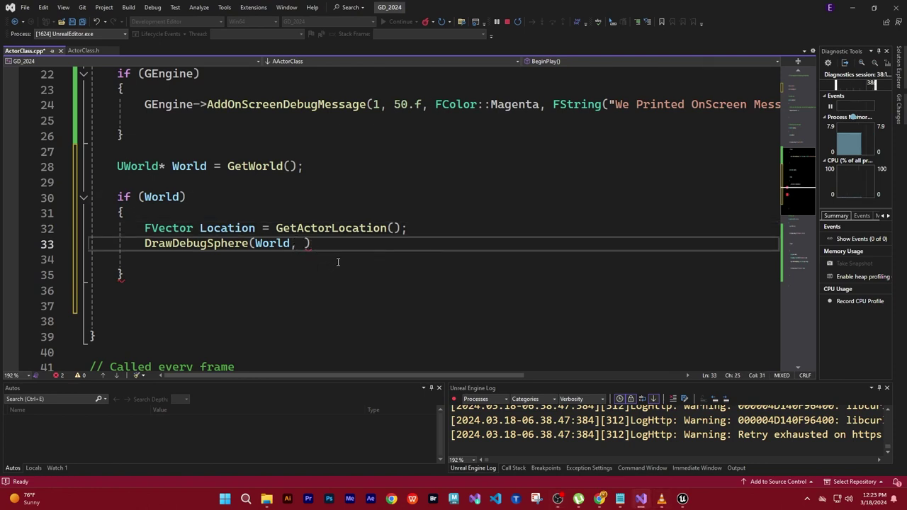
{"action": "type", "text": "Lo"}
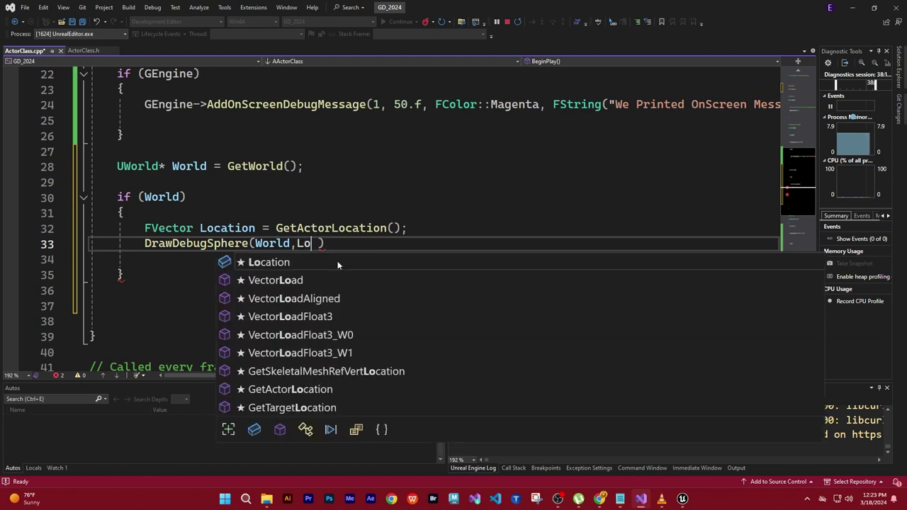
{"action": "type", "text": "cation"}
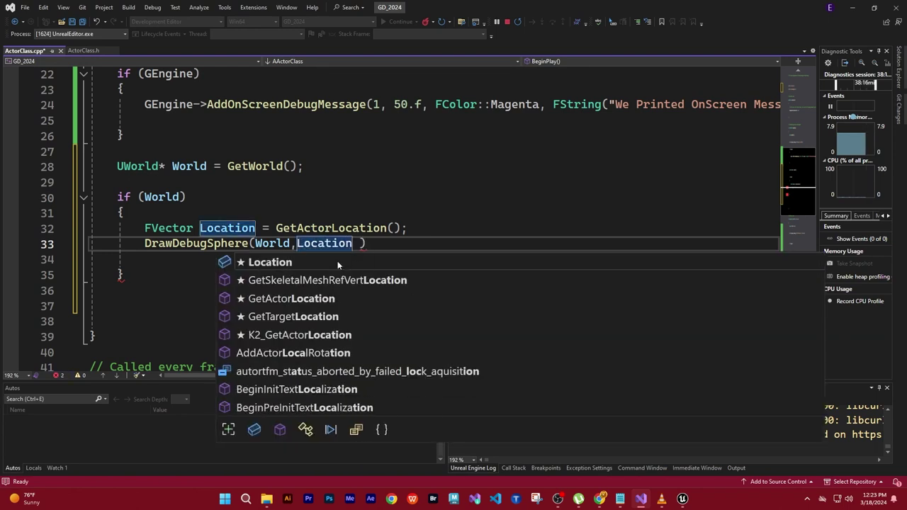
{"action": "type", "text": ", "}
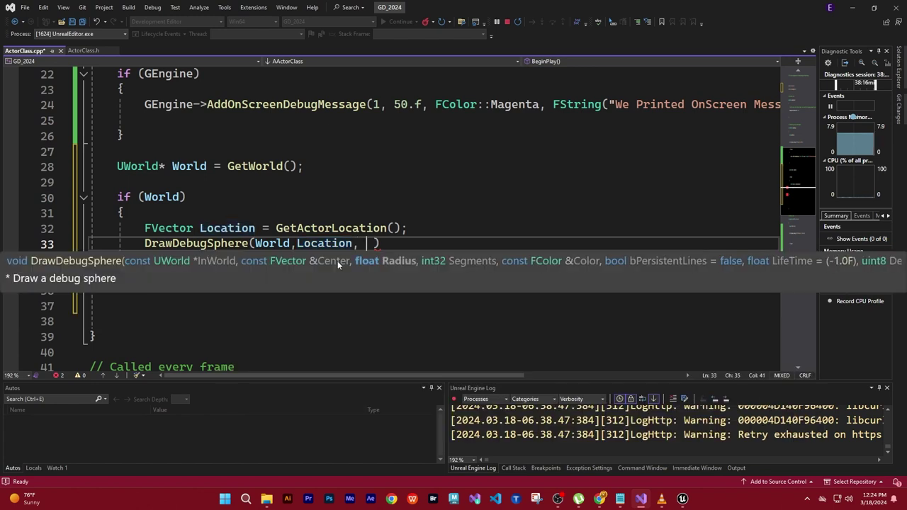
{"action": "type", "text": "25"}
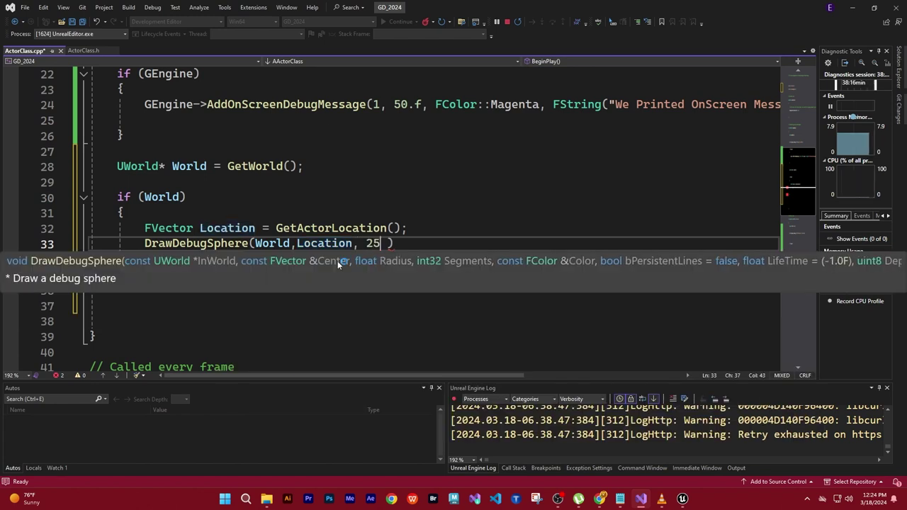
{"action": "type", "text": ".f, 24"}
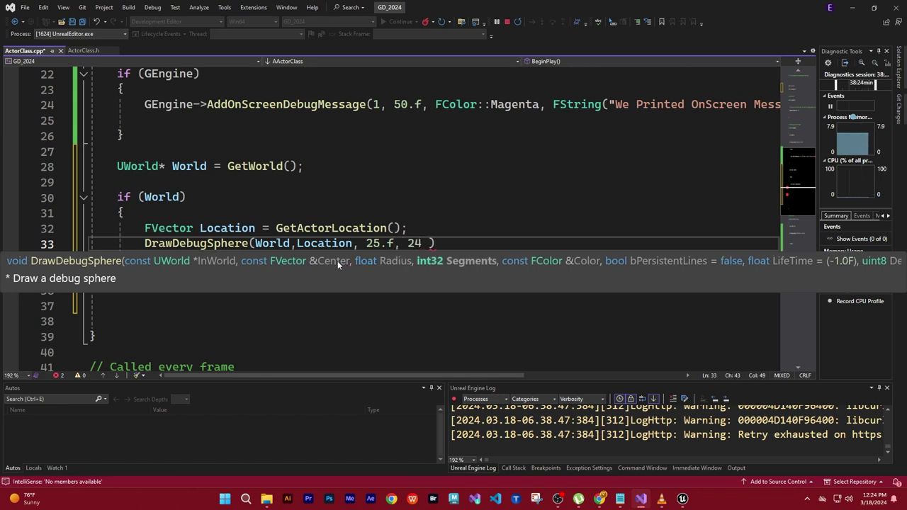
{"action": "type", "text": ","}
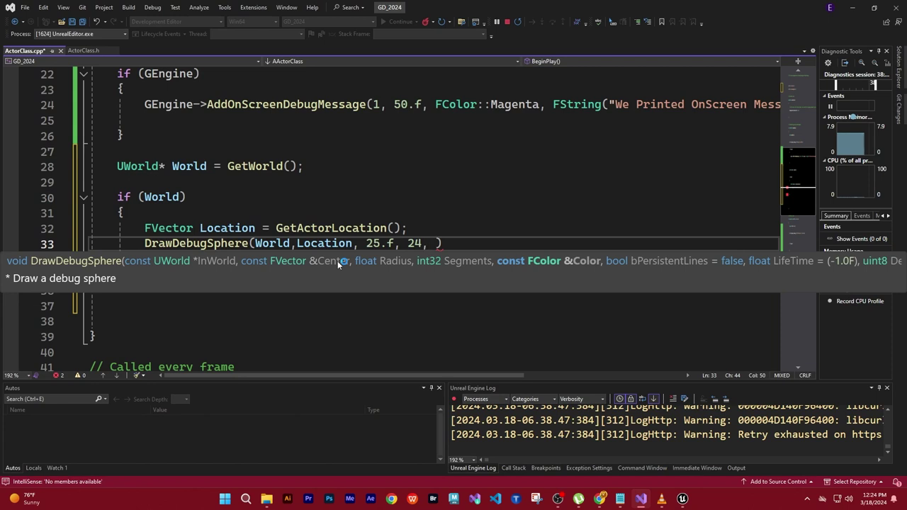
{"action": "type", "text": " F "}
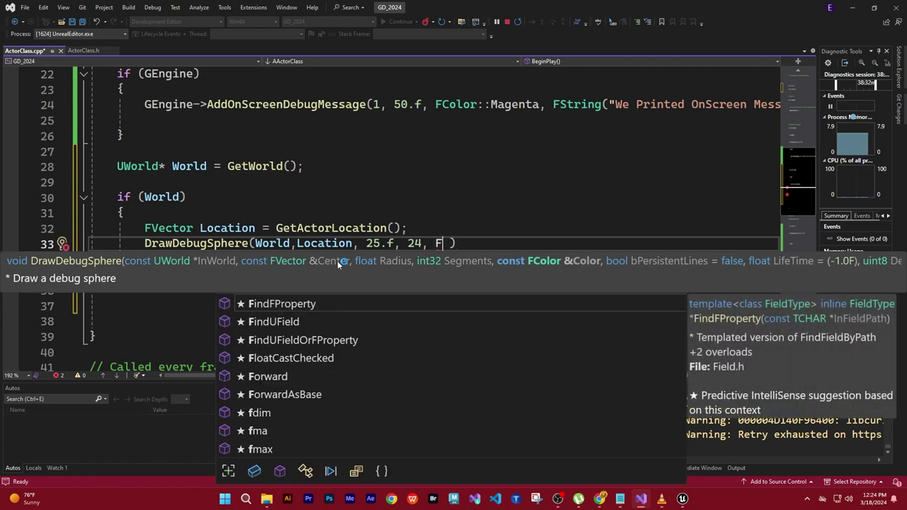
{"action": "type", "text": "Colo"}
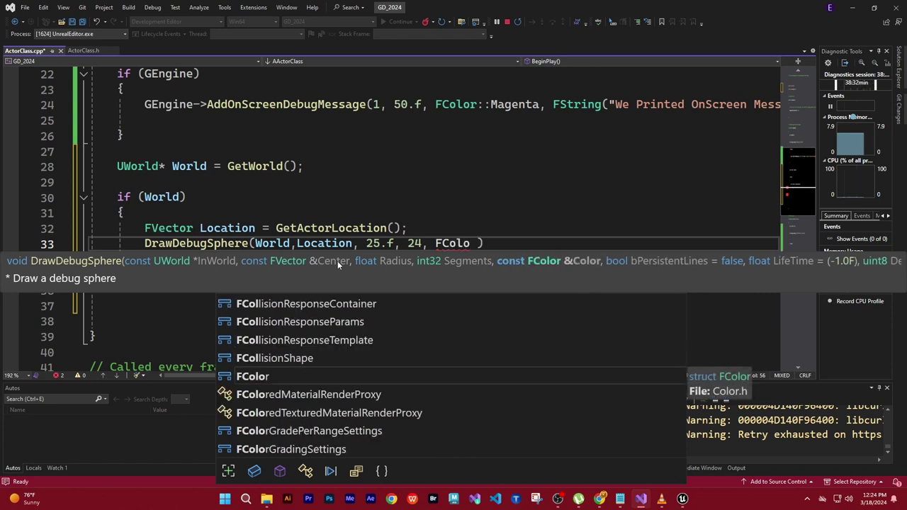
{"action": "type", "text": "r::"}
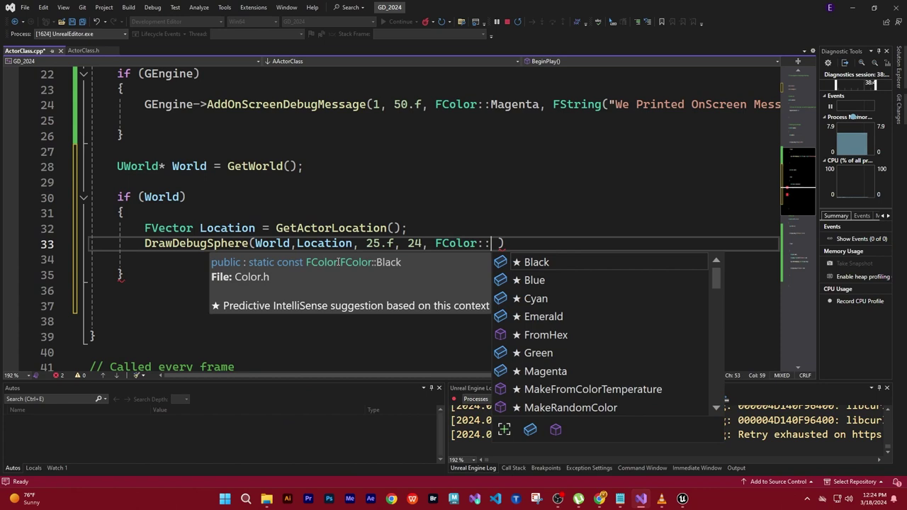
{"action": "type", "text": "Red"}
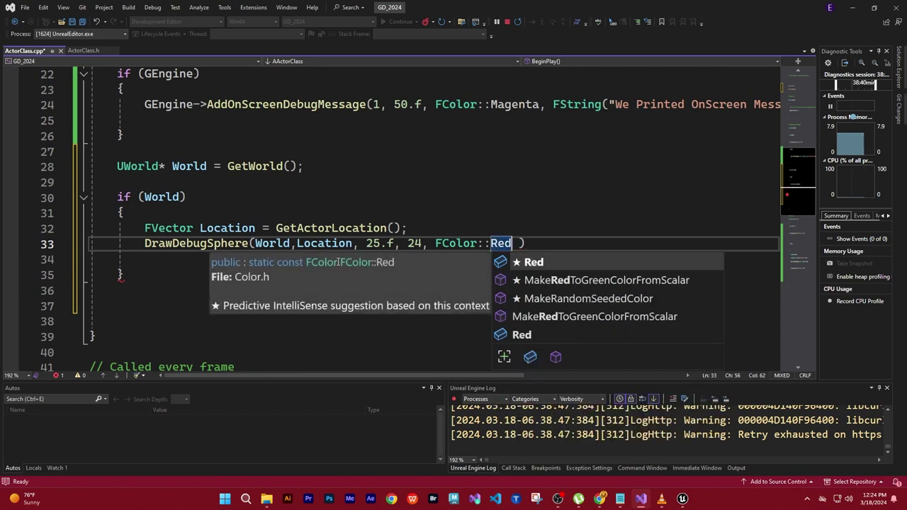
{"action": "type", "text": ", "}
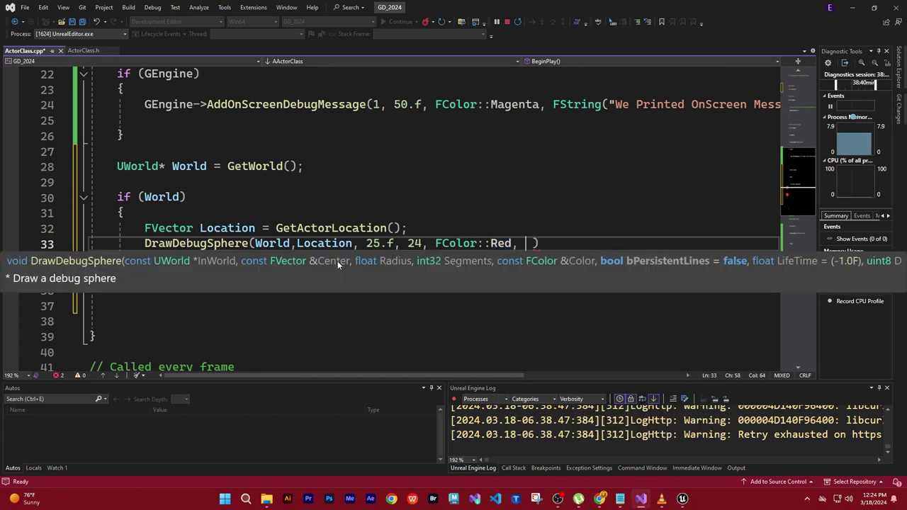
{"action": "type", "text": "fal"}
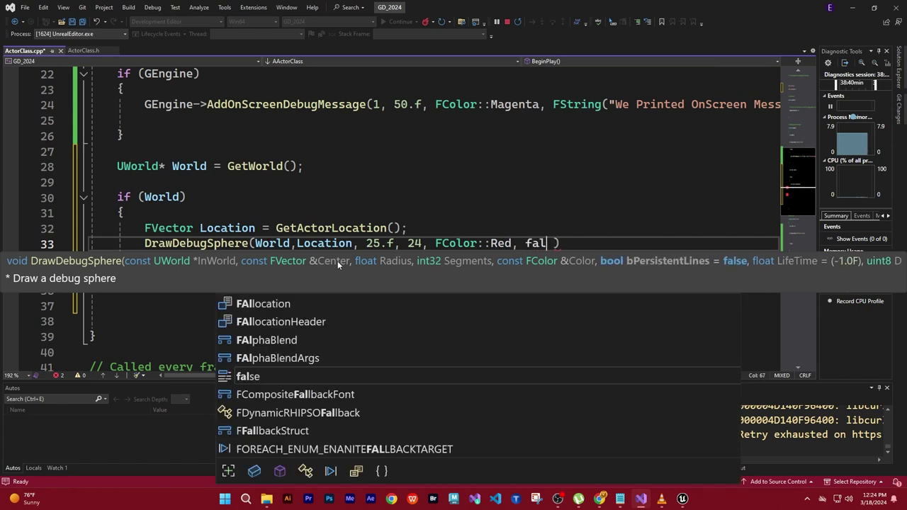
{"action": "type", "text": "se"}
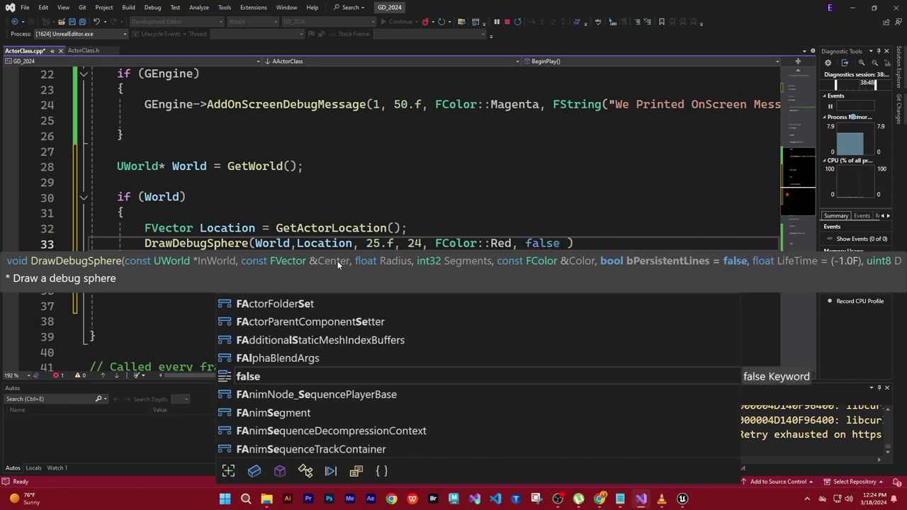
{"action": "type", "text": ", 30."}
{"action": "type", "text": "f"}
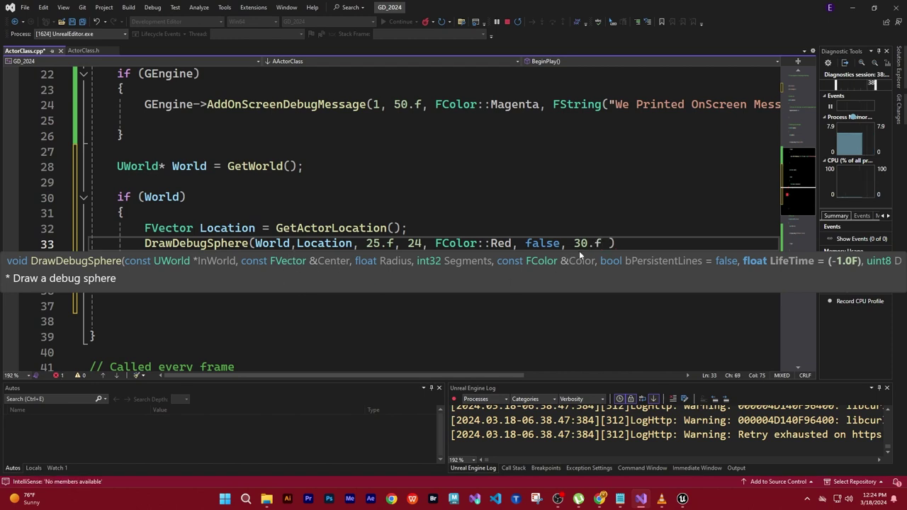
{"action": "left_click", "coordinate": [627, 242]}
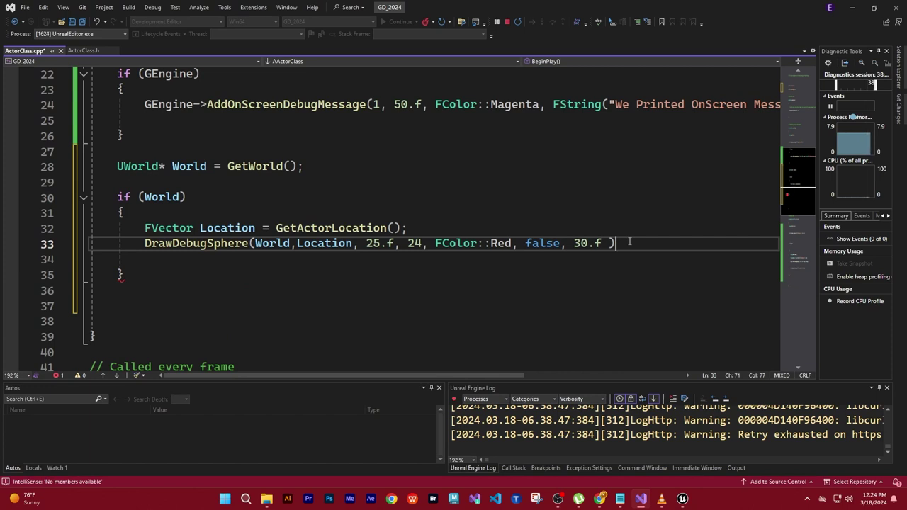
{"action": "type", "text": ";"}
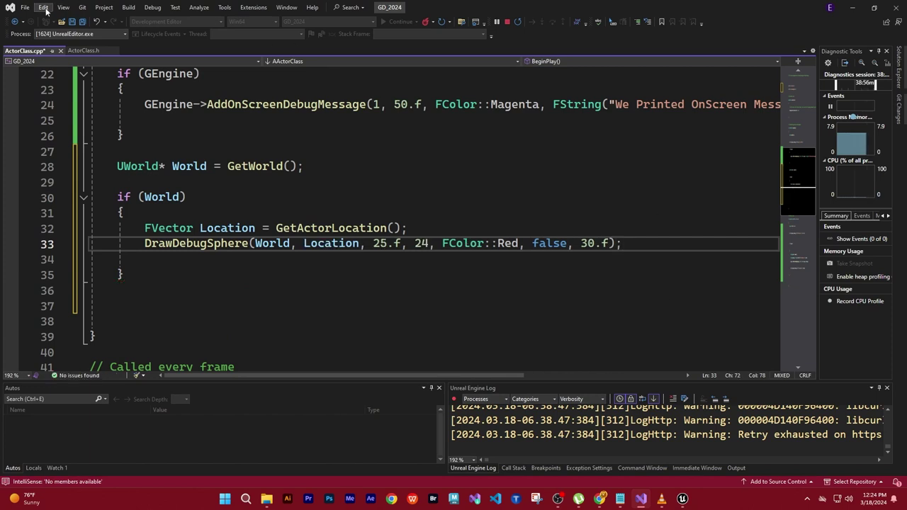
Save all files in Visual Studio and return to the Unreal editor.
{"action": "left_click", "coordinate": [25, 7]}
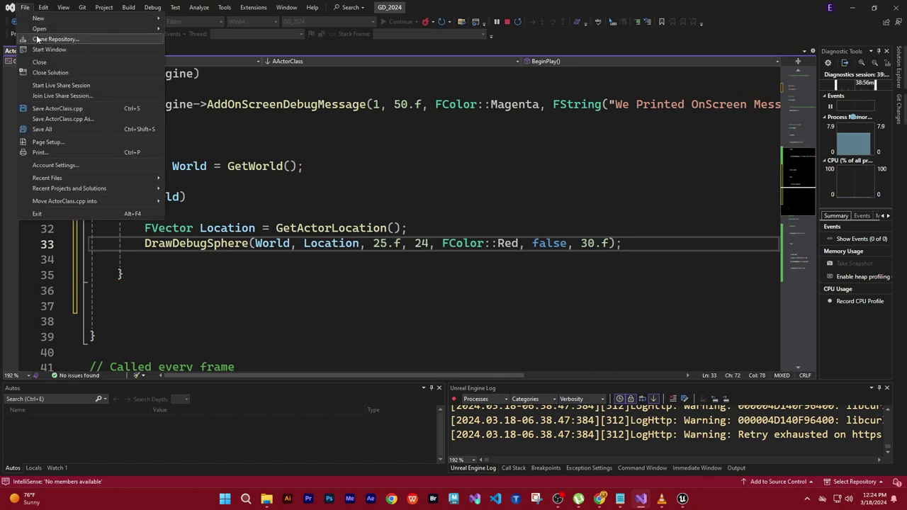
{"action": "left_click", "coordinate": [41, 129]}
{"action": "left_click", "coordinate": [683, 499]}
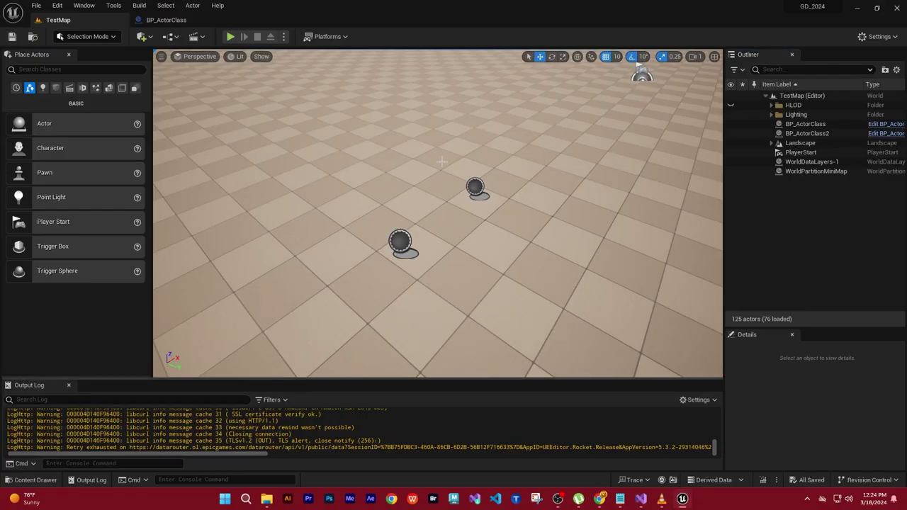
Delete the Get Actor Location and Draw Debug Sphere nodes from BP_ActorClass, then return to TestMap.
{"action": "left_click", "coordinate": [166, 20]}
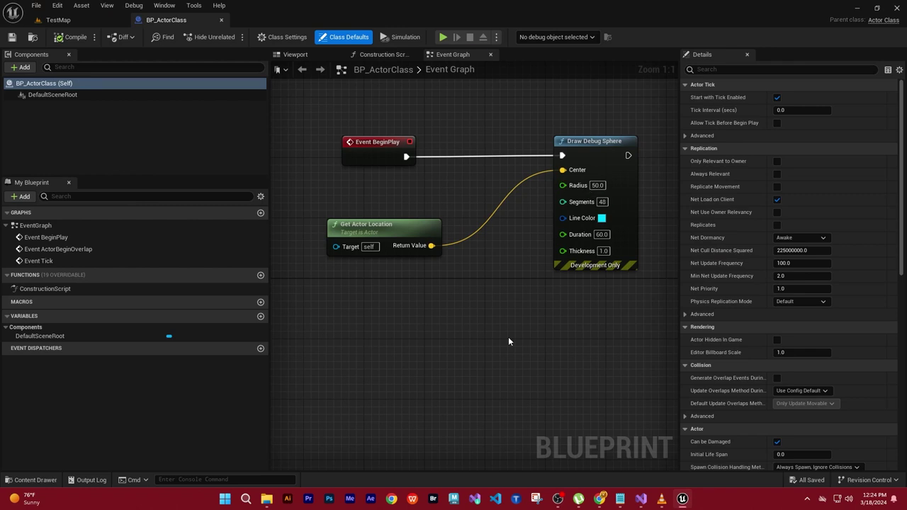
{"action": "left_click_drag", "start_coordinate": [608, 284], "coordinate": [385, 222]}
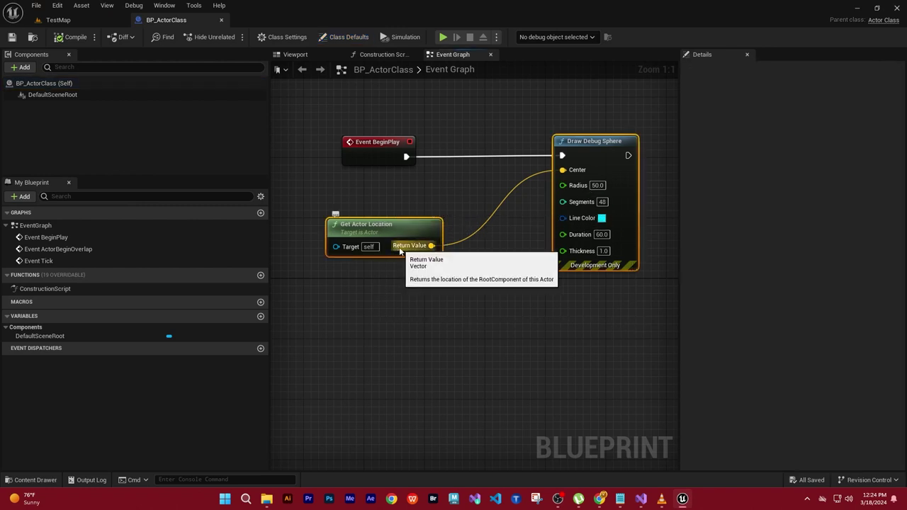
{"action": "key", "text": "Delete"}
{"action": "right_click_drag", "start_coordinate": [453, 263], "coordinate": [475, 299]}
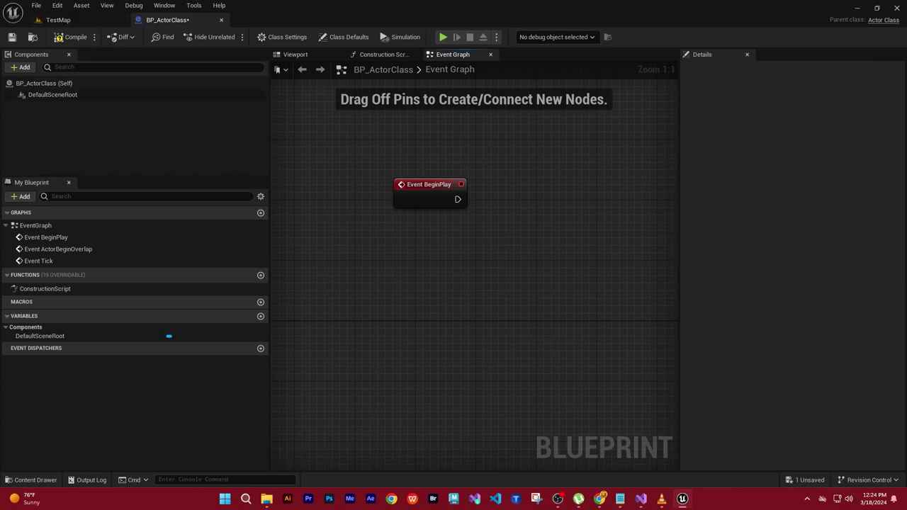
{"action": "left_click", "coordinate": [56, 20]}
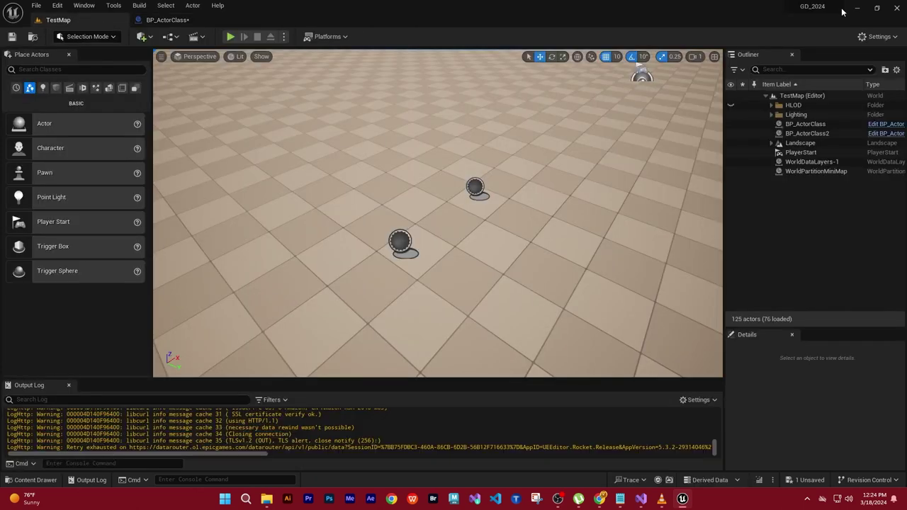
{"action": "left_click", "coordinate": [856, 9]}
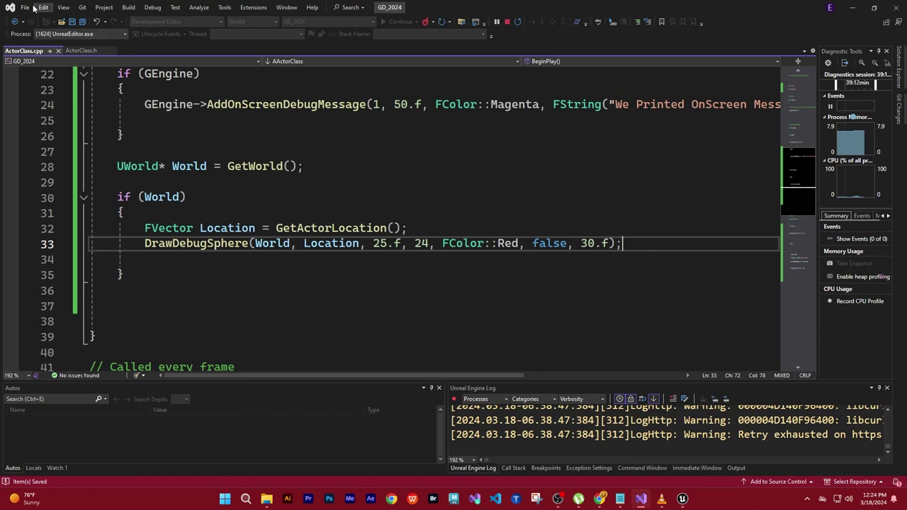
{"action": "left_click", "coordinate": [25, 7]}
{"action": "left_click", "coordinate": [41, 130]}
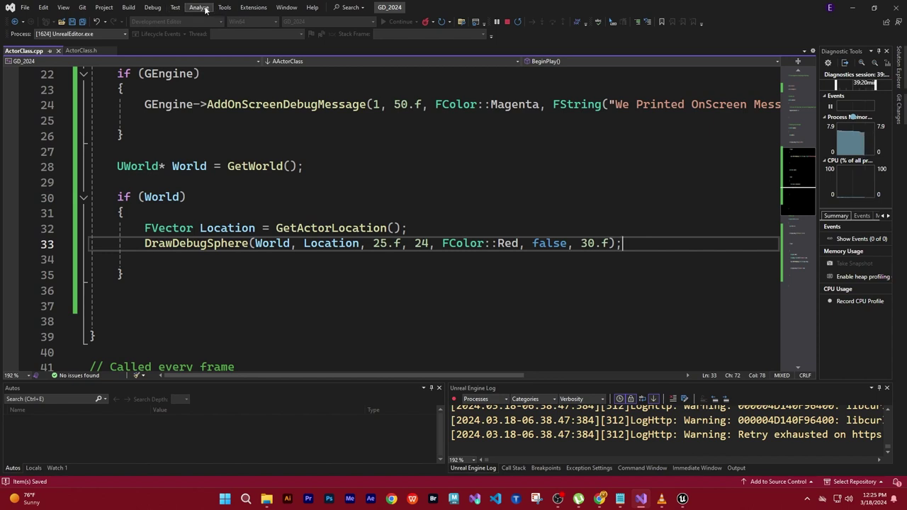
{"action": "left_click", "coordinate": [157, 9]}
{"action": "left_click", "coordinate": [468, 8]}
{"action": "left_click", "coordinate": [642, 499]}
Recompile the ActorClass code with Live Coding and hide the log once patching succeeds.
{"action": "left_click", "coordinate": [642, 499]}
{"action": "left_click", "coordinate": [682, 499]}
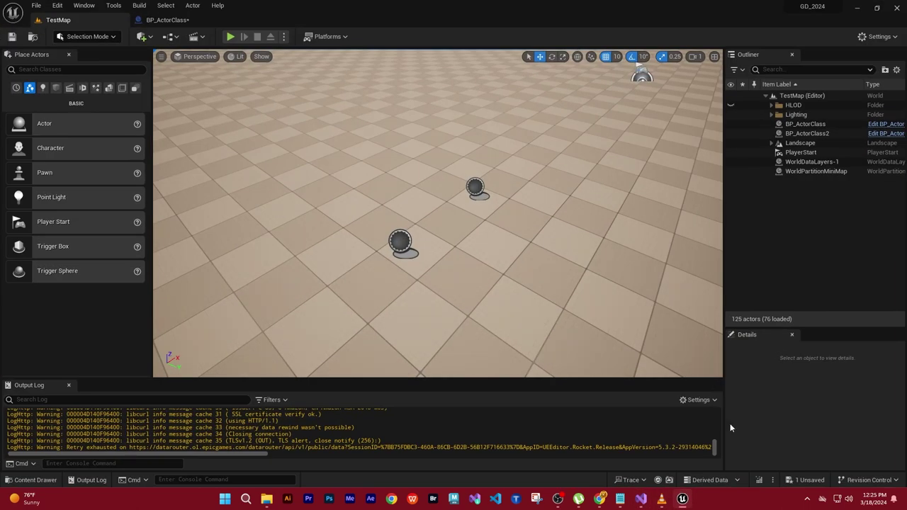
{"action": "left_click", "coordinate": [759, 481]}
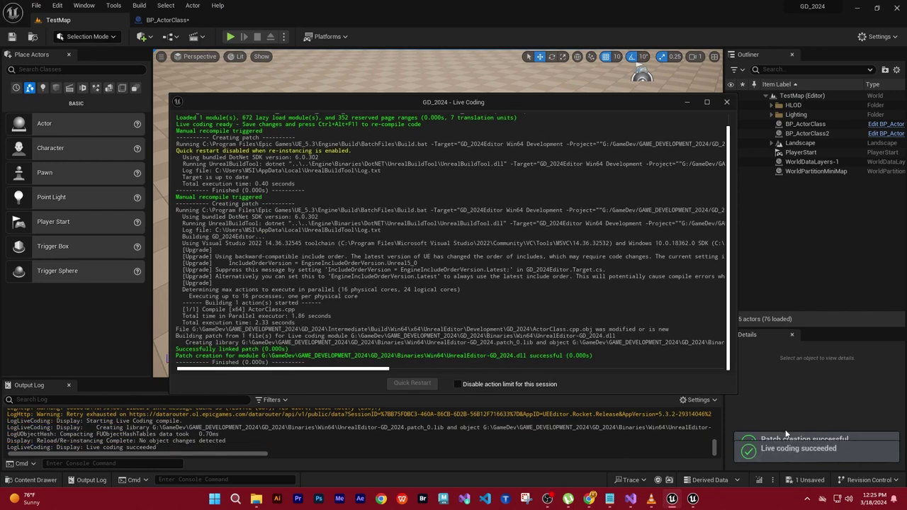
{"action": "left_click", "coordinate": [688, 106]}
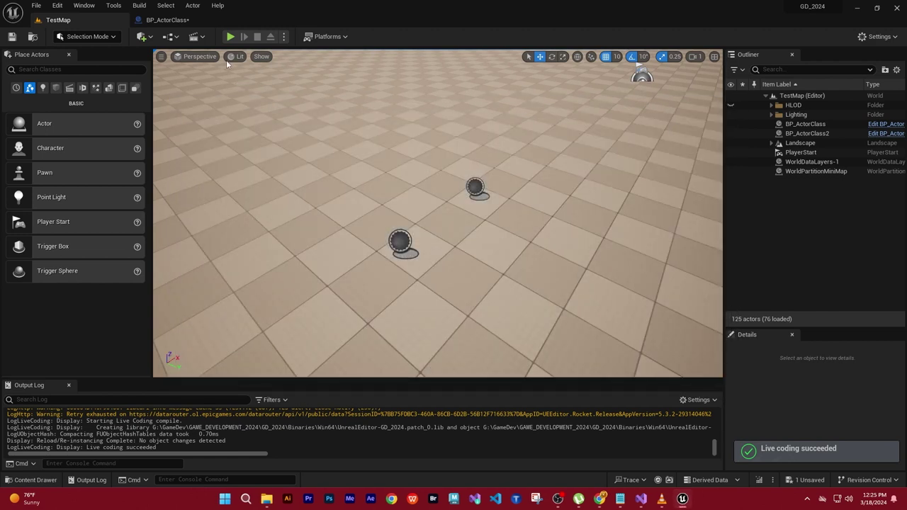
{"action": "left_click", "coordinate": [230, 36]}
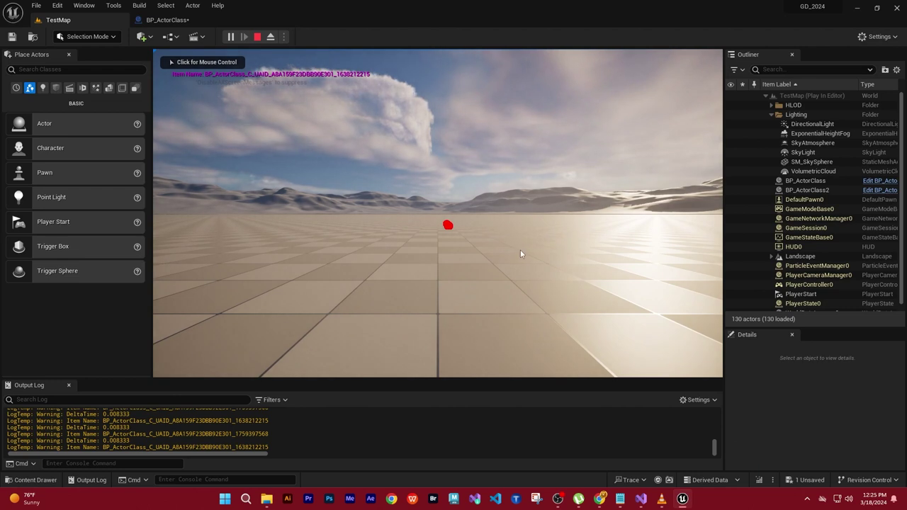
{"action": "left_click", "coordinate": [504, 267]}
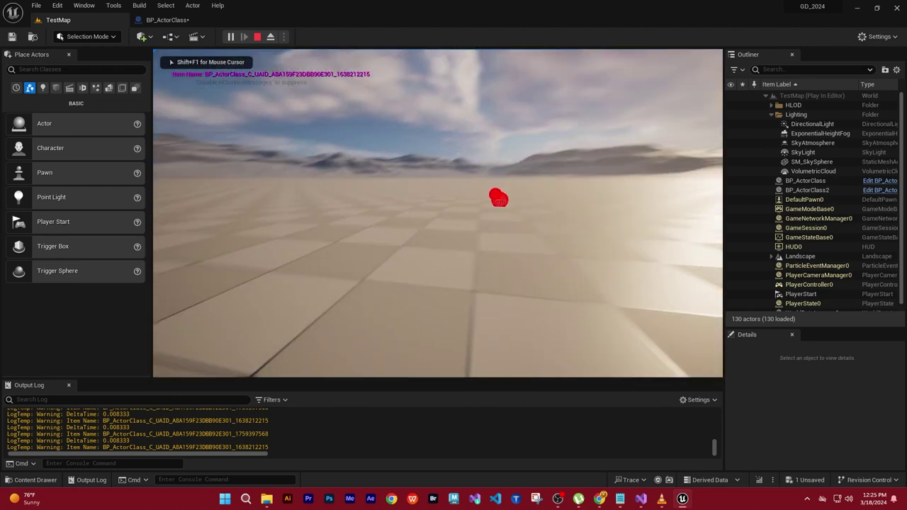
{"action": "key", "text": "w"}
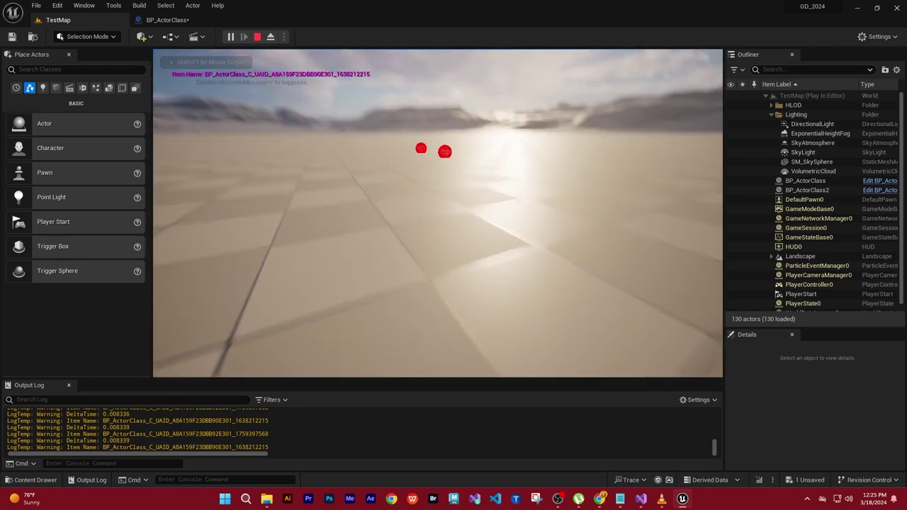
{"action": "key", "text": "w"}
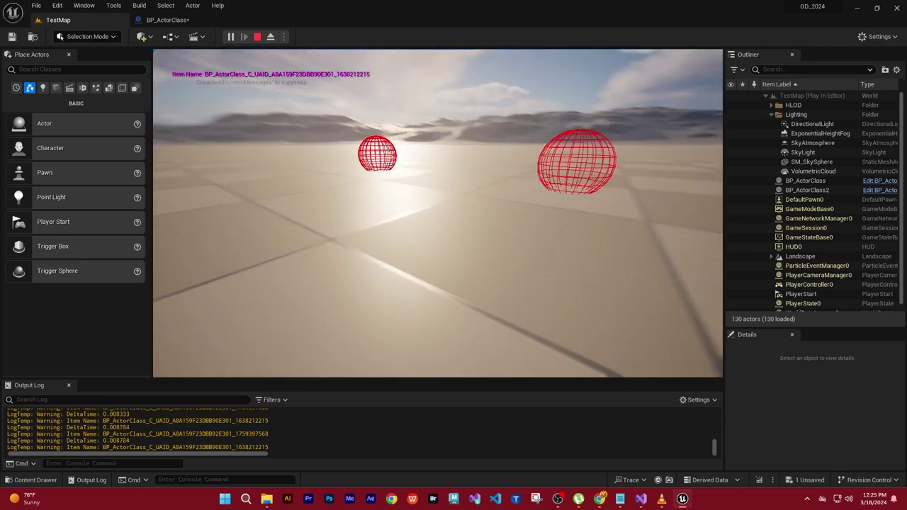
{"action": "key", "text": "w"}
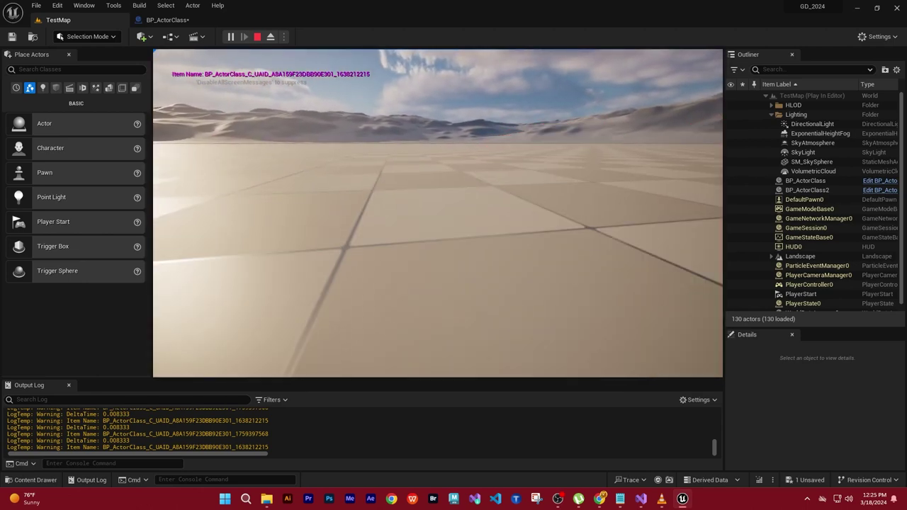
{"action": "key", "text": "s"}
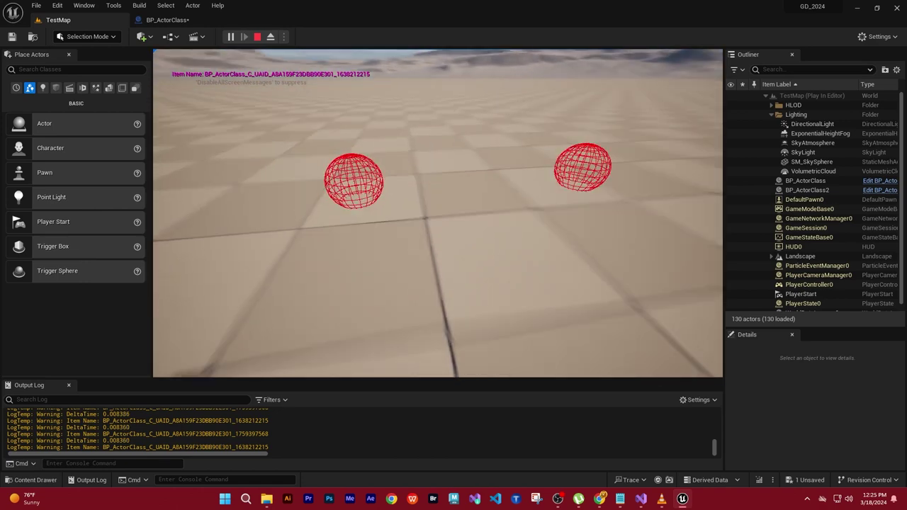
{"action": "key", "text": "w"}
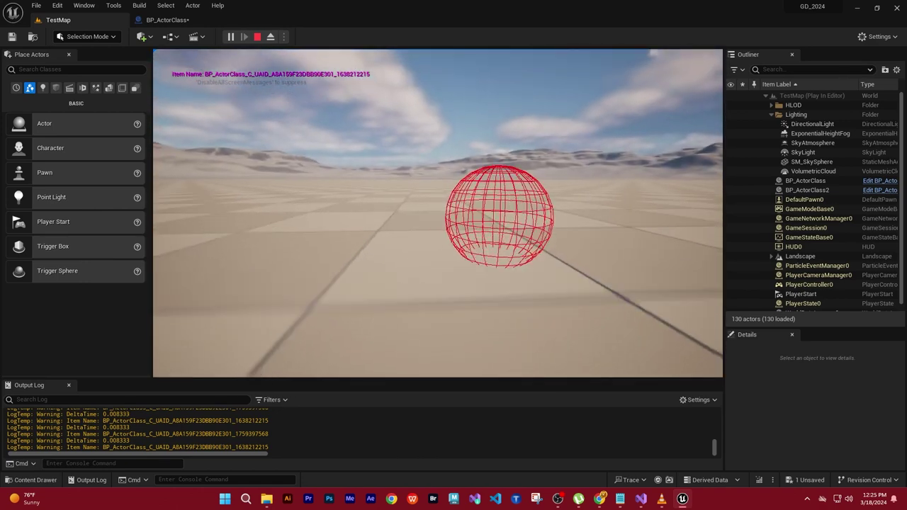
{"action": "key", "text": "s"}
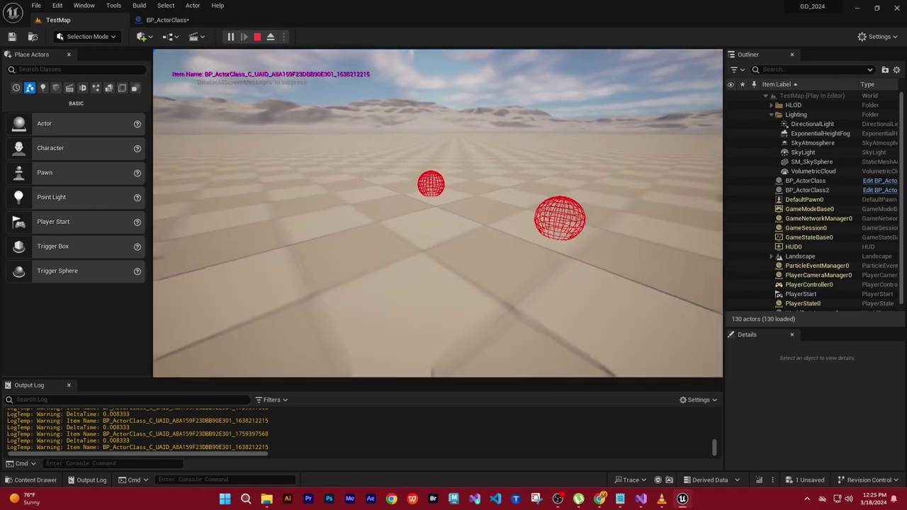
{"action": "key", "text": "d"}
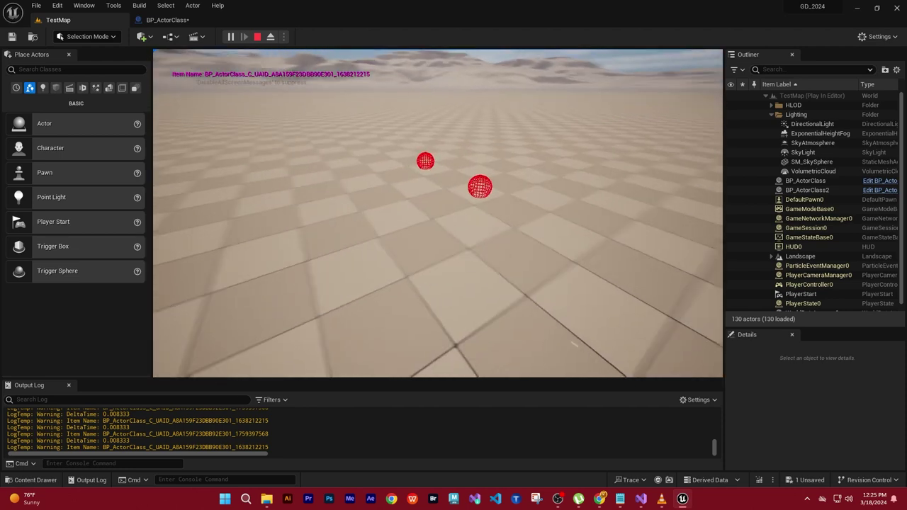
{"action": "mouse_move", "coordinate": [438, 212]}
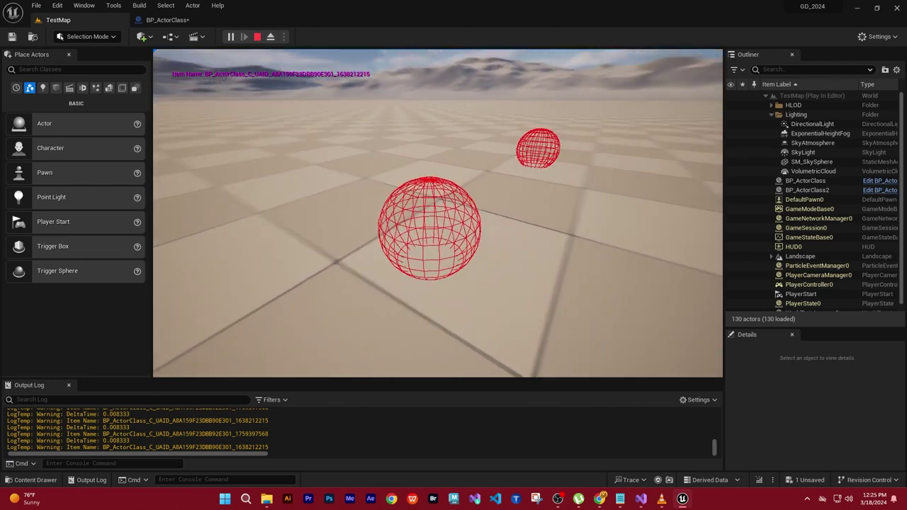
{"action": "key", "text": "w"}
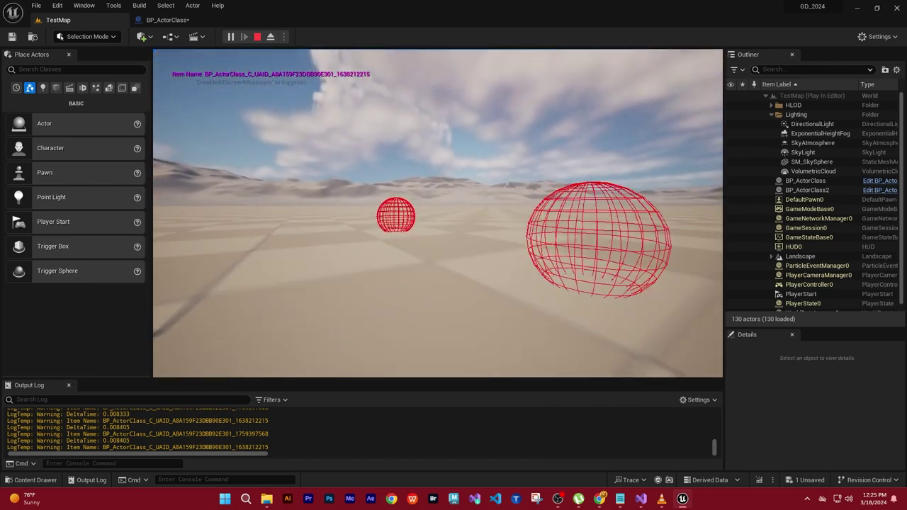
{"action": "key", "text": "w"}
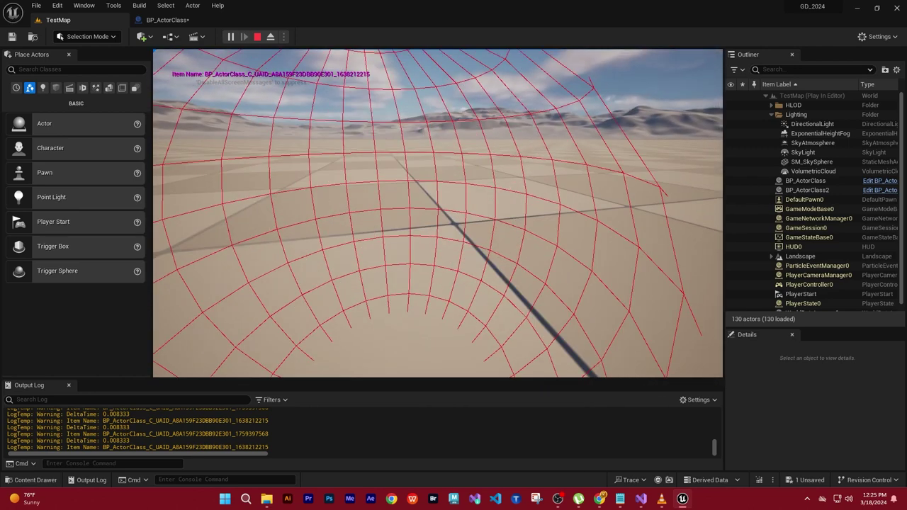
{"action": "key", "text": "s"}
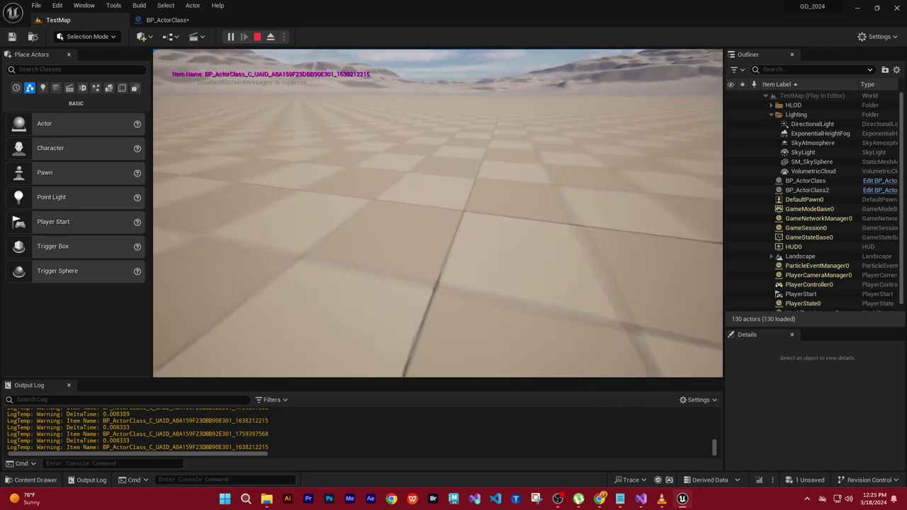
{"action": "key", "text": "w"}
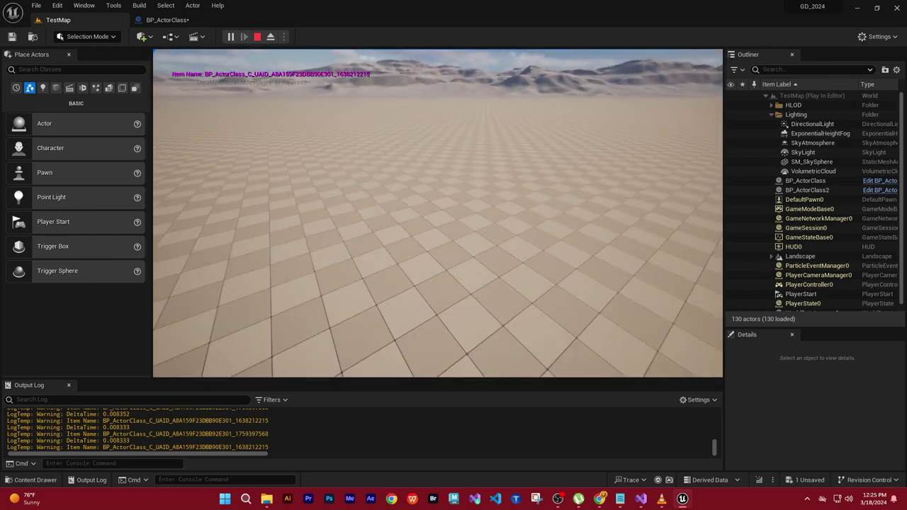
{"action": "key", "text": "Escape"}
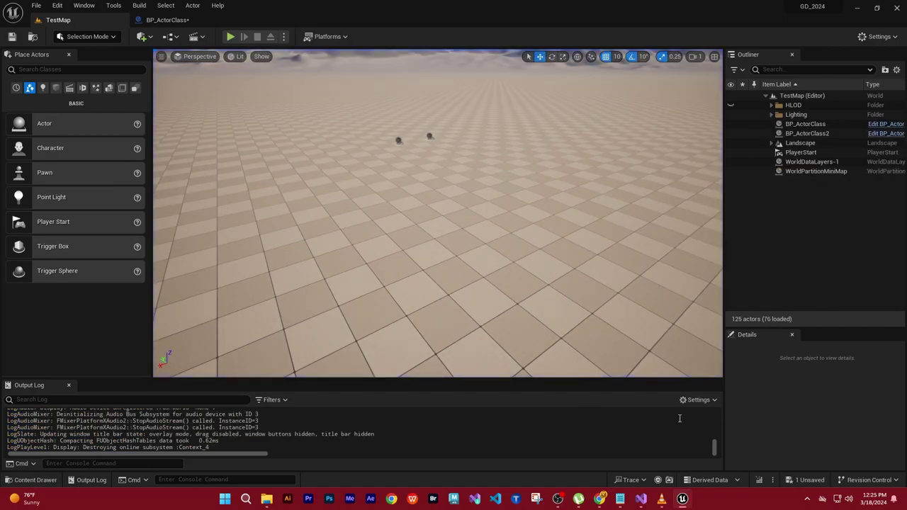
Return to ActorClass.cpp and inspect the GetActorLocation and DrawDebugSphere arguments on lines 32-33.
{"action": "left_click", "coordinate": [640, 499]}
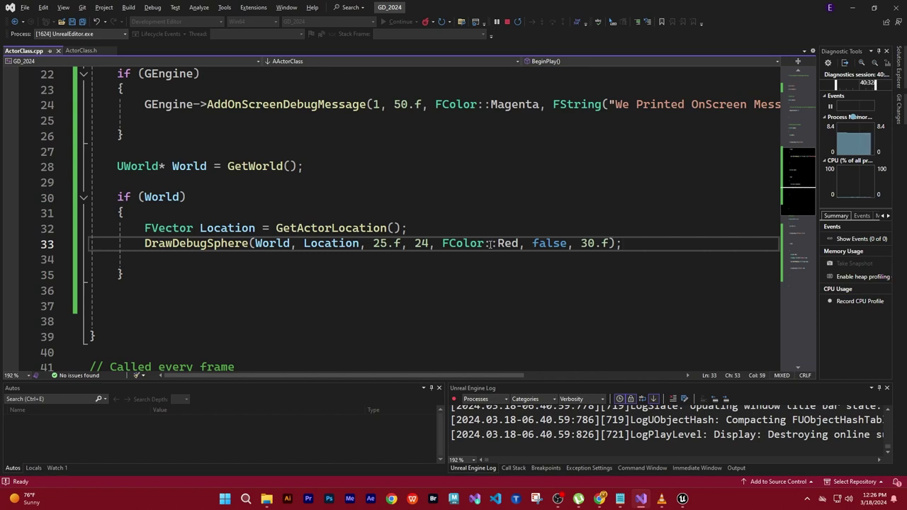
{"action": "left_click", "coordinate": [393, 228]}
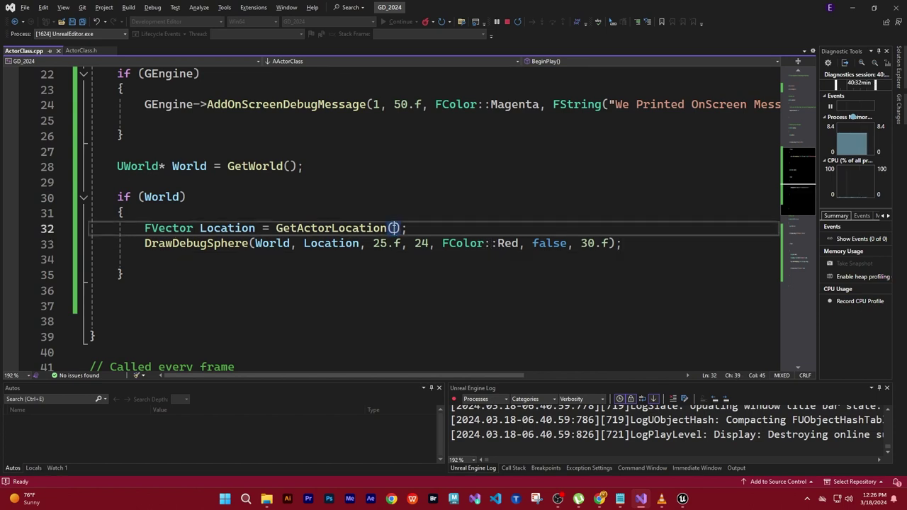
{"action": "left_click", "coordinate": [403, 301]}
{"action": "left_click", "coordinate": [302, 244]}
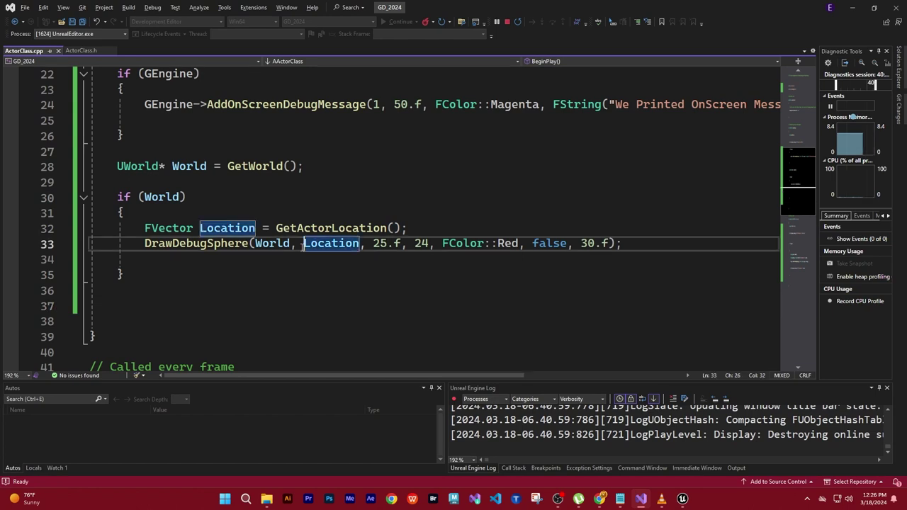
{"action": "left_click", "coordinate": [394, 296]}
Show the parameter hints for the DrawDebugSphere call on line 33.
{"action": "right_click", "coordinate": [527, 243]}
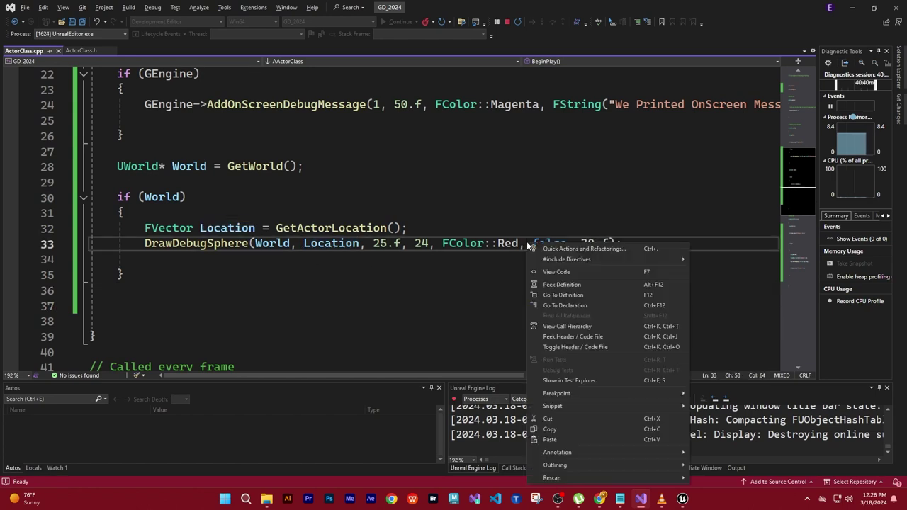
{"action": "left_click", "coordinate": [440, 275]}
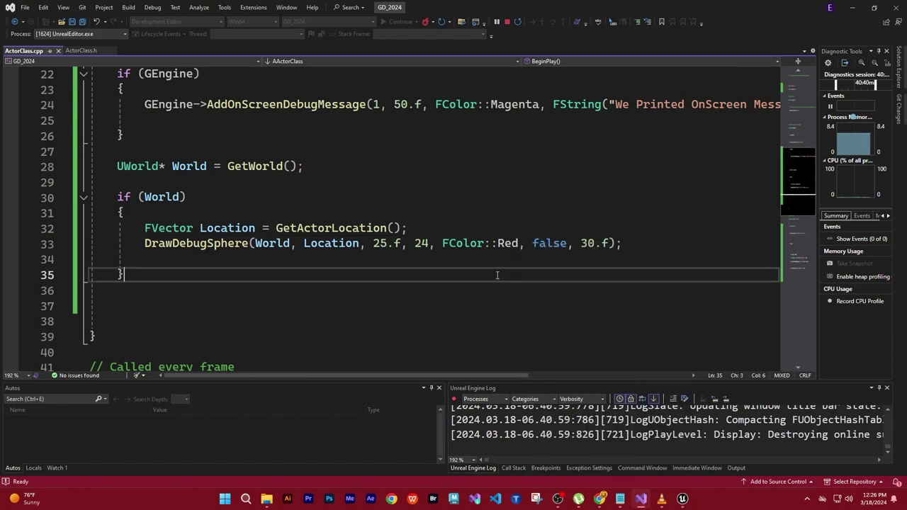
{"action": "left_click", "coordinate": [300, 243]}
{"action": "key", "text": "ctrl+shift+space"}
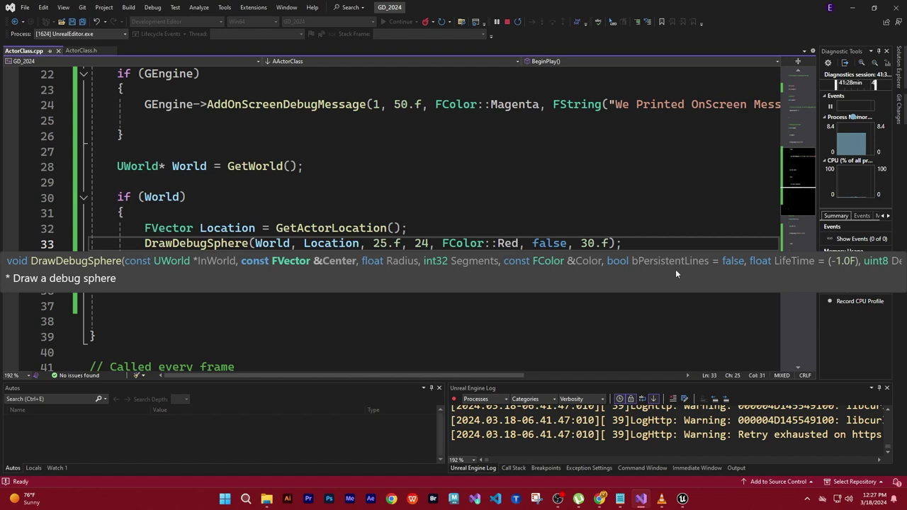
Place the cursor in the 30.f lifetime argument on line 33.
{"action": "left_click", "coordinate": [587, 244]}
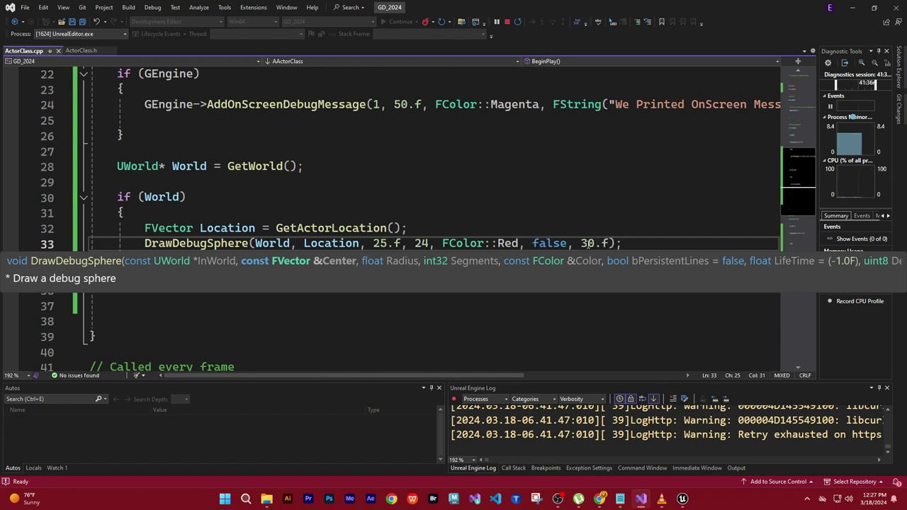
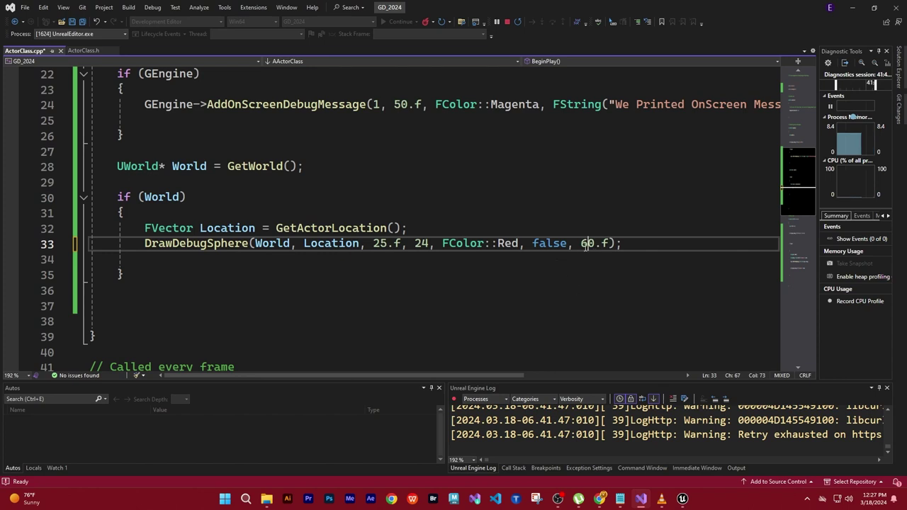
Change the DrawDebugSphere duration from 60.f to 30.f, then restore it to 60.f.
{"action": "key", "text": "BackSpace"}
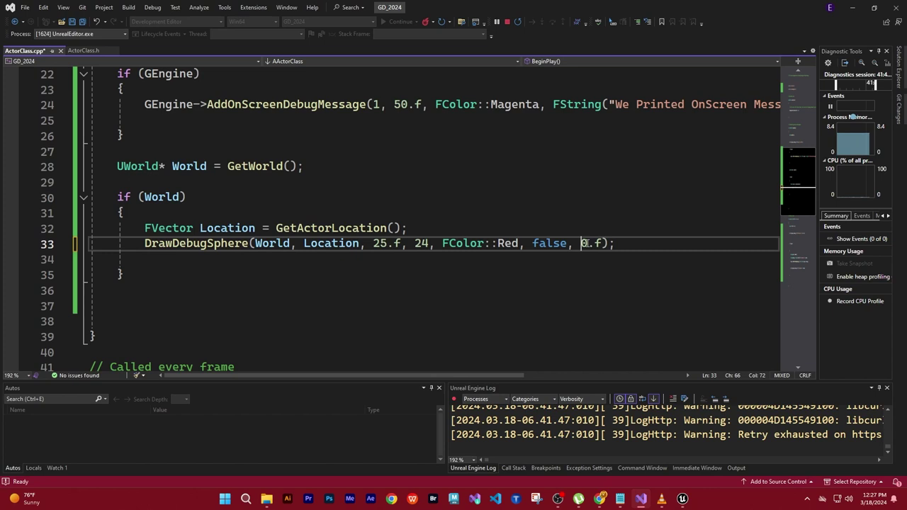
{"action": "type", "text": "3"}
{"action": "left_click", "coordinate": [586, 291]}
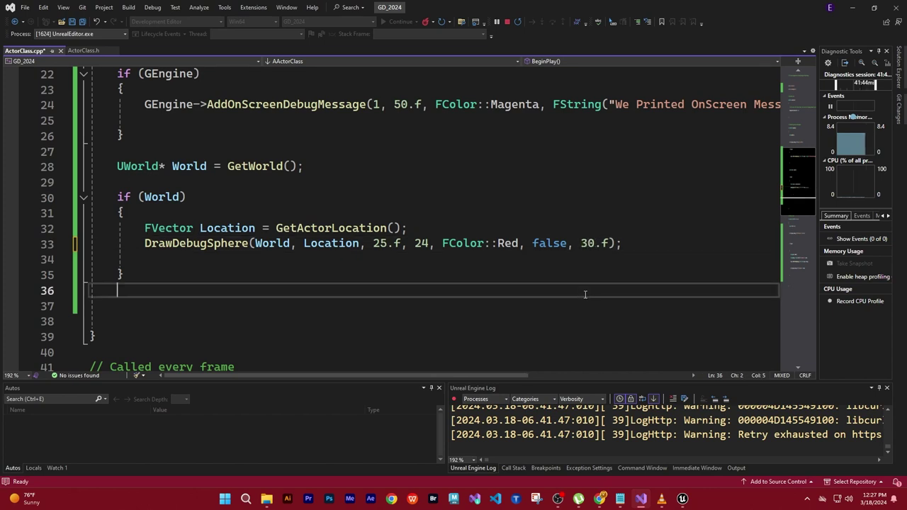
{"action": "left_click", "coordinate": [587, 244]}
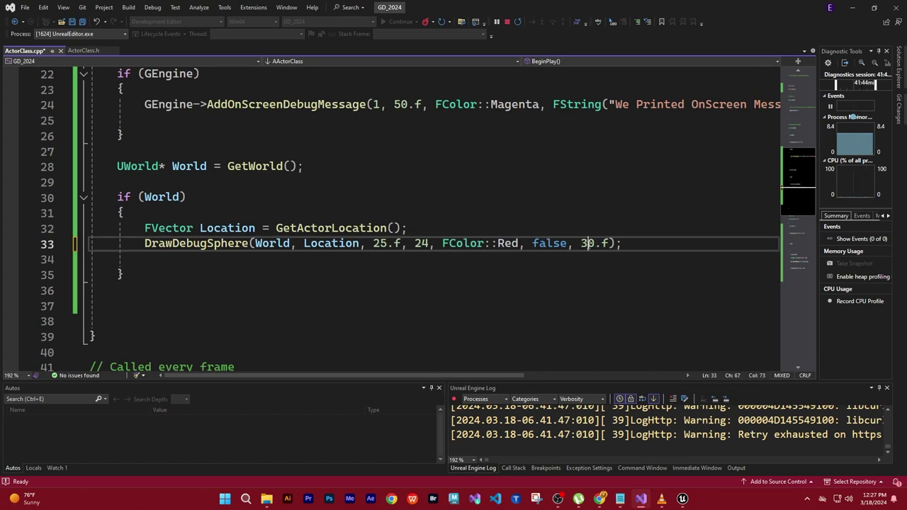
{"action": "key", "text": "BackSpace"}
{"action": "type", "text": "6"}
{"action": "left_click", "coordinate": [589, 309]}
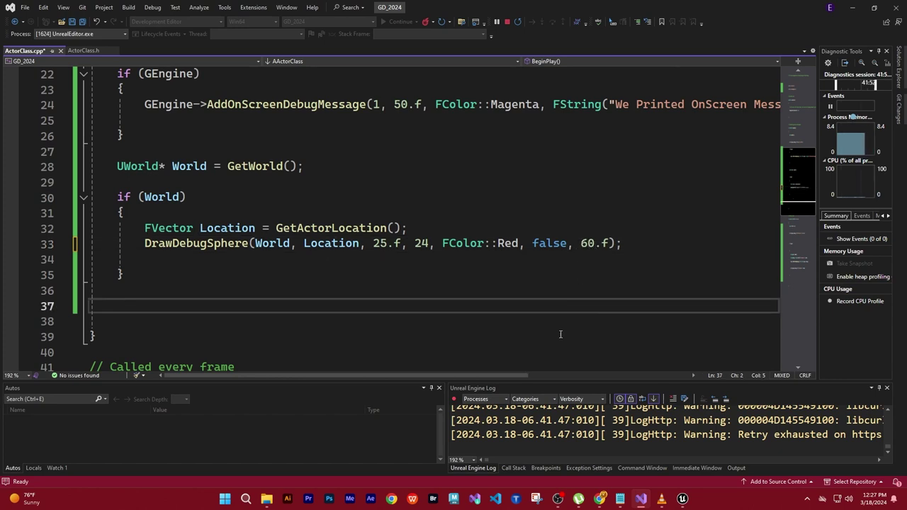
Save all modified files and switch to Unreal Editor.
{"action": "left_click", "coordinate": [25, 7]}
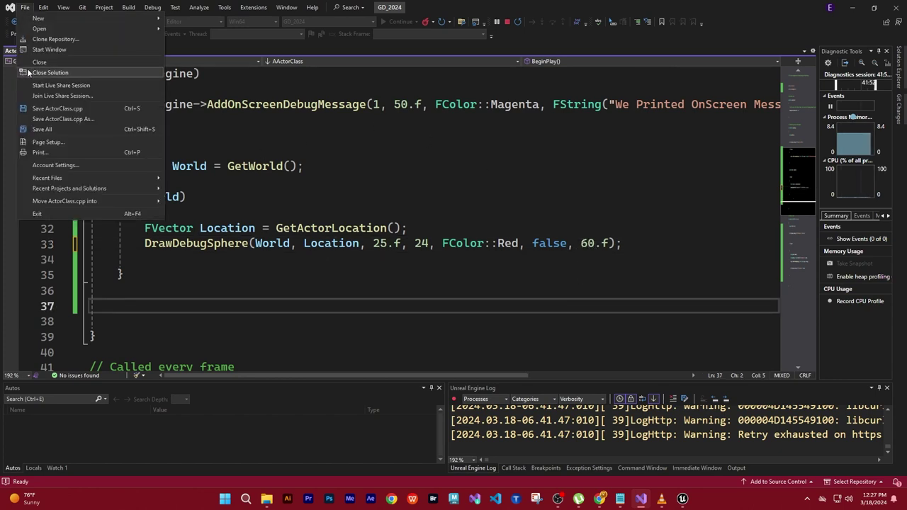
{"action": "left_click", "coordinate": [46, 131]}
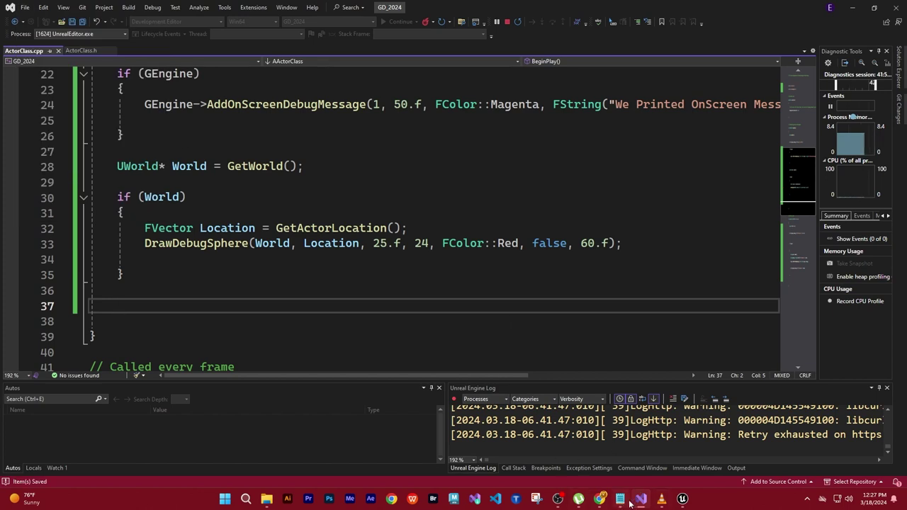
{"action": "mouse_move", "coordinate": [640, 505]}
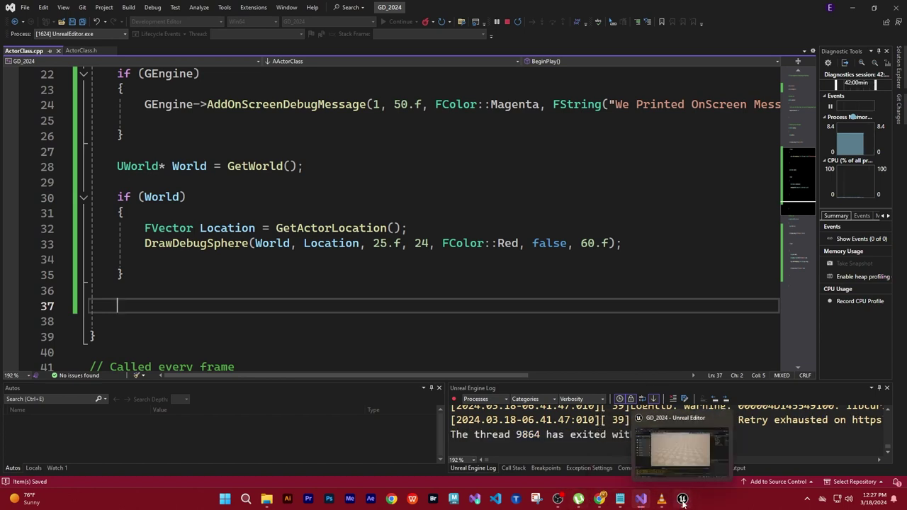
{"action": "left_click", "coordinate": [683, 500]}
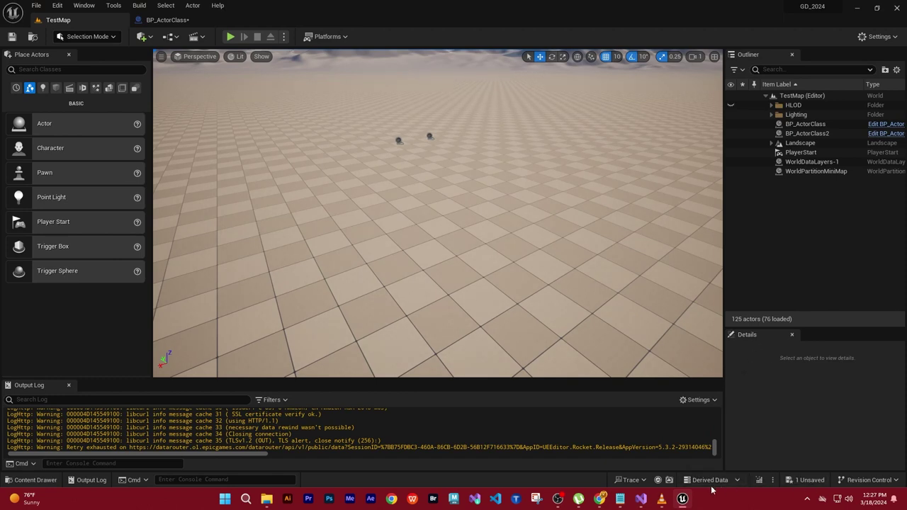
Live Coding compile the ActorClass change, then close the log once it succeeds.
{"action": "left_click", "coordinate": [759, 480]}
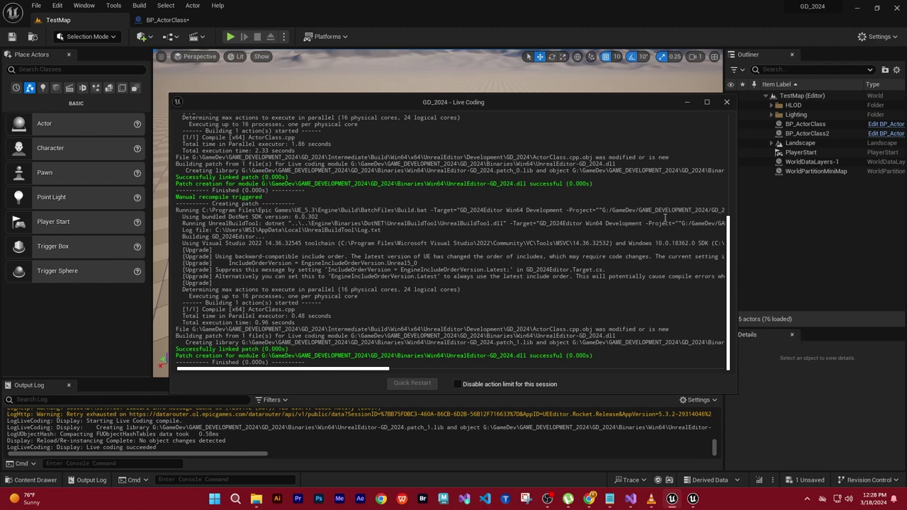
{"action": "left_click", "coordinate": [726, 101]}
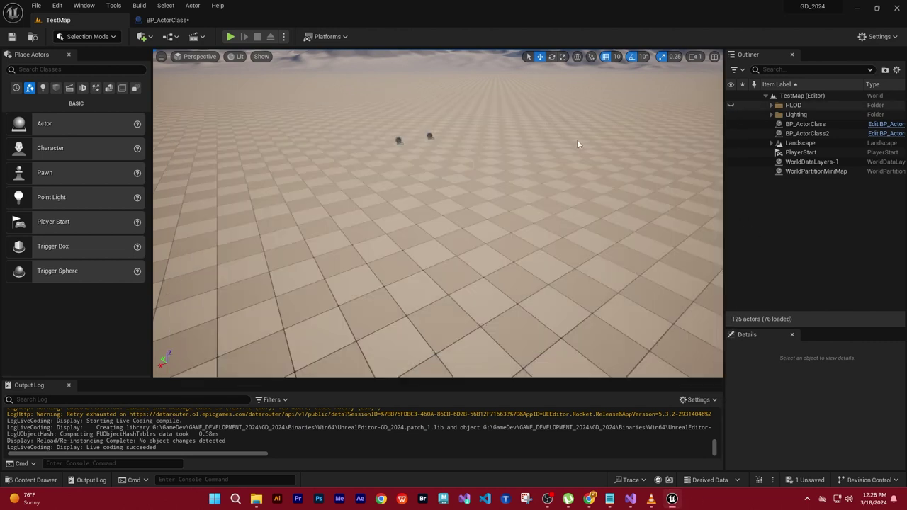
{"action": "left_click", "coordinate": [231, 36]}
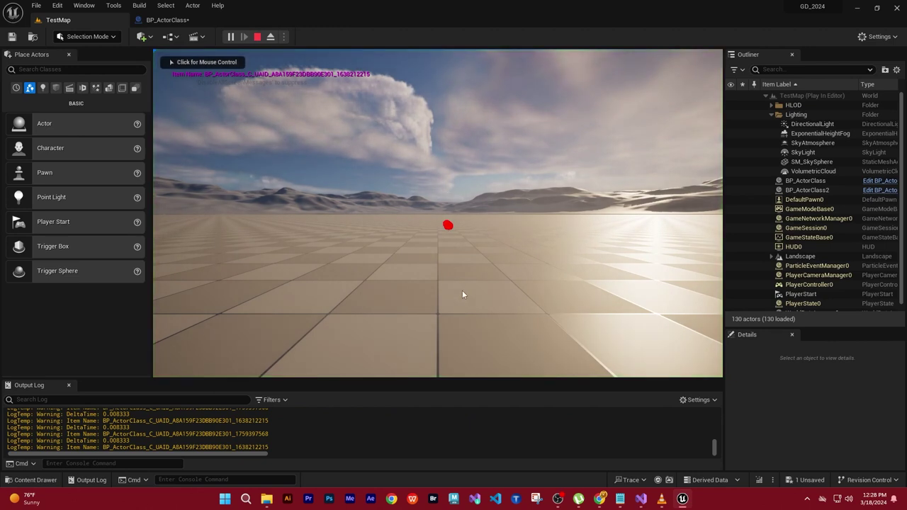
{"action": "left_click", "coordinate": [462, 294]}
{"action": "key", "text": "w"}
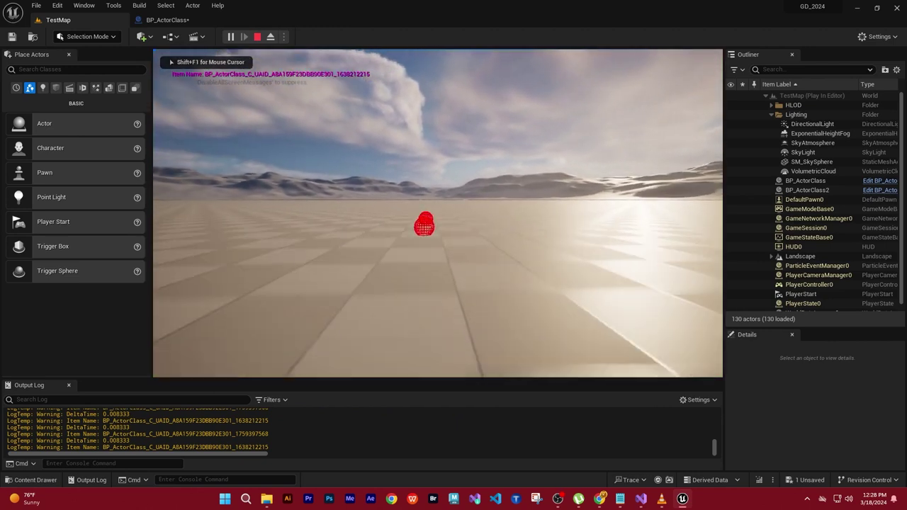
{"action": "key", "text": "w"}
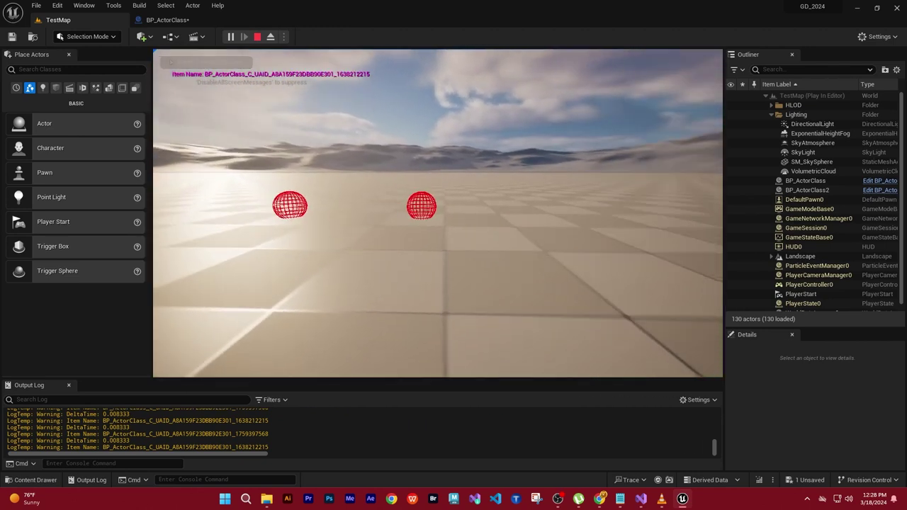
{"action": "key", "text": "w"}
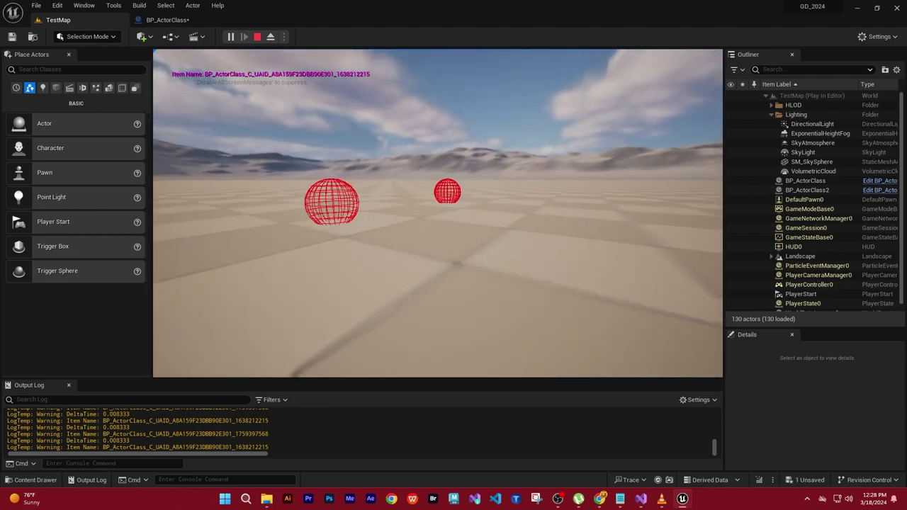
{"action": "key", "text": "w"}
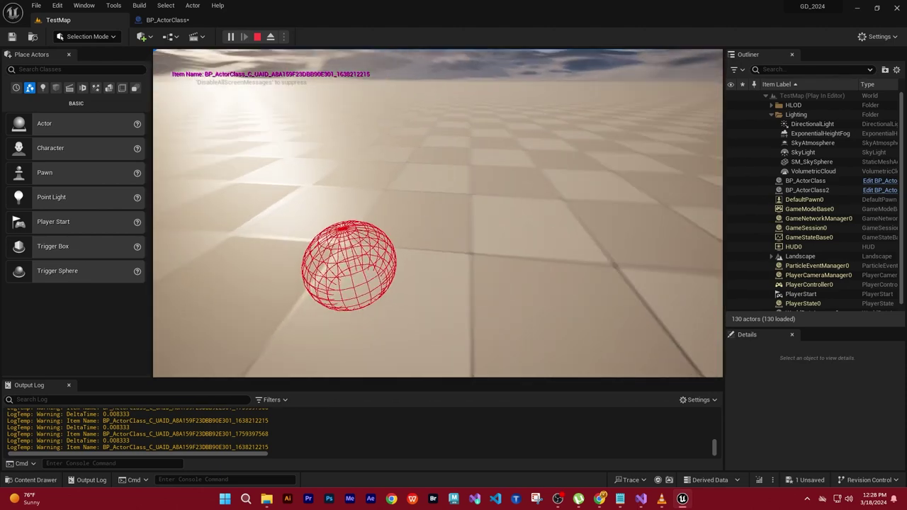
{"action": "key", "text": "w"}
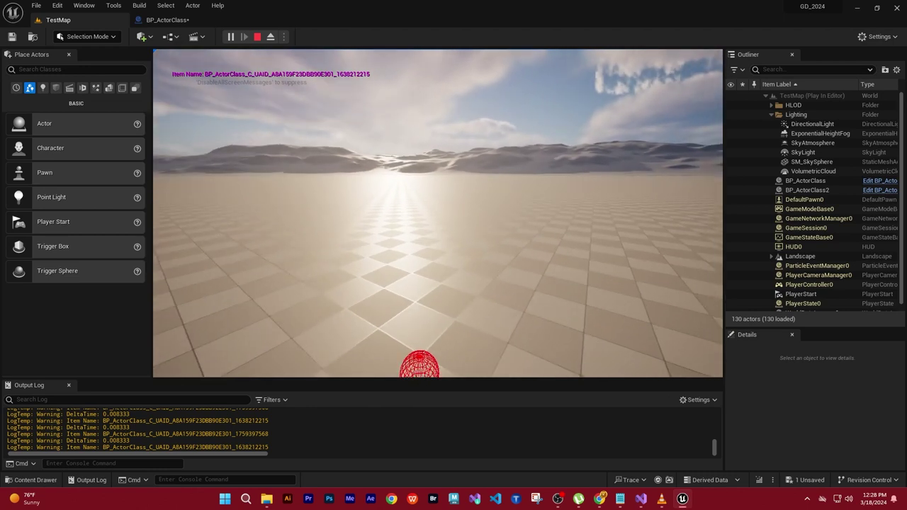
{"action": "key", "text": "s"}
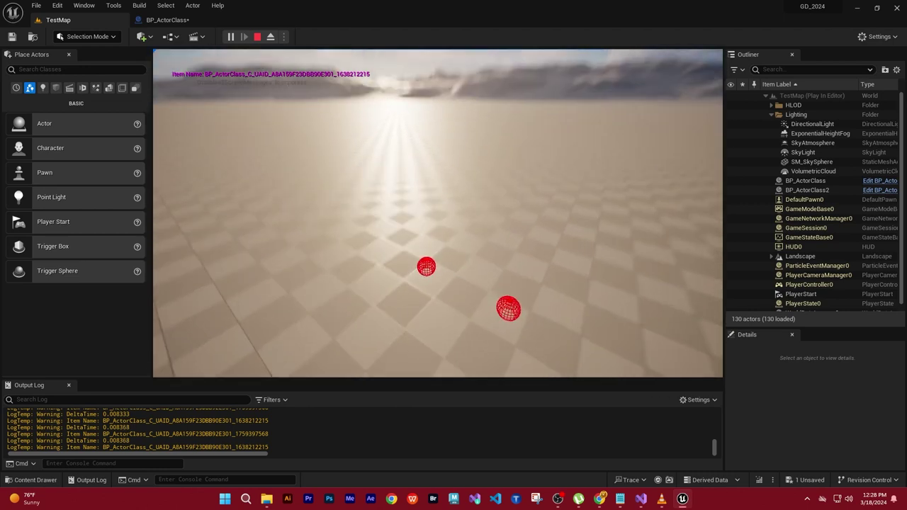
{"action": "key", "text": "s"}
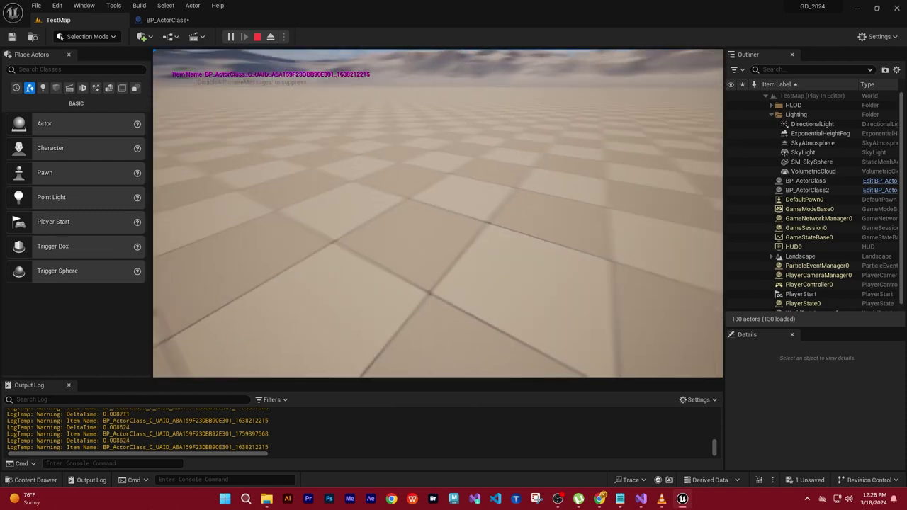
{"action": "key", "text": "Escape"}
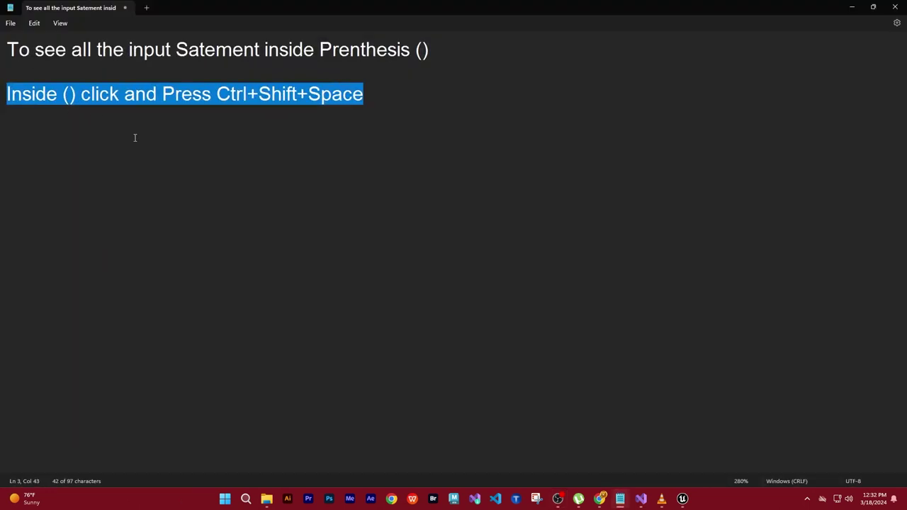
Replace both note lines with 'Lets Create a Macro' and minimize Notepad.
{"action": "left_click", "coordinate": [135, 137]}
{"action": "left_click_drag", "start_coordinate": [386, 104], "coordinate": [1, 60]}
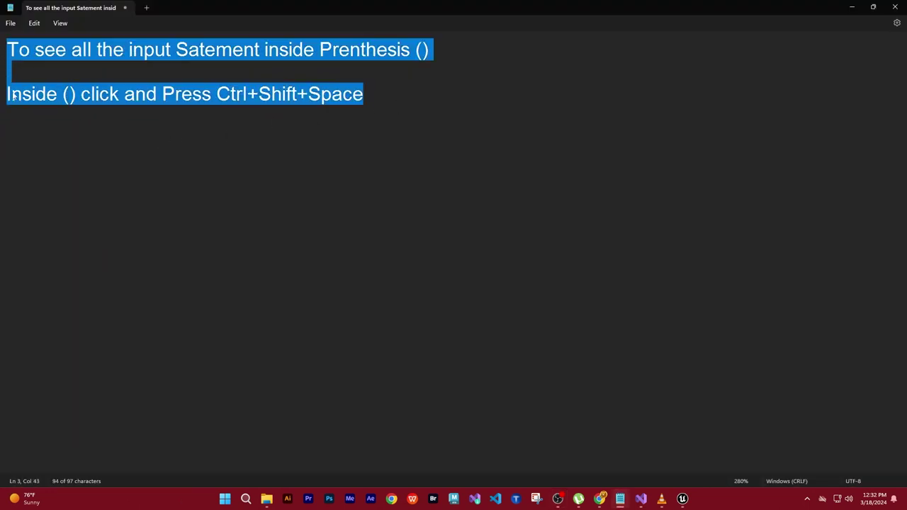
{"action": "type", "text": "Lets "}
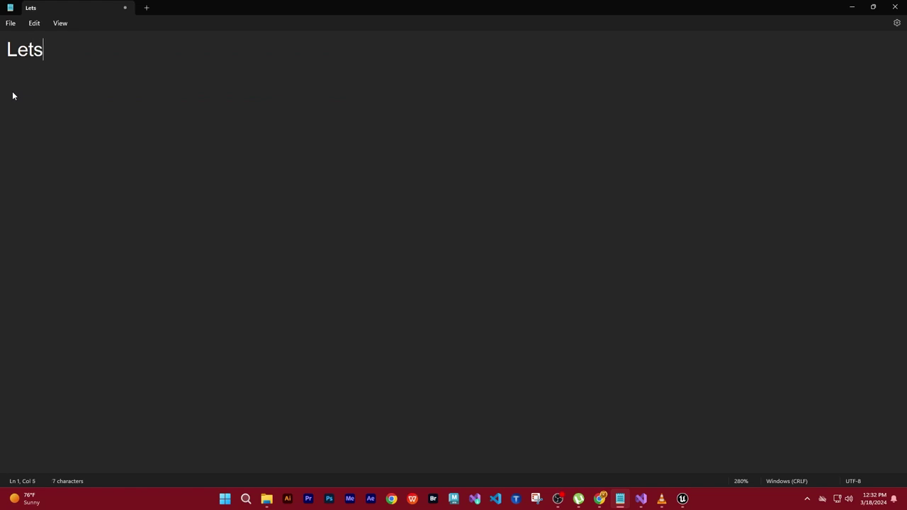
{"action": "type", "text": "Create a Mac"}
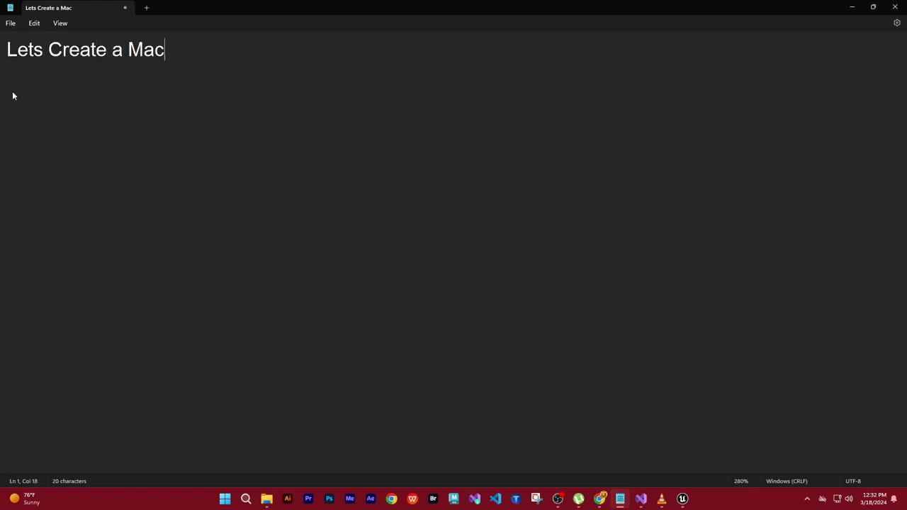
{"action": "type", "text": "ro"}
{"action": "left_click", "coordinate": [220, 68]}
{"action": "left_click_drag", "start_coordinate": [229, 62], "coordinate": [5, 56]}
{"action": "left_click", "coordinate": [190, 50]}
{"action": "left_click", "coordinate": [852, 7]}
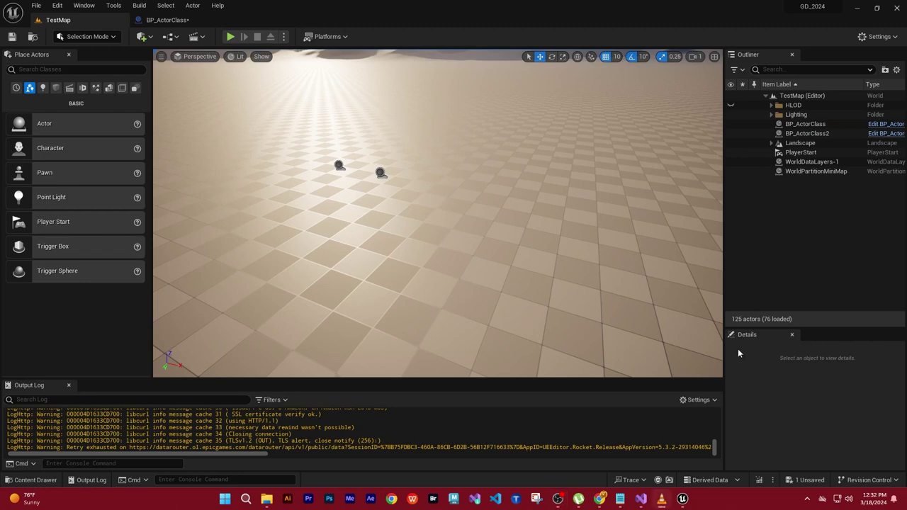
Change the DrawDebugSphere segment count from 24 to 30.
{"action": "left_click", "coordinate": [640, 499]}
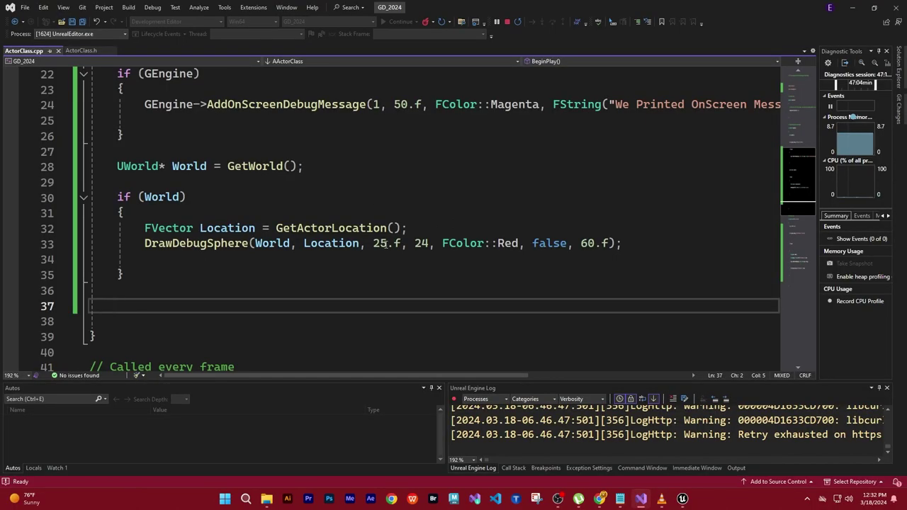
{"action": "double_click", "coordinate": [421, 244]}
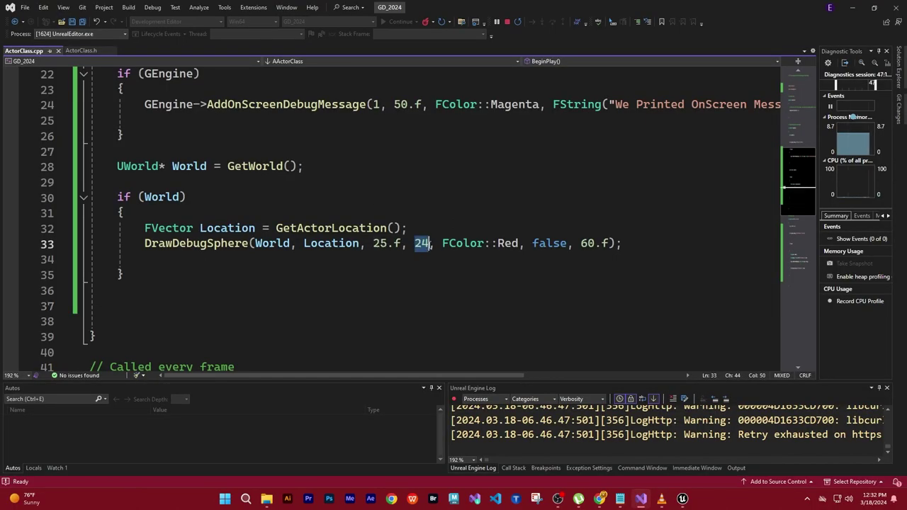
{"action": "type", "text": "30"}
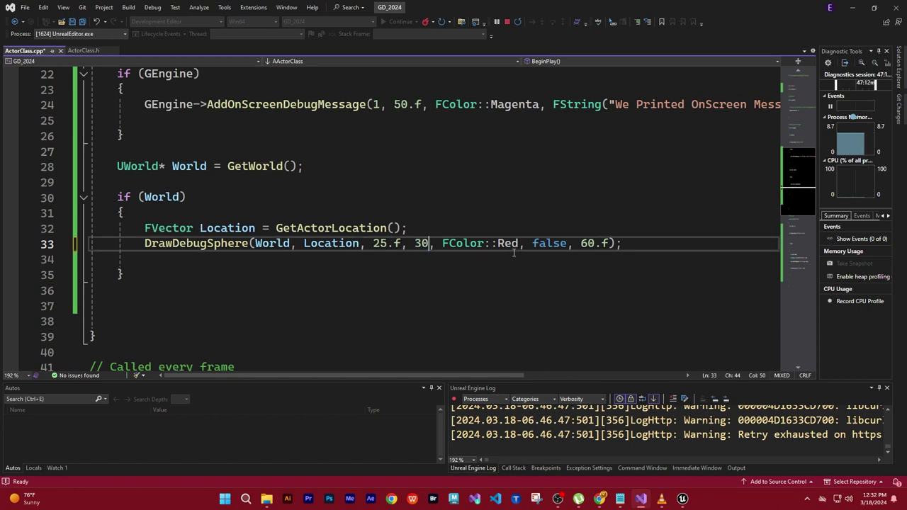
{"action": "left_click", "coordinate": [486, 293]}
{"action": "double_click", "coordinate": [420, 243]}
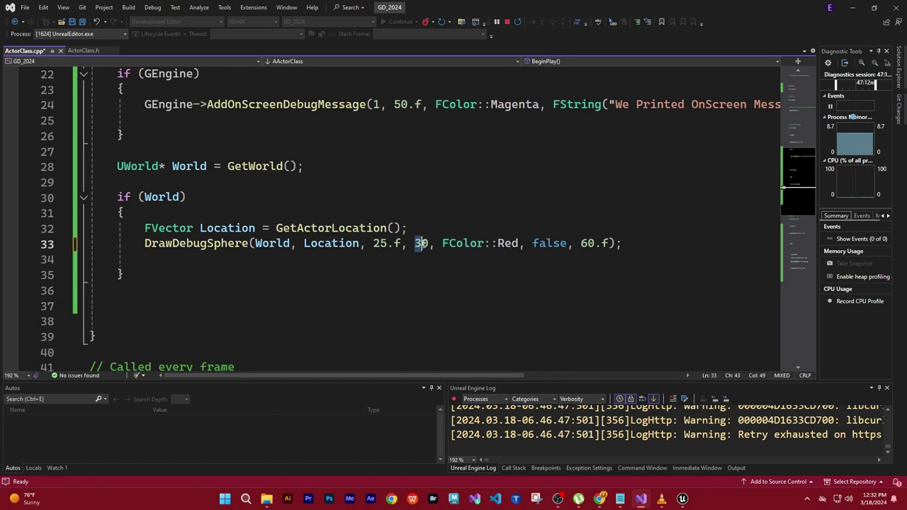
Insert two blank lines below the DrawDebugHelpers.h include.
{"action": "scroll", "coordinate": [649, 267], "scroll_direction": "up", "scroll_amount": 2}
{"action": "scroll", "coordinate": [650, 268], "scroll_direction": "up", "scroll_amount": 2}
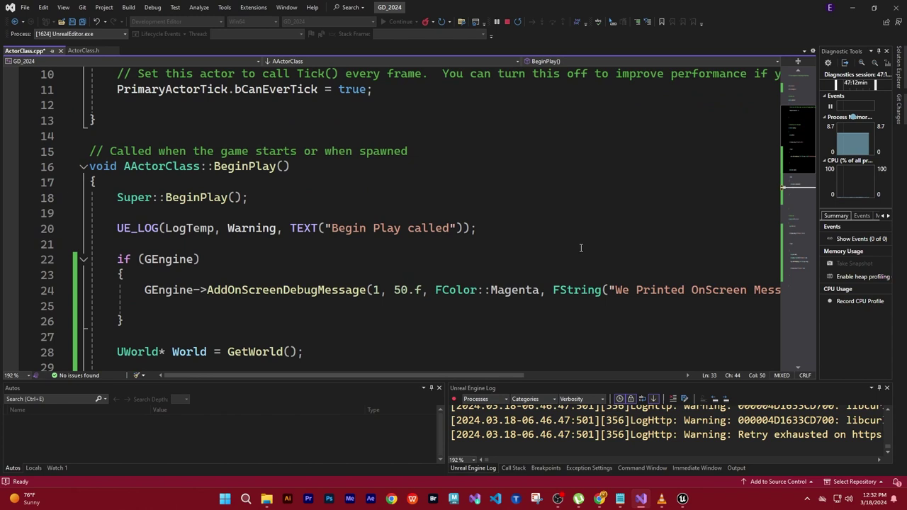
{"action": "scroll", "coordinate": [580, 246], "scroll_direction": "up", "scroll_amount": 1}
{"action": "scroll", "coordinate": [580, 246], "scroll_direction": "up", "scroll_amount": 2}
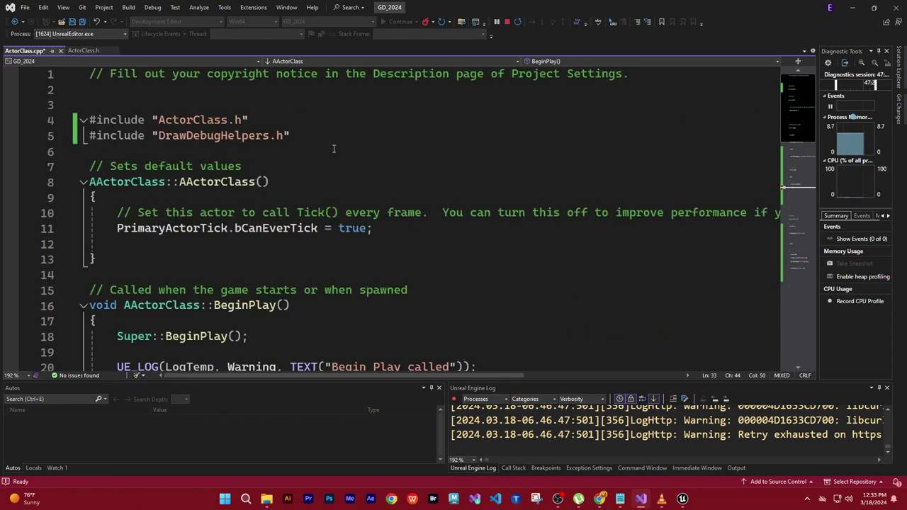
{"action": "left_click", "coordinate": [316, 139]}
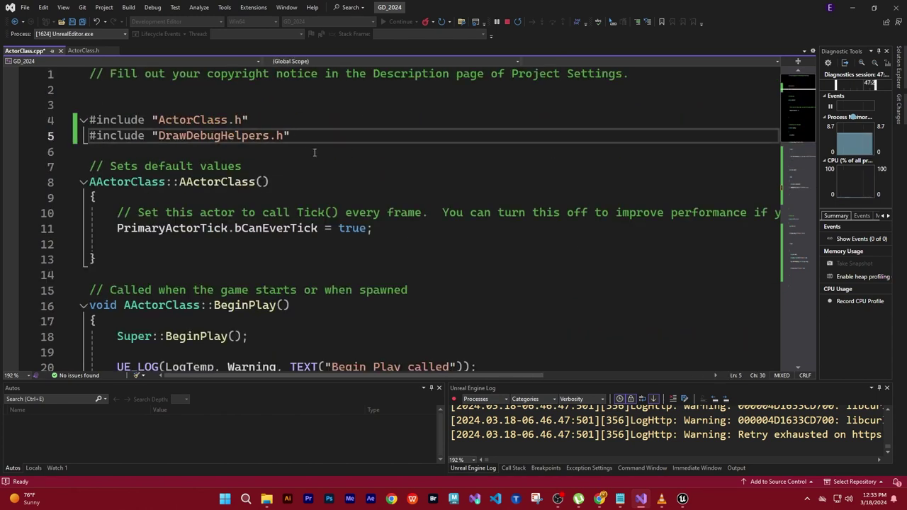
{"action": "key", "text": "Return"}
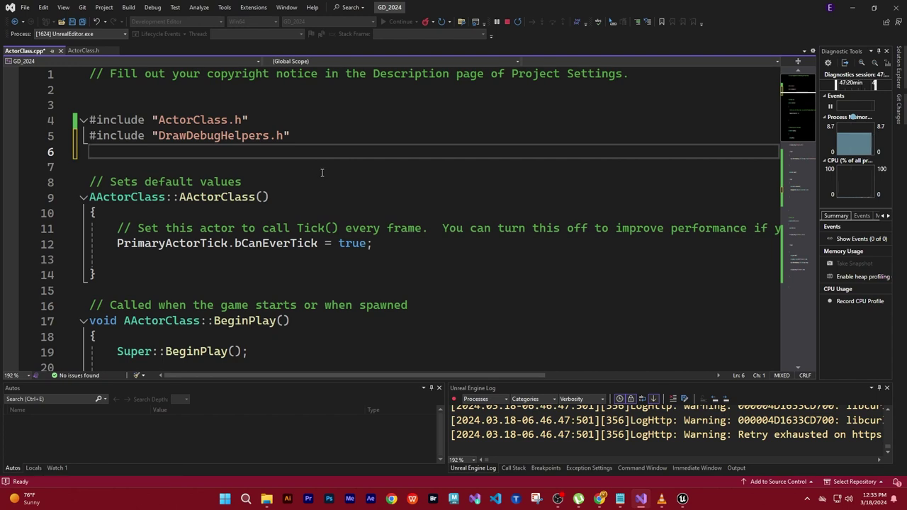
{"action": "key", "text": "Return"}
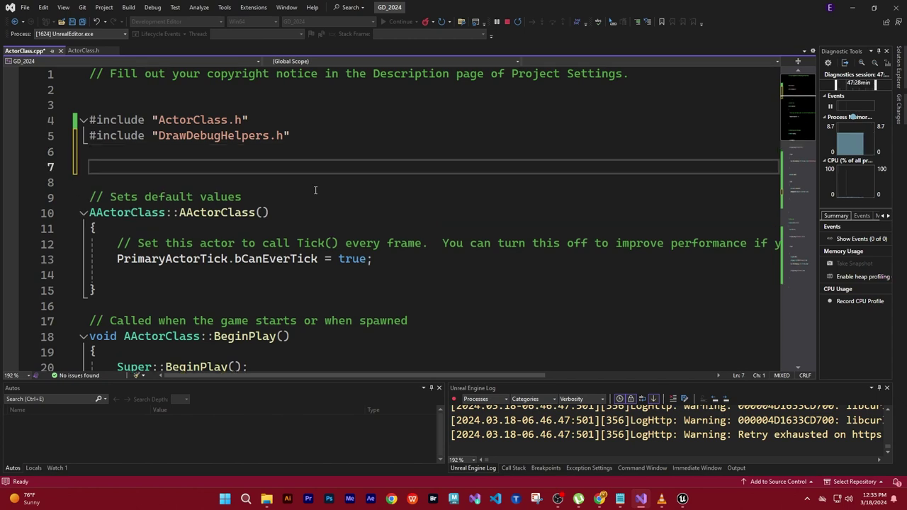
Add '#define Thirty 30' on line 7 of ActorClass.cpp.
{"action": "type", "text": "#"}
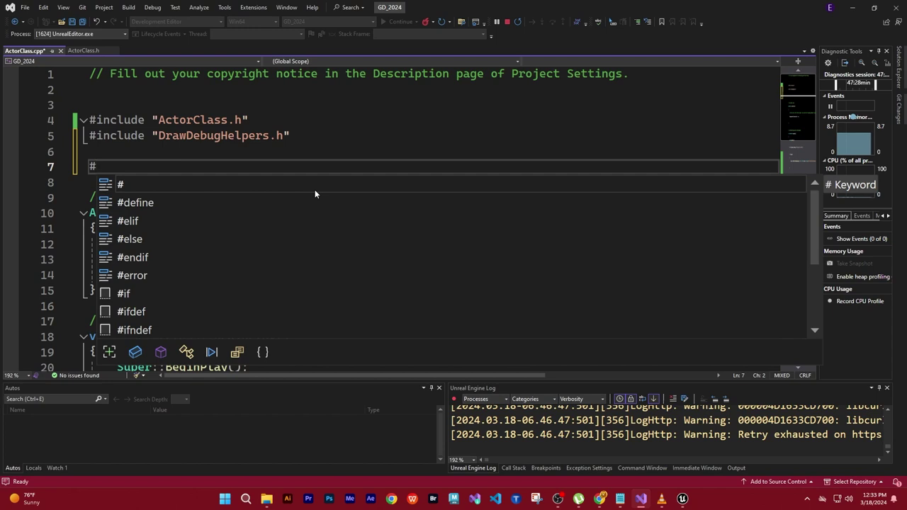
{"action": "type", "text": "defin"}
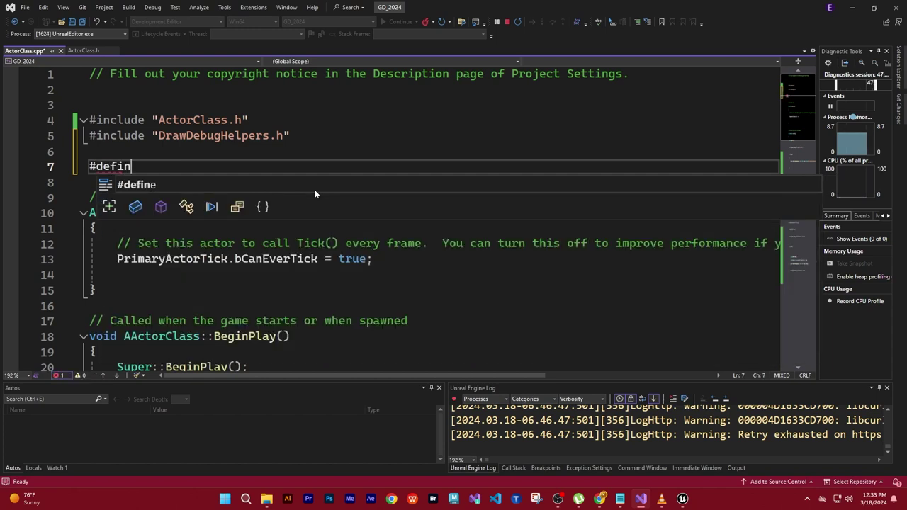
{"action": "type", "text": "e"}
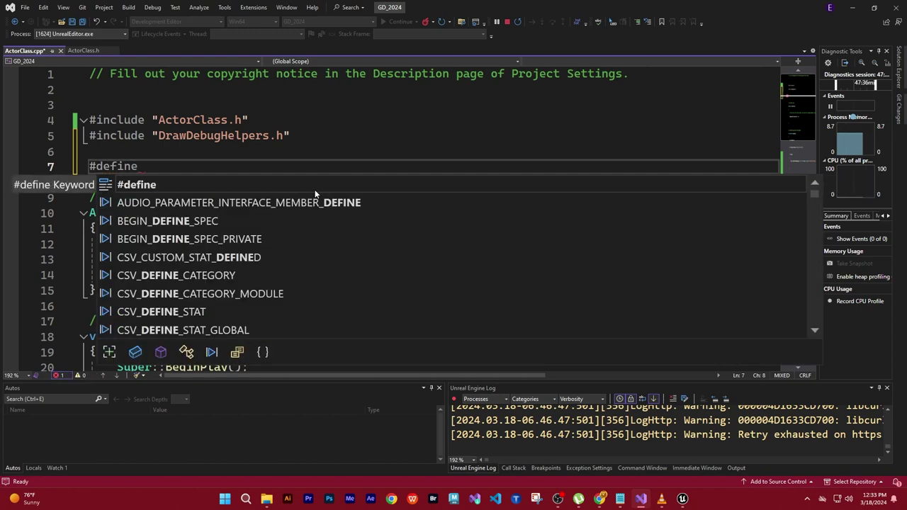
{"action": "type", "text": " Thirty"}
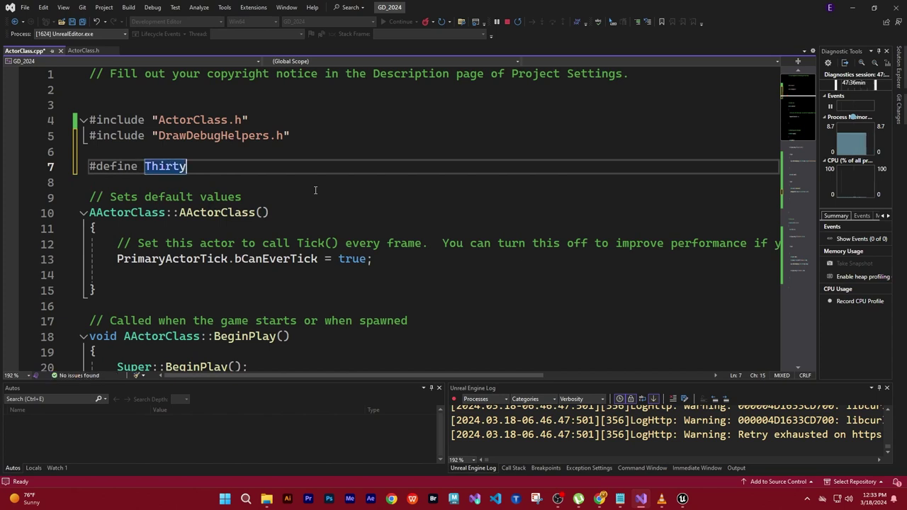
{"action": "type", "text": " 30"}
{"action": "key", "text": "Down"}
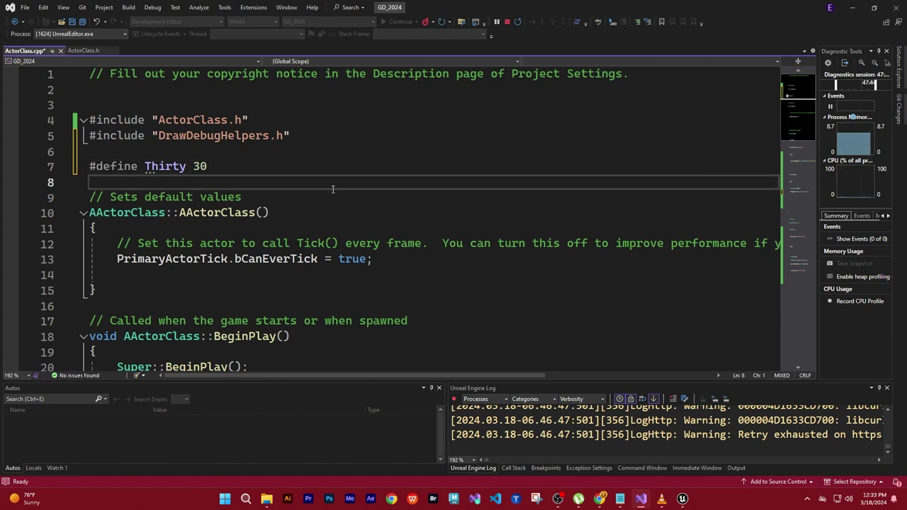
{"action": "scroll", "coordinate": [332, 189], "scroll_direction": "down", "scroll_amount": 7}
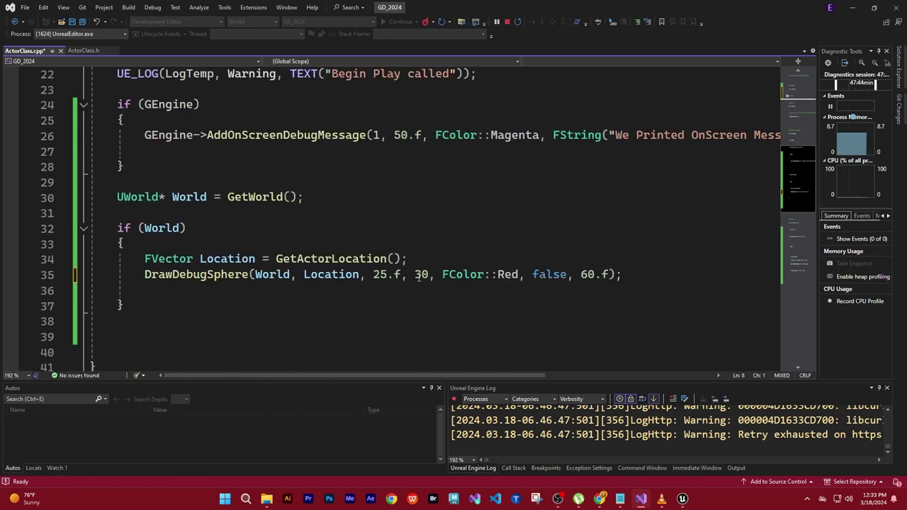
Replace the hard-coded 30 in the DrawDebugSphere call with Thirty.
{"action": "left_click", "coordinate": [416, 274]}
{"action": "double_click", "coordinate": [423, 276]}
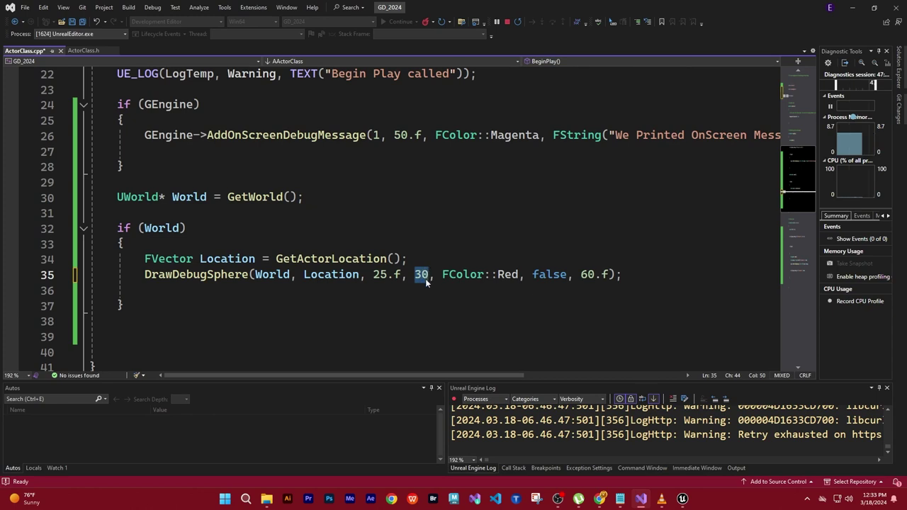
{"action": "type", "text": "T"}
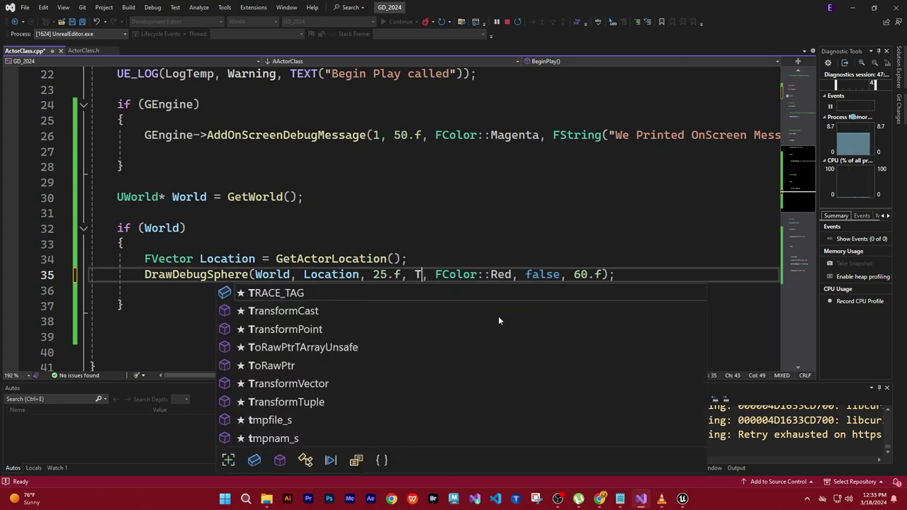
{"action": "type", "text": "hirty"}
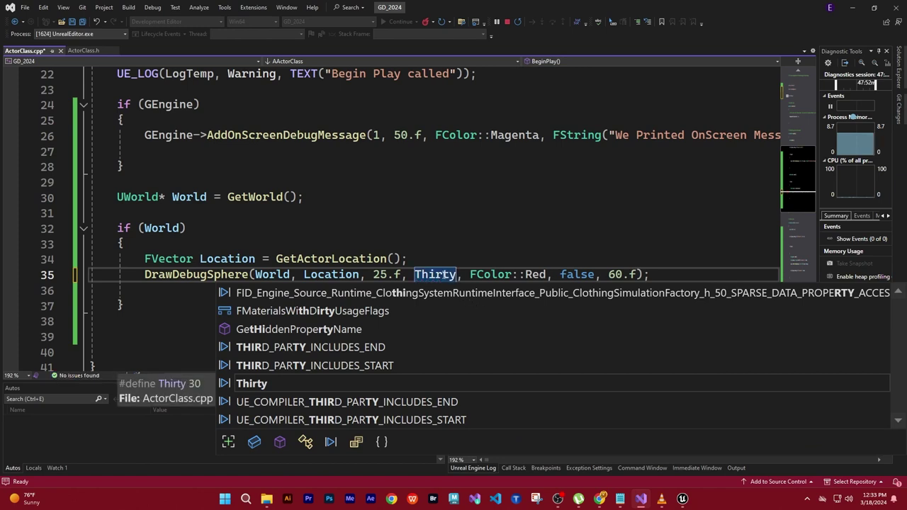
{"action": "left_click", "coordinate": [468, 228]}
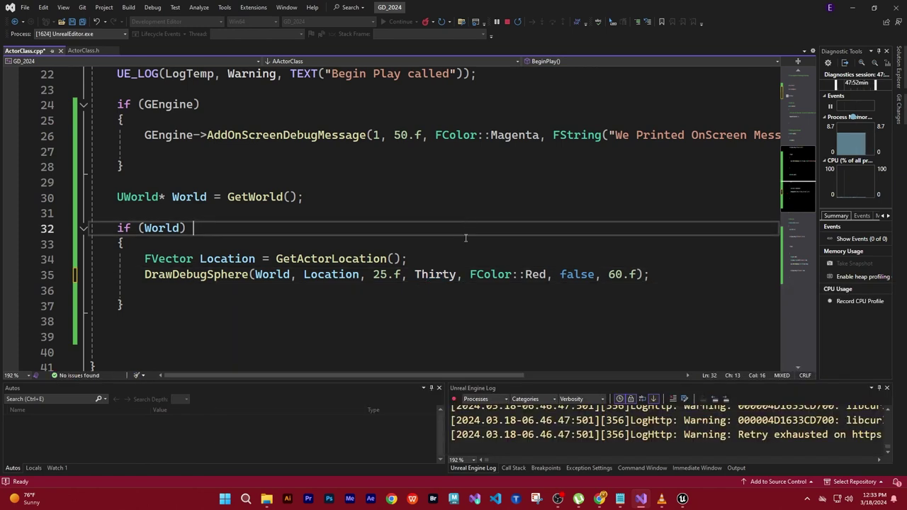
Check the context options for the Thirty argument on line 35, choosing nothing.
{"action": "left_click", "coordinate": [443, 275]}
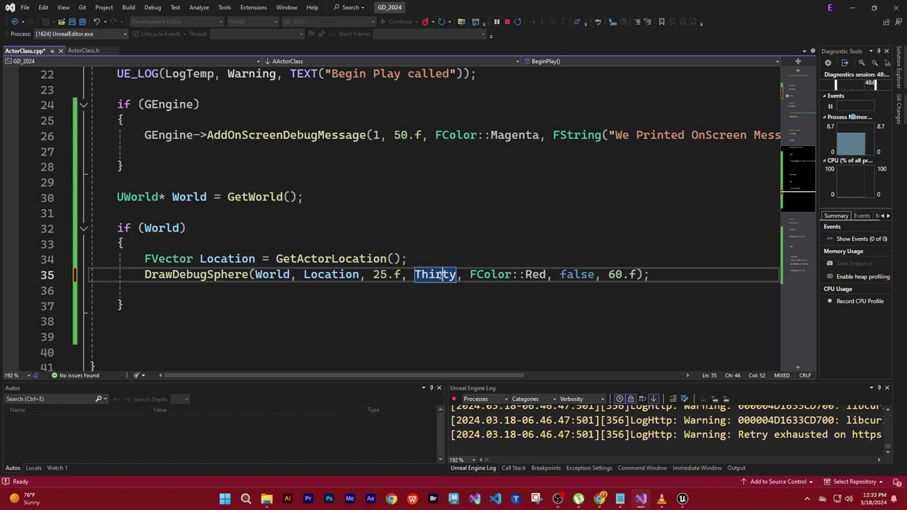
{"action": "right_click", "coordinate": [441, 274]}
{"action": "left_click", "coordinate": [430, 274]}
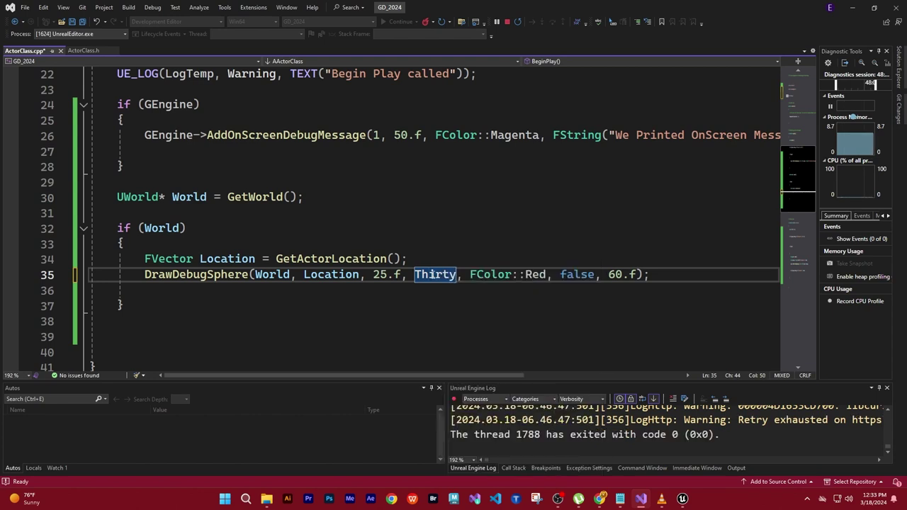
{"action": "key", "text": "Down"}
{"action": "key", "text": "Down"}
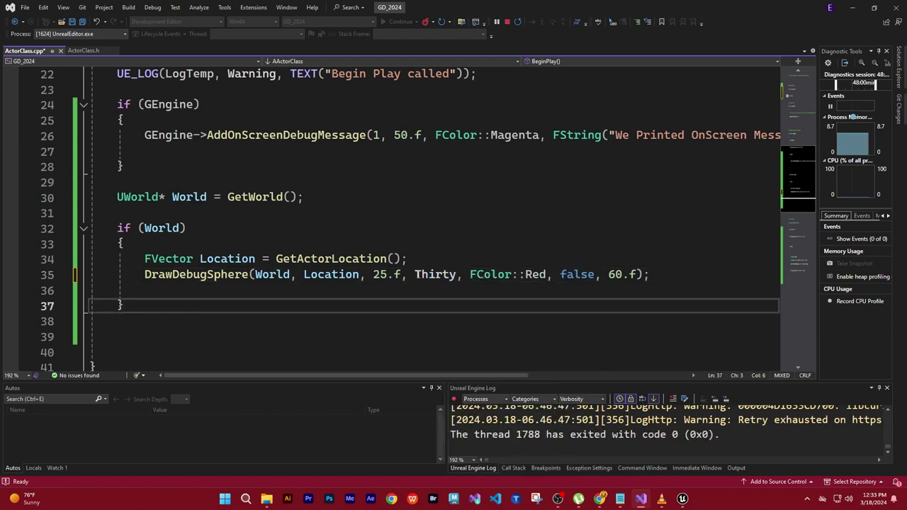
{"action": "left_click", "coordinate": [446, 275]}
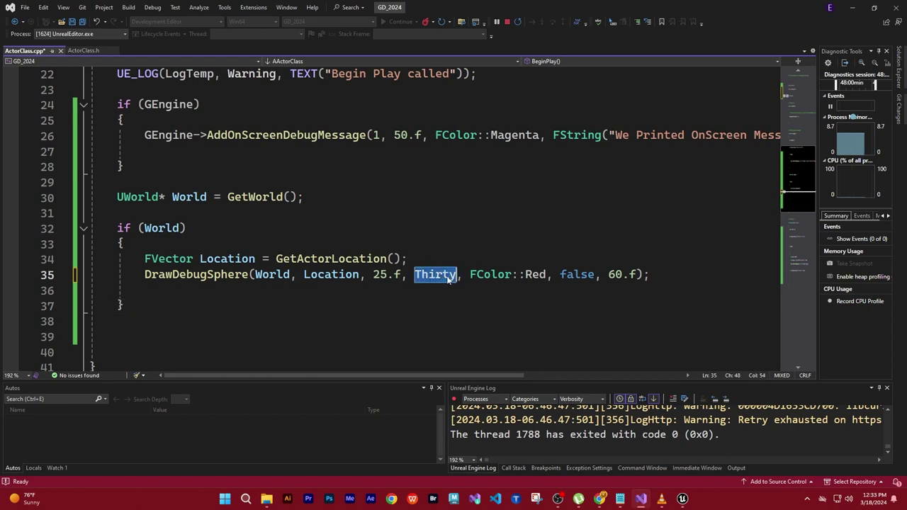
{"action": "right_click", "coordinate": [447, 276]}
{"action": "key", "text": "Escape"}
{"action": "left_click", "coordinate": [439, 280]}
{"action": "left_click", "coordinate": [459, 239]}
{"action": "left_click", "coordinate": [449, 337]}
{"action": "left_click", "coordinate": [459, 312]}
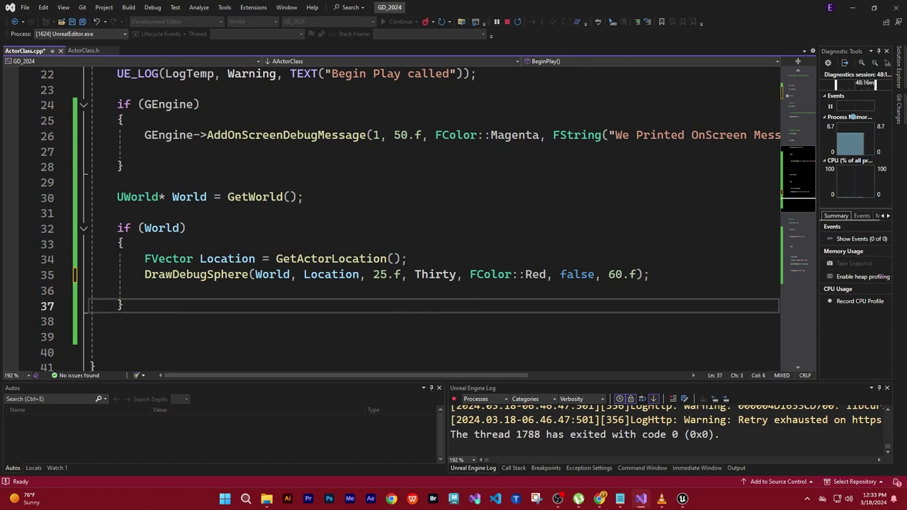
{"action": "key", "text": "alt+Tab"}
Change line 7's macro definition to '#define THIRTY 30'.
{"action": "scroll", "coordinate": [506, 228], "scroll_direction": "up", "scroll_amount": 2}
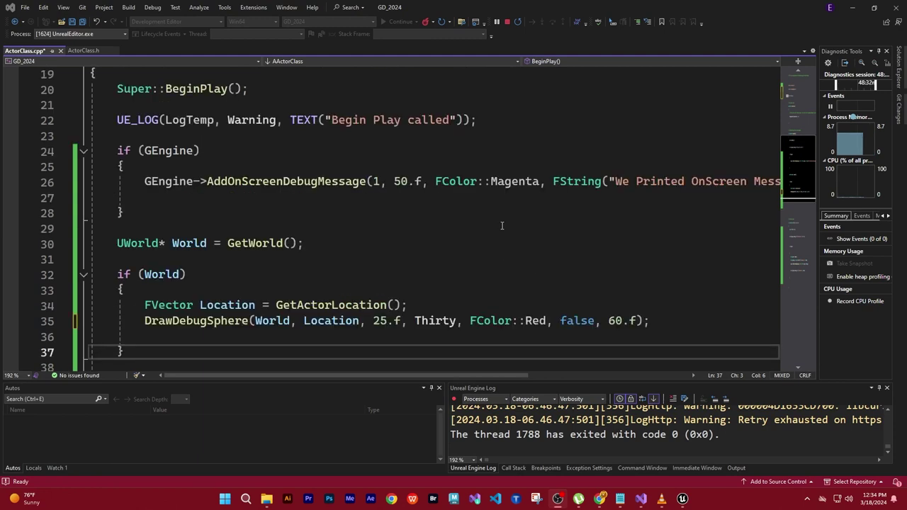
{"action": "scroll", "coordinate": [502, 227], "scroll_direction": "up", "scroll_amount": 2}
{"action": "scroll", "coordinate": [502, 227], "scroll_direction": "up", "scroll_amount": 1}
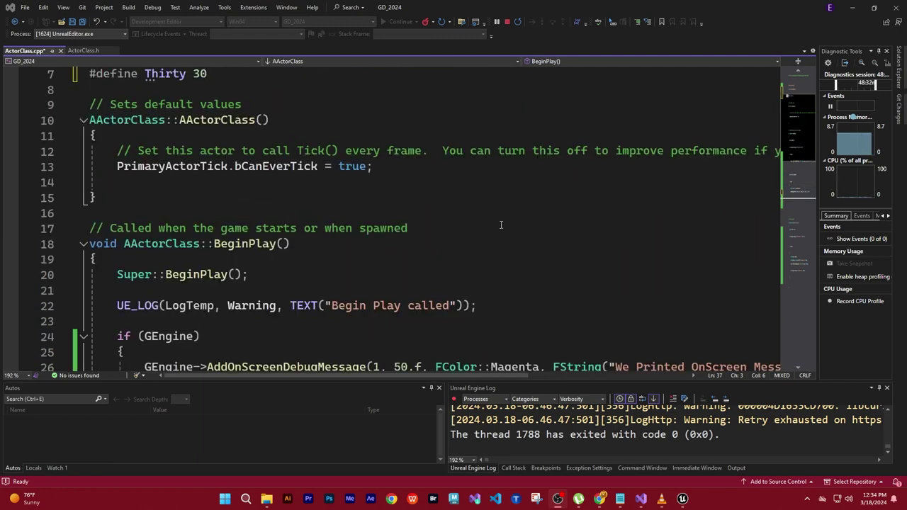
{"action": "scroll", "coordinate": [502, 227], "scroll_direction": "up", "scroll_amount": 2}
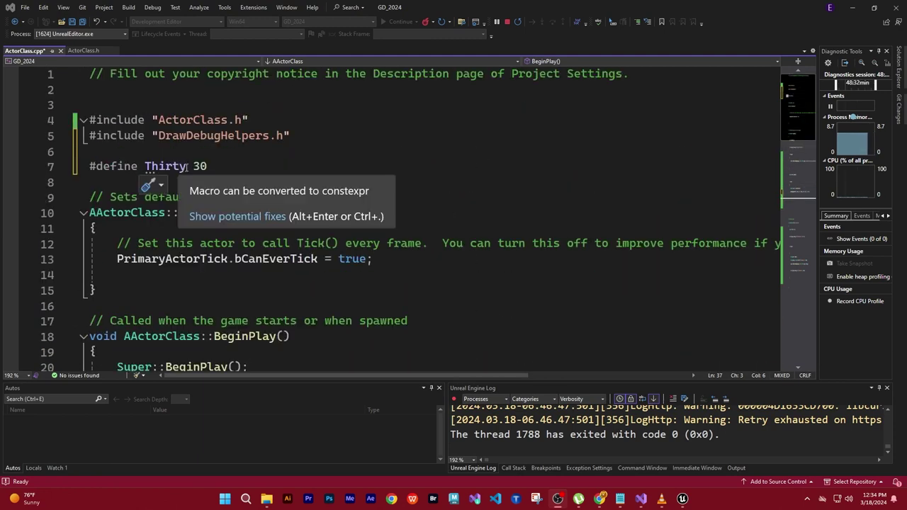
{"action": "double_click", "coordinate": [151, 167]}
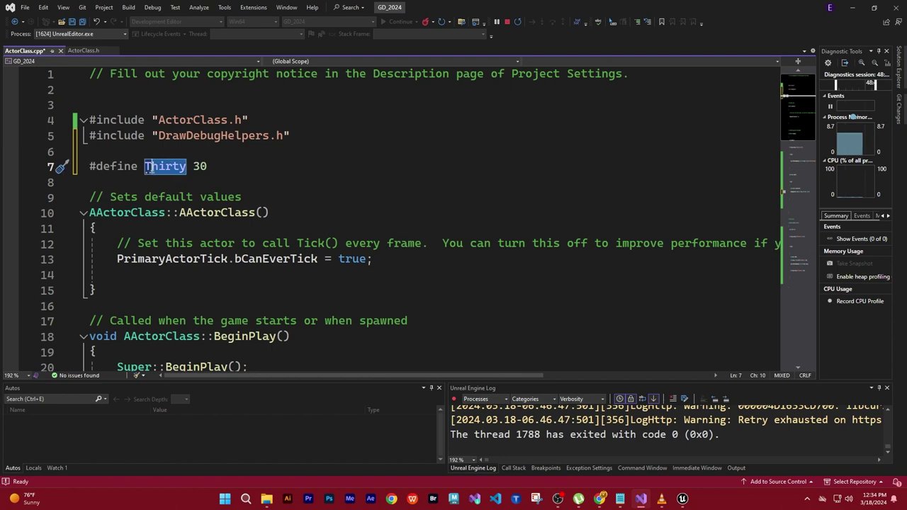
{"action": "mouse_move", "coordinate": [151, 169]}
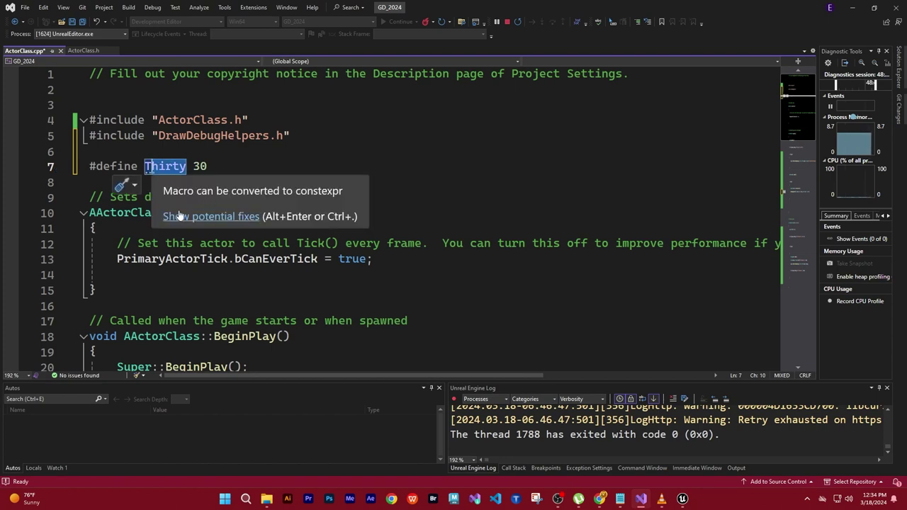
{"action": "type", "text": "THIRTY"}
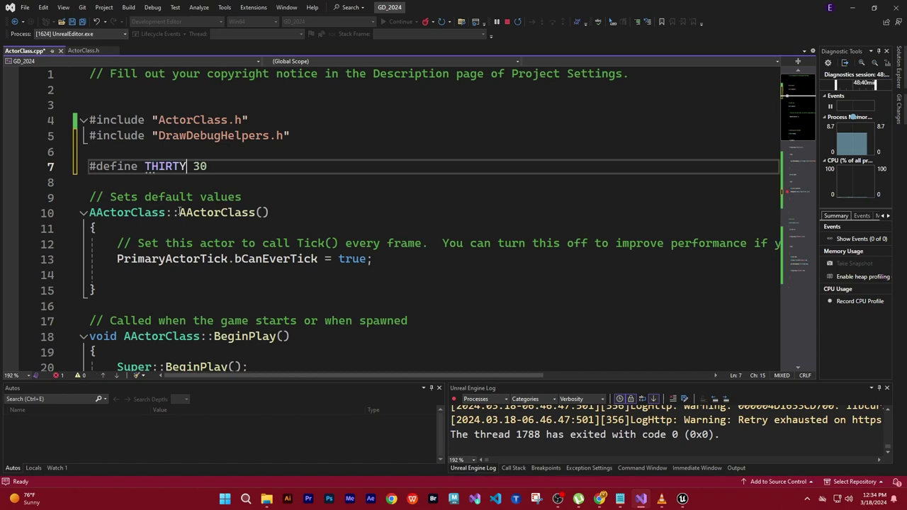
{"action": "left_click", "coordinate": [259, 166]}
{"action": "scroll", "coordinate": [475, 217], "scroll_direction": "down", "scroll_amount": 1}
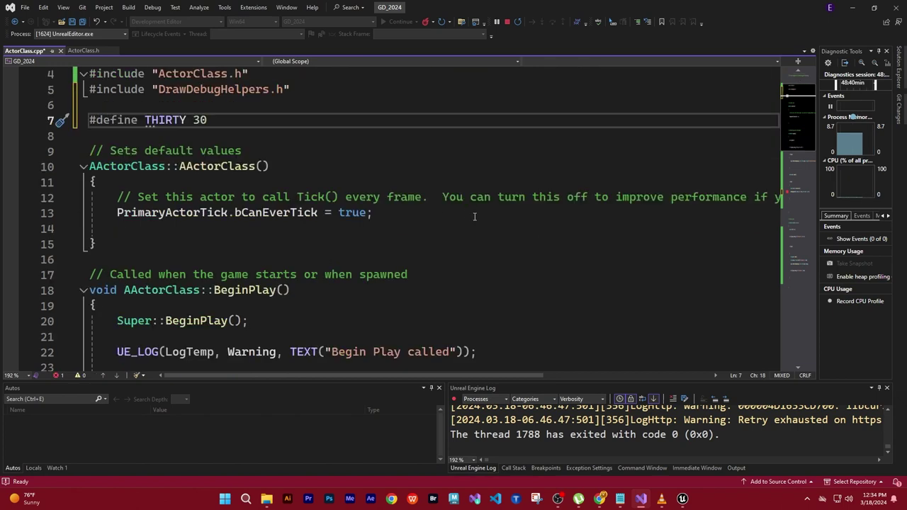
{"action": "scroll", "coordinate": [475, 217], "scroll_direction": "up", "scroll_amount": 1}
{"action": "scroll", "coordinate": [475, 216], "scroll_direction": "down", "scroll_amount": 2}
{"action": "scroll", "coordinate": [474, 216], "scroll_direction": "down", "scroll_amount": 2}
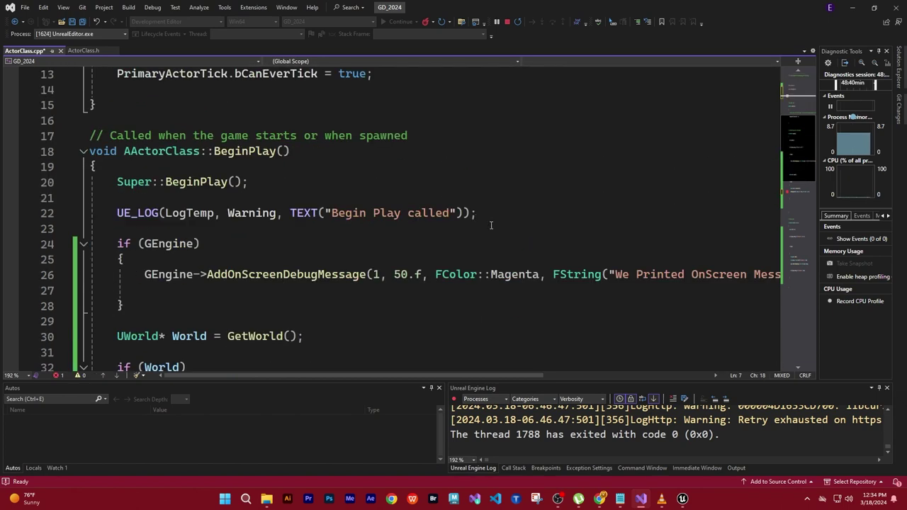
{"action": "scroll", "coordinate": [473, 299], "scroll_direction": "down", "scroll_amount": 1}
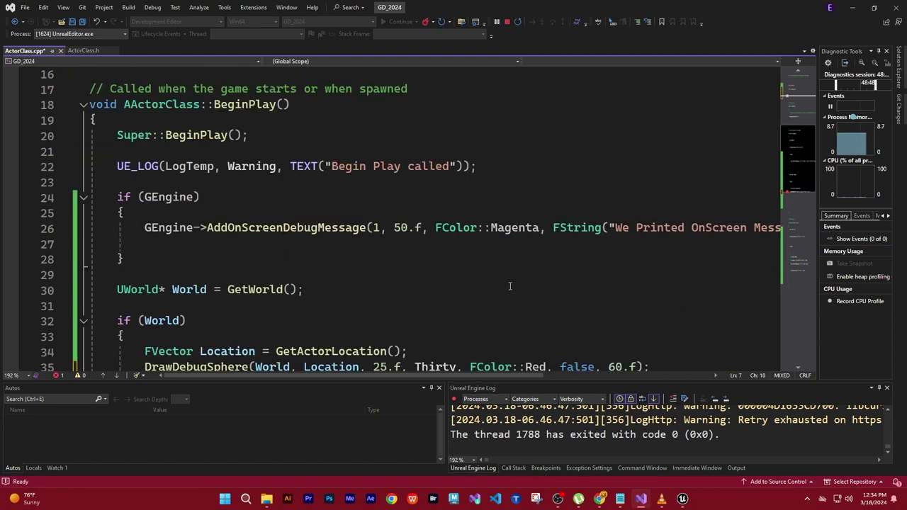
{"action": "scroll", "coordinate": [507, 284], "scroll_direction": "down", "scroll_amount": 3}
{"action": "double_click", "coordinate": [453, 234]}
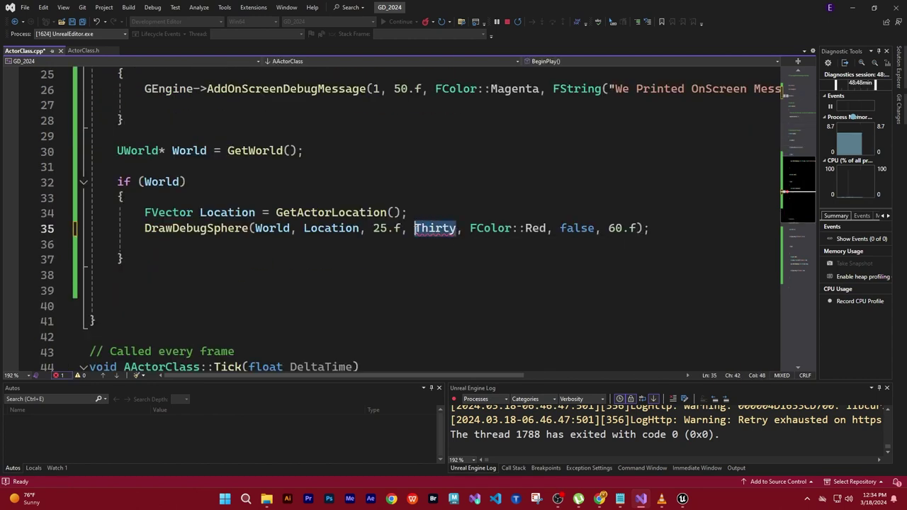
{"action": "type", "text": "THIRTY"}
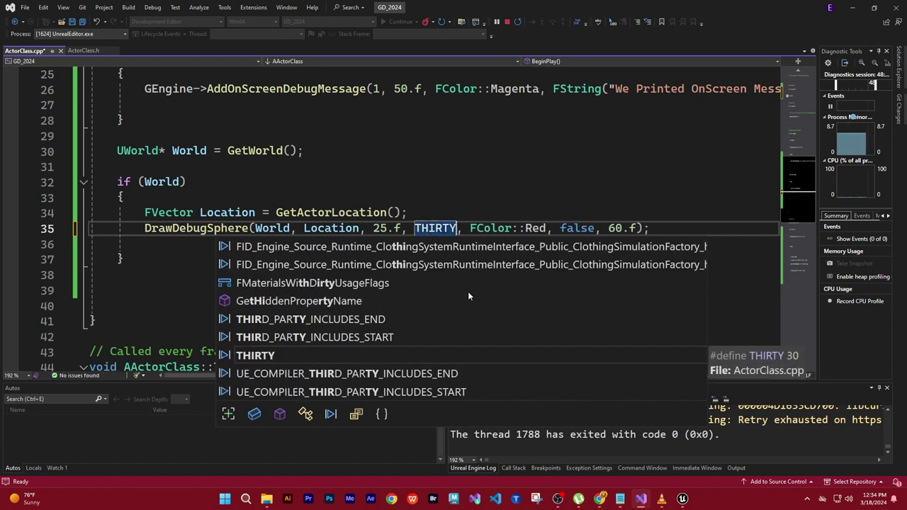
{"action": "left_click", "coordinate": [477, 181]}
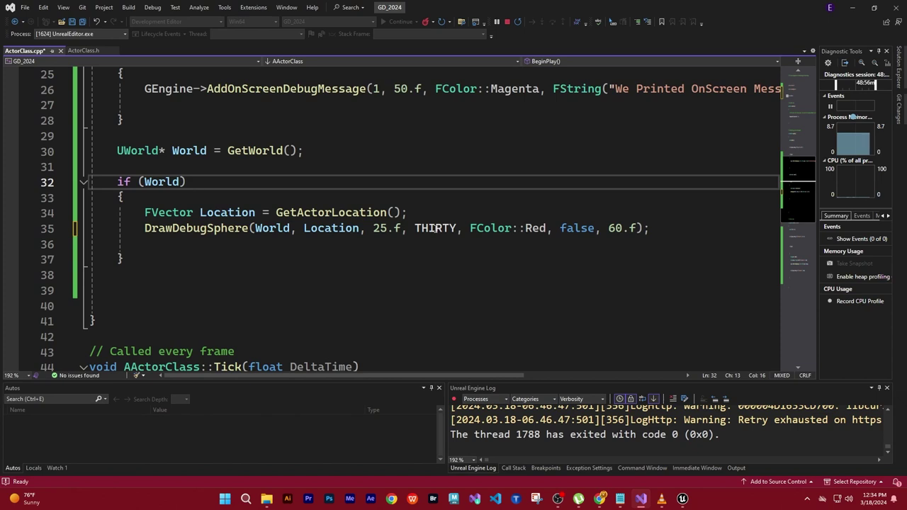
{"action": "right_click", "coordinate": [435, 228]}
{"action": "left_click", "coordinate": [430, 251]}
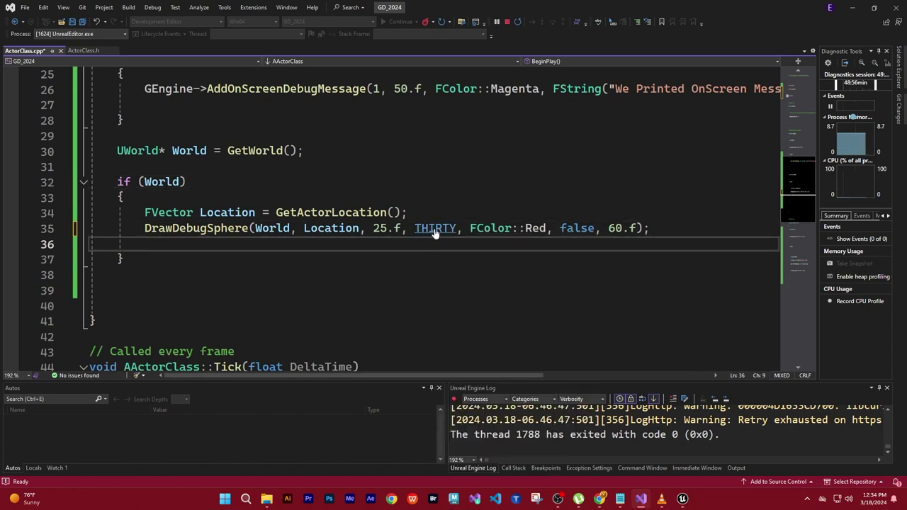
{"action": "right_click", "coordinate": [435, 230]}
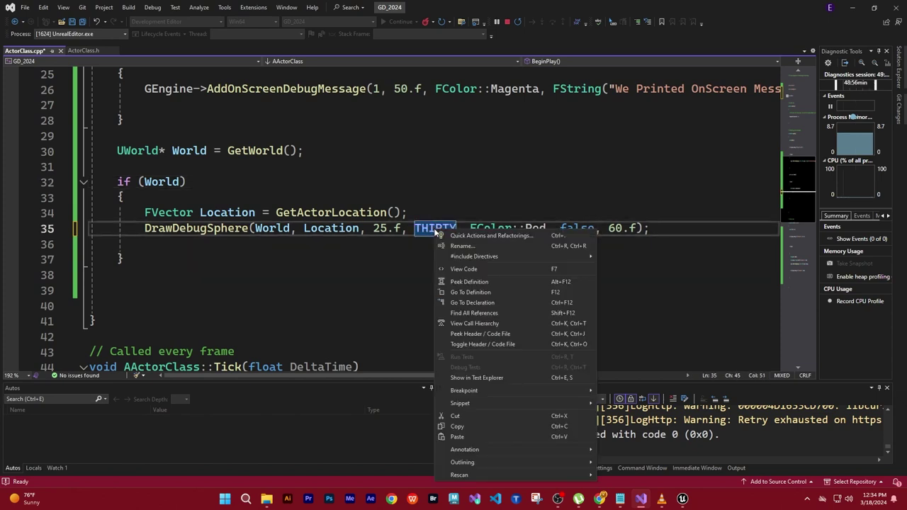
{"action": "left_click", "coordinate": [431, 256]}
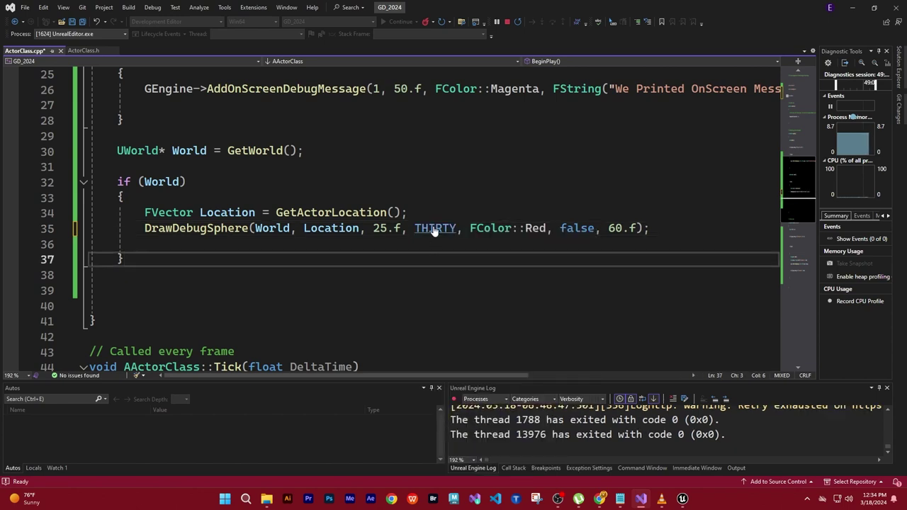
{"action": "left_click", "coordinate": [436, 228]}
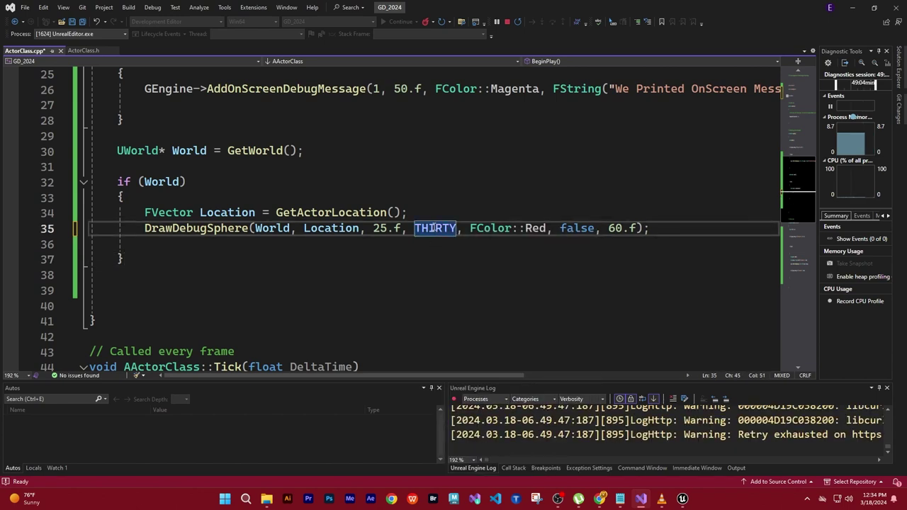
{"action": "left_click", "coordinate": [464, 275]}
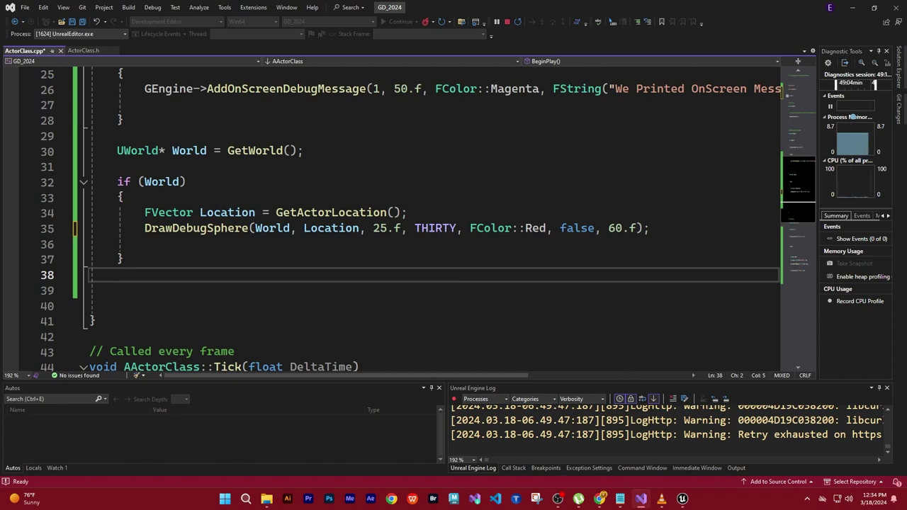
{"action": "key", "text": "Up"}
{"action": "key", "text": "End"}
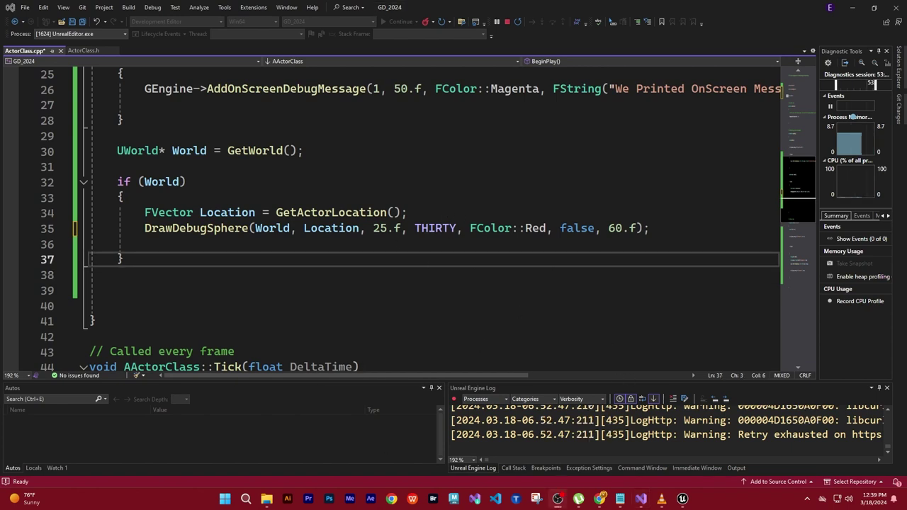
Replace the Notepad heading with 'Now Lets Make Function Macros' and minimize Notepad.
{"action": "key", "text": "alt+Tab"}
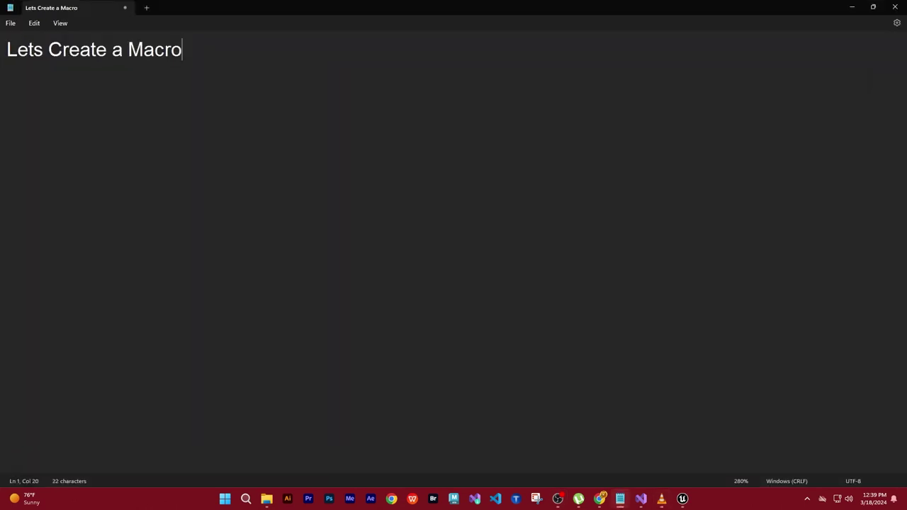
{"action": "left_click_drag", "start_coordinate": [194, 49], "coordinate": [1, 48]}
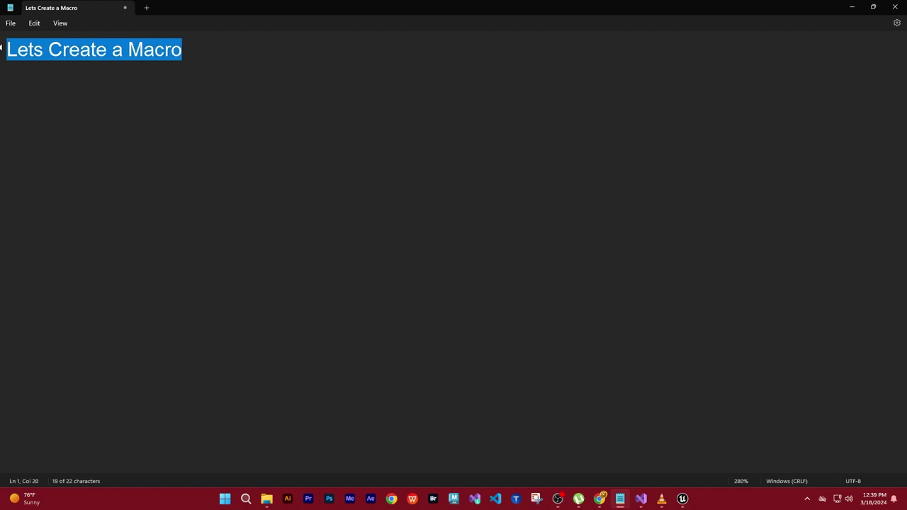
{"action": "type", "text": "Now "}
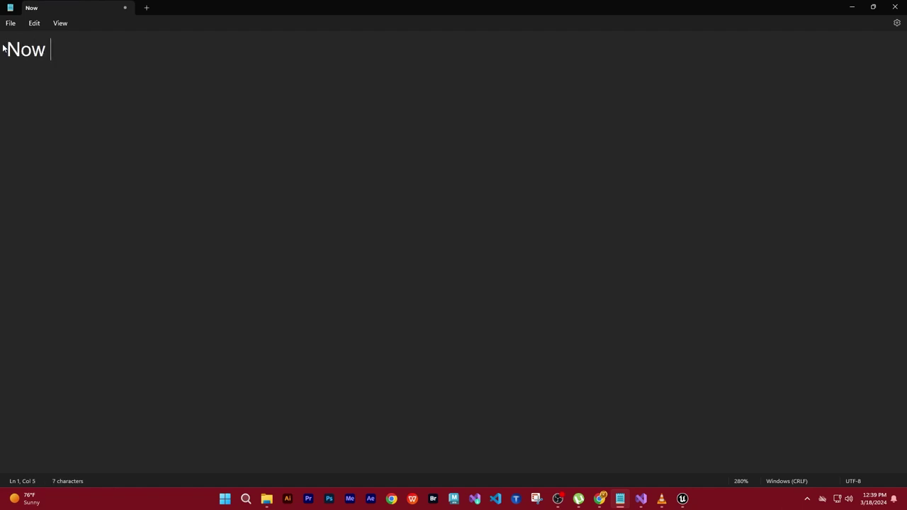
{"action": "type", "text": "Lets "}
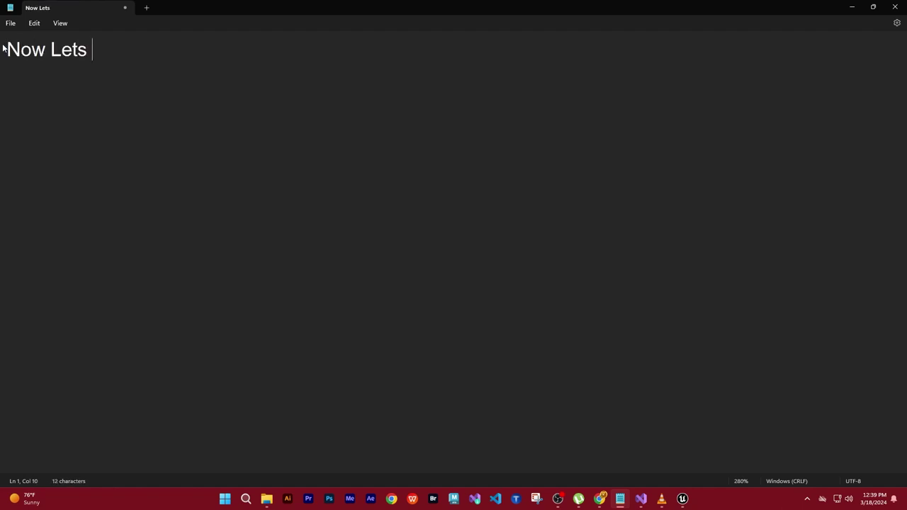
{"action": "type", "text": "Make "}
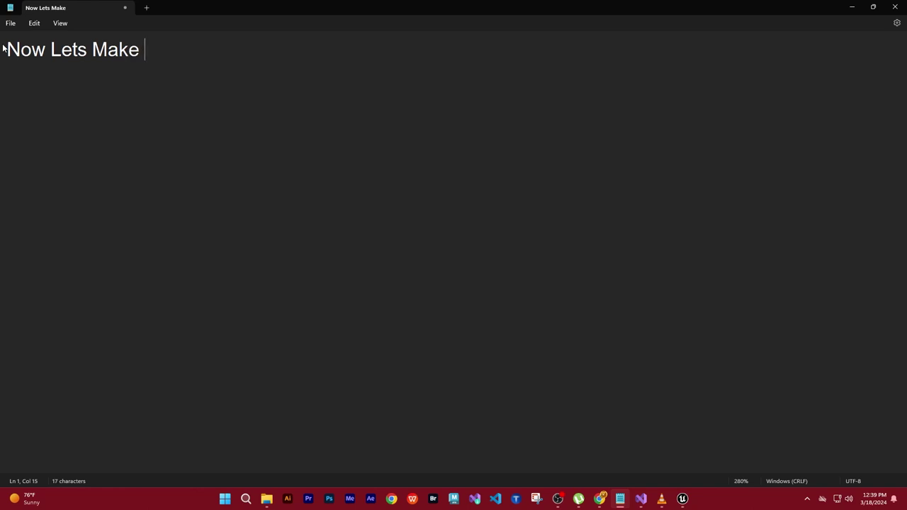
{"action": "type", "text": "Function Macros"}
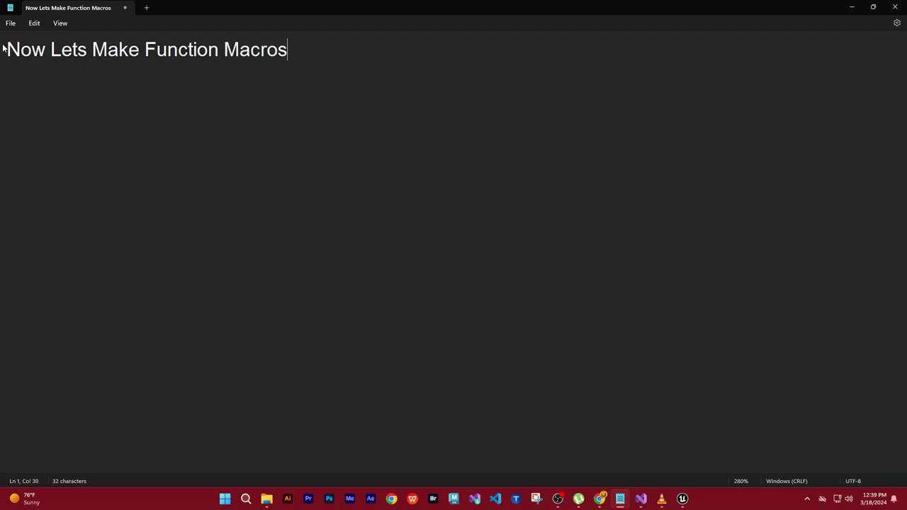
{"action": "left_click", "coordinate": [714, 125]}
{"action": "left_click", "coordinate": [852, 9]}
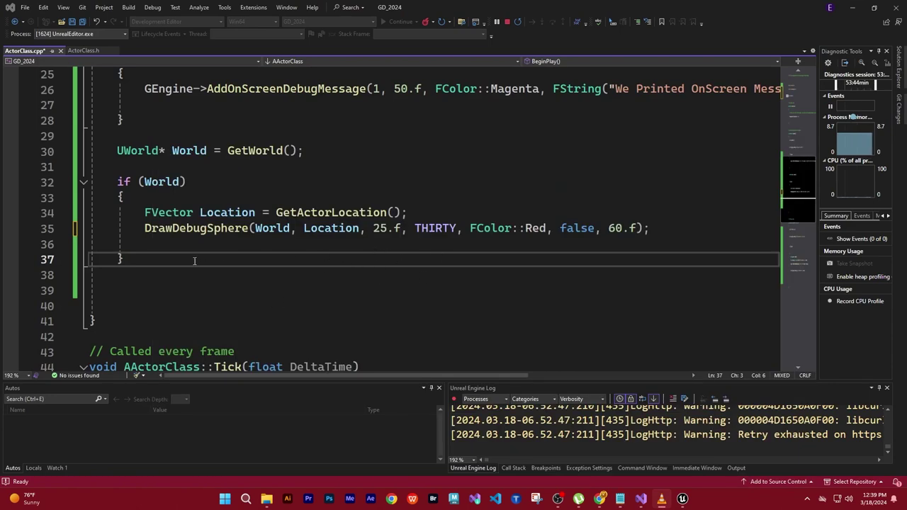
Copy the '#define THIRTY 30' line onto line 8, then delete 'THIRTY 30' from the copy.
{"action": "scroll", "coordinate": [323, 259], "scroll_direction": "up", "scroll_amount": 2}
{"action": "scroll", "coordinate": [331, 258], "scroll_direction": "up", "scroll_amount": 2}
{"action": "scroll", "coordinate": [330, 259], "scroll_direction": "up", "scroll_amount": 2}
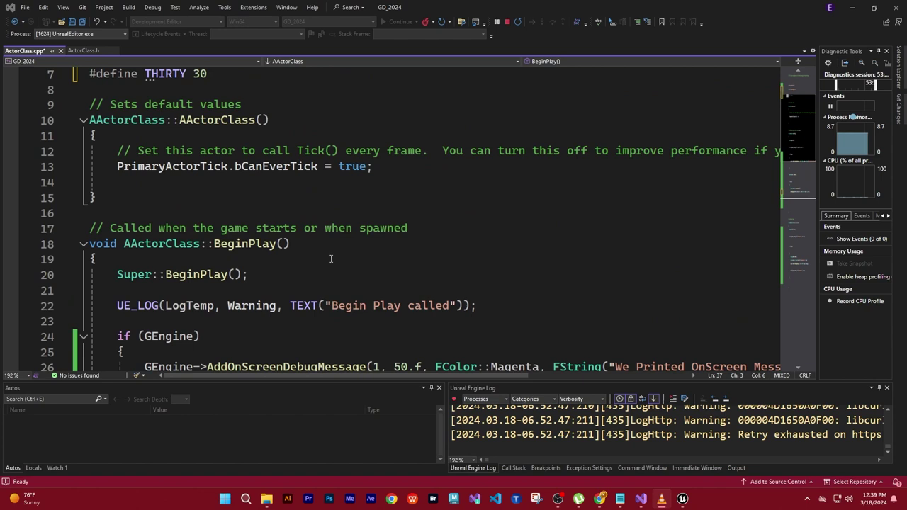
{"action": "scroll", "coordinate": [330, 258], "scroll_direction": "up", "scroll_amount": 2}
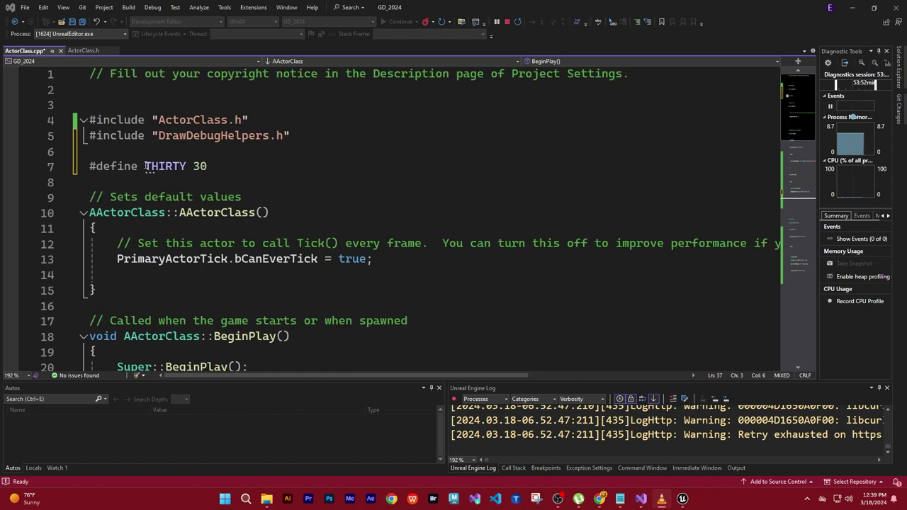
{"action": "left_click", "coordinate": [226, 168]}
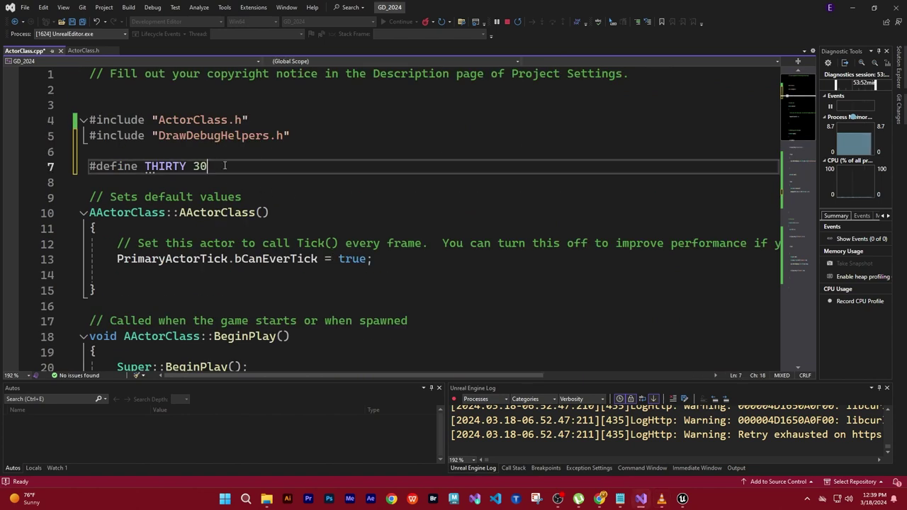
{"action": "left_click_drag", "start_coordinate": [226, 169], "coordinate": [66, 175]}
{"action": "key", "text": "ctrl+c"}
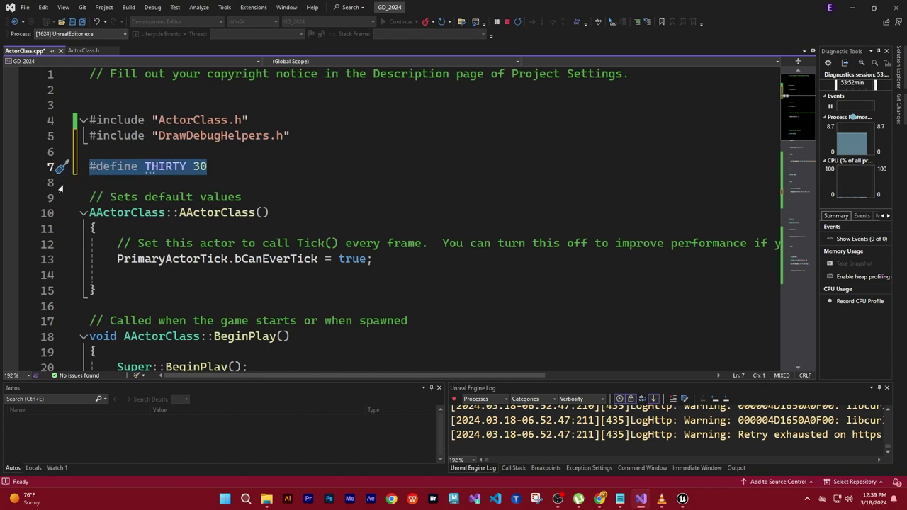
{"action": "left_click", "coordinate": [210, 169]}
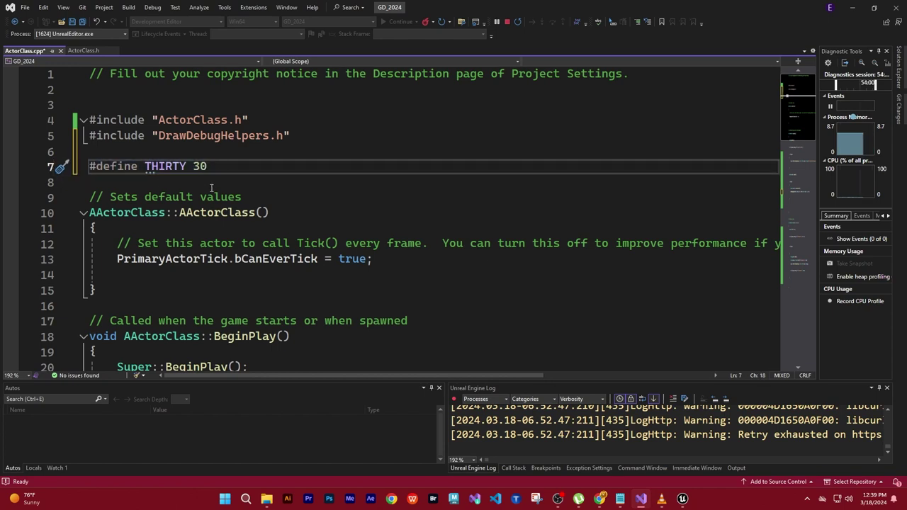
{"action": "key", "text": "Return"}
{"action": "key", "text": "Return"}
{"action": "key", "text": "Up"}
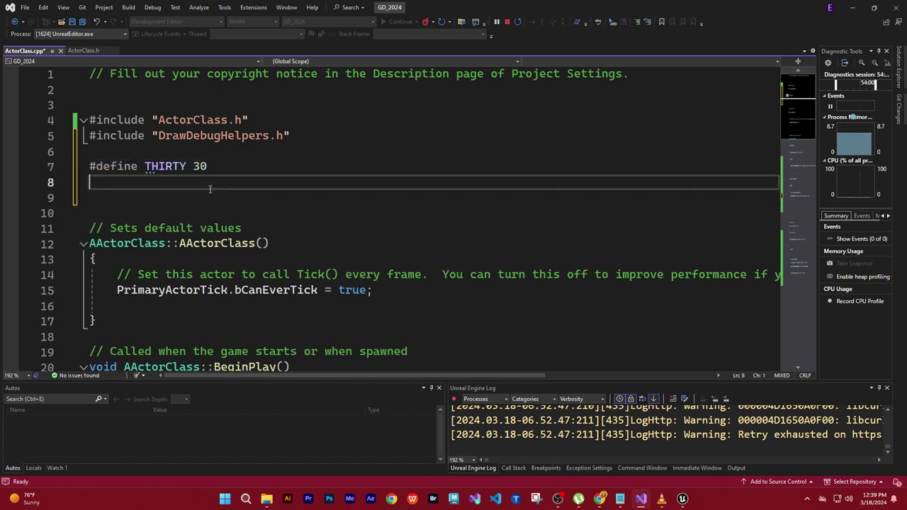
{"action": "key", "text": "ctrl+v"}
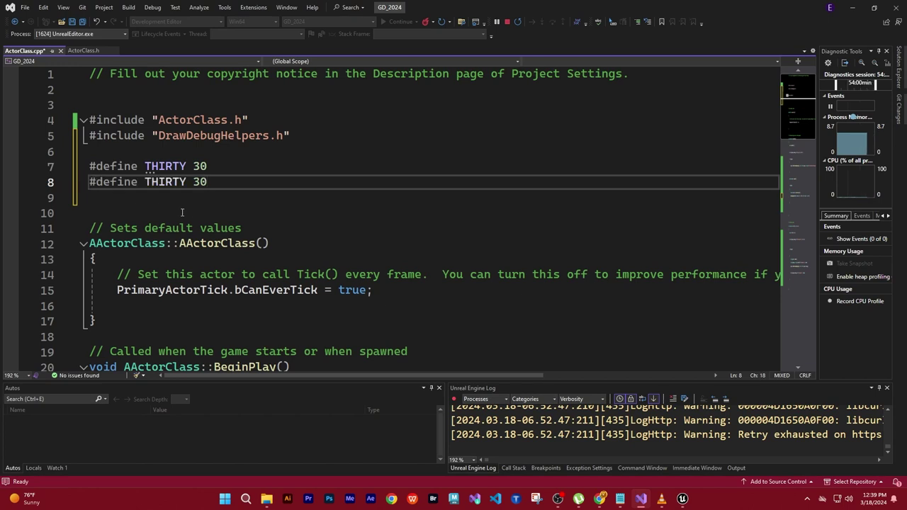
{"action": "left_click_drag", "start_coordinate": [145, 182], "coordinate": [271, 185]}
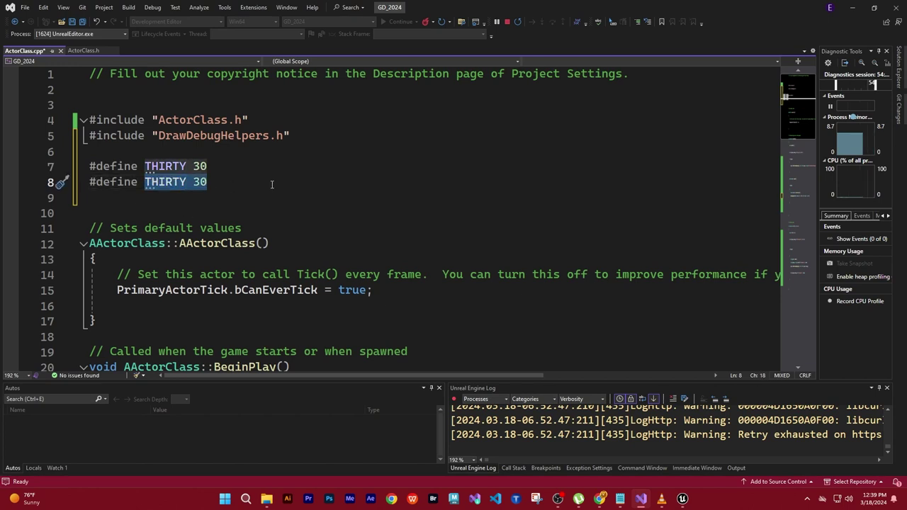
{"action": "key", "text": "BackSpace"}
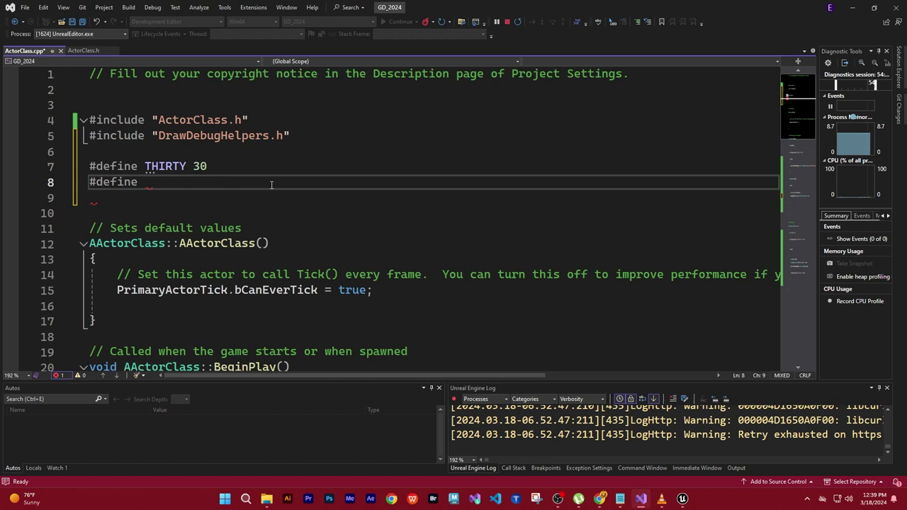
Type 'DRAW_SPHERE(Location)' after #define on line 8.
{"action": "type", "text": "Dra"}
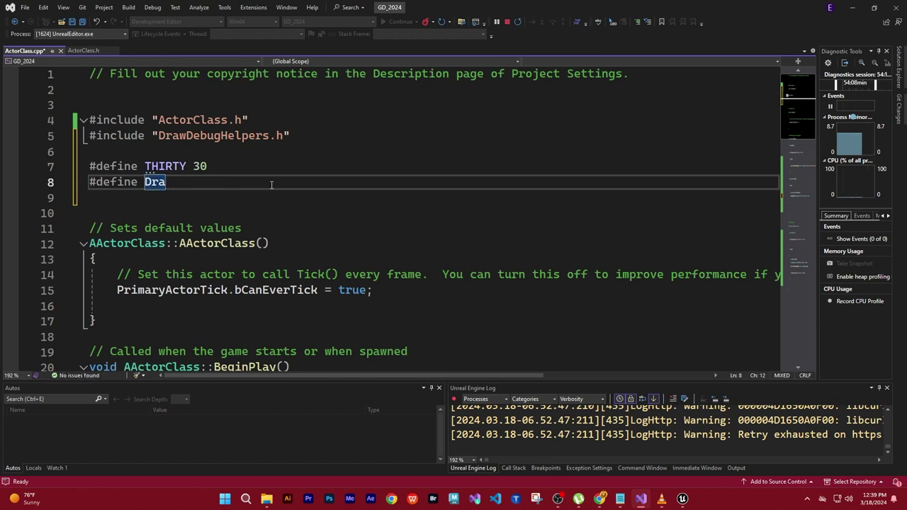
{"action": "key", "text": "BackSpace"}
{"action": "key", "text": "BackSpace"}
{"action": "type", "text": "RA"}
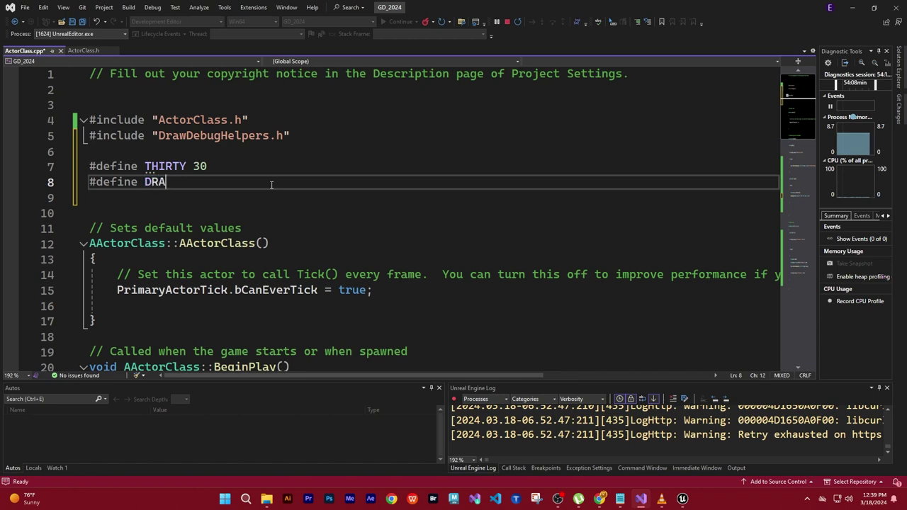
{"action": "type", "text": "W_SPHERE"}
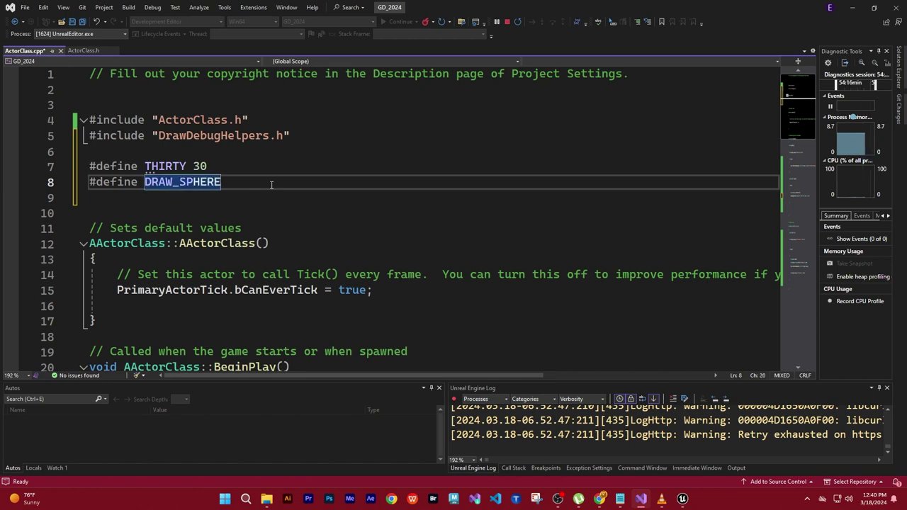
{"action": "type", "text": "(Location"}
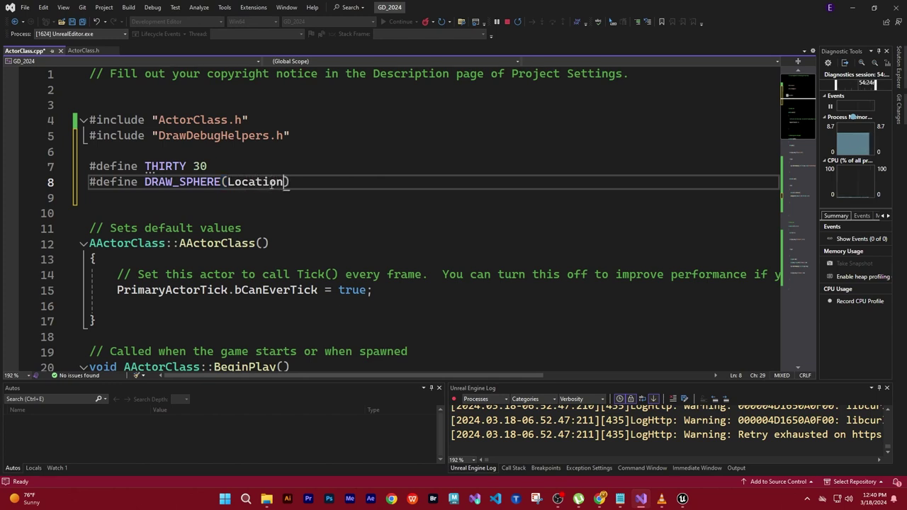
Add a brace block under the DRAW_SPHERE macro, then delete it again.
{"action": "left_click", "coordinate": [301, 183]}
{"action": "type", "text": "{"}
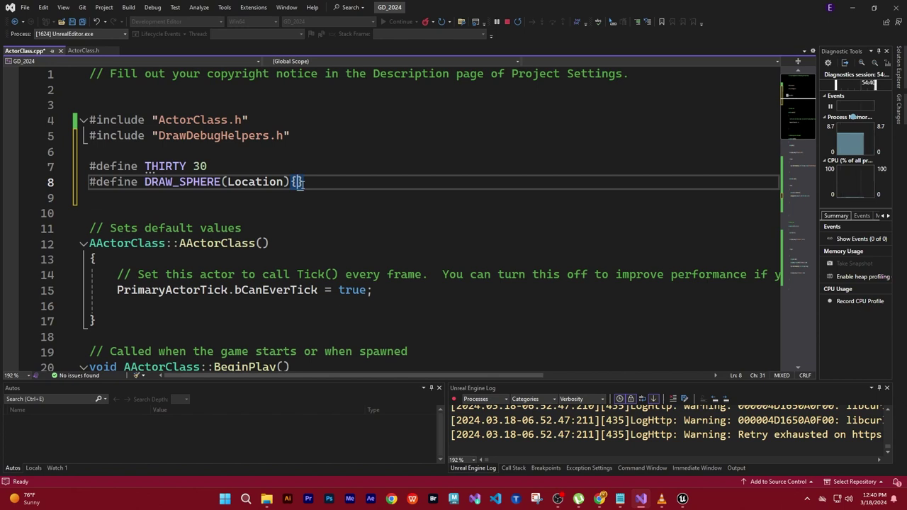
{"action": "key", "text": "Return"}
{"action": "key", "text": "Return"}
{"action": "key", "text": "Return"}
{"action": "key", "text": "Return"}
{"action": "left_click", "coordinate": [287, 185]}
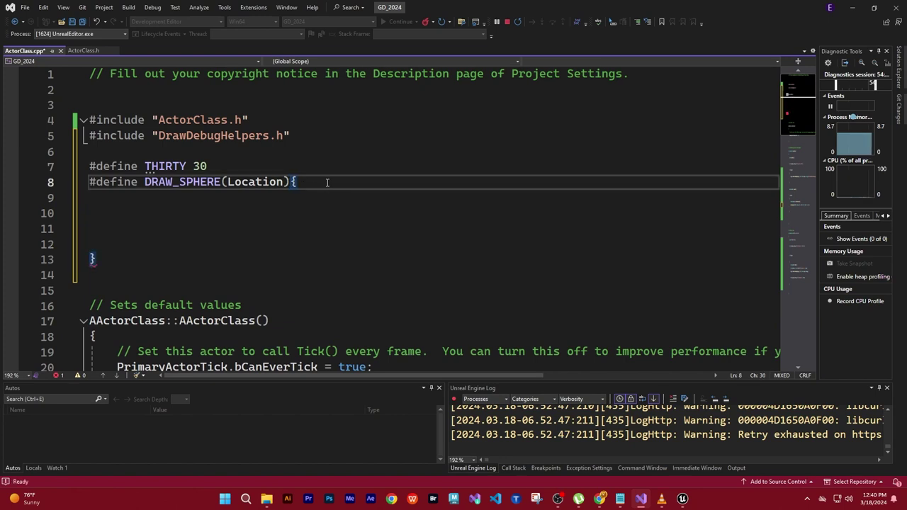
{"action": "key", "text": "Return"}
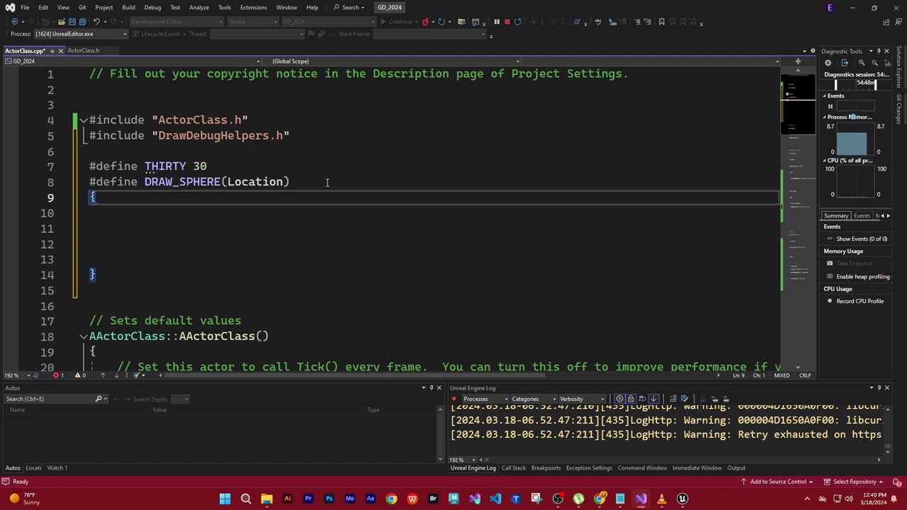
{"action": "key", "text": "Return"}
{"action": "key", "text": "Return"}
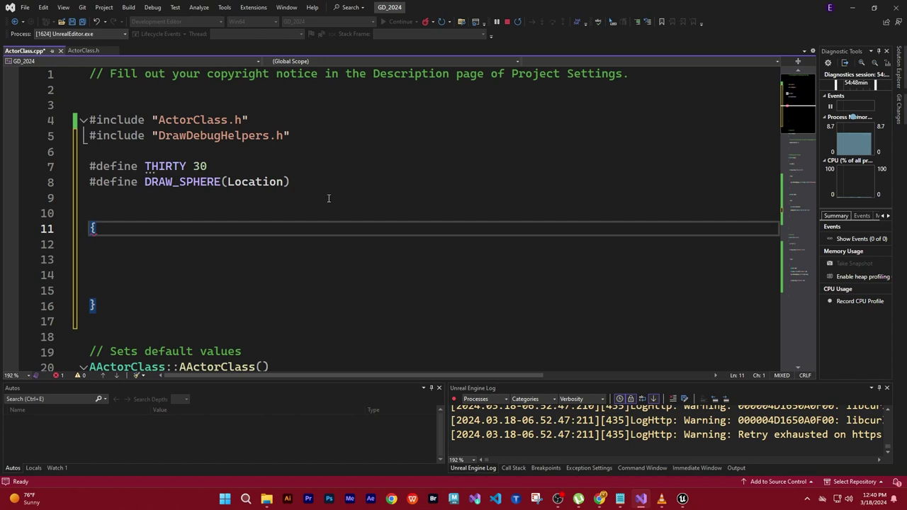
{"action": "left_click", "coordinate": [105, 203]}
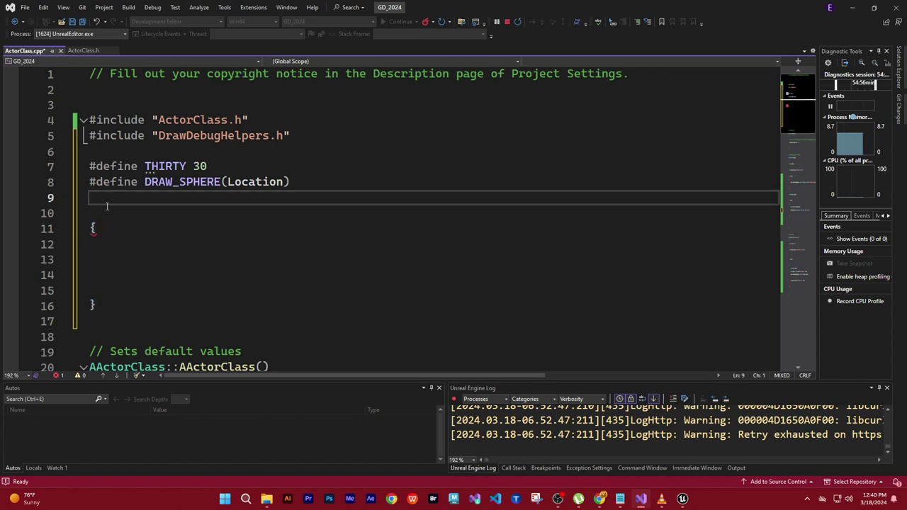
{"action": "left_click", "coordinate": [100, 211]}
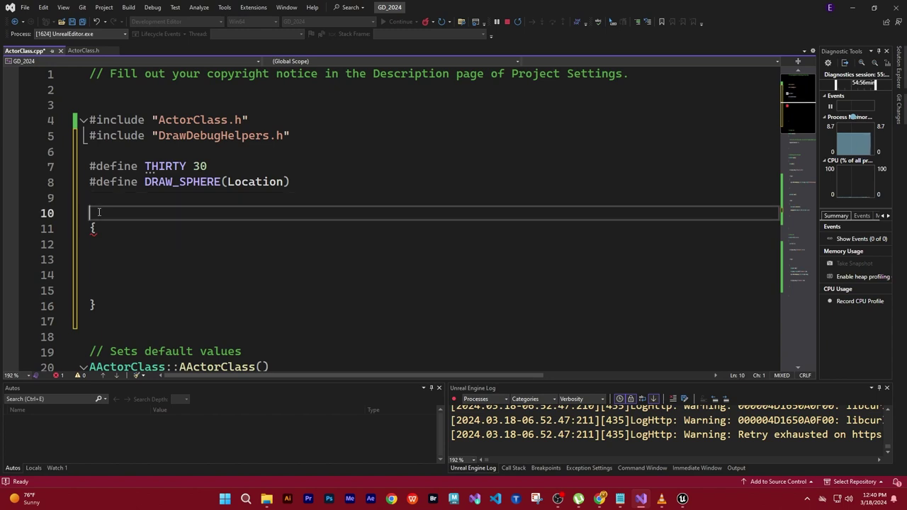
{"action": "left_click", "coordinate": [91, 228]}
{"action": "left_click", "coordinate": [128, 305], "text": "shift"}
{"action": "key", "text": "BackSpace"}
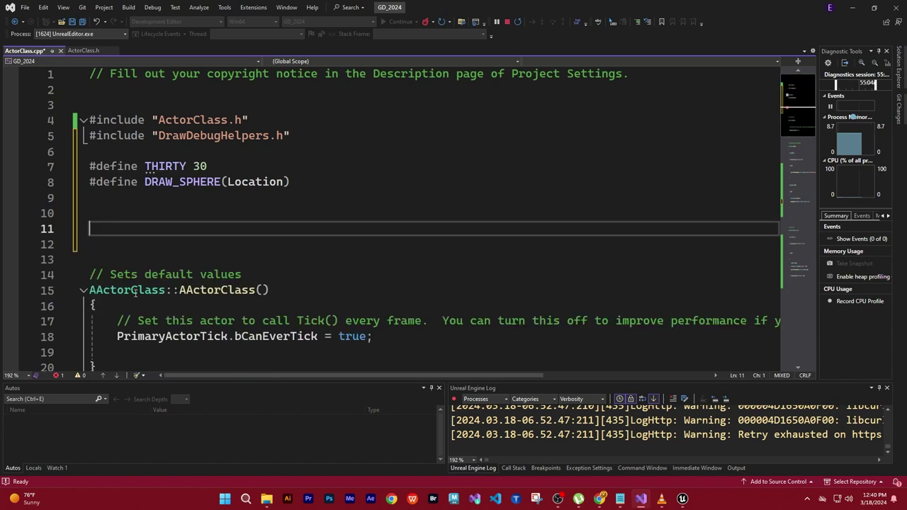
{"action": "key", "text": "BackSpace"}
{"action": "key", "text": "BackSpace"}
{"action": "left_click", "coordinate": [311, 186]}
Write the macro body 'if (GetWorld()) DrawDebugSphere(GetWorld(), Location, 25.f), 12, FColor::'.
{"action": "type", "text": "if "}
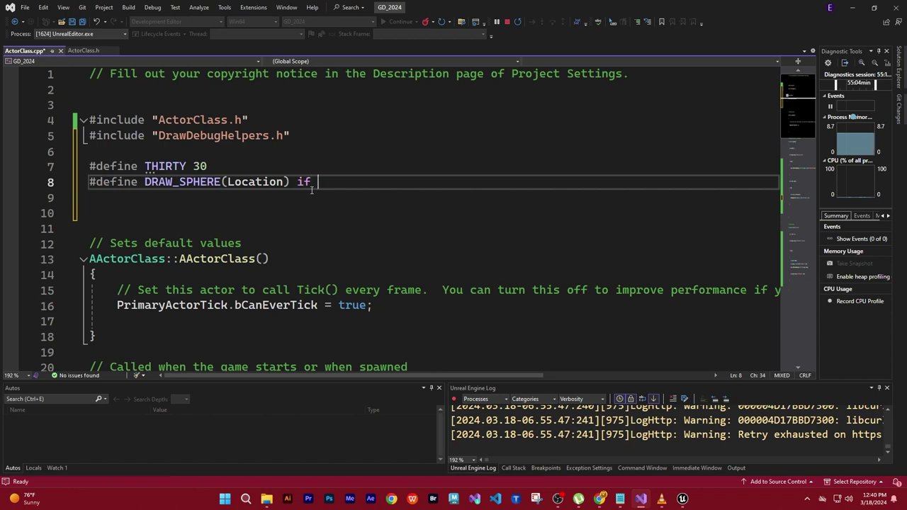
{"action": "type", "text": "("}
{"action": "type", "text": "Get"}
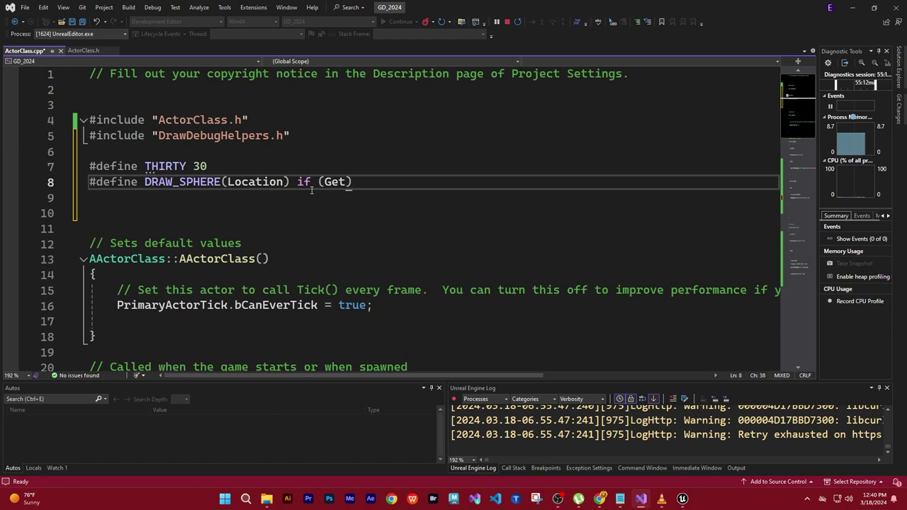
{"action": "type", "text": "World("}
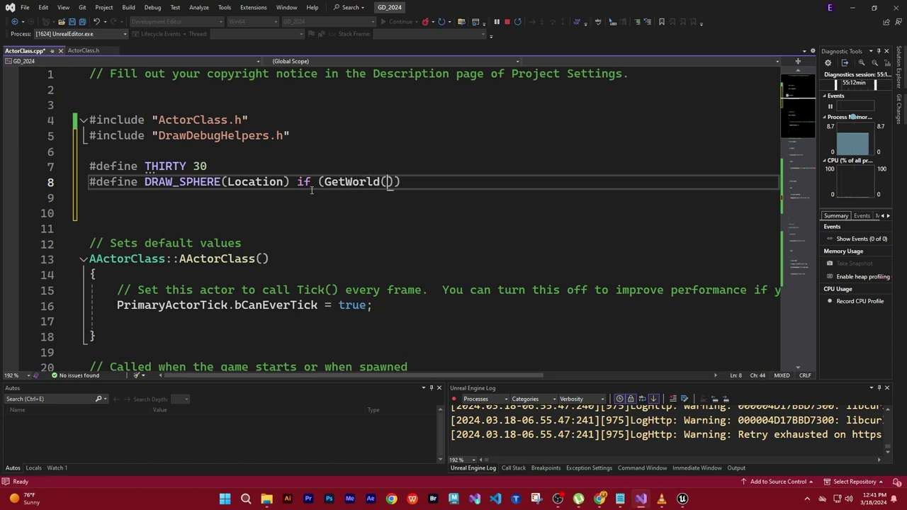
{"action": "type", "text": ")) "}
{"action": "type", "text": "DrawDebugSphere"}
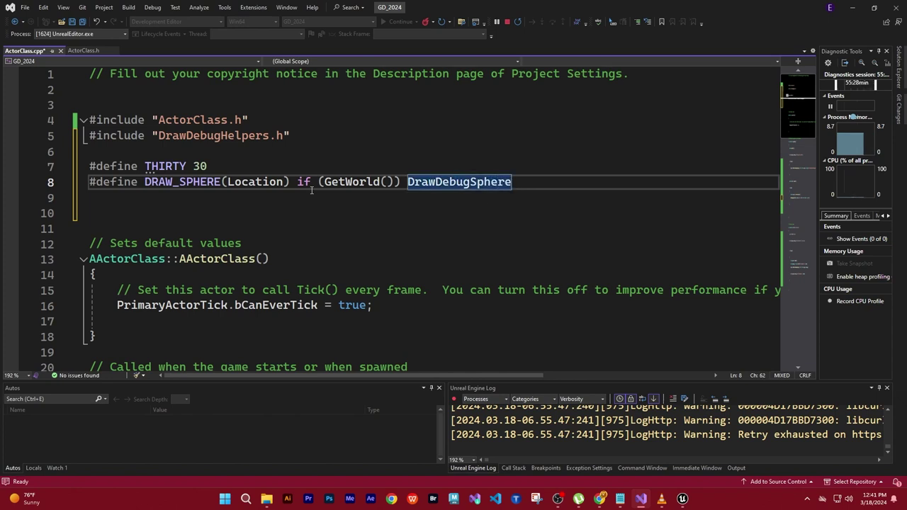
{"action": "type", "text": "(Get"}
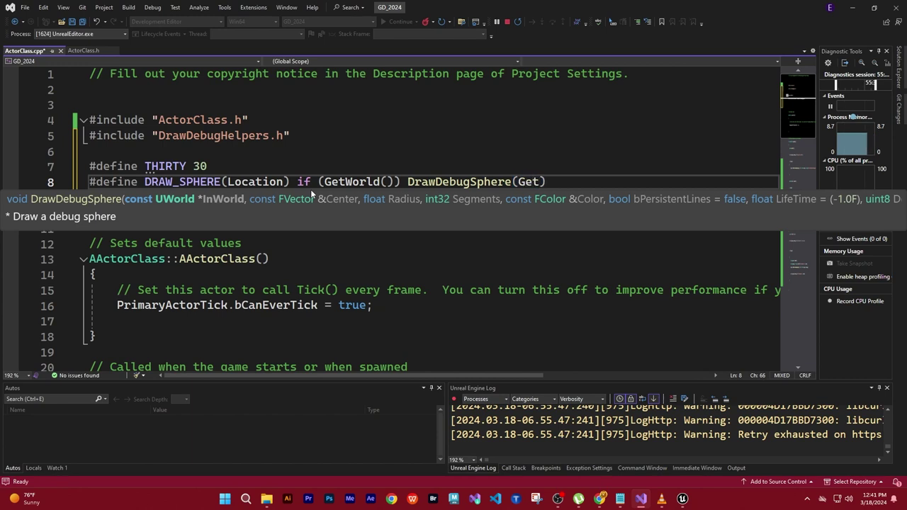
{"action": "type", "text": "World"}
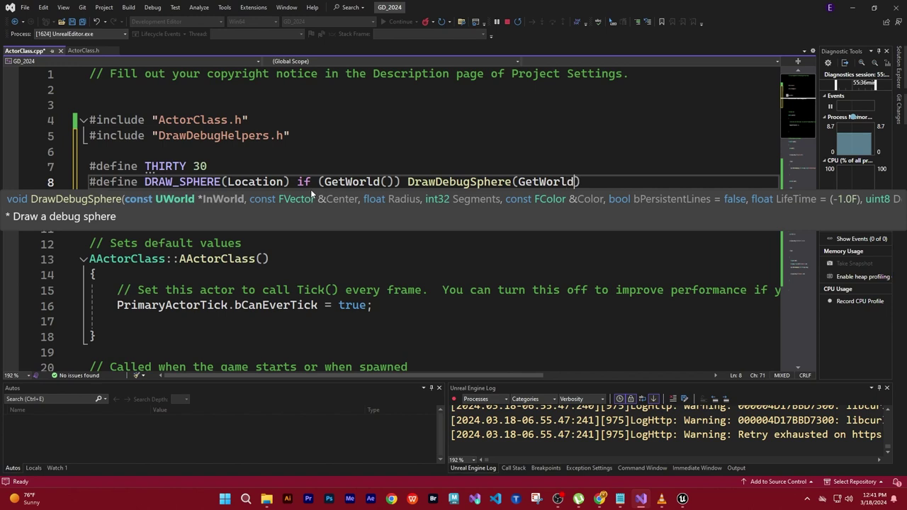
{"action": "type", "text": "("}
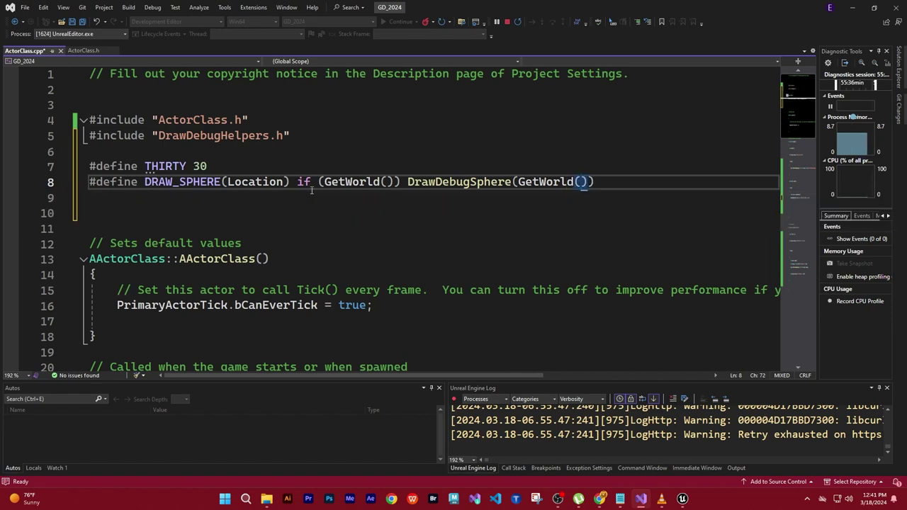
{"action": "type", "text": ","}
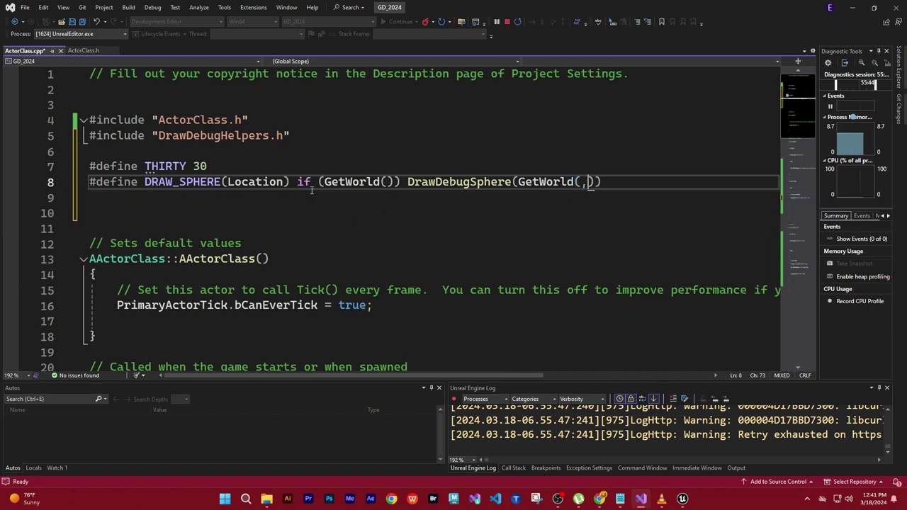
{"action": "key", "text": "BackSpace"}
{"action": "key", "text": "Right"}
{"action": "type", "text": ",."}
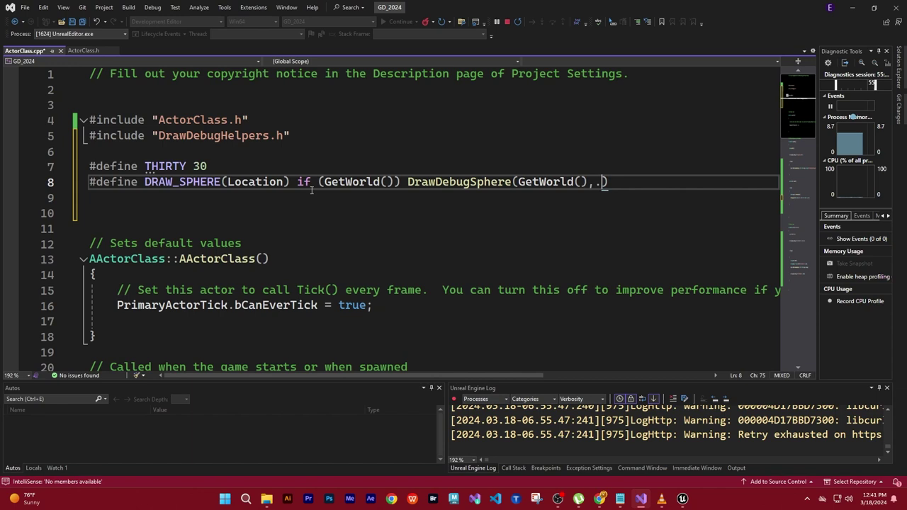
{"action": "key", "text": "BackSpace"}
{"action": "type", "text": "Location"}
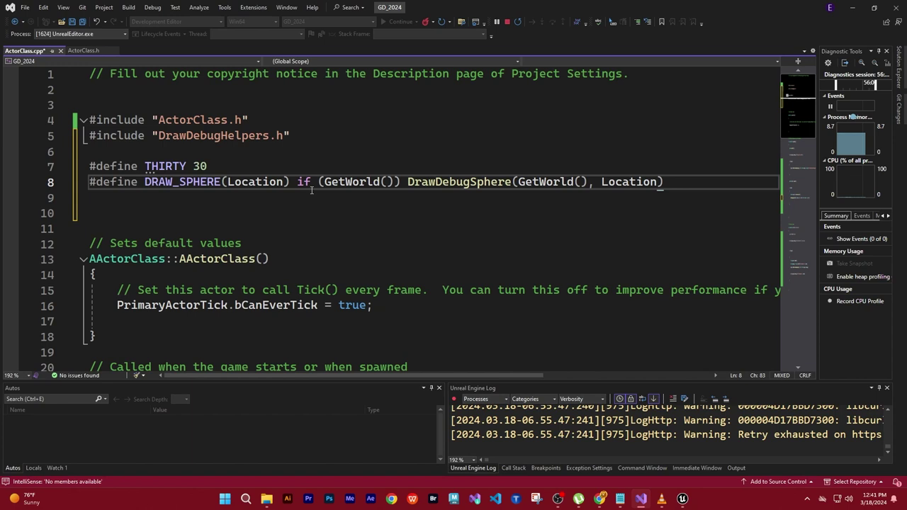
{"action": "type", "text": ","}
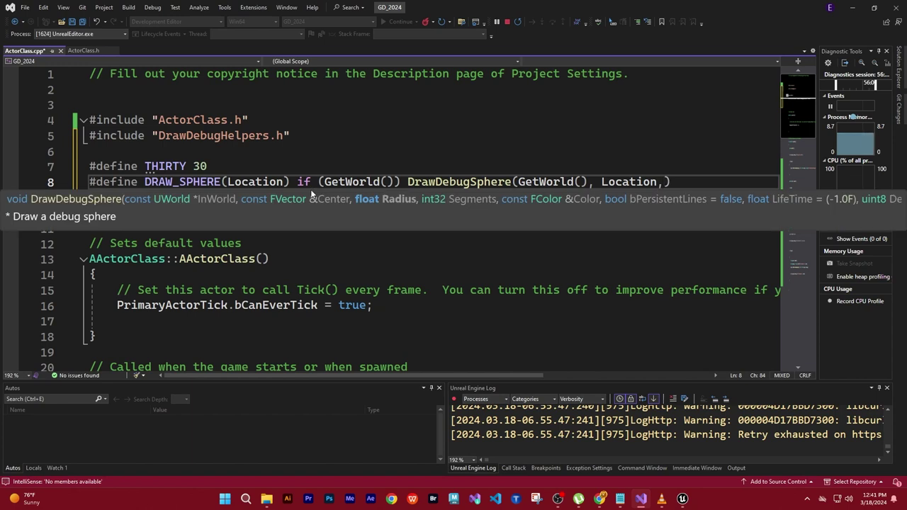
{"action": "type", "text": " 25."}
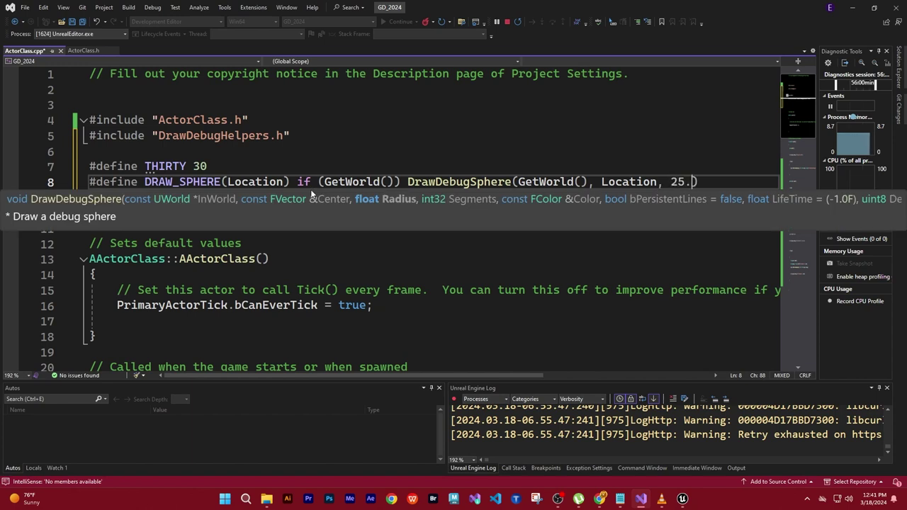
{"action": "type", "text": "f"}
{"action": "type", "text": ")"}
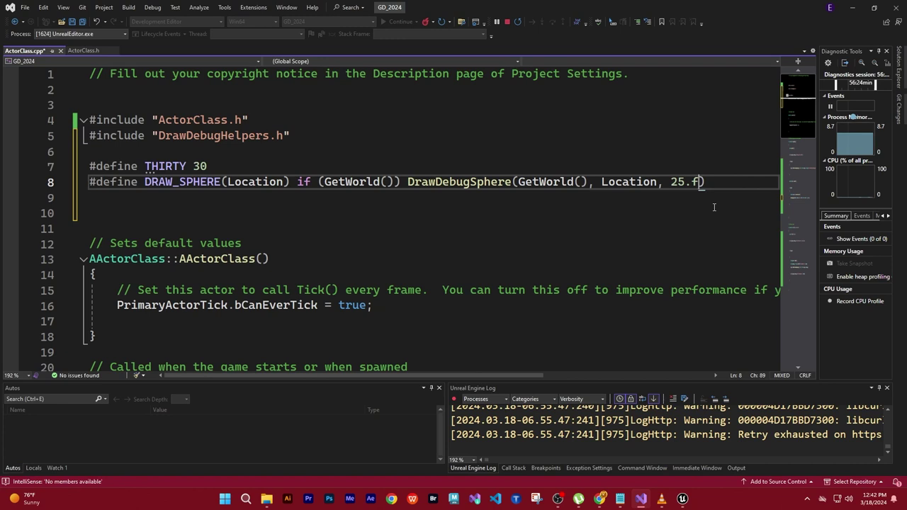
{"action": "type", "text": ", 12"}
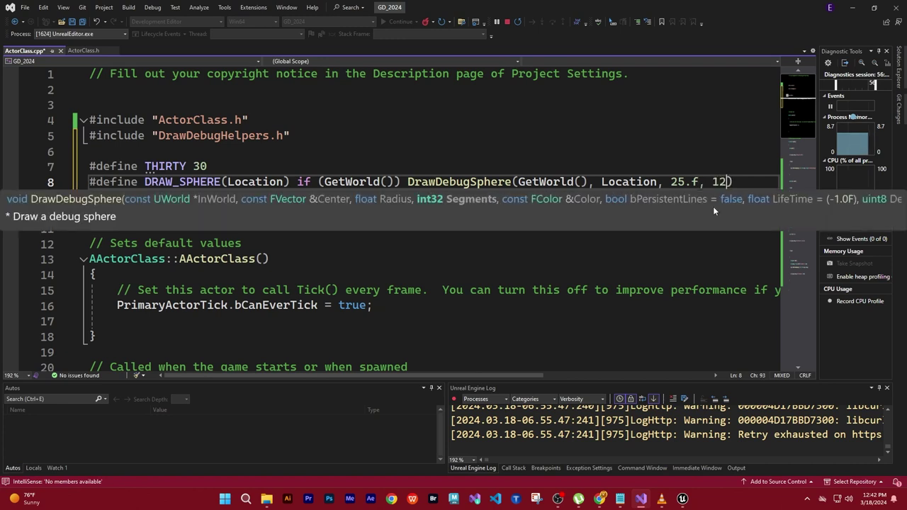
{"action": "type", "text": ", "}
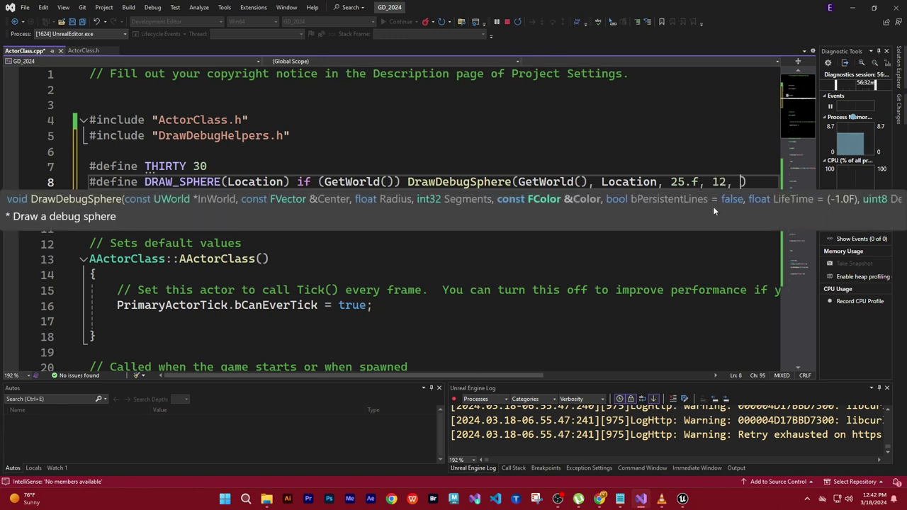
{"action": "type", "text": "FColo"}
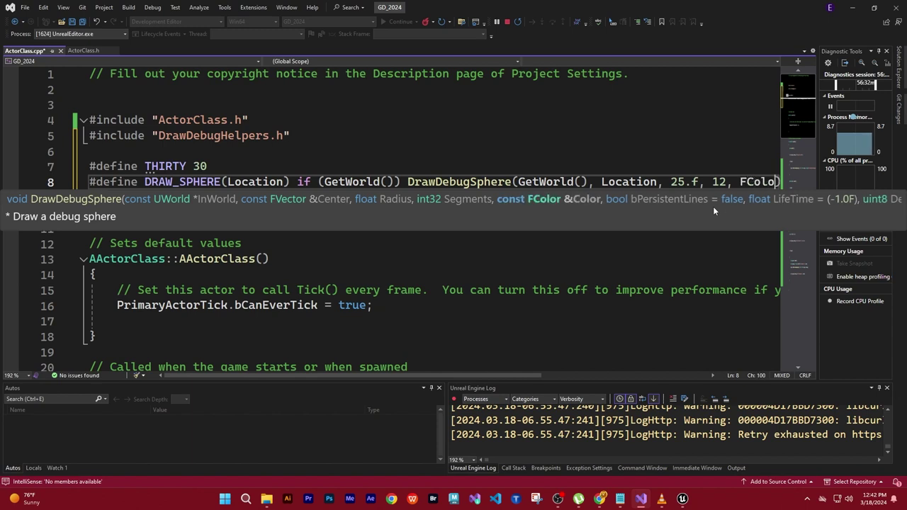
{"action": "type", "text": "r"}
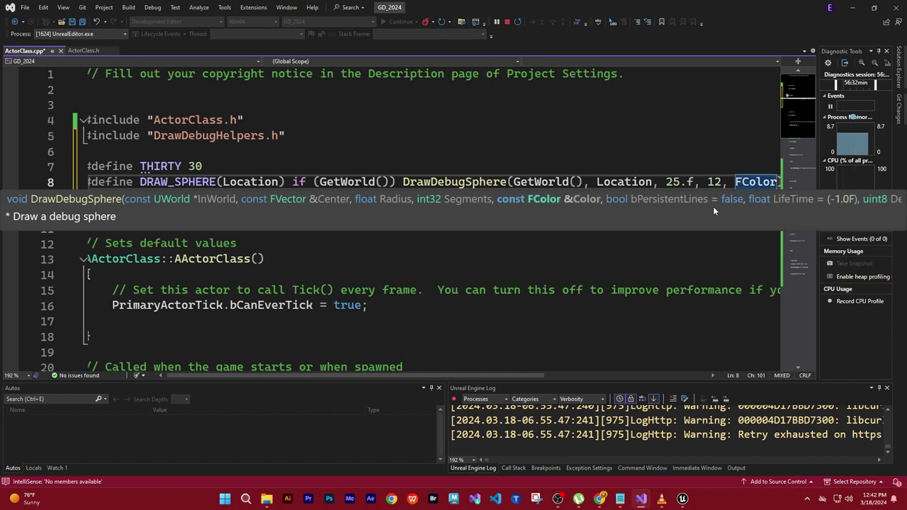
{"action": "type", "text": "::"}
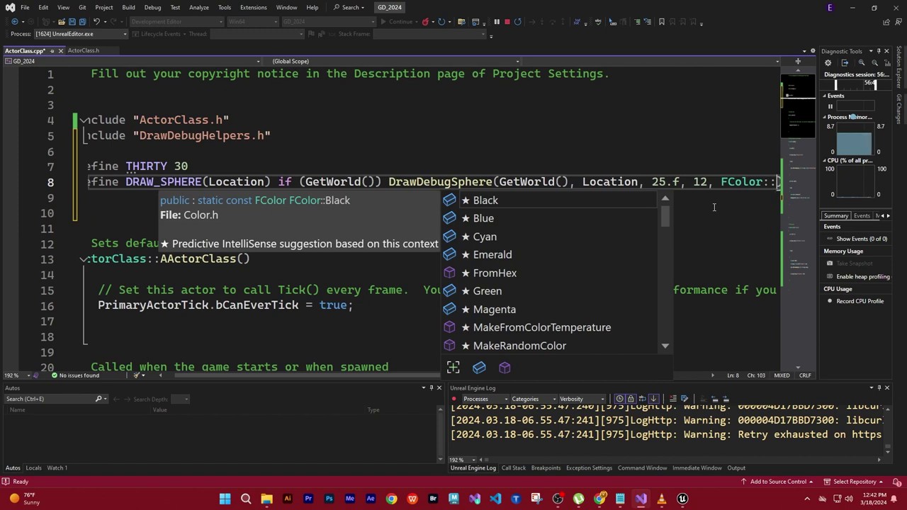
Choose FColor::Green as the sphere colour and change the segment count from 12 to 24.
{"action": "left_click", "coordinate": [495, 293]}
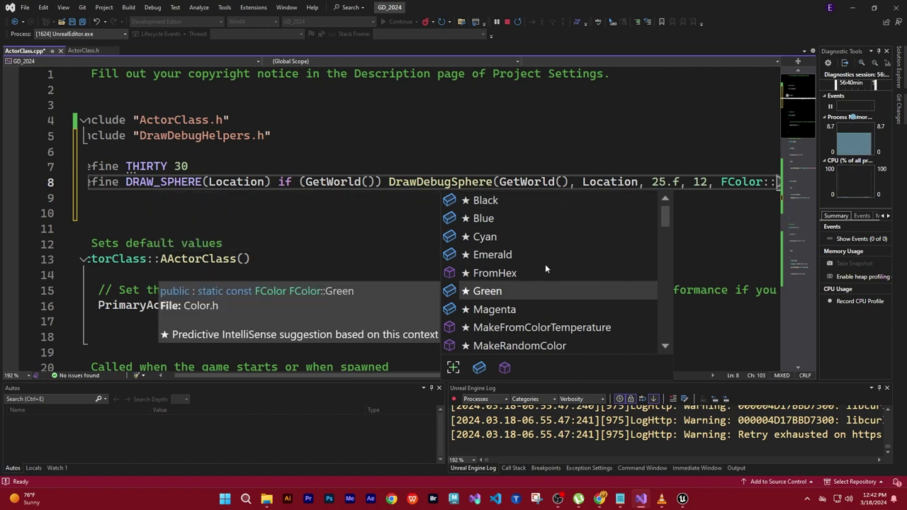
{"action": "key", "text": "Return"}
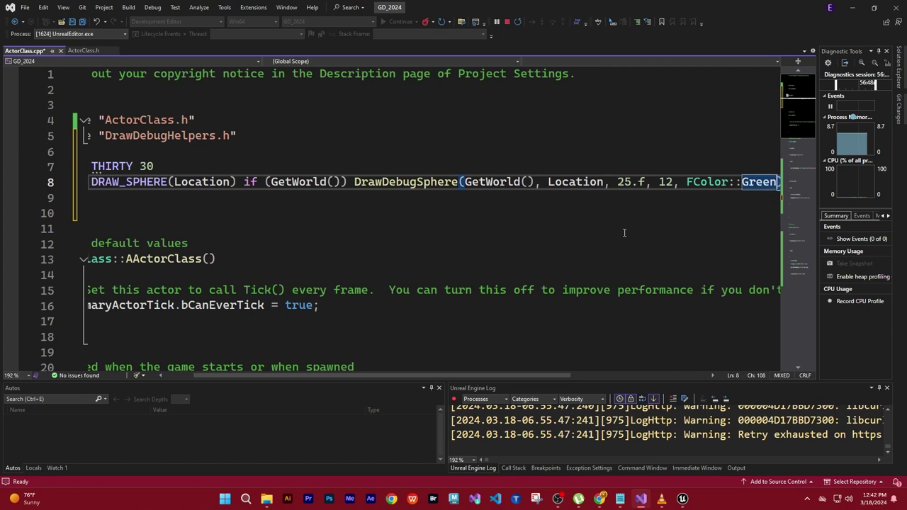
{"action": "left_click", "coordinate": [660, 182]}
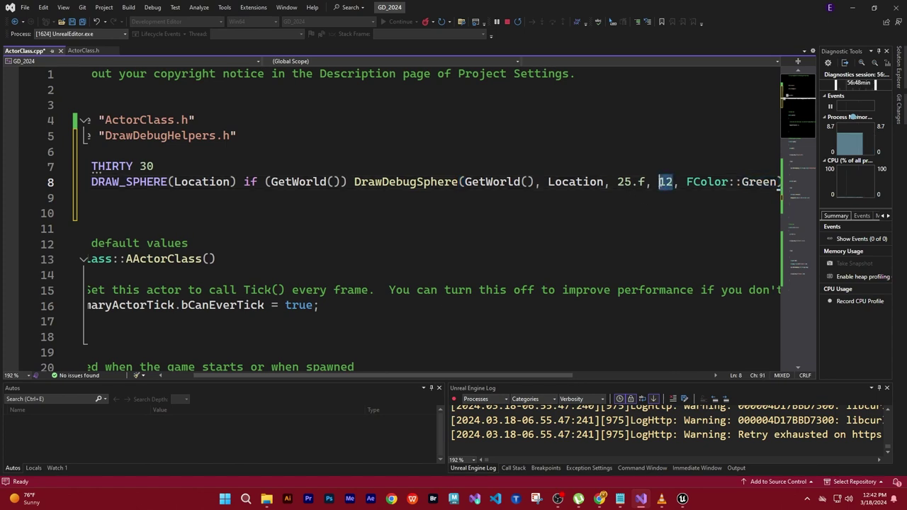
{"action": "key", "text": "Delete"}
{"action": "key", "text": "Delete"}
{"action": "type", "text": "24"}
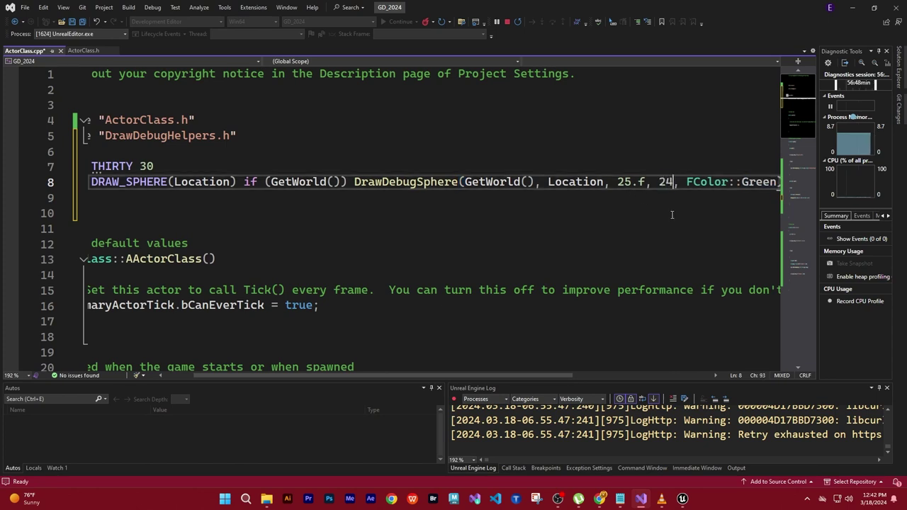
{"action": "key", "text": "Return"}
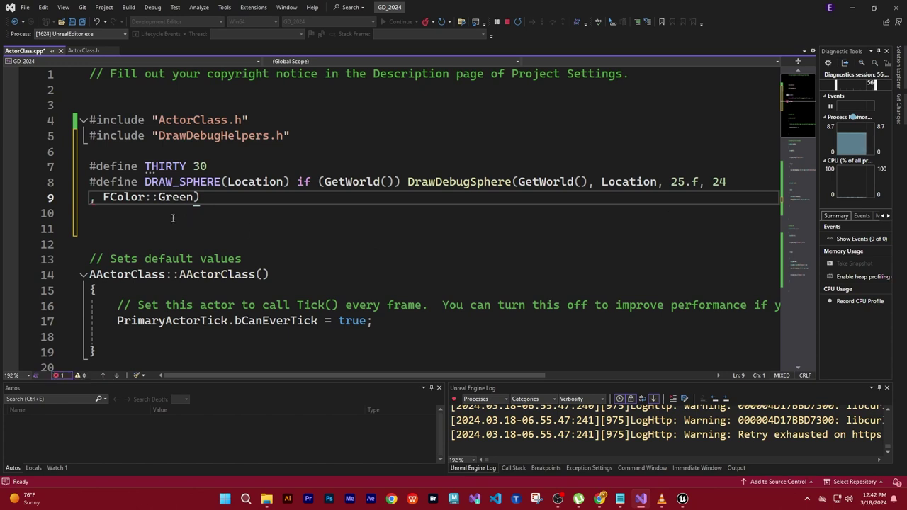
{"action": "key", "text": "BackSpace"}
Append ', true);' to the end of the DRAW_SPHERE macro line so lines persist.
{"action": "key", "text": "ctrl+shift+Right"}
{"action": "left_click_drag", "start_coordinate": [442, 377], "coordinate": [551, 378]}
{"action": "key", "text": "End"}
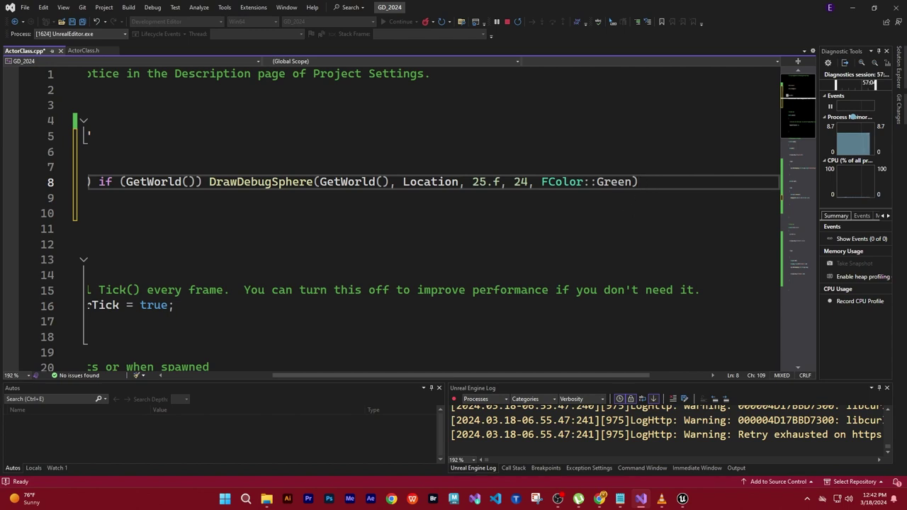
{"action": "key", "text": "alt+Tab"}
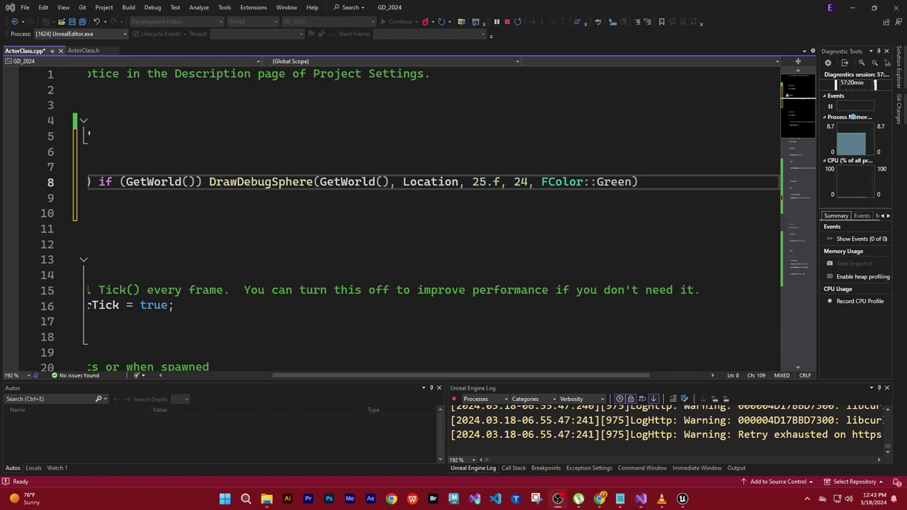
{"action": "key", "text": "alt+Tab"}
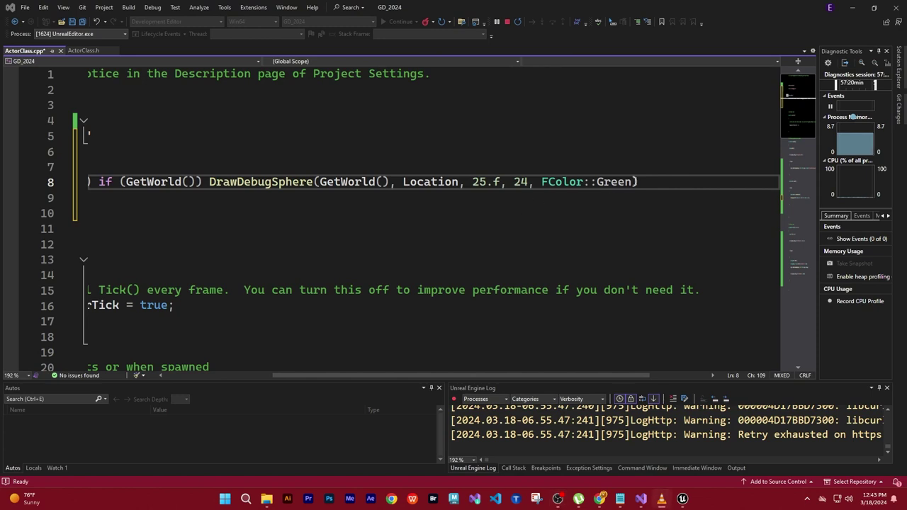
{"action": "double_click", "coordinate": [629, 183]}
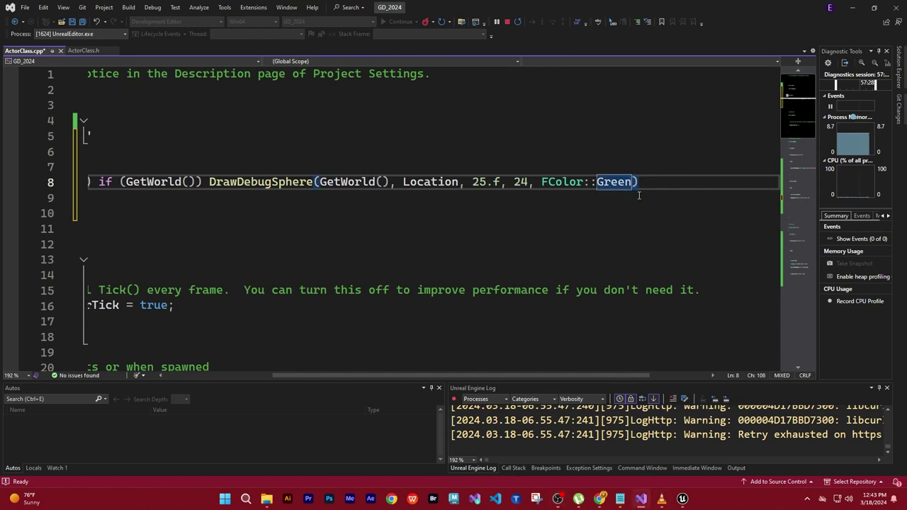
{"action": "type", "text": ", tr"}
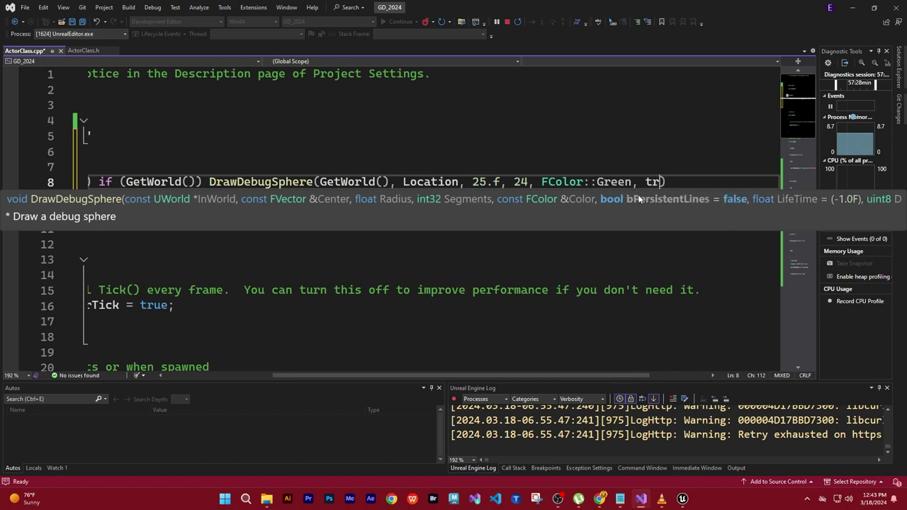
{"action": "type", "text": "ue"}
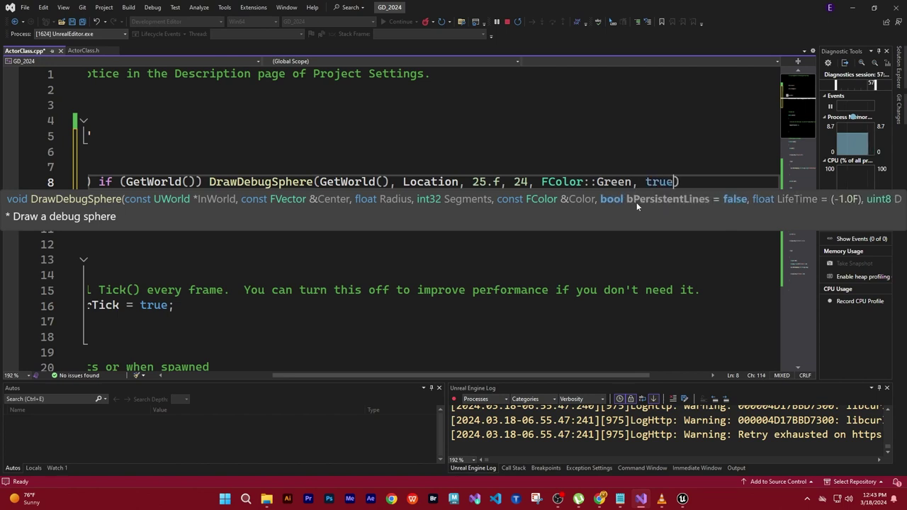
{"action": "left_click", "coordinate": [689, 183]}
{"action": "type", "text": ";"}
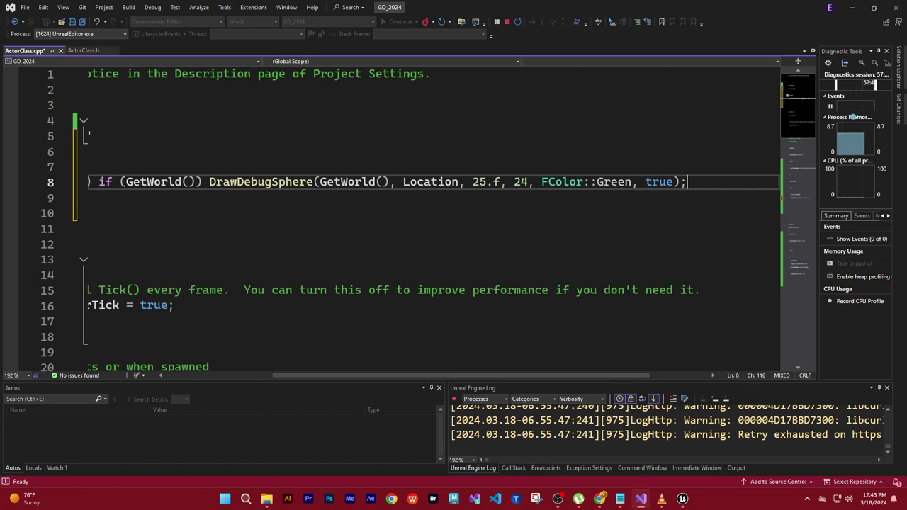
Bring up the Notepad notes with the cursor on the note title.
{"action": "key", "text": "alt+Tab"}
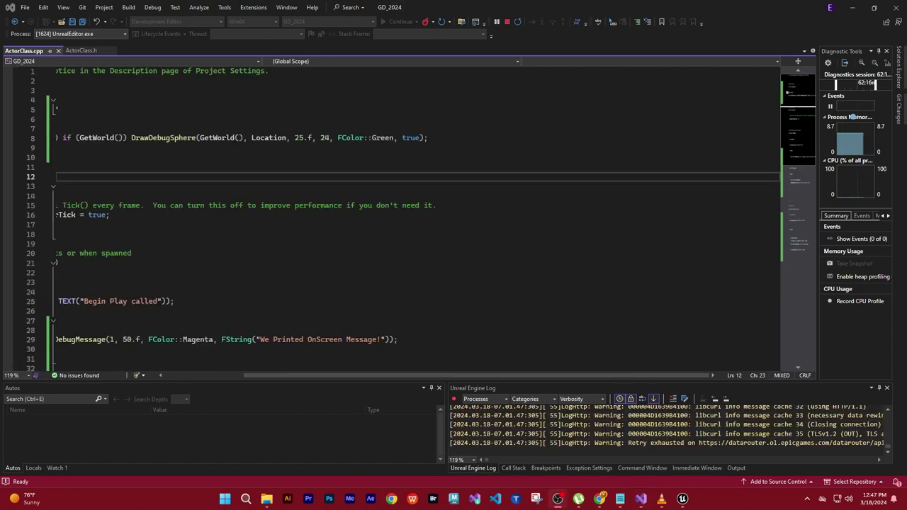
{"action": "key", "text": "alt+Tab"}
{"action": "left_click", "coordinate": [294, 50]}
Retitle the note 'We created Macros / now lets implement This Macro' and return to Visual Studio.
{"action": "key", "text": "shift+Home"}
{"action": "type", "text": "We "}
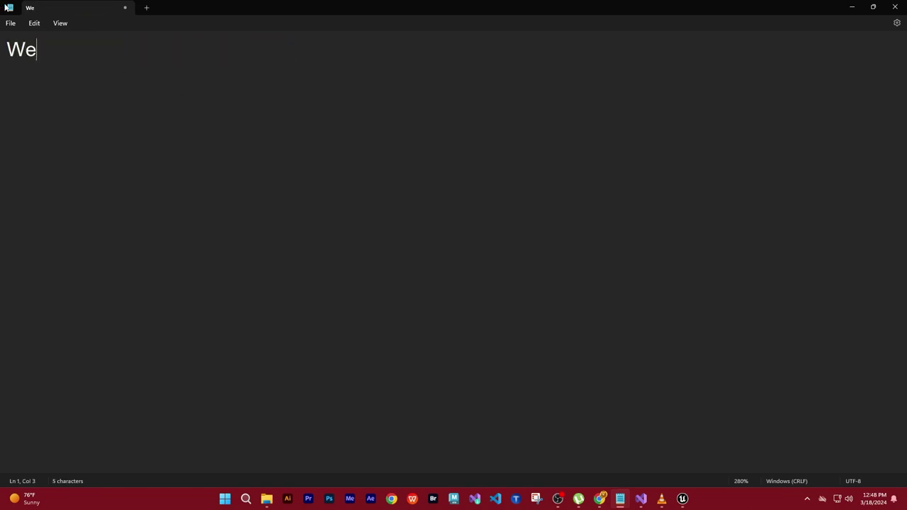
{"action": "type", "text": "created "}
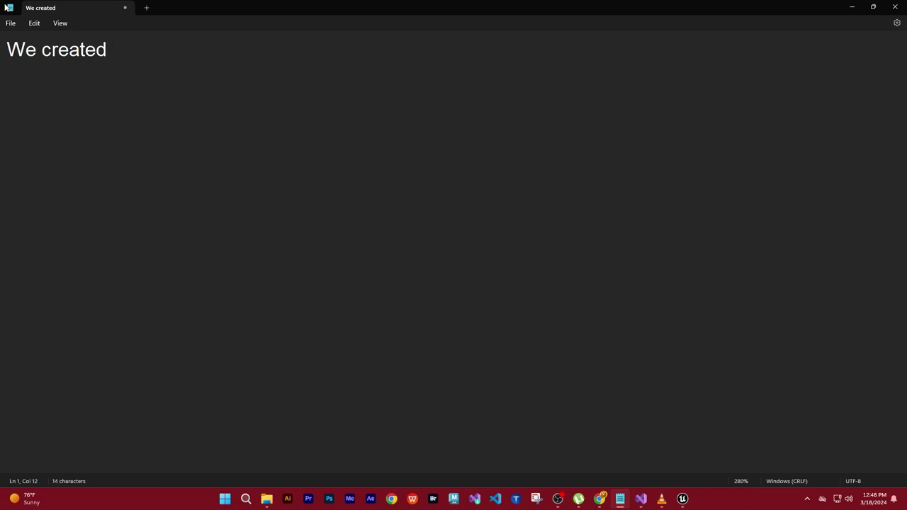
{"action": "type", "text": "Macros"}
{"action": "key", "text": "Return"}
{"action": "type", "text": "now lets implement "}
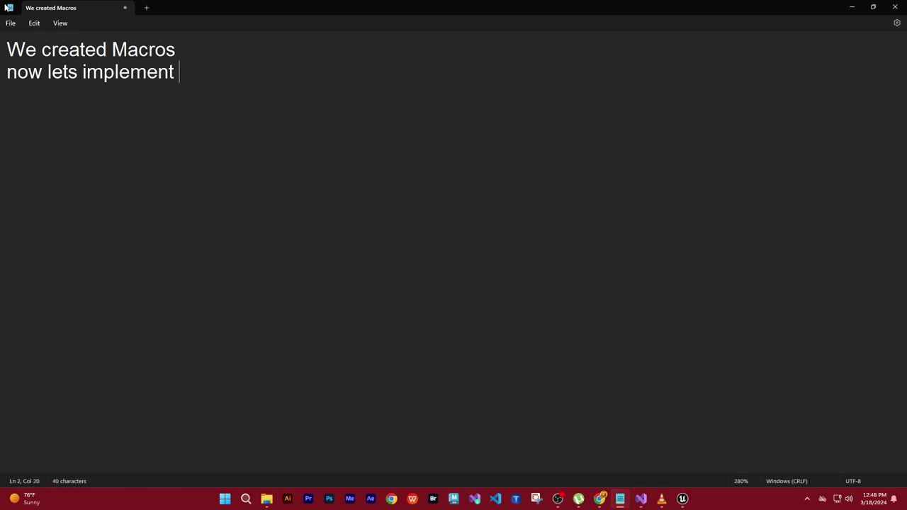
{"action": "type", "text": "This Macro"}
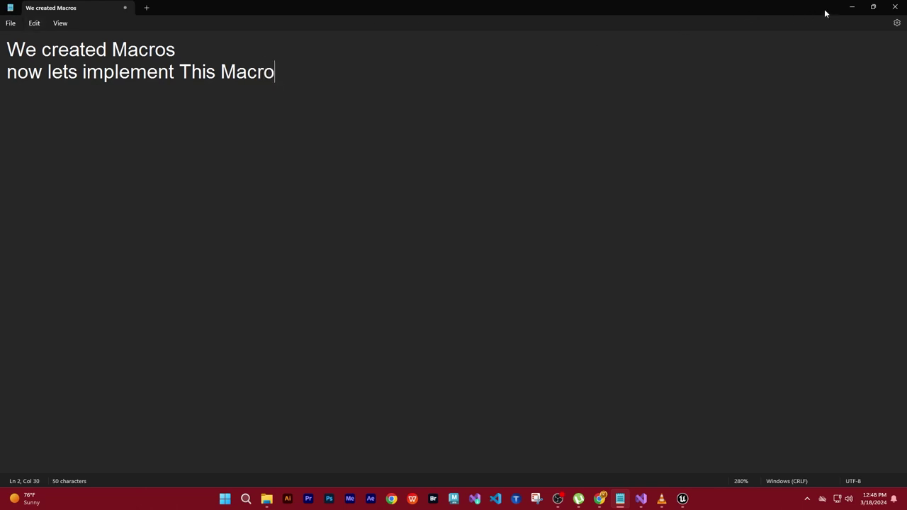
{"action": "left_click", "coordinate": [852, 6]}
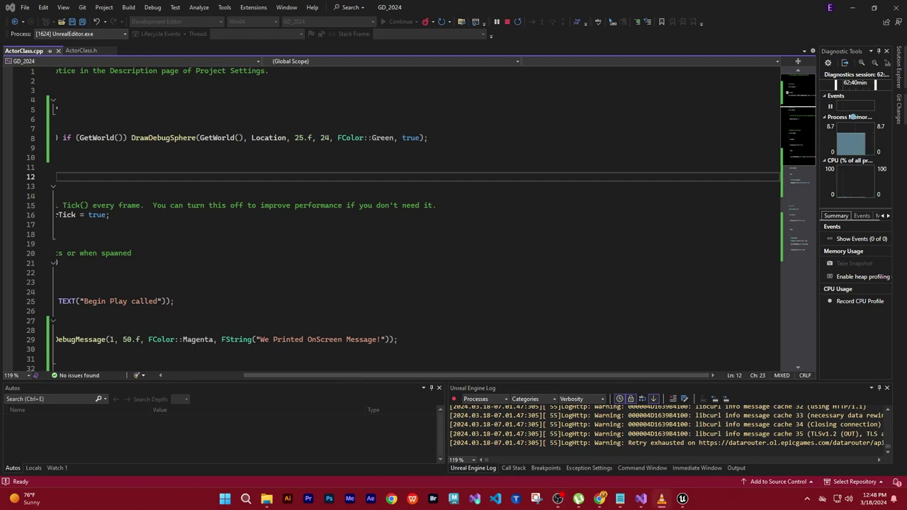
{"action": "left_click", "coordinate": [412, 283]}
Scroll to BeginPlay and select the if (World) block drawing the red thirty-segment sphere.
{"action": "scroll", "coordinate": [397, 262], "scroll_direction": "down", "scroll_amount": 5}
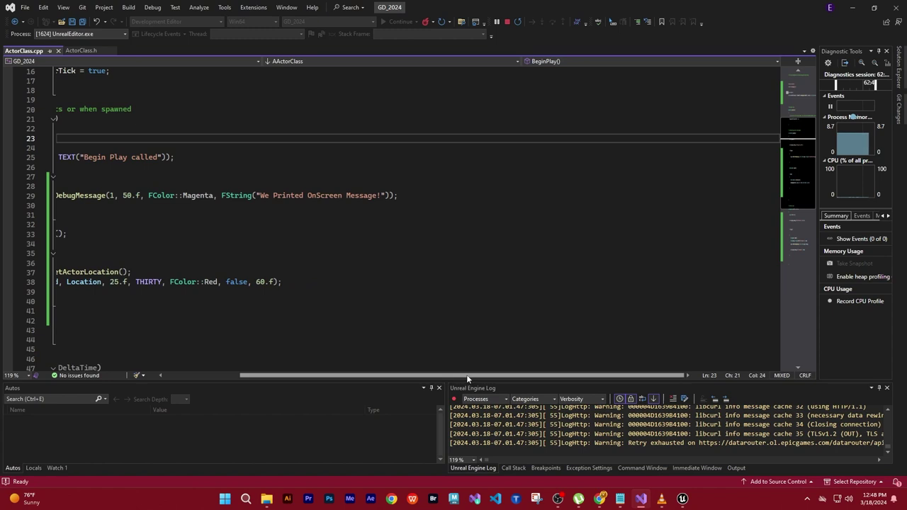
{"action": "left_click_drag", "start_coordinate": [469, 376], "coordinate": [239, 373]}
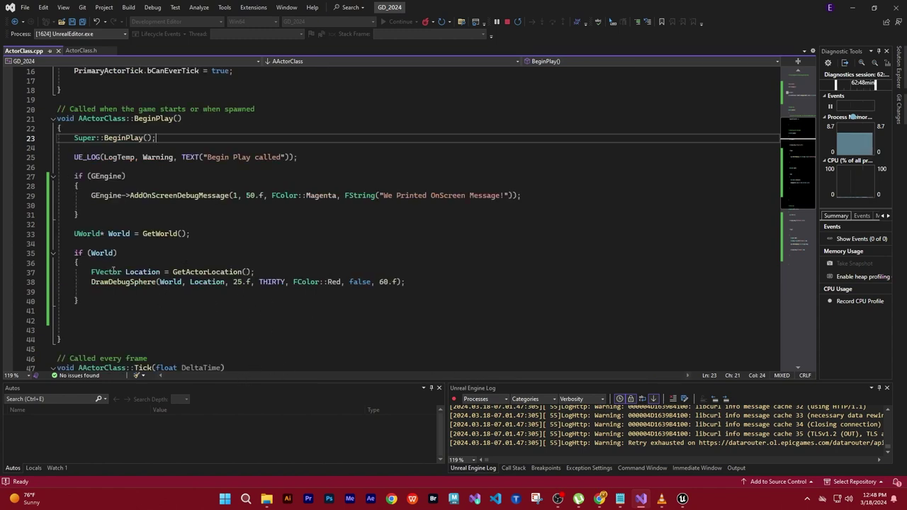
{"action": "left_click_drag", "start_coordinate": [414, 282], "coordinate": [76, 284]}
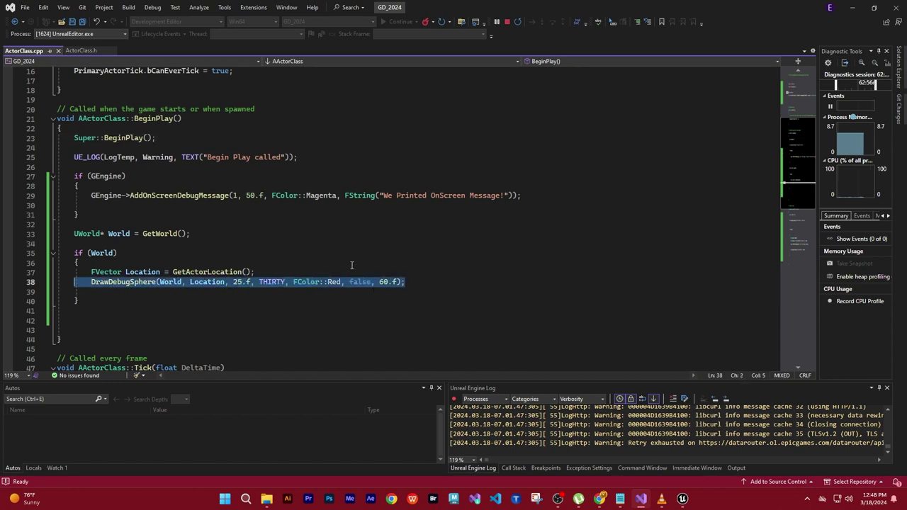
{"action": "left_click", "coordinate": [255, 330]}
{"action": "scroll", "coordinate": [262, 322], "scroll_direction": "down", "scroll_amount": 2}
{"action": "scroll", "coordinate": [270, 323], "scroll_direction": "down", "scroll_amount": 2}
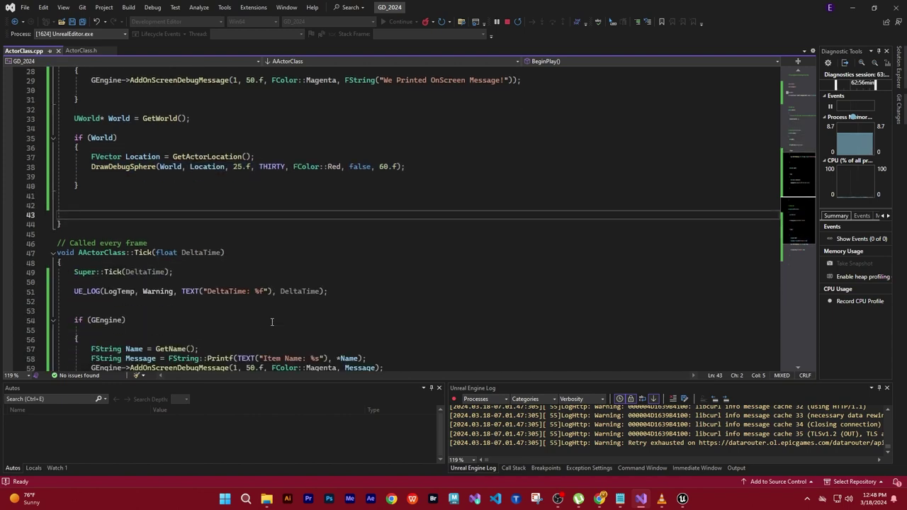
{"action": "scroll", "coordinate": [271, 323], "scroll_direction": "up", "scroll_amount": 3}
{"action": "scroll", "coordinate": [292, 306], "scroll_direction": "up", "scroll_amount": 1}
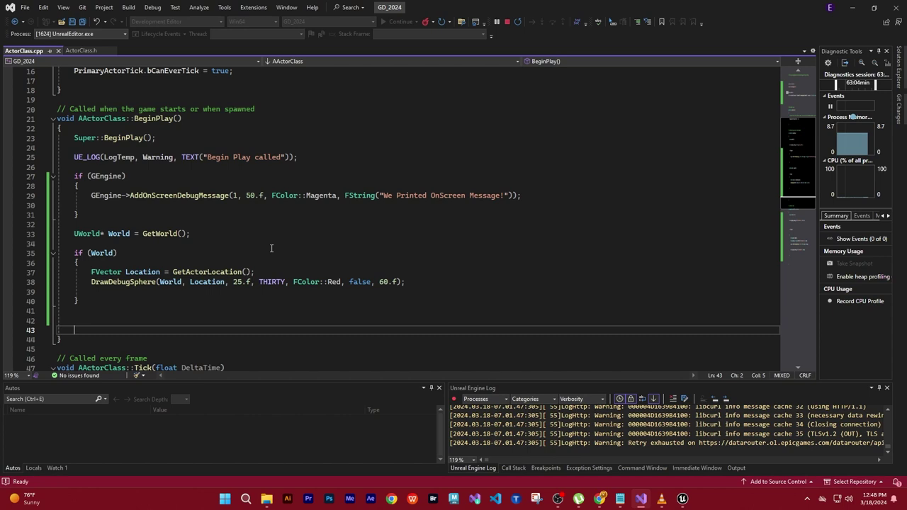
{"action": "scroll", "coordinate": [169, 258], "scroll_direction": "down", "scroll_amount": 1}
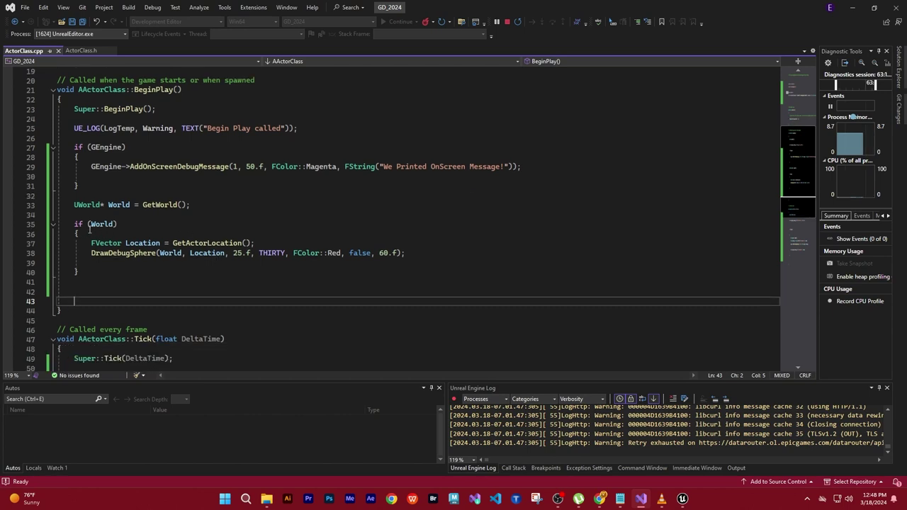
{"action": "left_click_drag", "start_coordinate": [75, 224], "coordinate": [108, 271]}
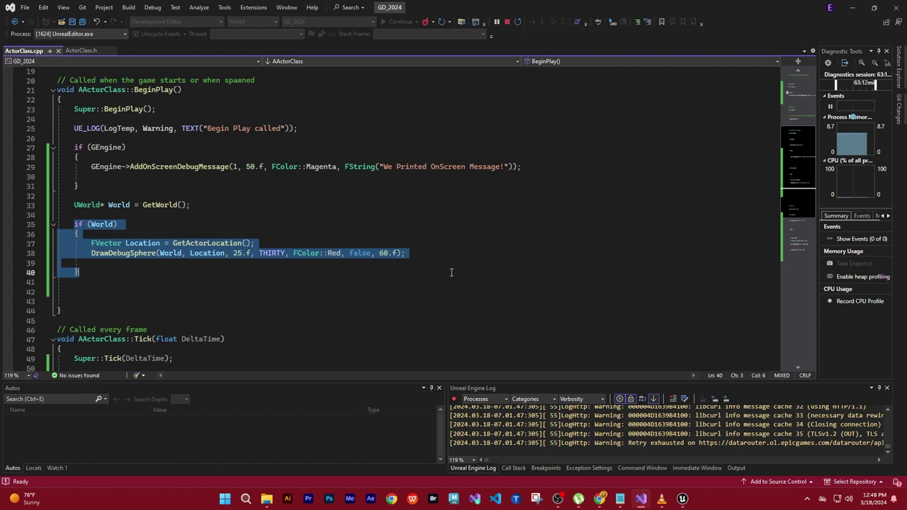
Delete the if (World) block and write FVector Location = GetActorLocation(); in its place.
{"action": "key", "text": "shift+Down"}
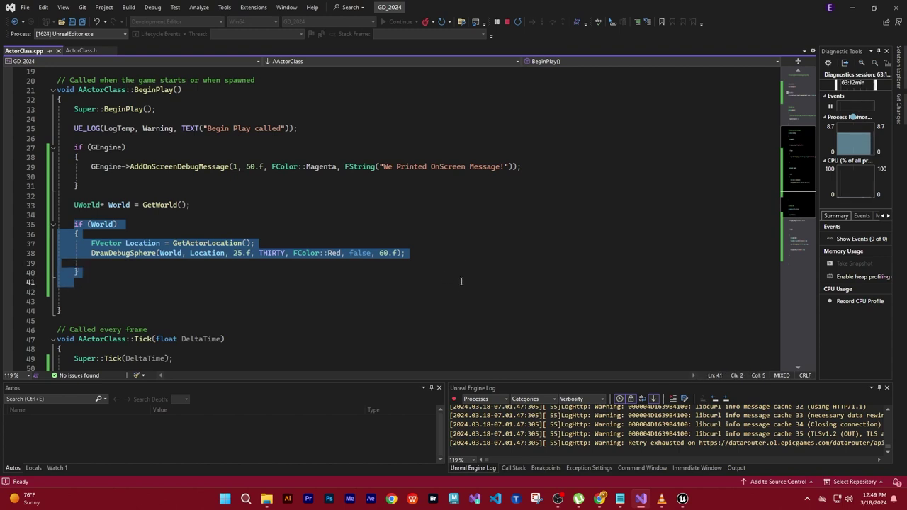
{"action": "key", "text": "Delete"}
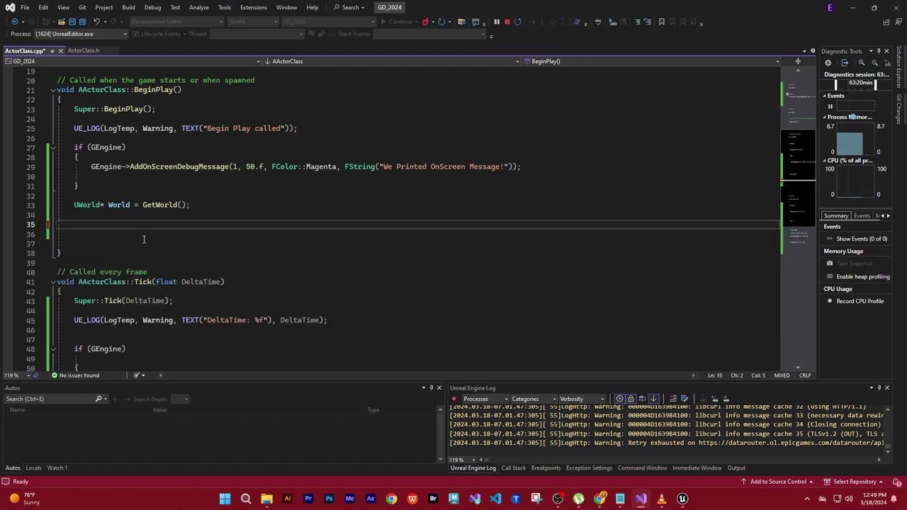
{"action": "type", "text": "FVecc"}
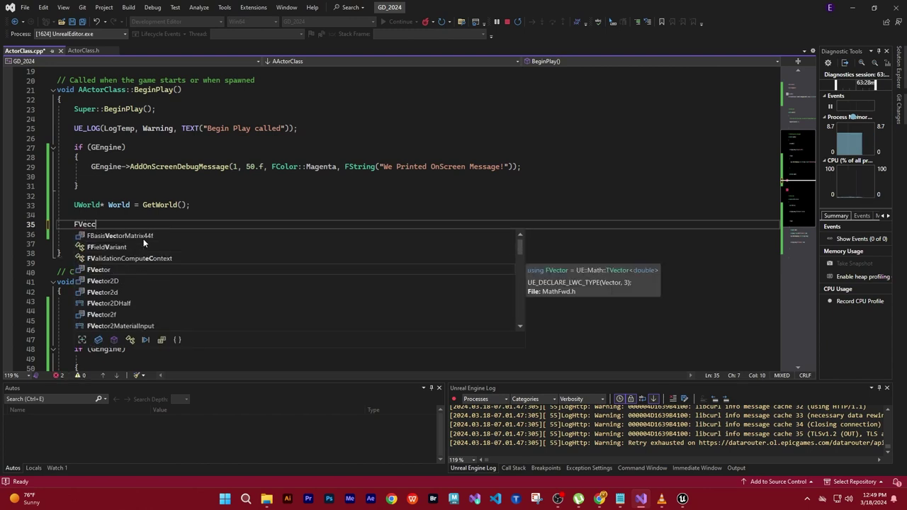
{"action": "type", "text": "tor"}
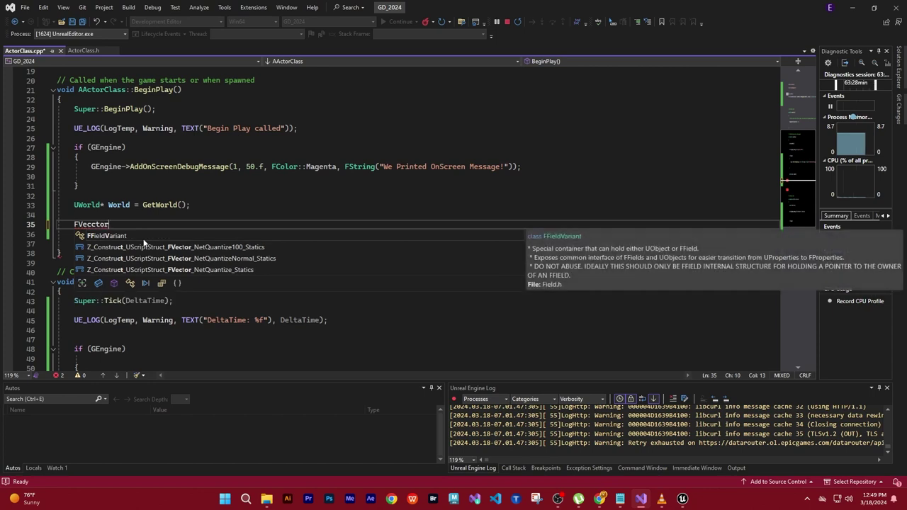
{"action": "key", "text": "BackSpace"}
{"action": "key", "text": "BackSpace"}
{"action": "key", "text": "BackSpace"}
{"action": "key", "text": "BackSpace"}
{"action": "type", "text": "tor"}
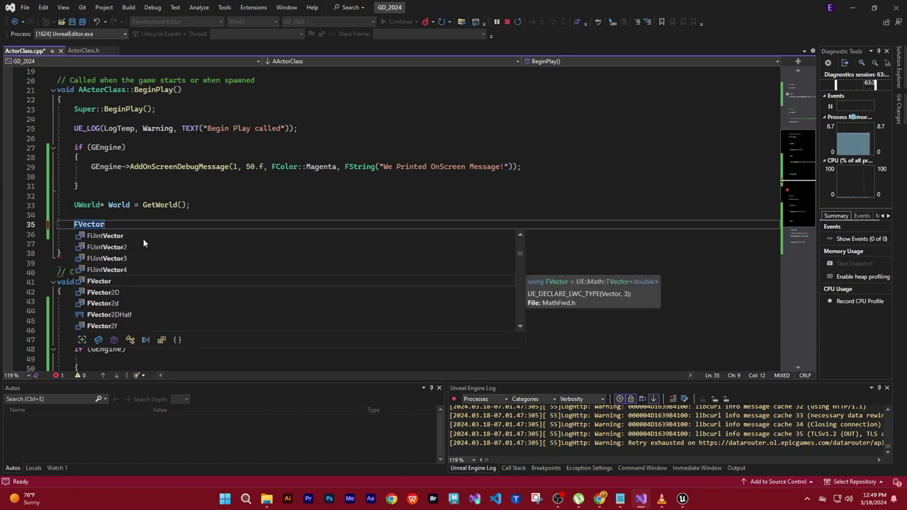
{"action": "type", "text": " Location"}
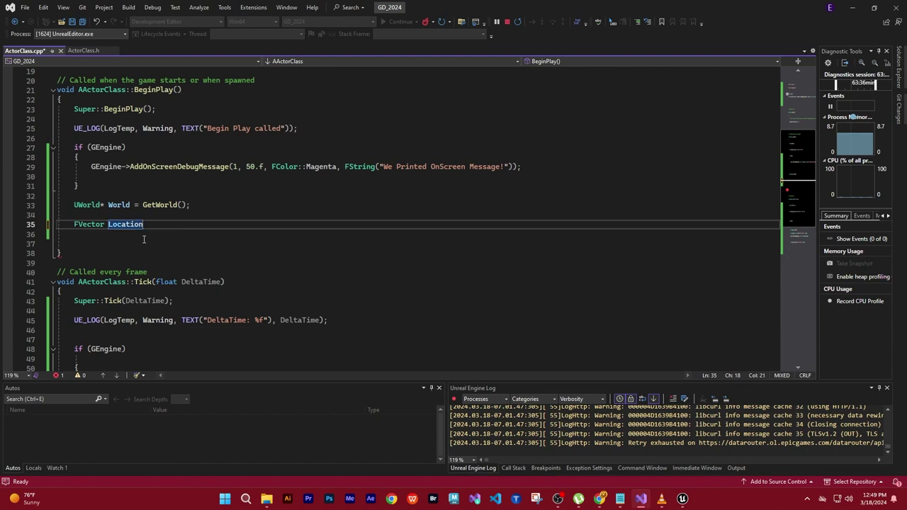
{"action": "type", "text": " = "}
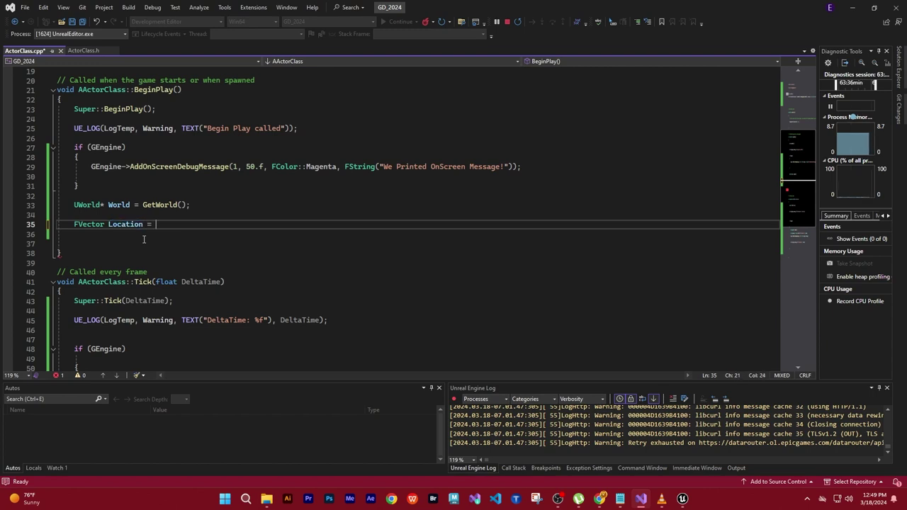
{"action": "type", "text": "Get"}
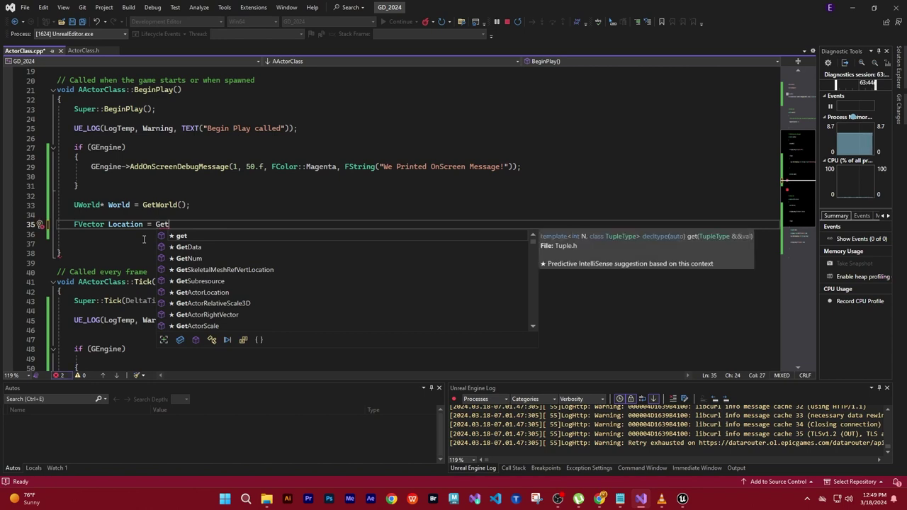
{"action": "type", "text": "ActorLocation"}
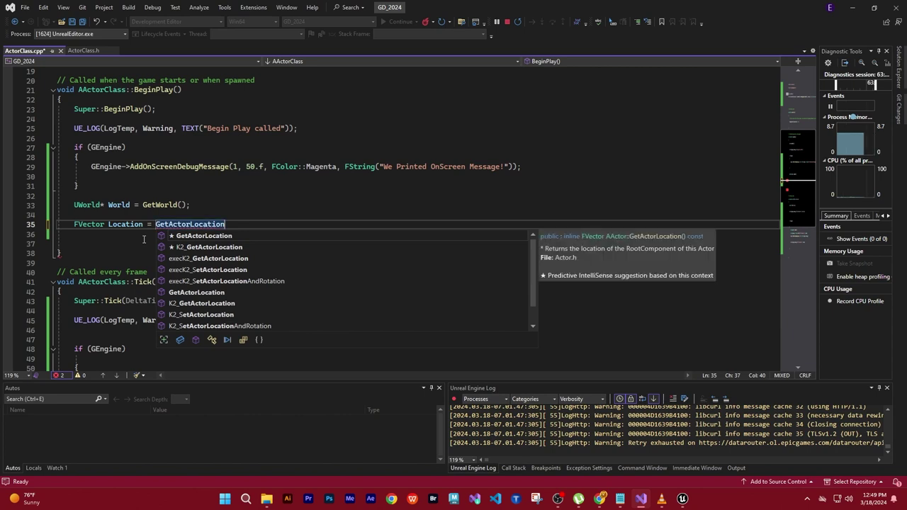
{"action": "type", "text": "("}
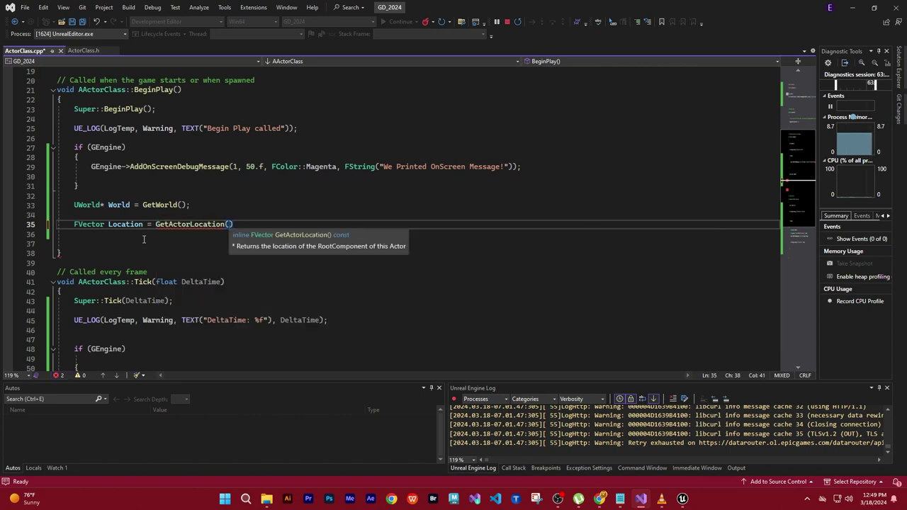
{"action": "type", "text": ");"}
{"action": "key", "text": "Return"}
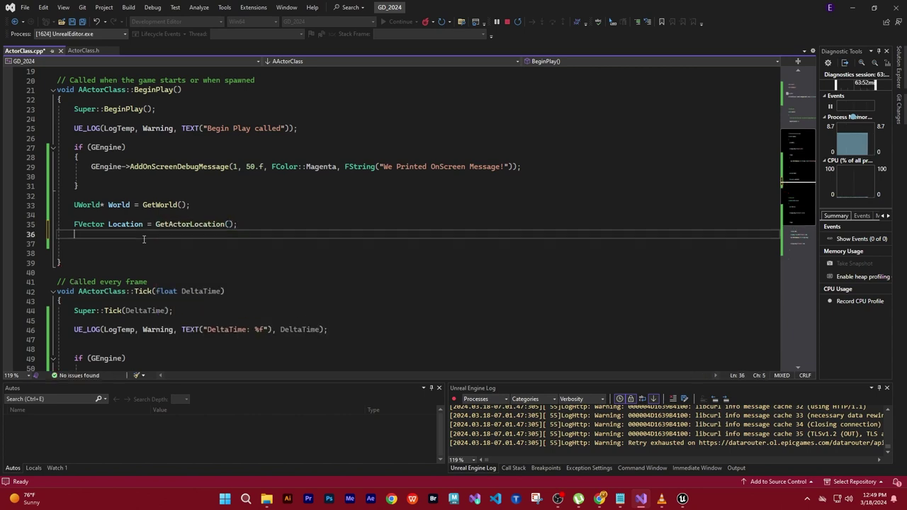
Add the DRAW_SPHERE(Location) call on line 36 below the Location variable.
{"action": "type", "text": "DRAW"}
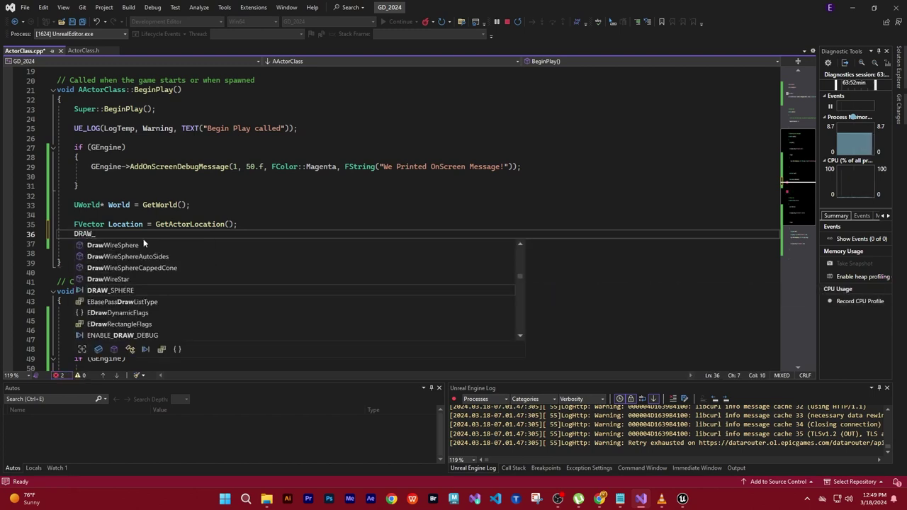
{"action": "type", "text": "_SPHERE"}
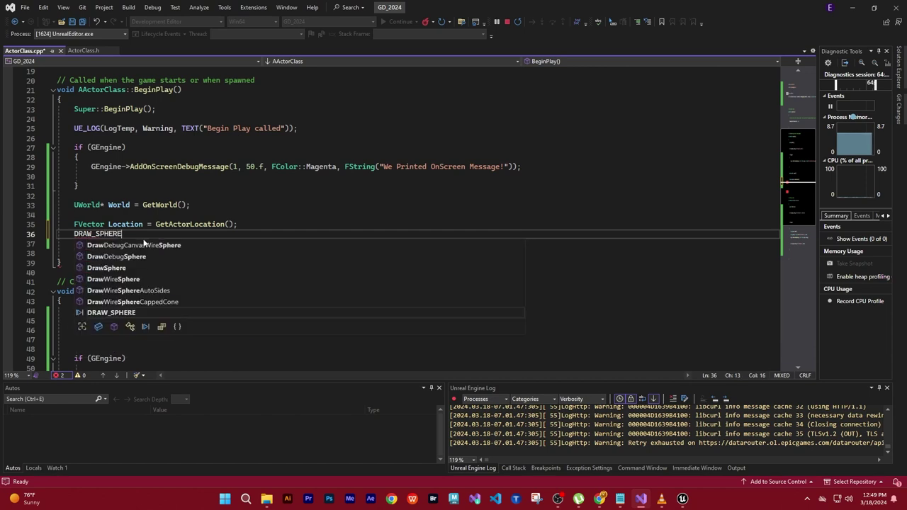
{"action": "type", "text": "("}
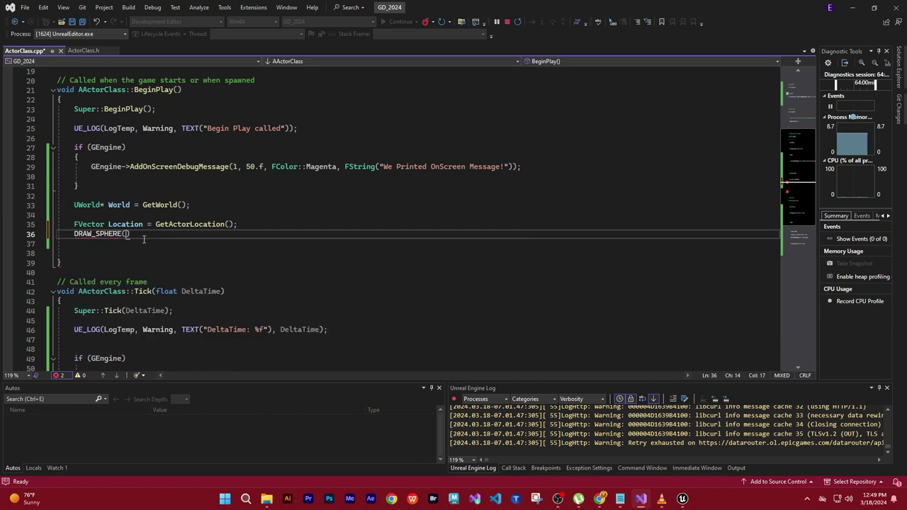
{"action": "type", "text": "Locatio"}
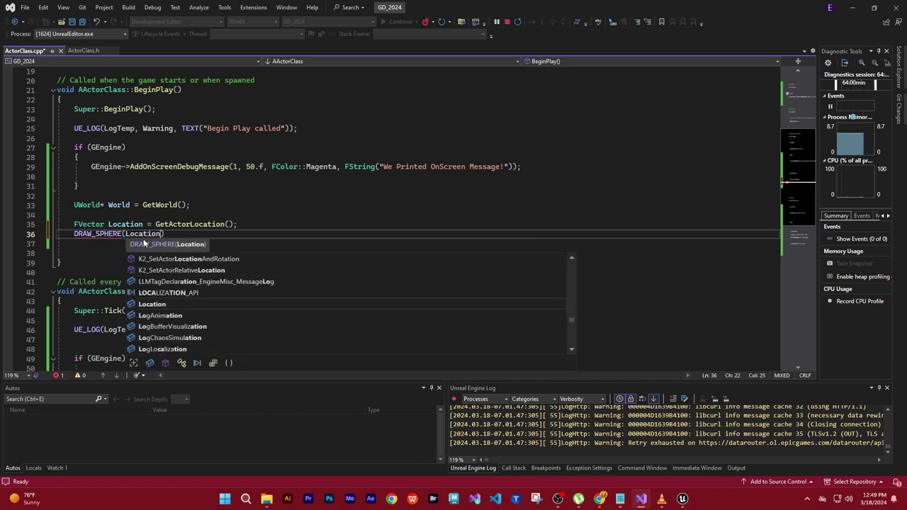
{"action": "type", "text": "n"}
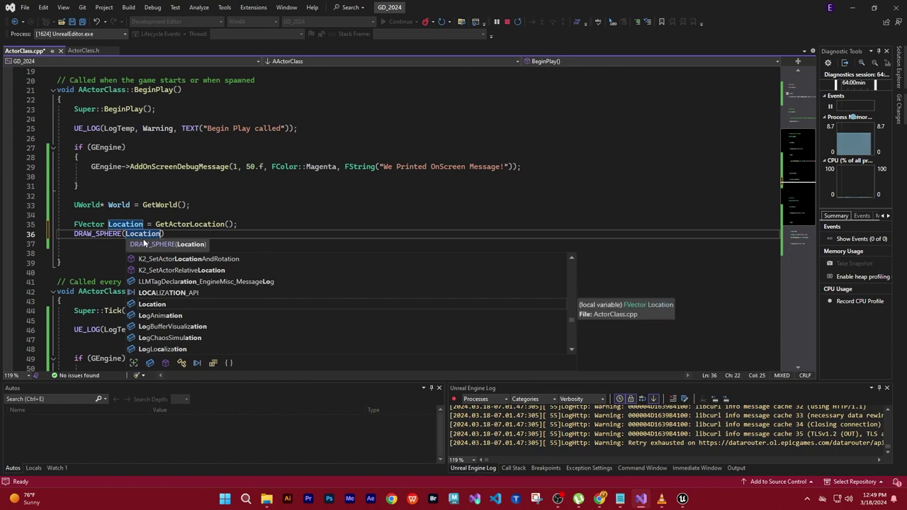
{"action": "left_click", "coordinate": [183, 232]}
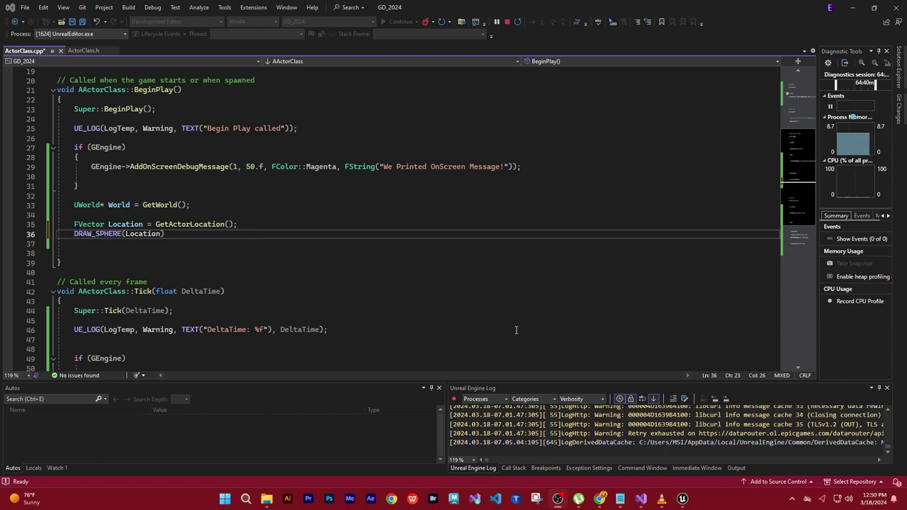
{"action": "left_click", "coordinate": [550, 320]}
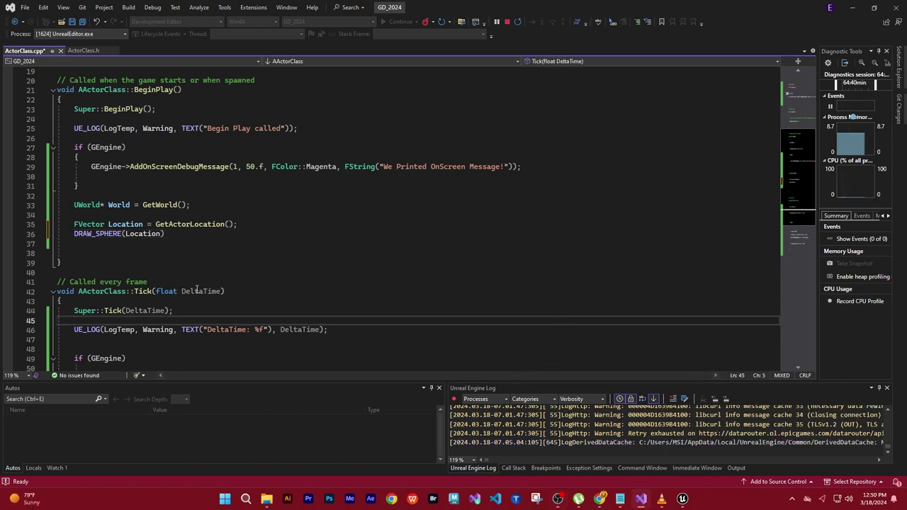
{"action": "left_click_drag", "start_coordinate": [75, 224], "coordinate": [165, 234]}
{"action": "left_click", "coordinate": [425, 253]}
{"action": "scroll", "coordinate": [437, 231], "scroll_direction": "up", "scroll_amount": 6}
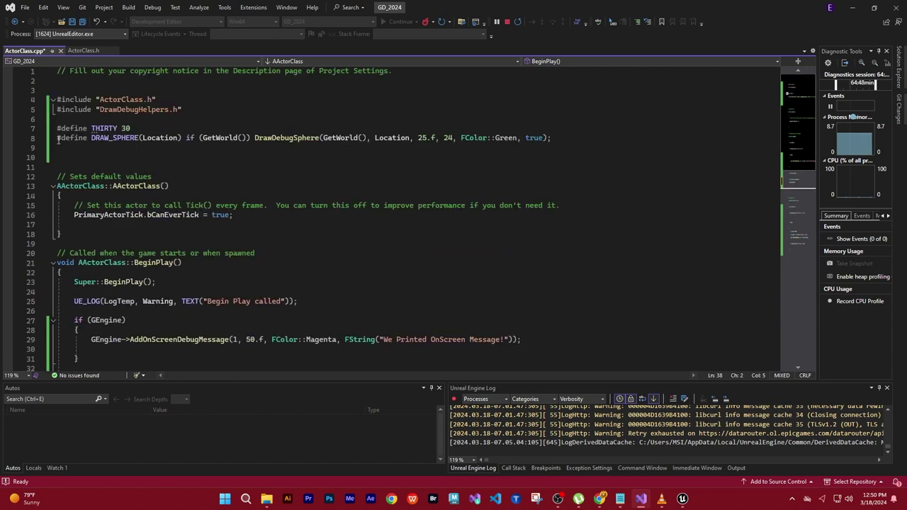
Look over the #define DRAW_SPHERE line, then save ActorClass.cpp from the File menu.
{"action": "left_click_drag", "start_coordinate": [59, 139], "coordinate": [119, 147]}
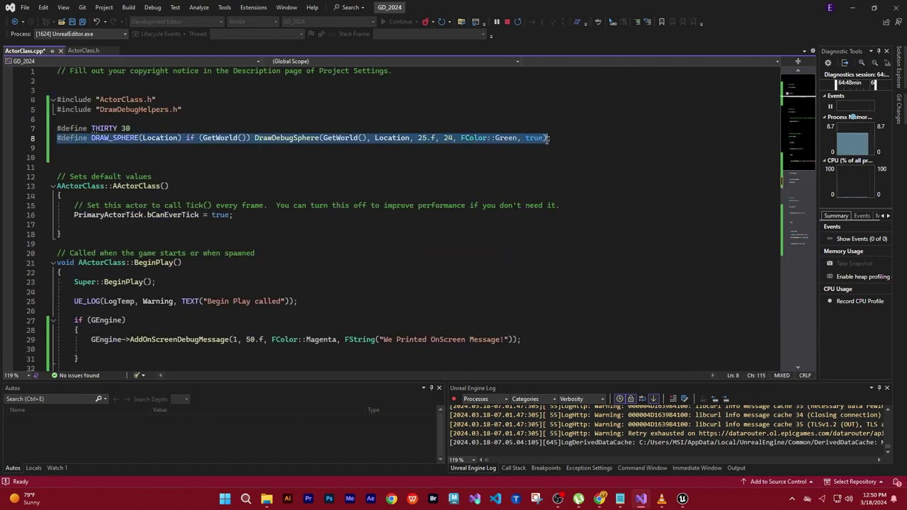
{"action": "left_click_drag", "start_coordinate": [554, 138], "coordinate": [196, 145]}
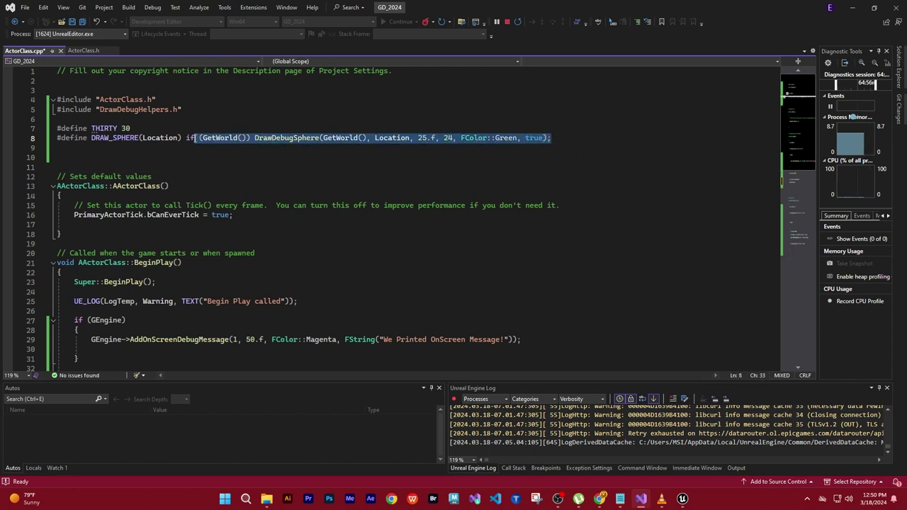
{"action": "left_click", "coordinate": [241, 157]}
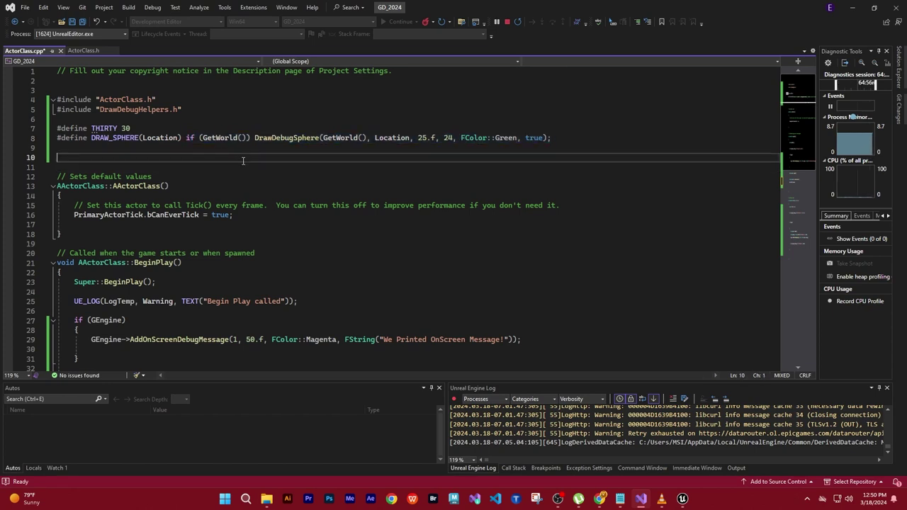
{"action": "scroll", "coordinate": [564, 180], "scroll_direction": "down", "scroll_amount": 3}
{"action": "scroll", "coordinate": [584, 184], "scroll_direction": "down", "scroll_amount": 2}
{"action": "scroll", "coordinate": [580, 195], "scroll_direction": "down", "scroll_amount": 3}
{"action": "scroll", "coordinate": [575, 219], "scroll_direction": "down", "scroll_amount": 5}
{"action": "scroll", "coordinate": [574, 218], "scroll_direction": "up", "scroll_amount": 5}
{"action": "scroll", "coordinate": [575, 219], "scroll_direction": "up", "scroll_amount": 1}
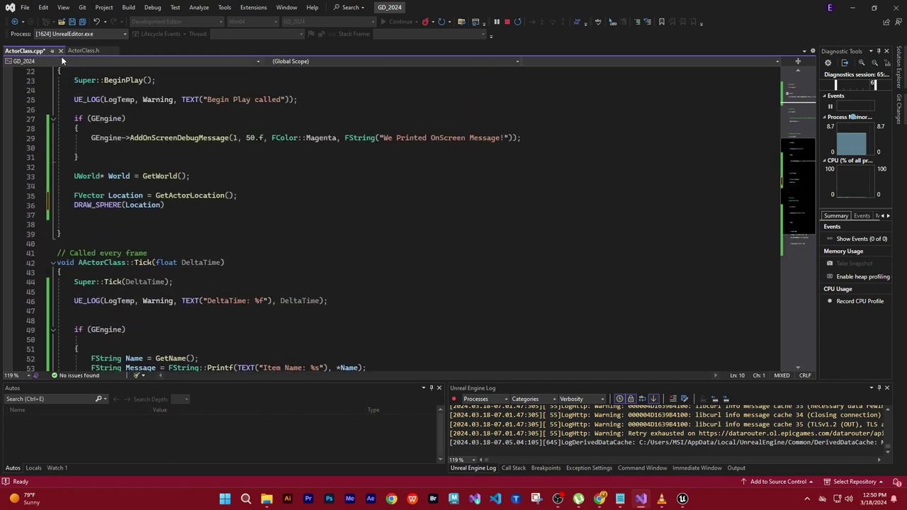
{"action": "left_click", "coordinate": [25, 7]}
{"action": "left_click", "coordinate": [48, 134]}
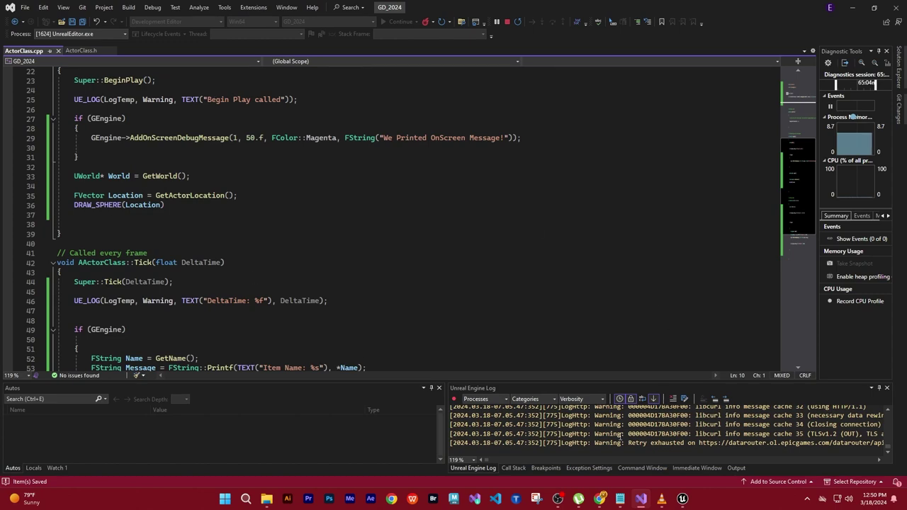
In Unreal Editor, Live Coding compile the ActorClass changes and close the compile log.
{"action": "left_click", "coordinate": [682, 499]}
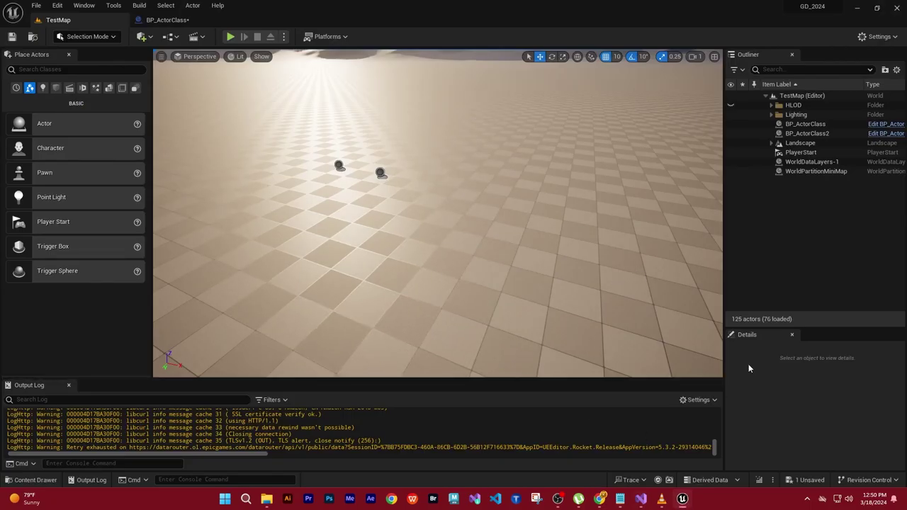
{"action": "left_click", "coordinate": [759, 480]}
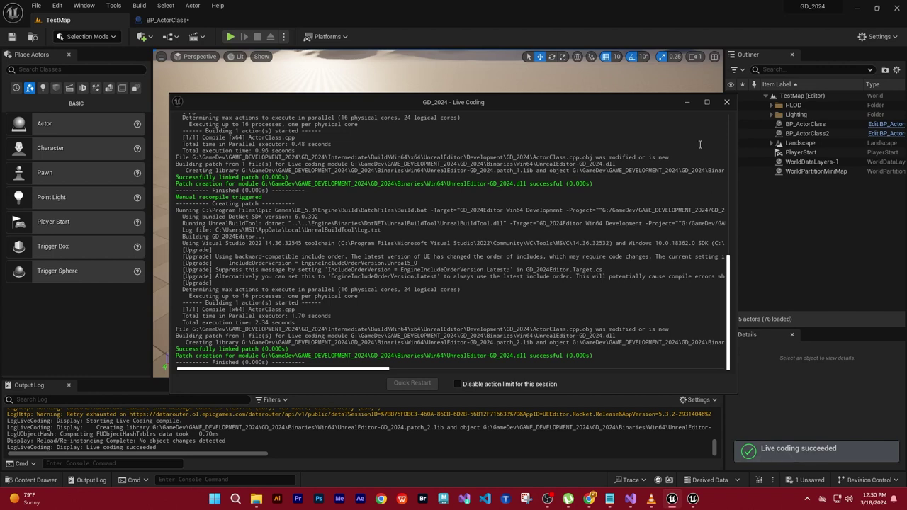
{"action": "left_click", "coordinate": [727, 104]}
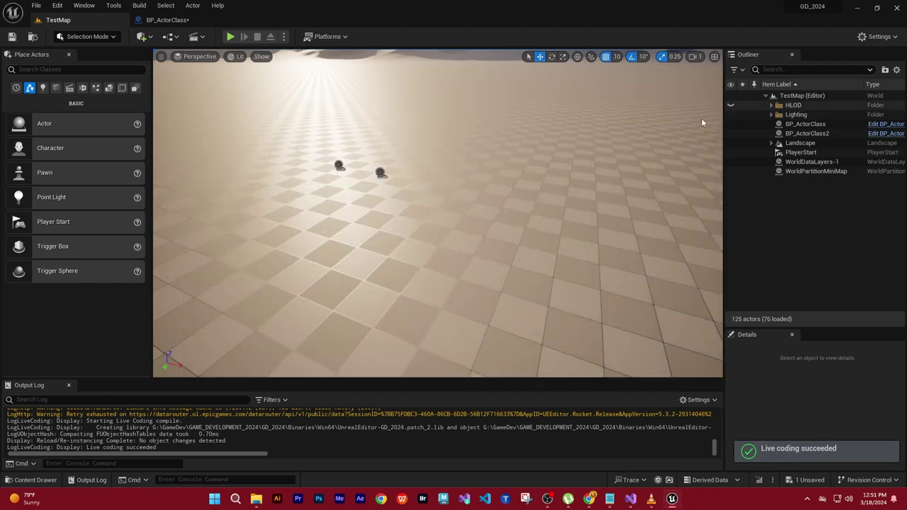
{"action": "left_click", "coordinate": [231, 41]}
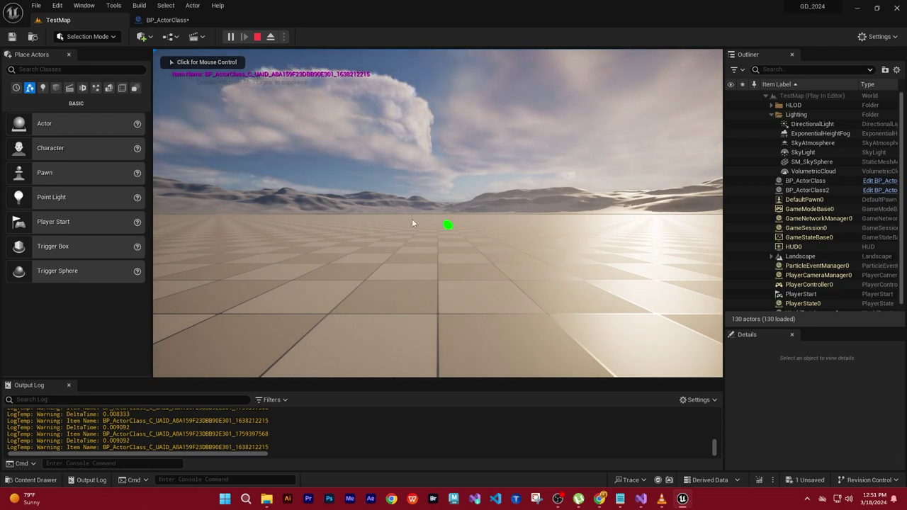
{"action": "left_click", "coordinate": [454, 273]}
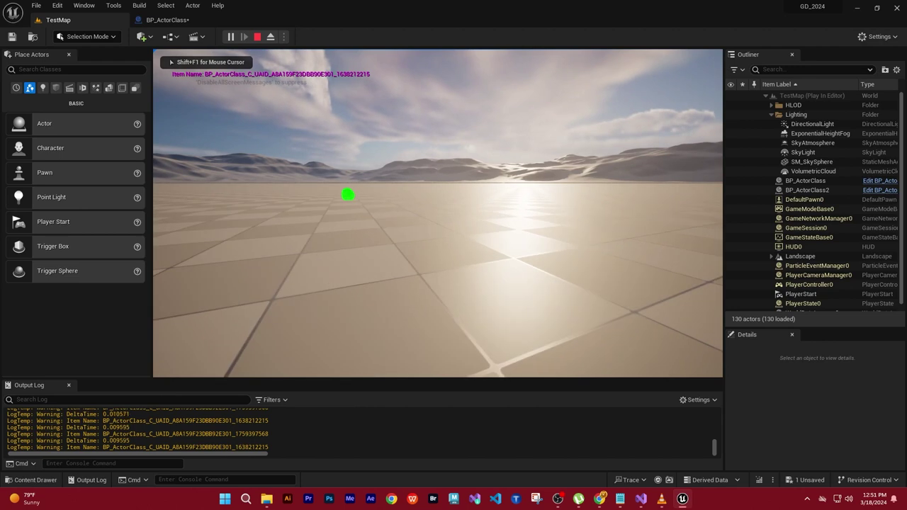
{"action": "key", "text": "w"}
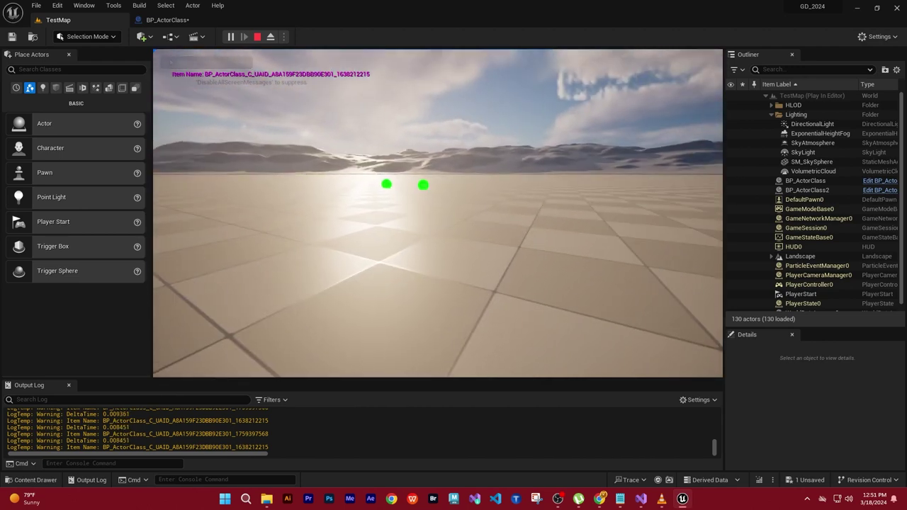
{"action": "key", "text": "w"}
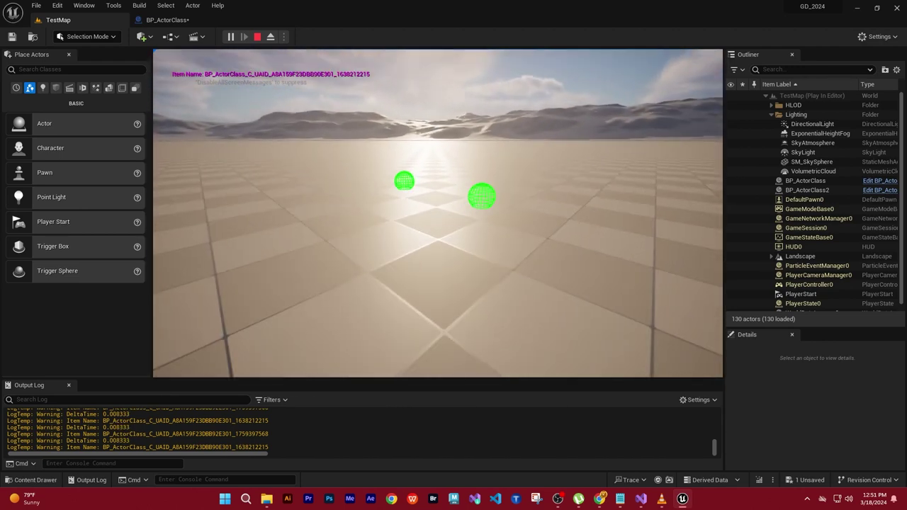
{"action": "key", "text": "w"}
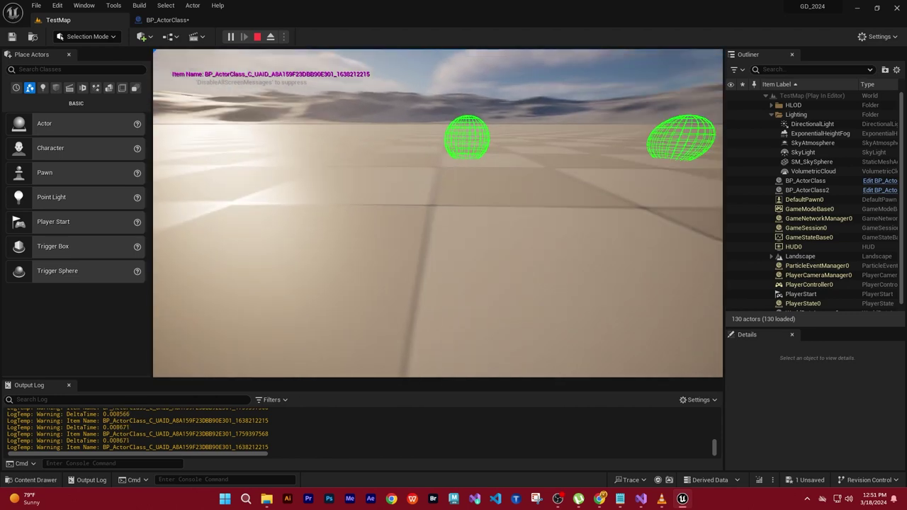
{"action": "key", "text": "w"}
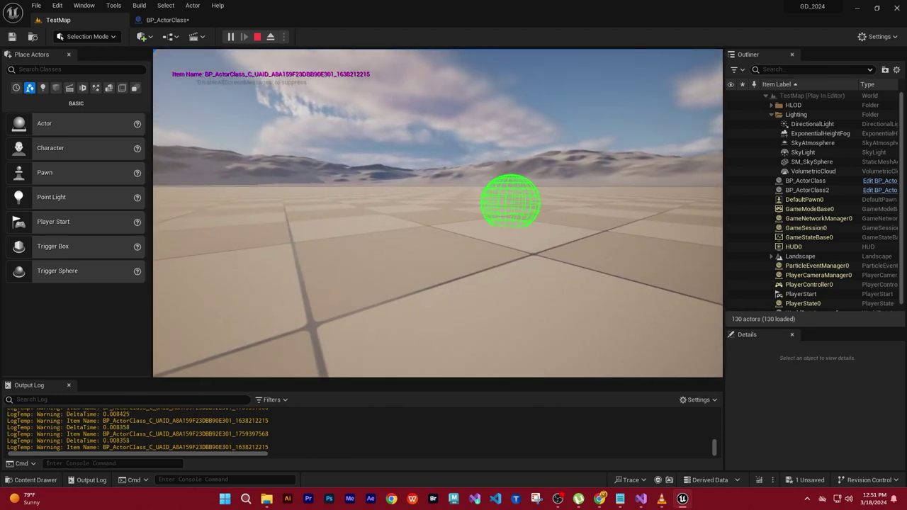
{"action": "key", "text": "Escape"}
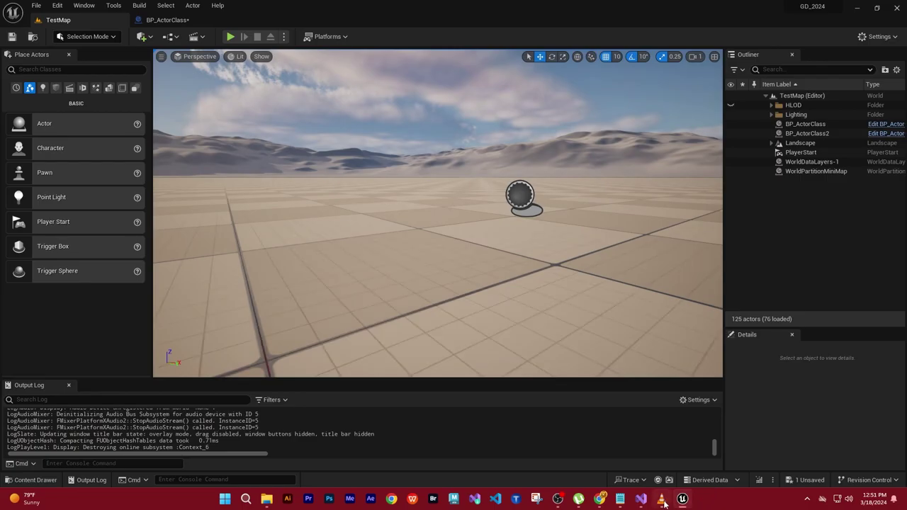
{"action": "left_click", "coordinate": [640, 498]}
Review the DRAW_SPHERE define with FColor::Green at the top and its BeginPlay call.
{"action": "left_click", "coordinate": [505, 219]}
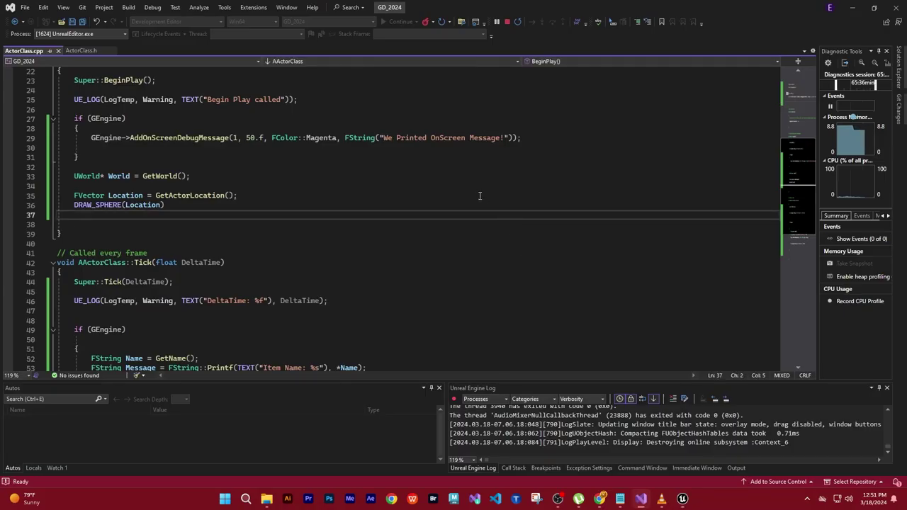
{"action": "left_click", "coordinate": [479, 196]}
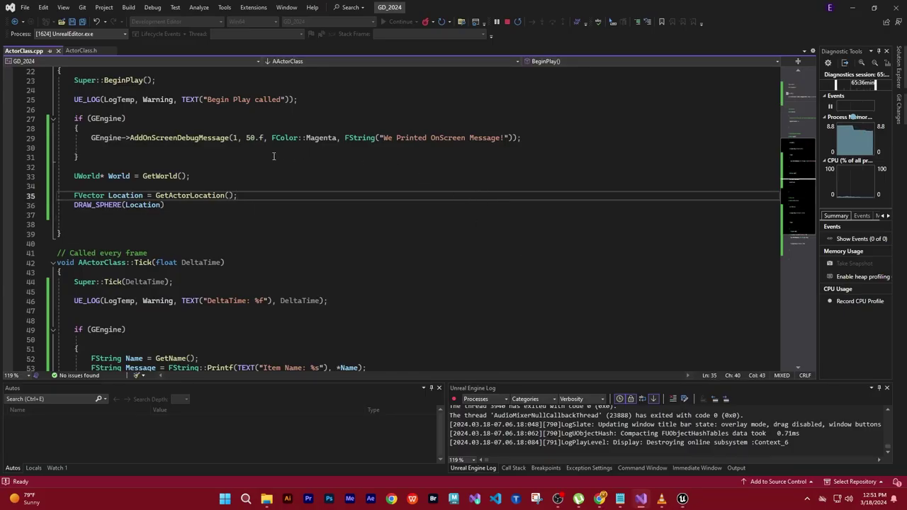
{"action": "scroll", "coordinate": [496, 182], "scroll_direction": "up", "scroll_amount": 1}
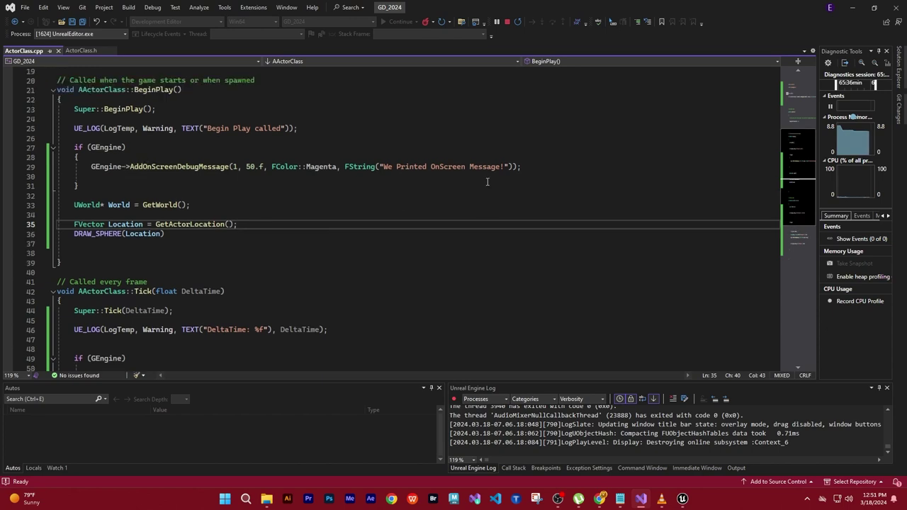
{"action": "scroll", "coordinate": [496, 181], "scroll_direction": "up", "scroll_amount": 2}
{"action": "scroll", "coordinate": [515, 182], "scroll_direction": "up", "scroll_amount": 2}
{"action": "scroll", "coordinate": [528, 184], "scroll_direction": "up", "scroll_amount": 2}
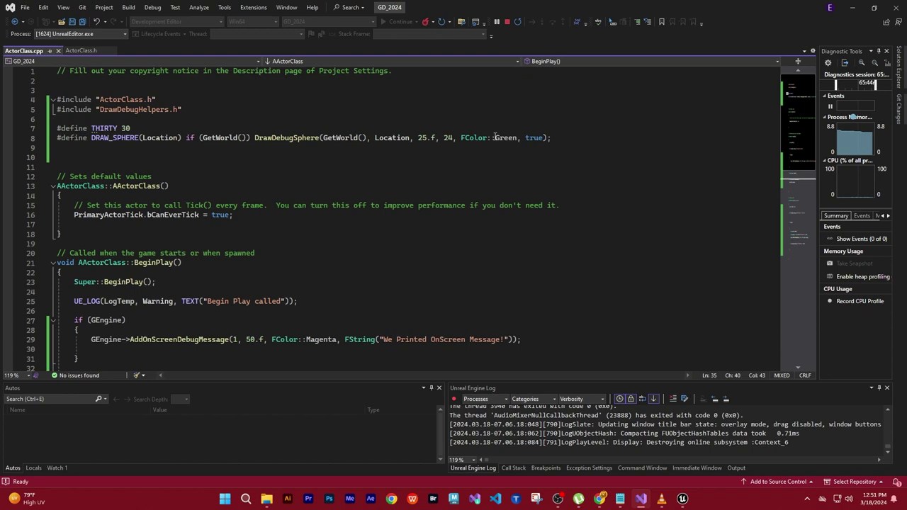
{"action": "left_click_drag", "start_coordinate": [496, 137], "coordinate": [518, 137]}
{"action": "left_click", "coordinate": [538, 174]}
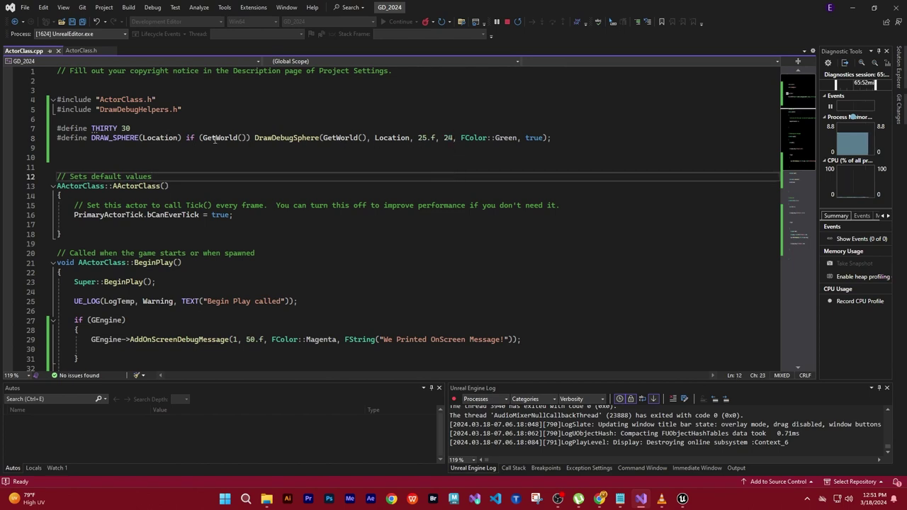
{"action": "left_click", "coordinate": [569, 164]}
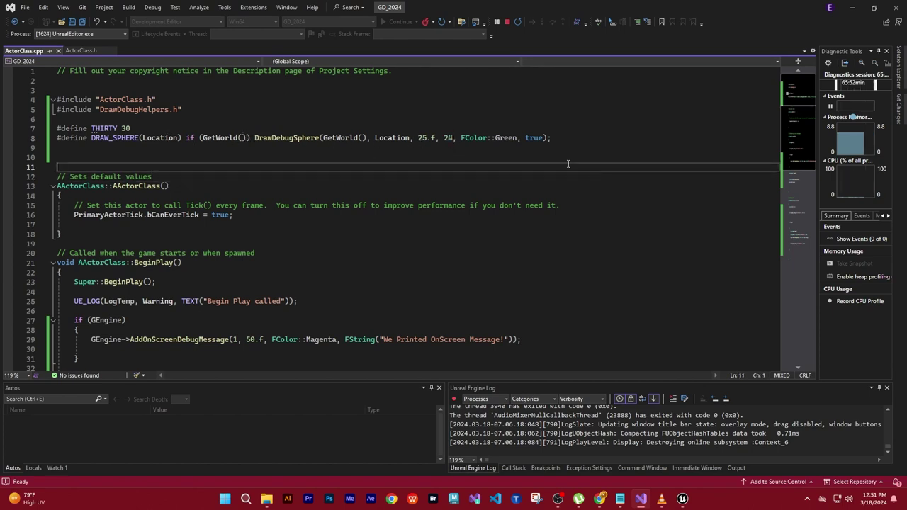
{"action": "scroll", "coordinate": [588, 213], "scroll_direction": "down", "scroll_amount": 5}
{"action": "scroll", "coordinate": [593, 224], "scroll_direction": "down", "scroll_amount": 1}
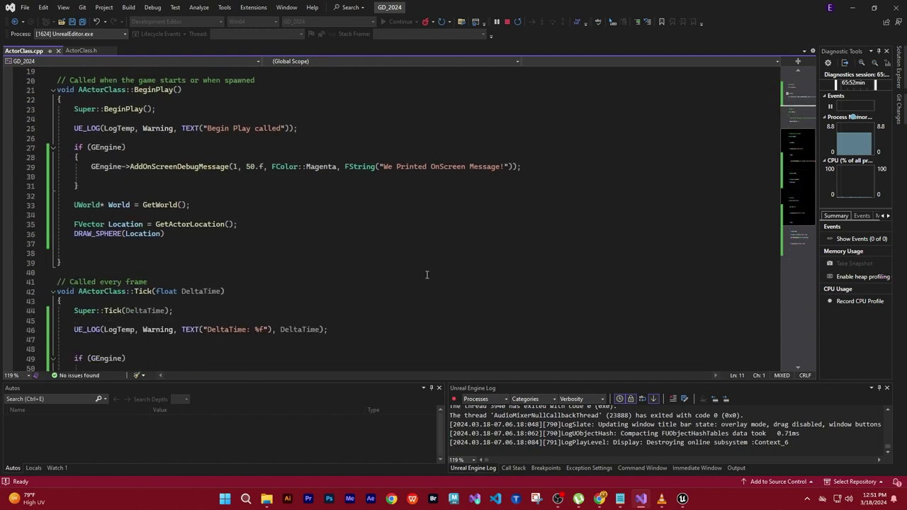
{"action": "scroll", "coordinate": [538, 202], "scroll_direction": "up", "scroll_amount": 3}
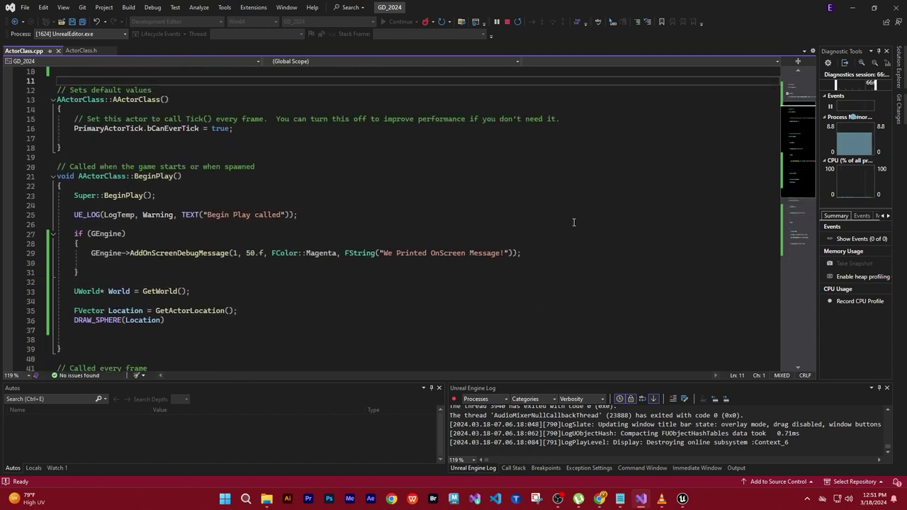
{"action": "scroll", "coordinate": [581, 284], "scroll_direction": "down", "scroll_amount": 4}
Replace the notes with 'It is Very Perfect..' and 'Lets Smile and be Happy Game Developers!!!!'.
{"action": "left_click", "coordinate": [619, 499]}
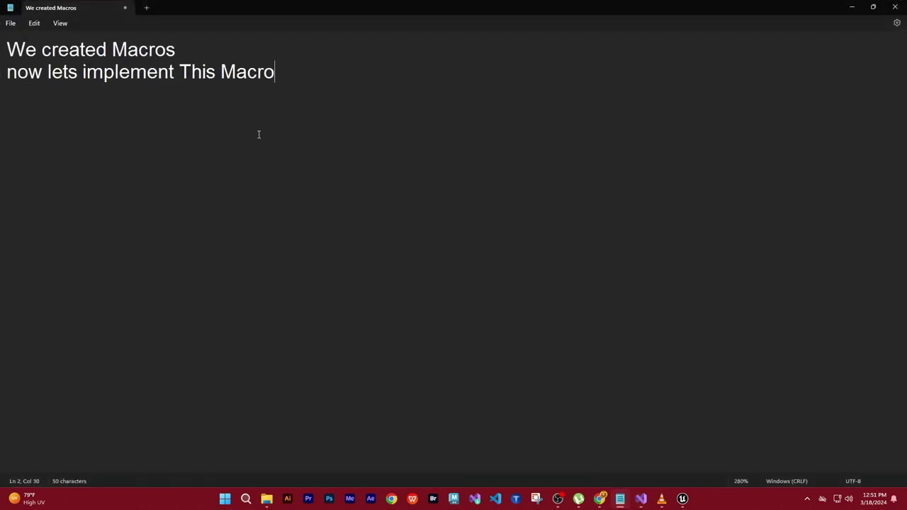
{"action": "left_click_drag", "start_coordinate": [302, 69], "coordinate": [2, 8]}
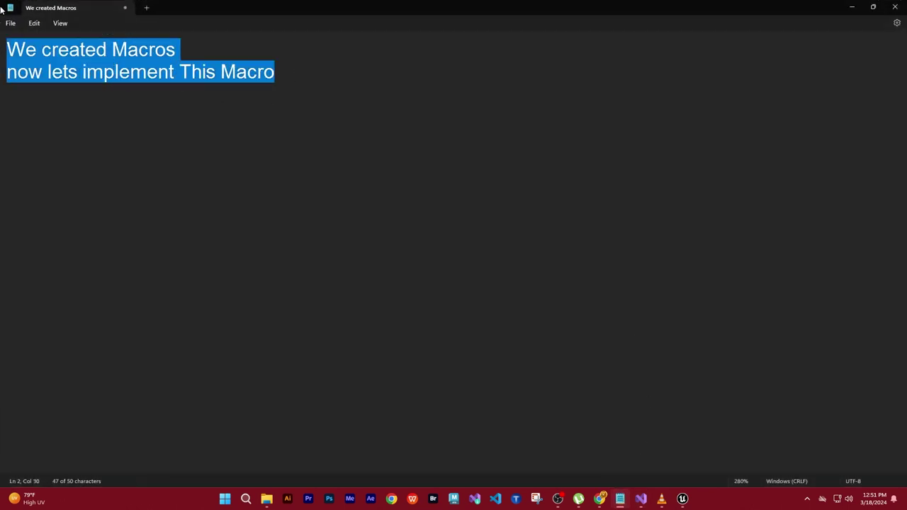
{"action": "type", "text": "It is "}
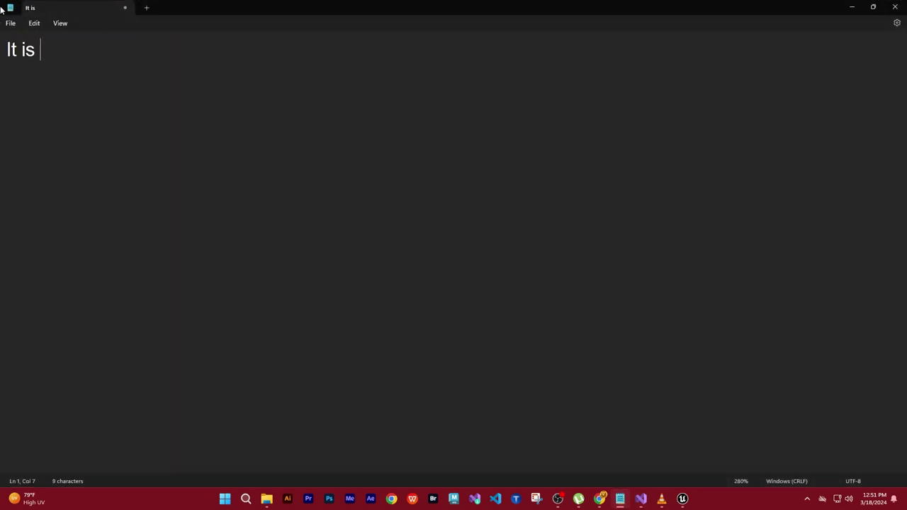
{"action": "type", "text": "Very "}
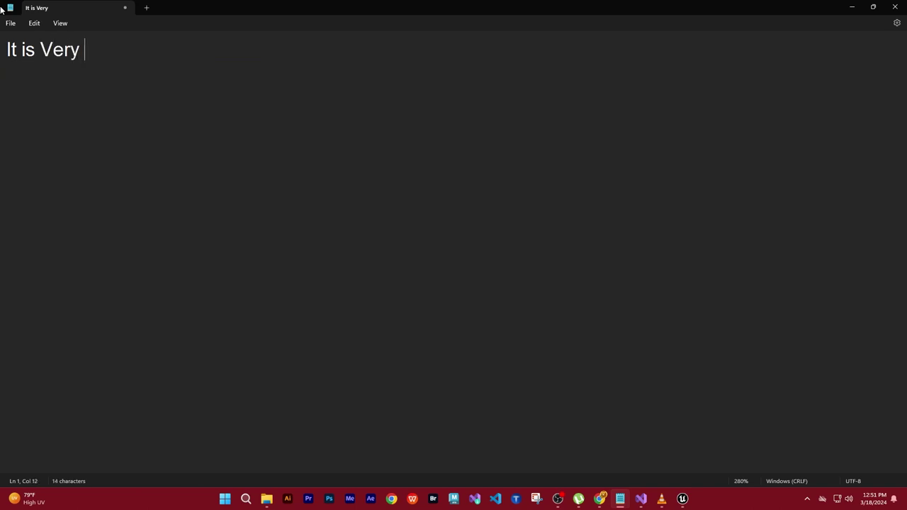
{"action": "type", "text": "Perfect.."}
{"action": "key", "text": "Return"}
{"action": "key", "text": "Return"}
{"action": "type", "text": "Lets Smile and be Happy "}
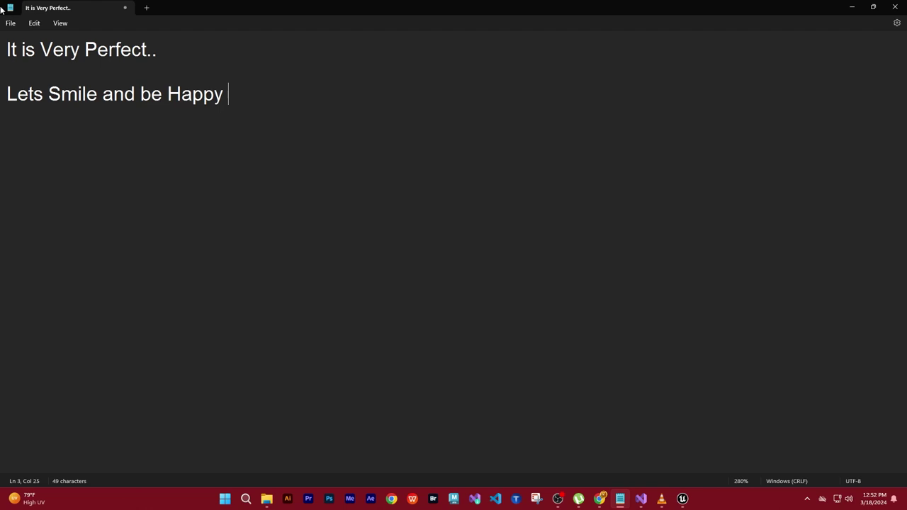
{"action": "type", "text": "Game Developers"}
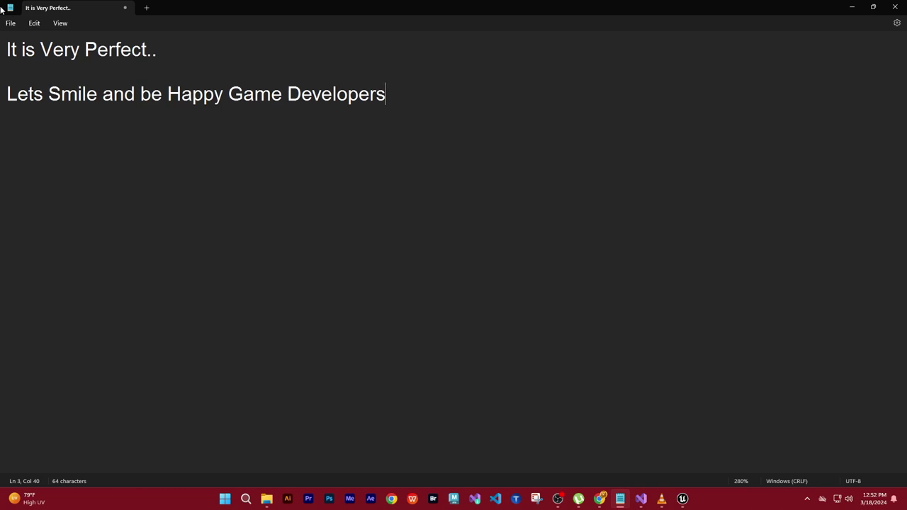
{"action": "type", "text": "!!!!"}
Minimise and restore Notepad, then delete all the note text.
{"action": "left_click", "coordinate": [141, 182]}
{"action": "left_click", "coordinate": [853, 8]}
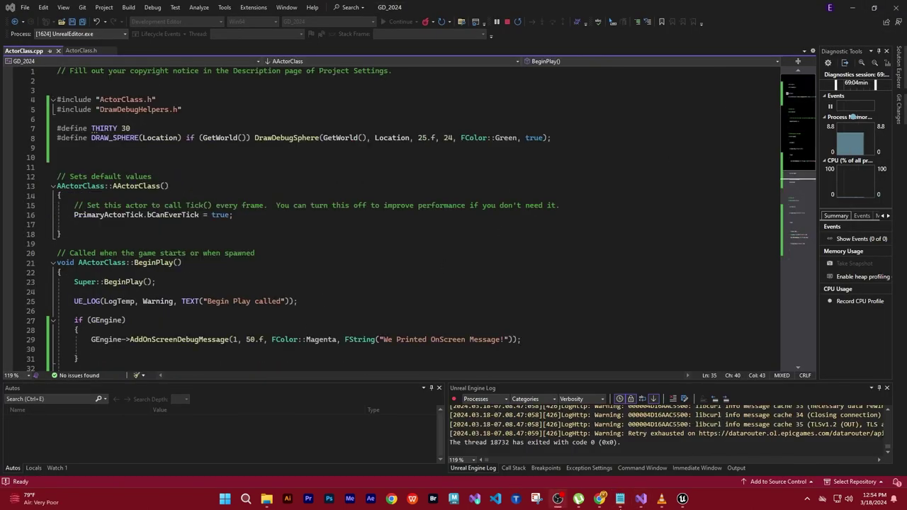
{"action": "left_click", "coordinate": [620, 499]}
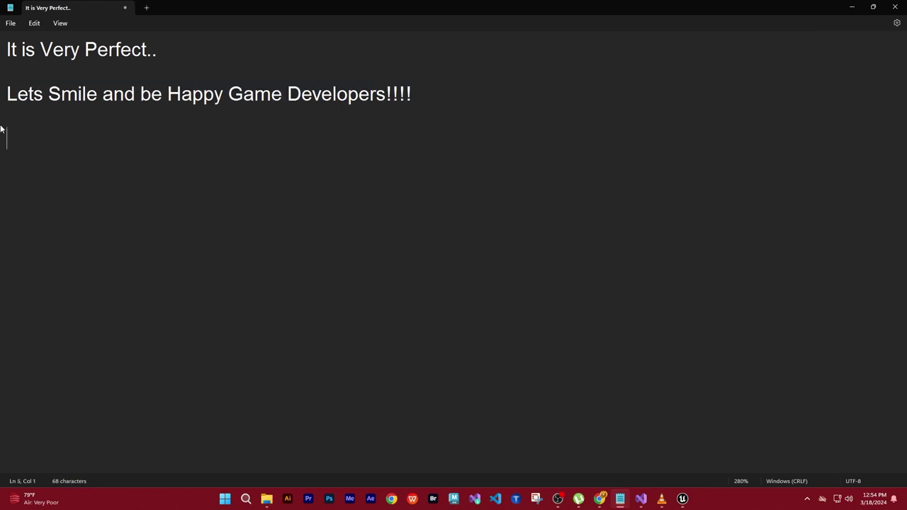
{"action": "left_click_drag", "start_coordinate": [2, 135], "coordinate": [1, 27]}
{"action": "key", "text": "Delete"}
Write the three-line note on moving Draw Sphere to the main class, then minimise Notepad.
{"action": "type", "text": "This Draw Sphere can "}
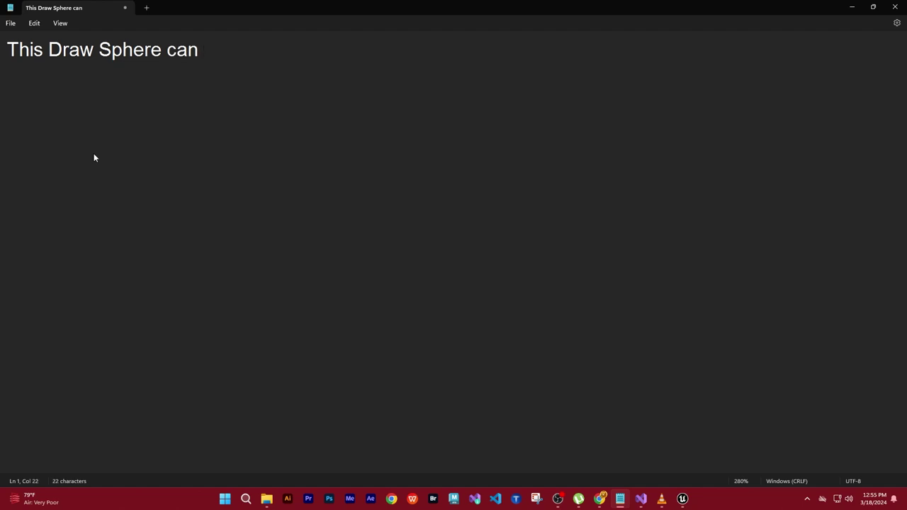
{"action": "type", "text": "be used in only Specific Class.."}
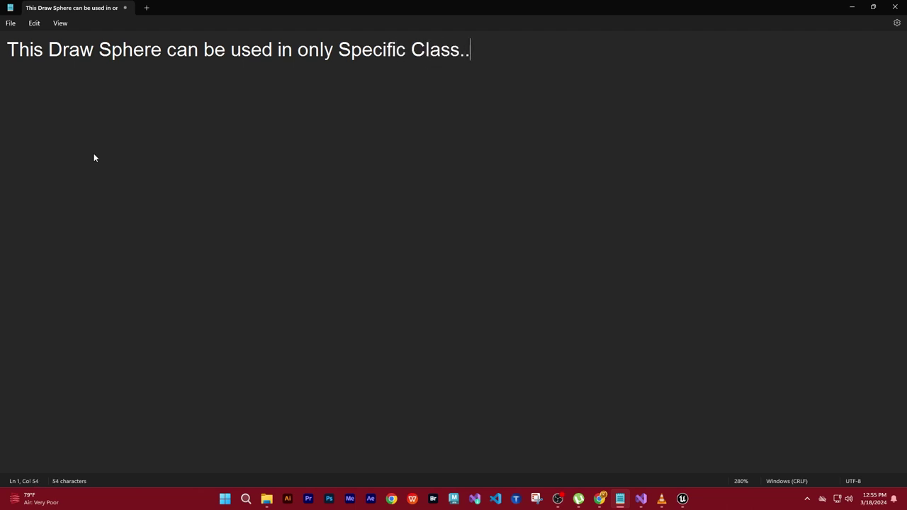
{"action": "key", "text": "Return"}
{"action": "key", "text": "Return"}
{"action": "type", "text": "But Moving This to "}
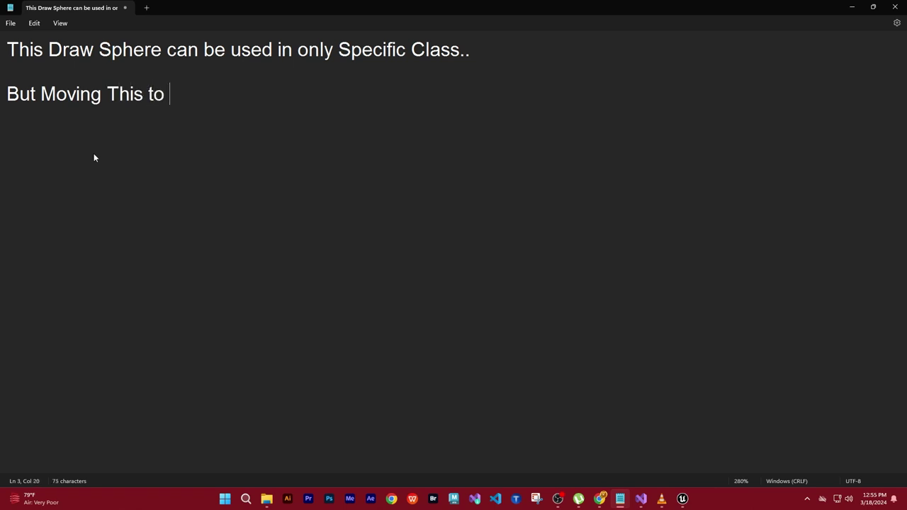
{"action": "type", "text": "Our "}
{"action": "type", "text": "Main Class it "}
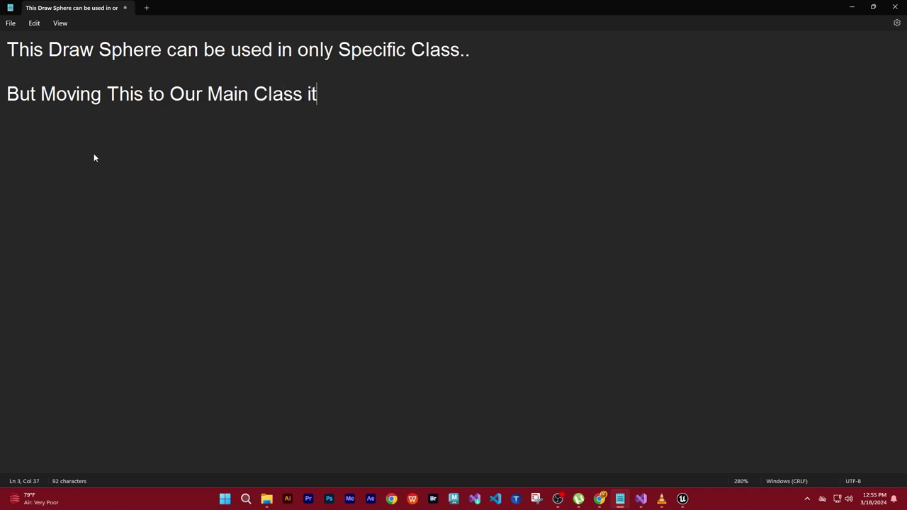
{"action": "type", "text": "Will Work For "}
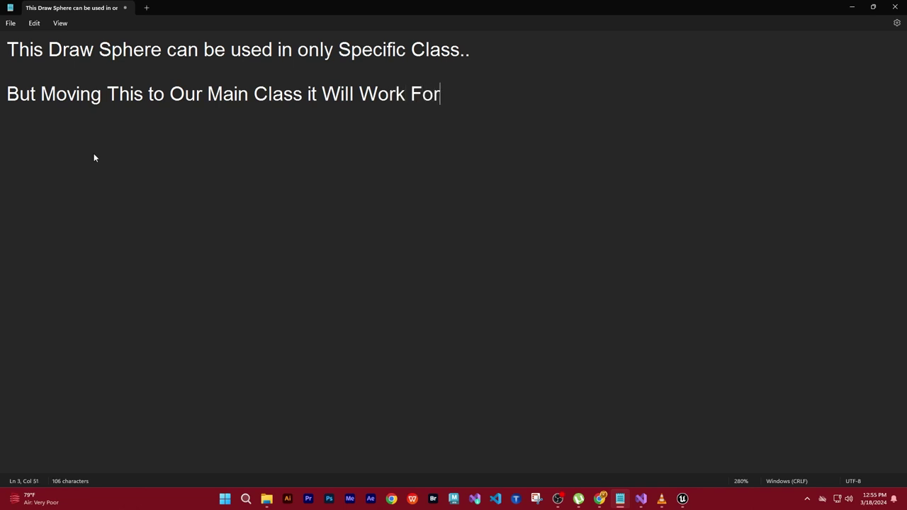
{"action": "type", "text": "All "}
{"action": "type", "text": "the Classes.."}
{"action": "key", "text": "Return"}
{"action": "type", "text": "Lets "}
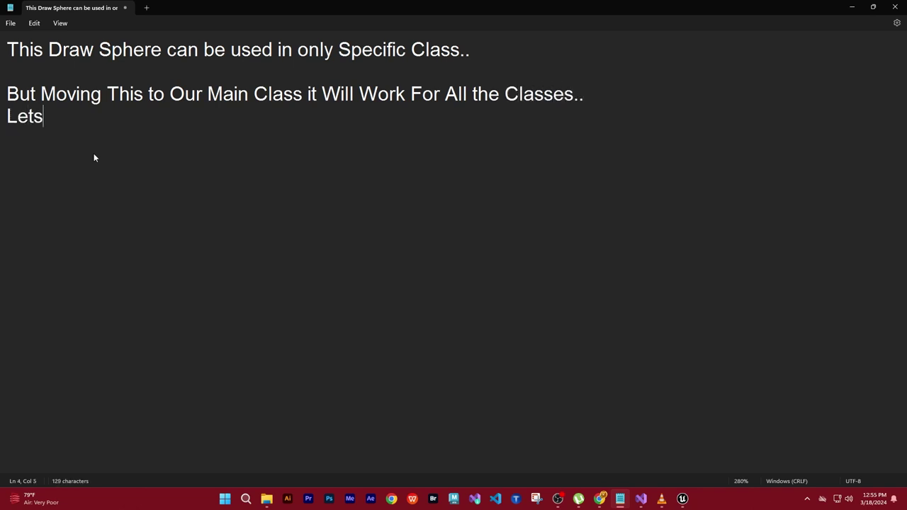
{"action": "type", "text": "See "}
{"action": "type", "text": "how to "}
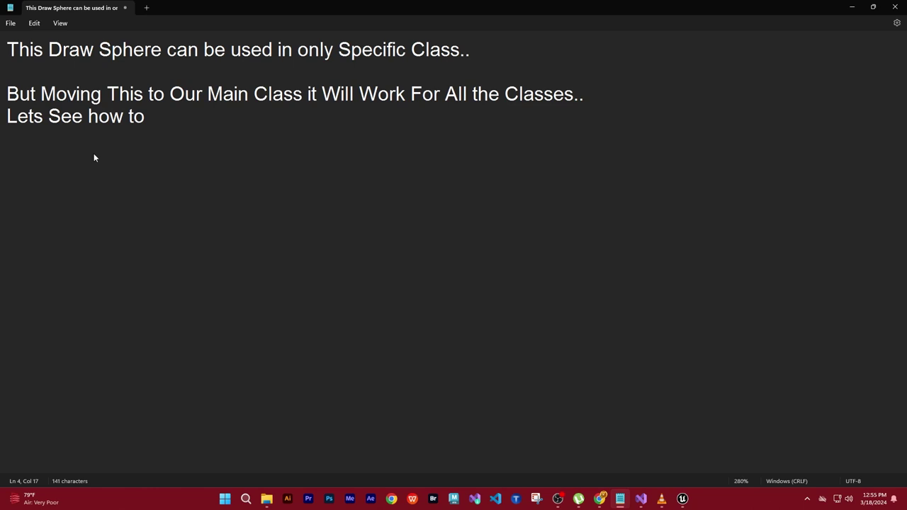
{"action": "type", "text": "perform this.."}
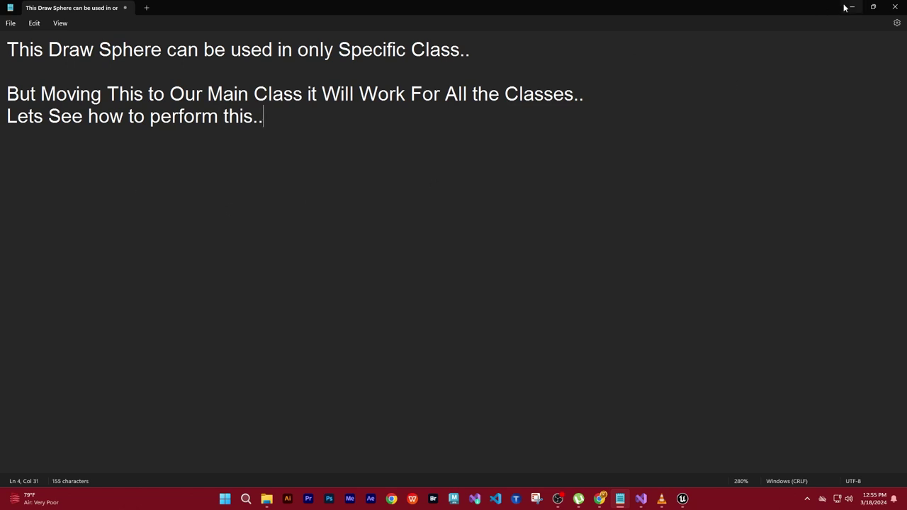
{"action": "left_click", "coordinate": [852, 6]}
{"action": "left_click", "coordinate": [422, 259]}
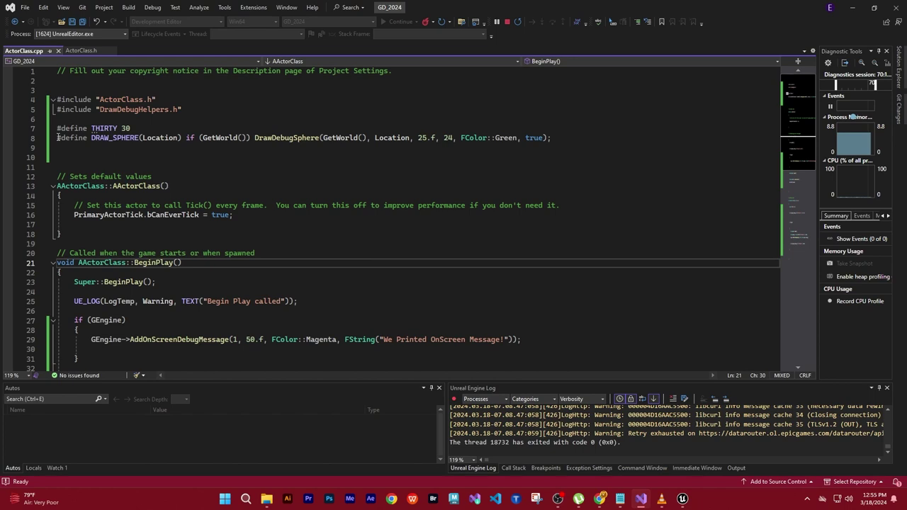
{"action": "left_click_drag", "start_coordinate": [56, 137], "coordinate": [568, 138]}
{"action": "left_click", "coordinate": [579, 166]}
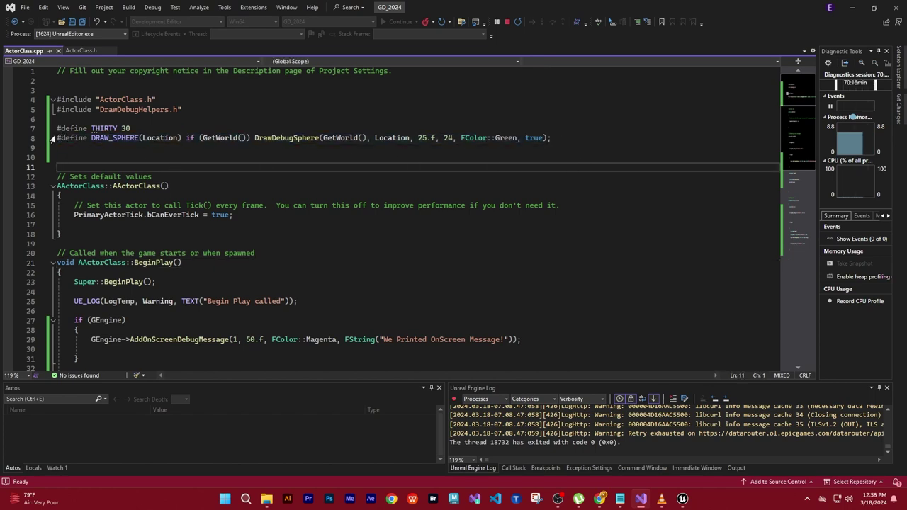
{"action": "left_click_drag", "start_coordinate": [57, 138], "coordinate": [195, 138]}
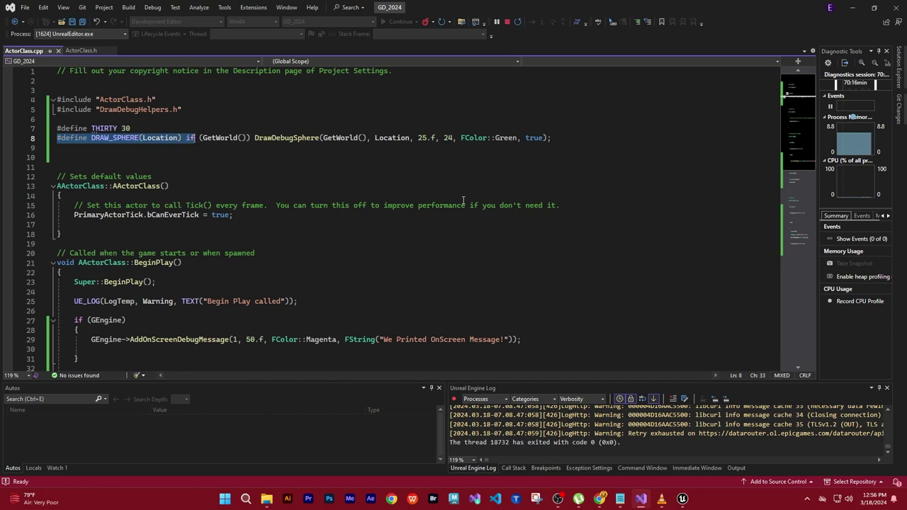
{"action": "left_click", "coordinate": [637, 209]}
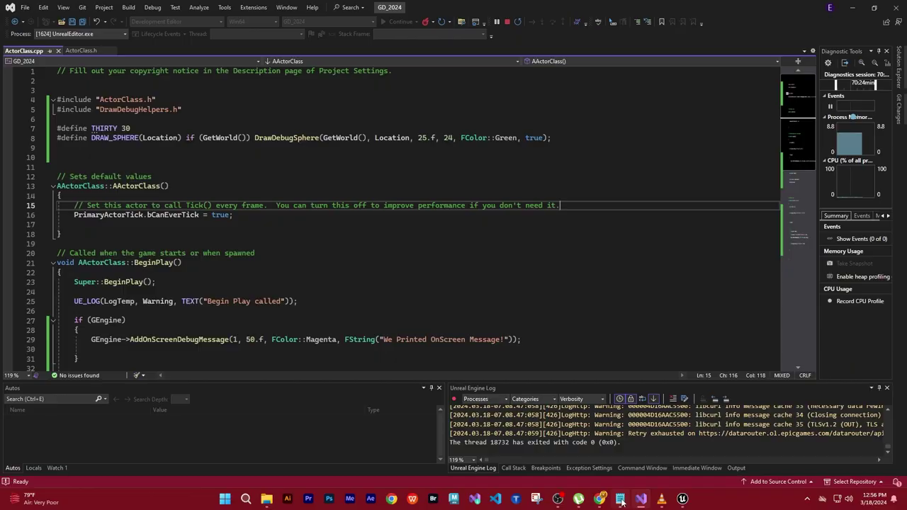
{"action": "left_click", "coordinate": [682, 499]}
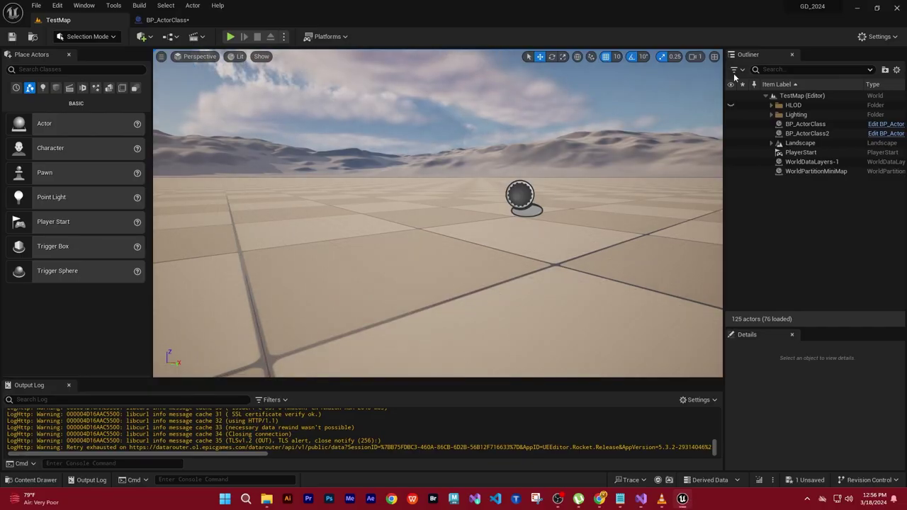
{"action": "left_click", "coordinate": [856, 8]}
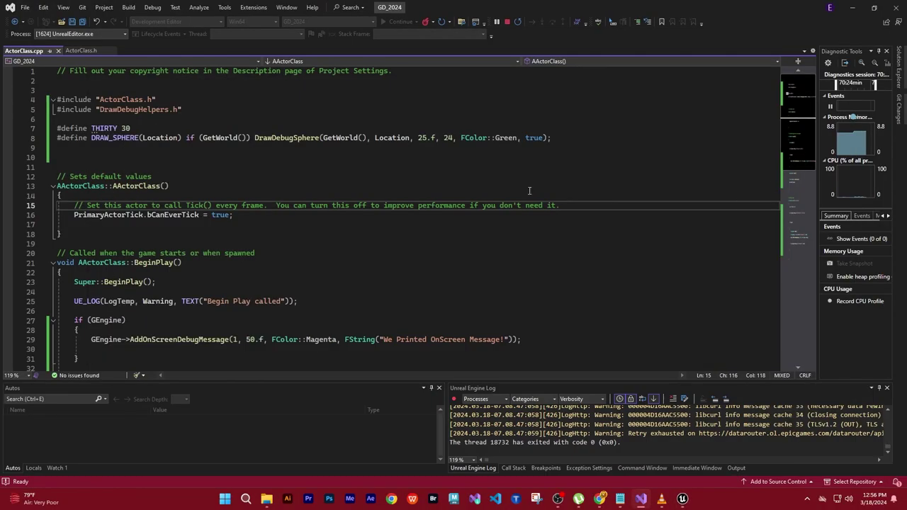
{"action": "left_click", "coordinate": [286, 7]}
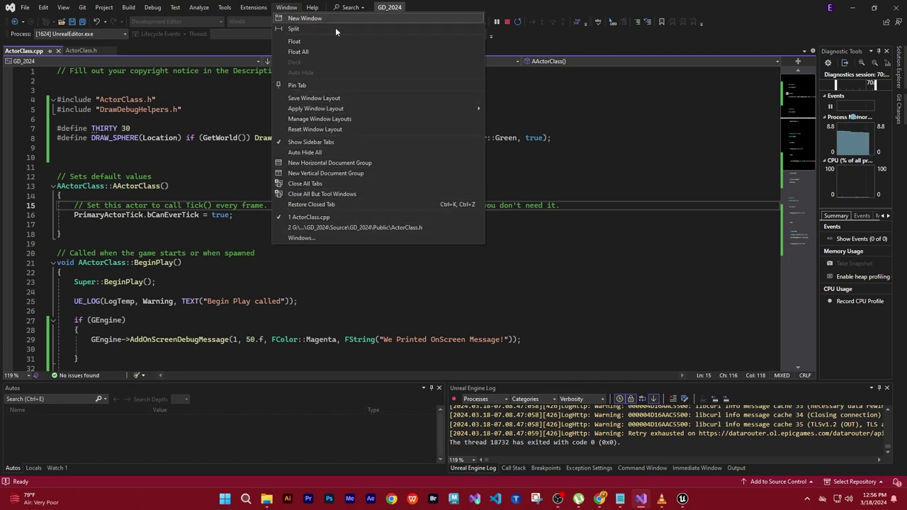
Dismiss the window options, then open and widen Solution Explorer, collapsing the Games tree.
{"action": "left_click", "coordinate": [745, 301]}
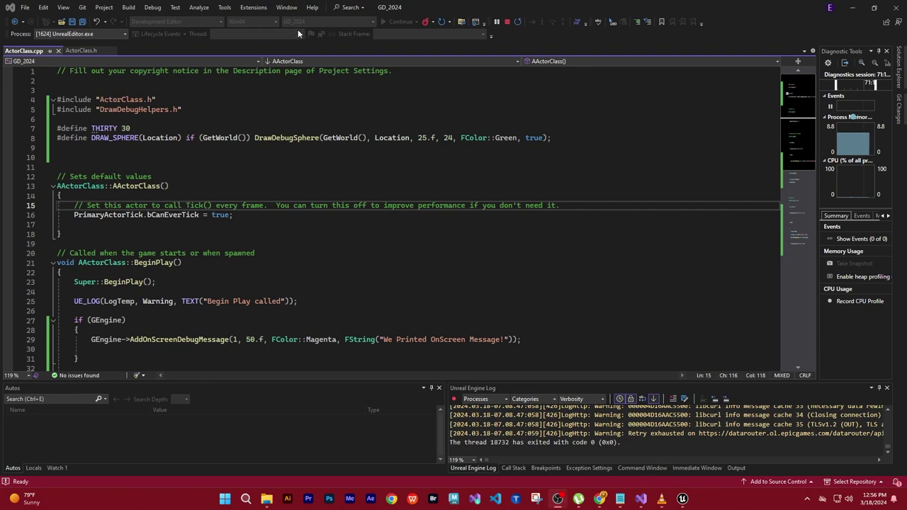
{"action": "left_click", "coordinate": [899, 65]}
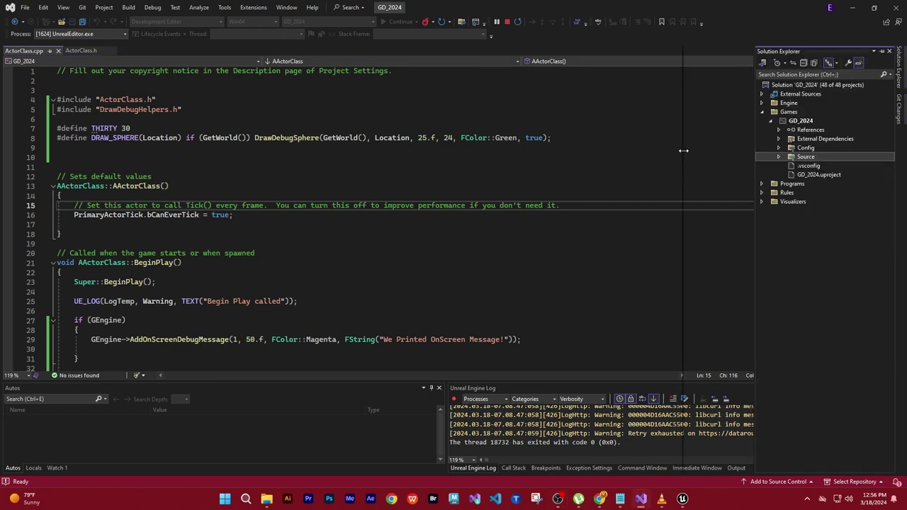
{"action": "left_click_drag", "start_coordinate": [754, 151], "coordinate": [688, 155]}
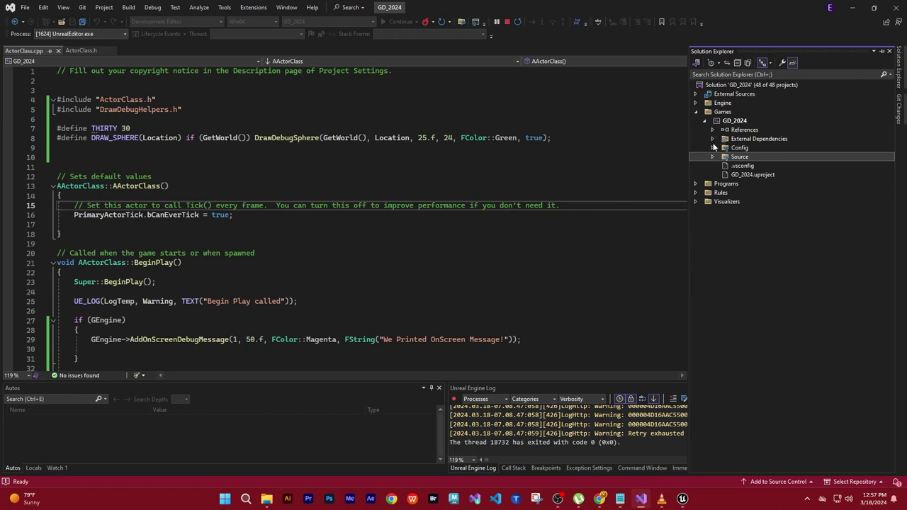
{"action": "left_click", "coordinate": [711, 157]}
{"action": "left_click", "coordinate": [711, 157]}
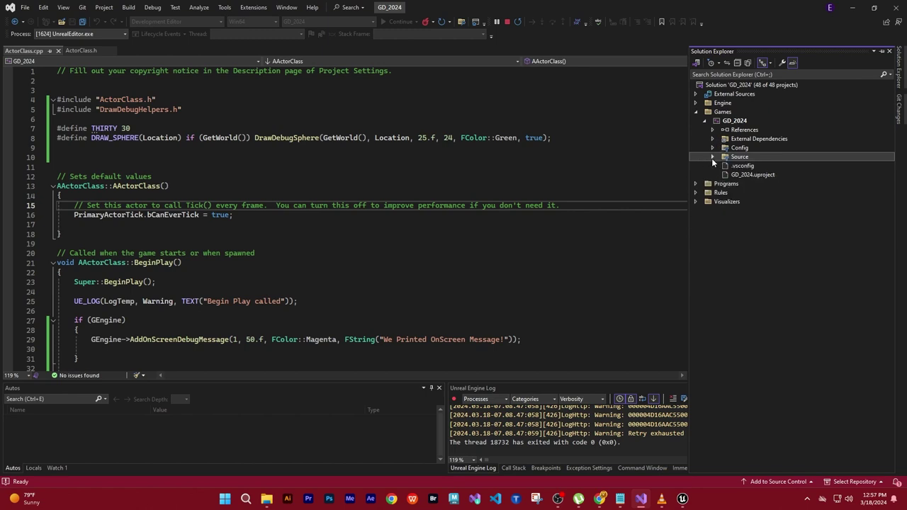
{"action": "left_click", "coordinate": [705, 122]}
{"action": "left_click", "coordinate": [696, 112]}
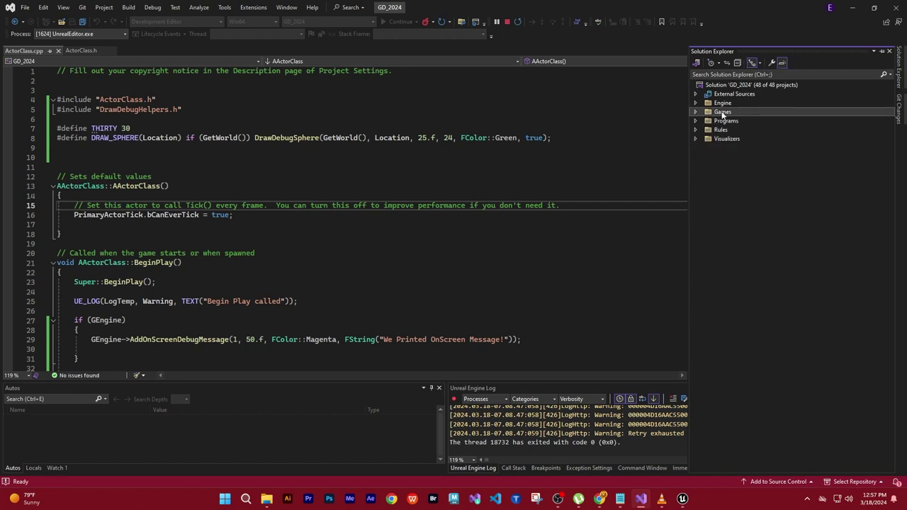
Expand Games > GD_2024 > Source > GD_2024 > Private and select ActorClass.cpp.
{"action": "left_click", "coordinate": [696, 112]}
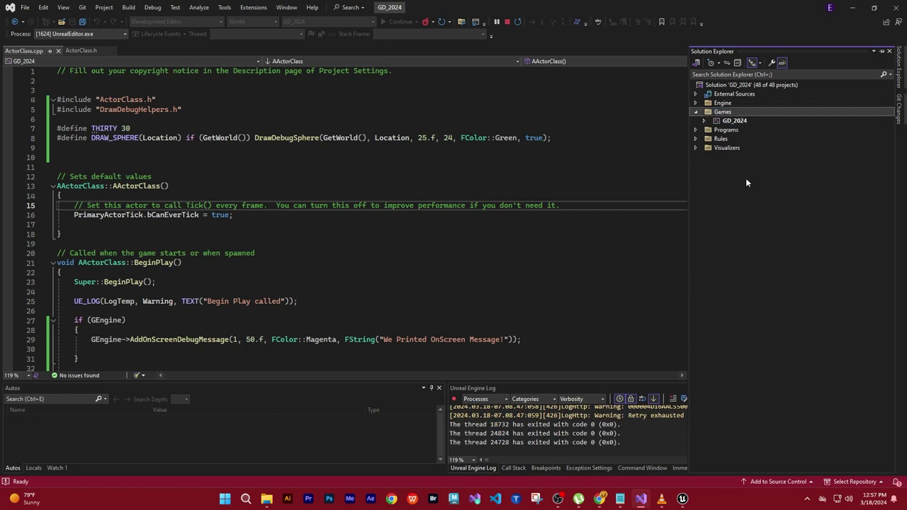
{"action": "left_click", "coordinate": [705, 121]}
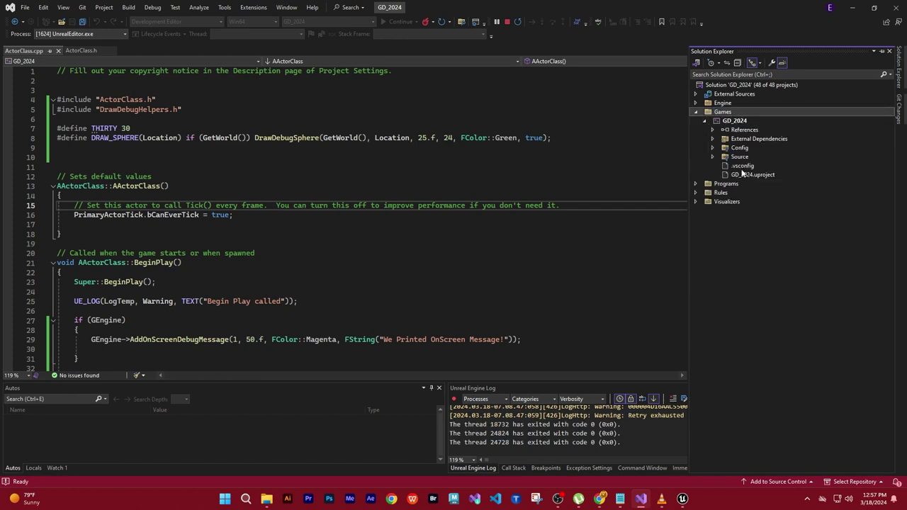
{"action": "left_click", "coordinate": [712, 156]}
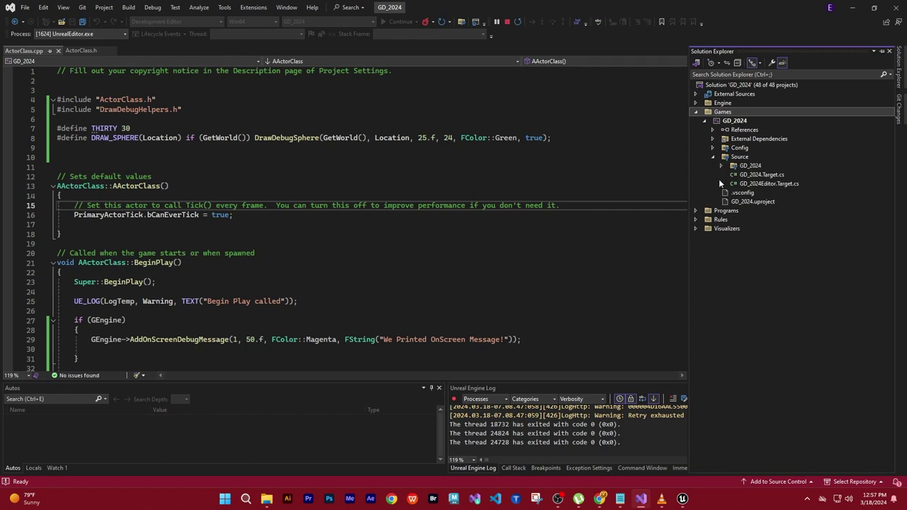
{"action": "left_click", "coordinate": [721, 165]}
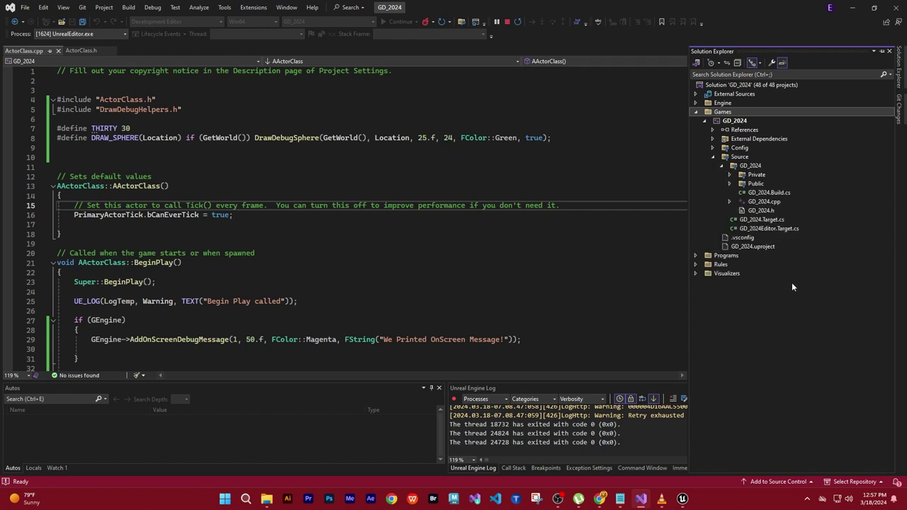
{"action": "left_click", "coordinate": [757, 184]}
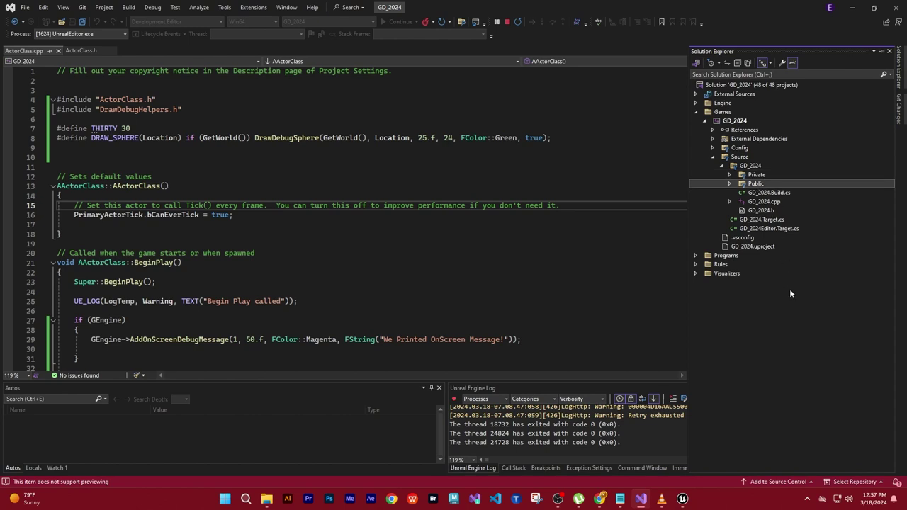
{"action": "left_click", "coordinate": [730, 175]}
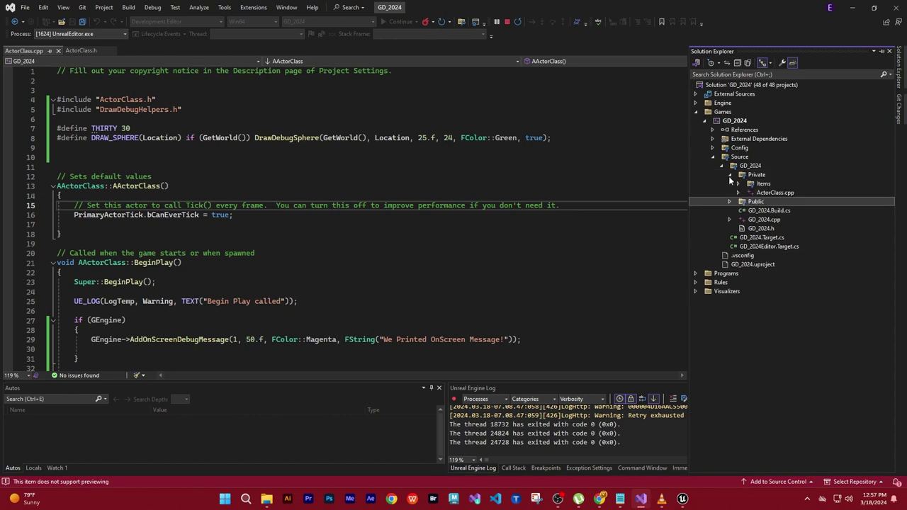
{"action": "left_click", "coordinate": [776, 192]}
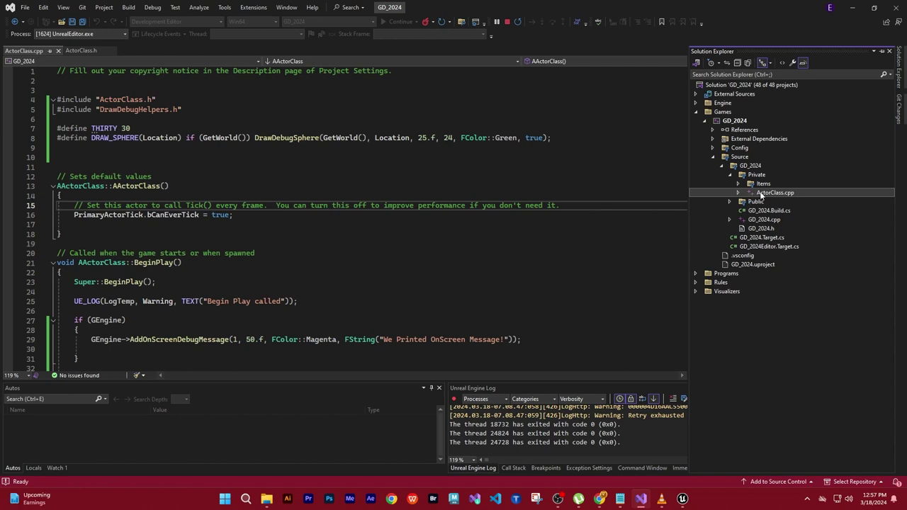
{"action": "left_click", "coordinate": [682, 499]}
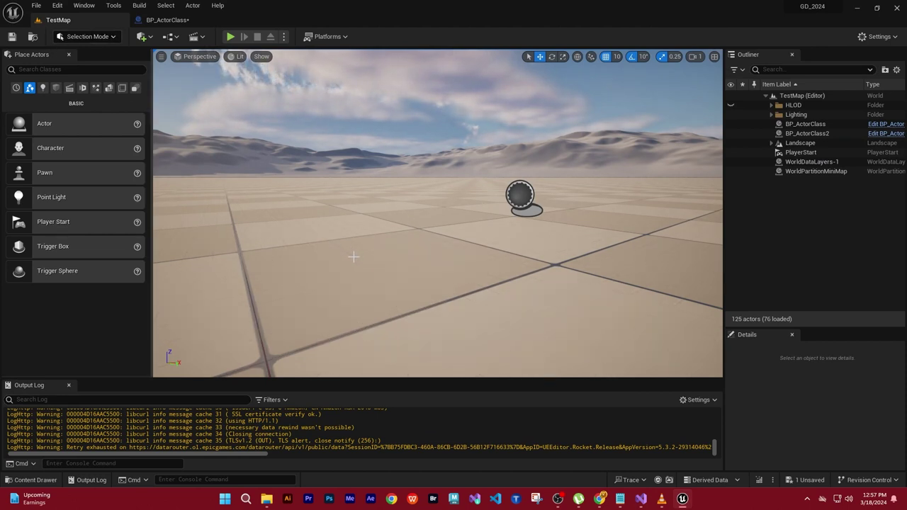
Cycle through orthographic viewport views, then return the viewport to lit Perspective.
{"action": "key", "text": "alt+shift+k"}
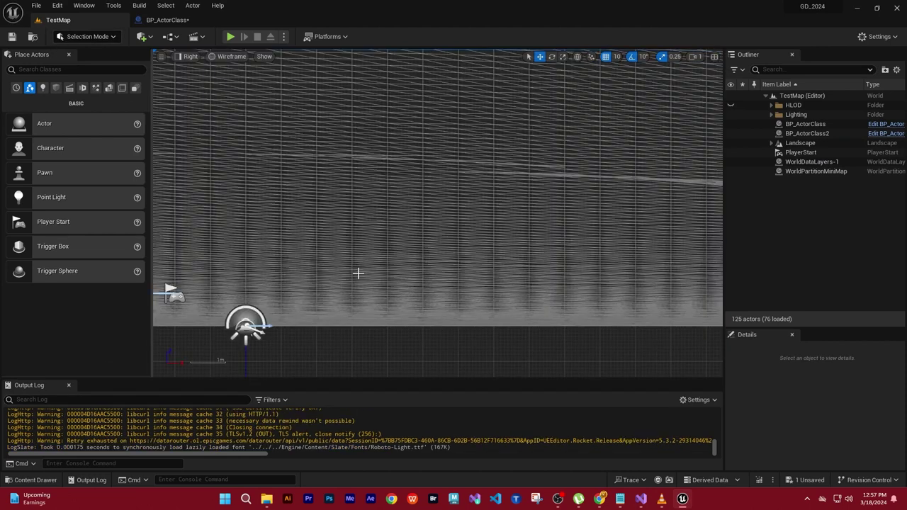
{"action": "key", "text": "alt+k"}
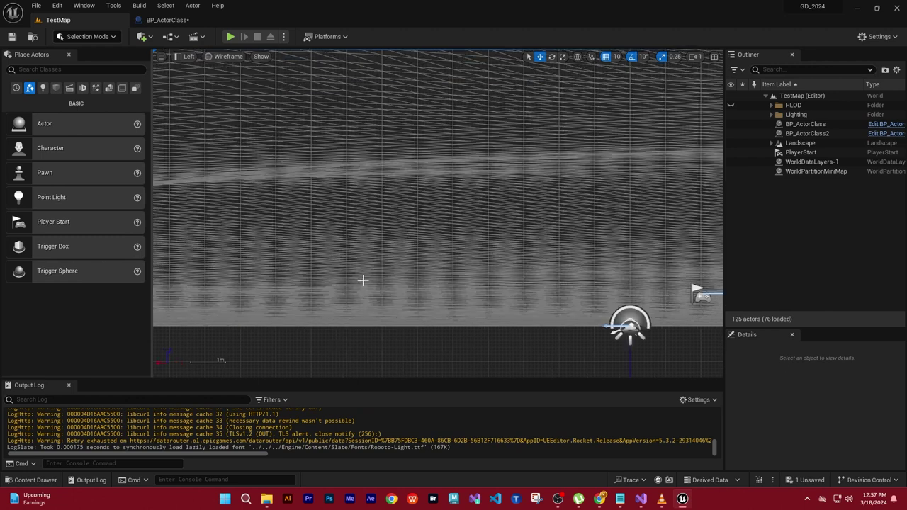
{"action": "key", "text": "alt+j"}
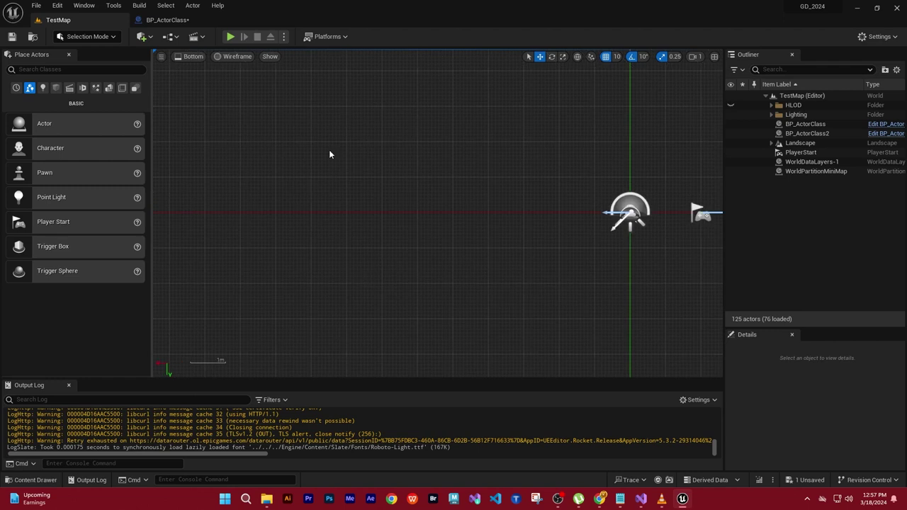
{"action": "left_click", "coordinate": [193, 56]}
{"action": "left_click", "coordinate": [213, 71]}
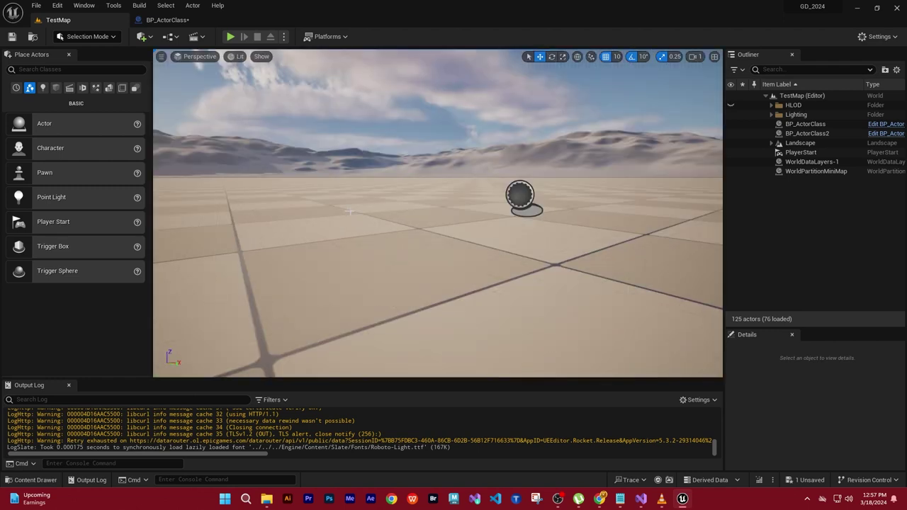
Fly the camera toward the two actors and show GD_2024_BP in the Content Drawer.
{"action": "right_click_drag", "start_coordinate": [305, 156], "coordinate": [305, 156]}
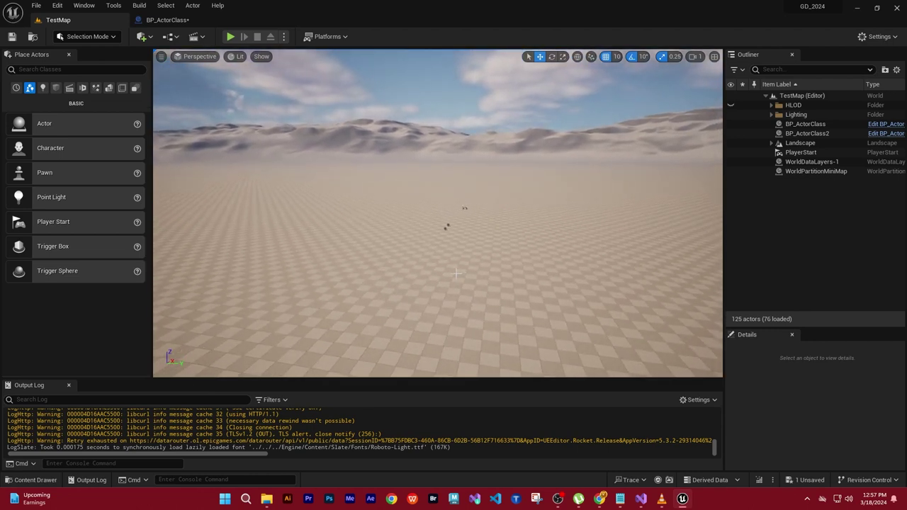
{"action": "right_click_drag", "start_coordinate": [433, 234], "coordinate": [434, 234]}
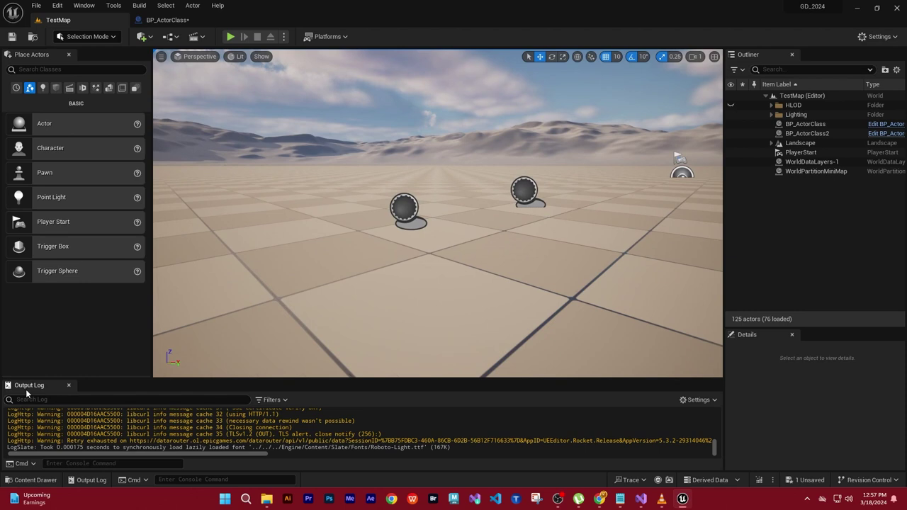
{"action": "key", "text": "ctrl+space"}
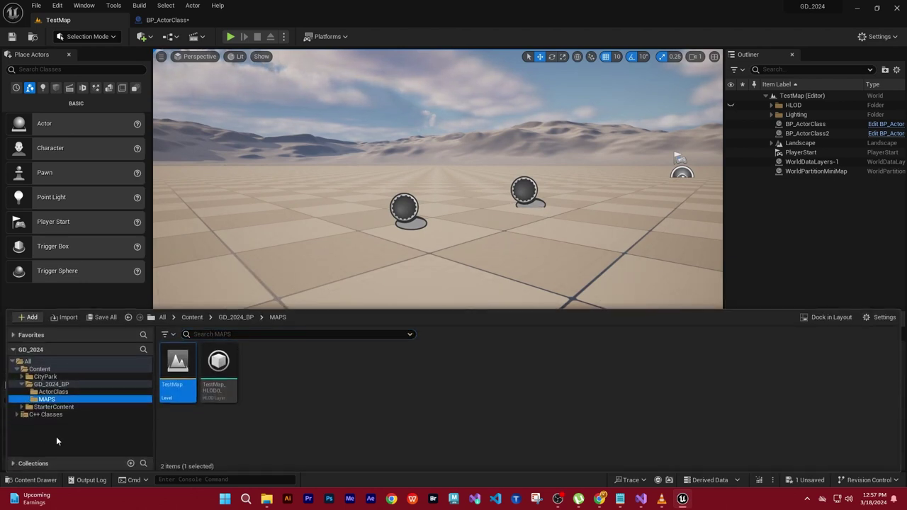
{"action": "left_click", "coordinate": [22, 384]}
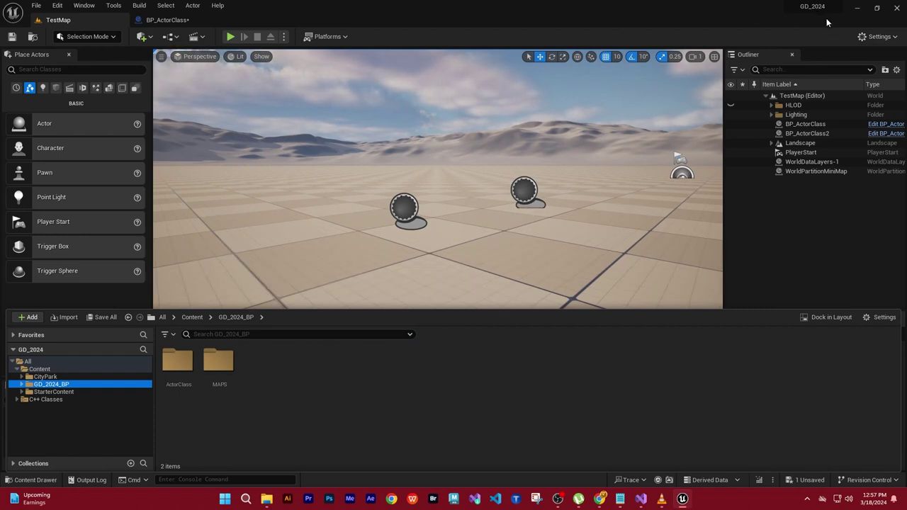
Restore Unreal Editor and Visual Studio to smaller windows and minimize File Explorer.
{"action": "left_click", "coordinate": [876, 8]}
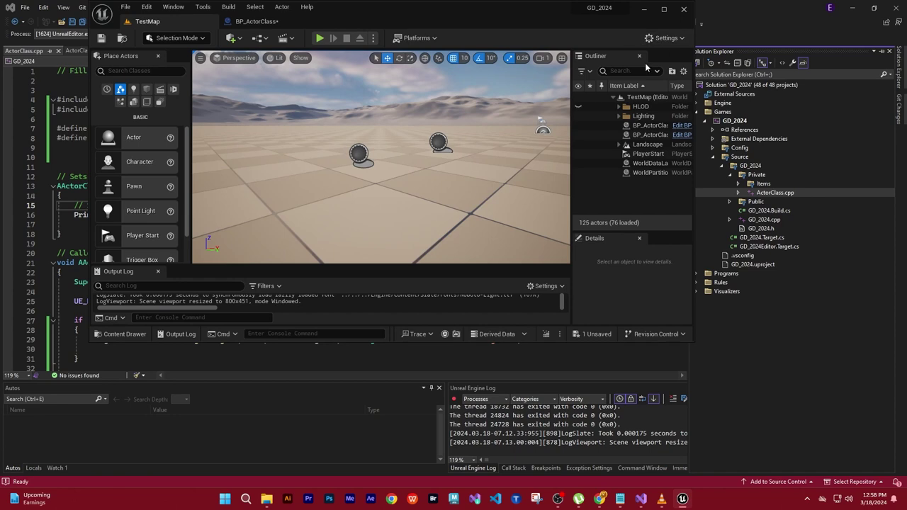
{"action": "left_click_drag", "start_coordinate": [523, 18], "coordinate": [481, 57]}
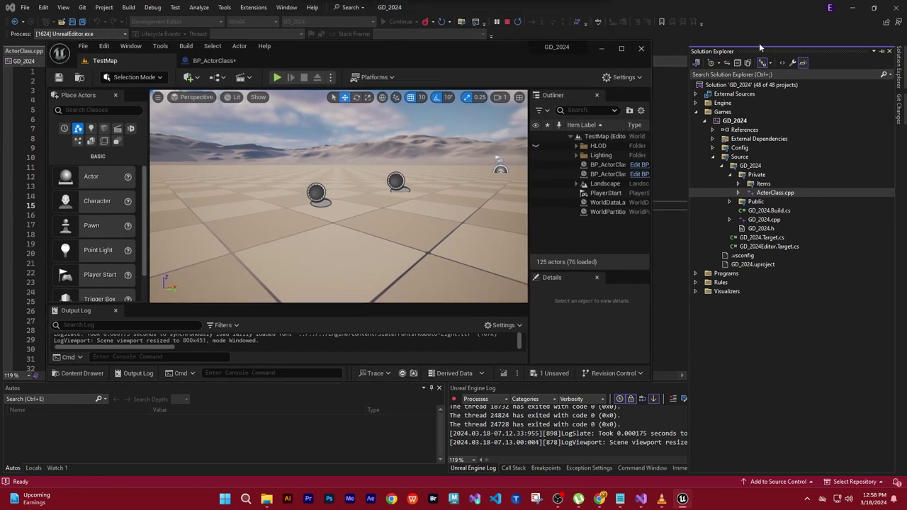
{"action": "left_click", "coordinate": [873, 8]}
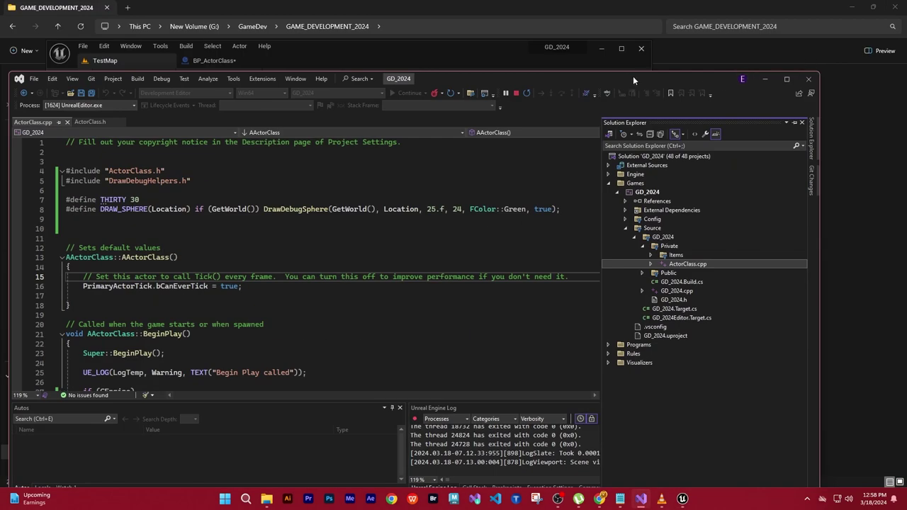
{"action": "mouse_move", "coordinate": [603, 77]}
{"action": "left_mouse_down"}
{"action": "mouse_move", "coordinate": [597, 165]}
{"action": "mouse_move", "coordinate": [605, 168]}
{"action": "left_mouse_up"}
{"action": "left_click", "coordinate": [855, 8]}
{"action": "left_click", "coordinate": [855, 7]}
{"action": "left_click_drag", "start_coordinate": [525, 56], "coordinate": [476, 22]}
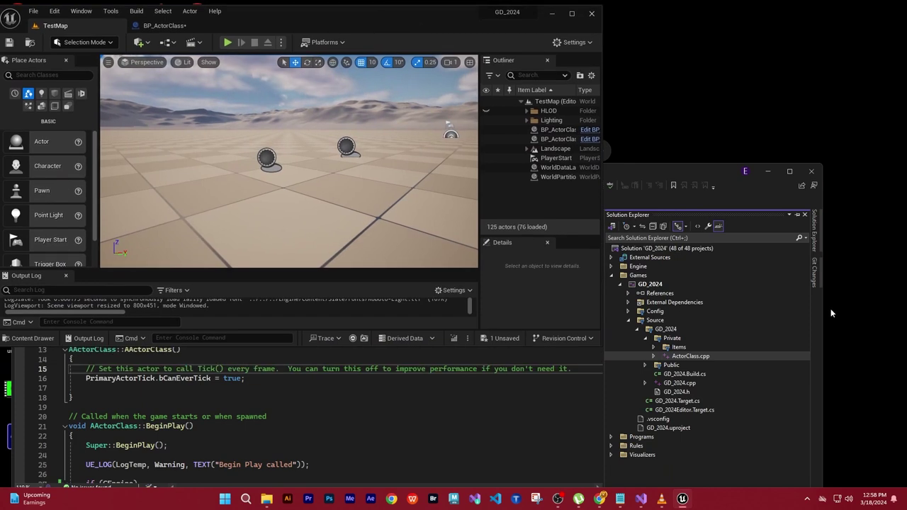
Fit Visual Studio onto the right half and narrow Unreal Editor to the left half.
{"action": "left_click_drag", "start_coordinate": [823, 309], "coordinate": [523, 328]}
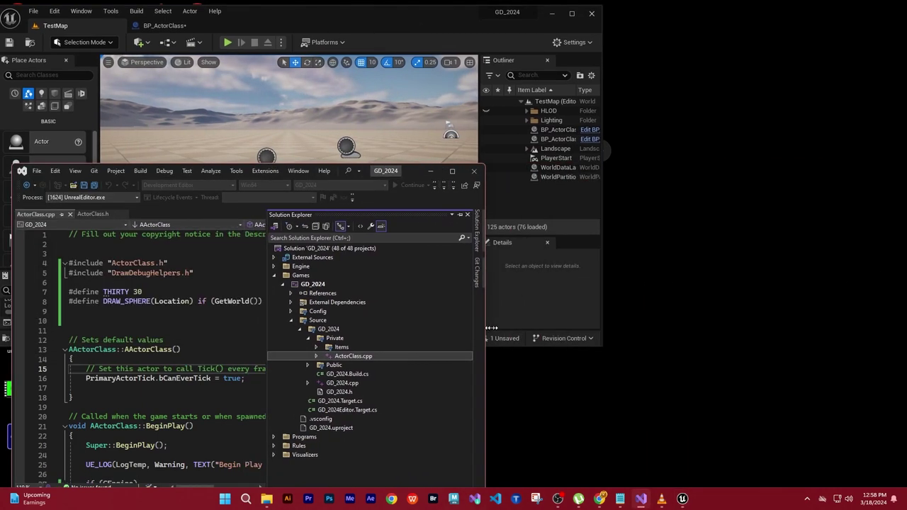
{"action": "left_click_drag", "start_coordinate": [428, 172], "coordinate": [808, 8]}
{"action": "left_click_drag", "start_coordinate": [396, 250], "coordinate": [436, 246]}
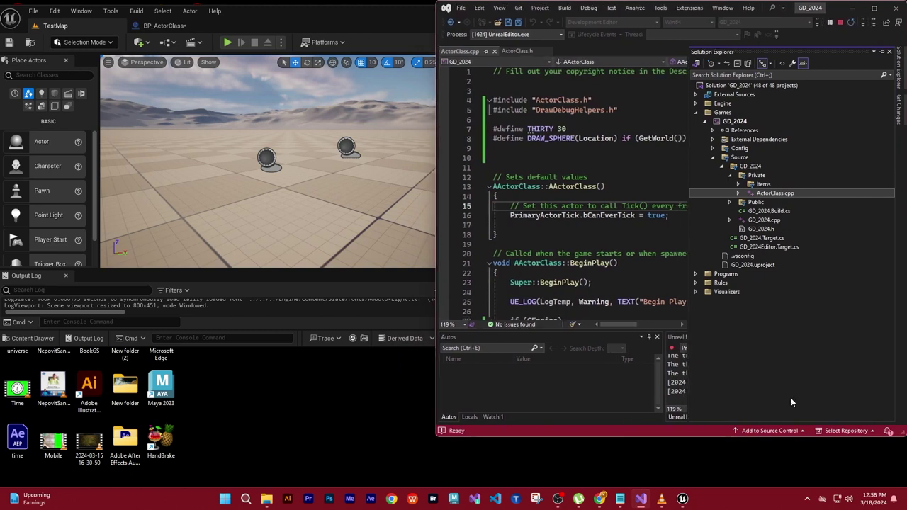
{"action": "left_click_drag", "start_coordinate": [822, 437], "coordinate": [827, 489]}
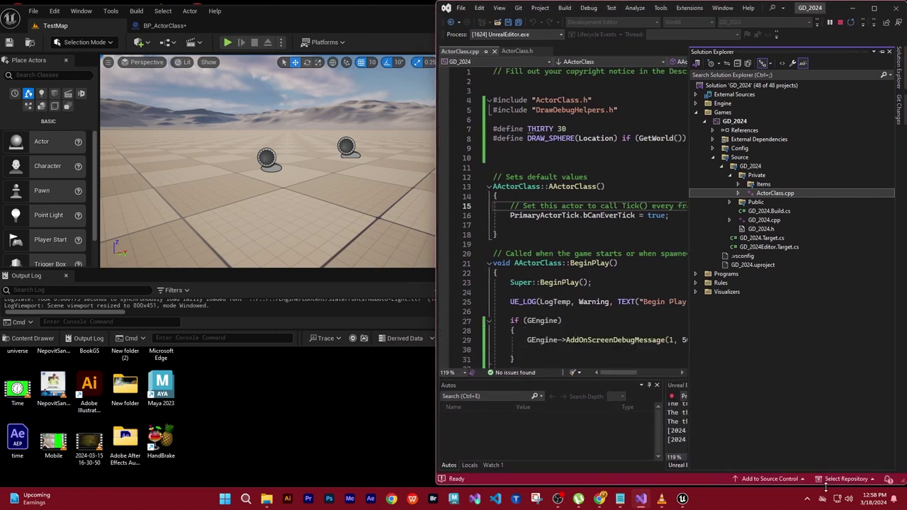
{"action": "left_click", "coordinate": [369, 17]}
{"action": "mouse_move", "coordinate": [310, 12]}
{"action": "left_mouse_down"}
{"action": "mouse_move", "coordinate": [291, 34]}
{"action": "mouse_move", "coordinate": [316, 14]}
{"action": "left_mouse_up"}
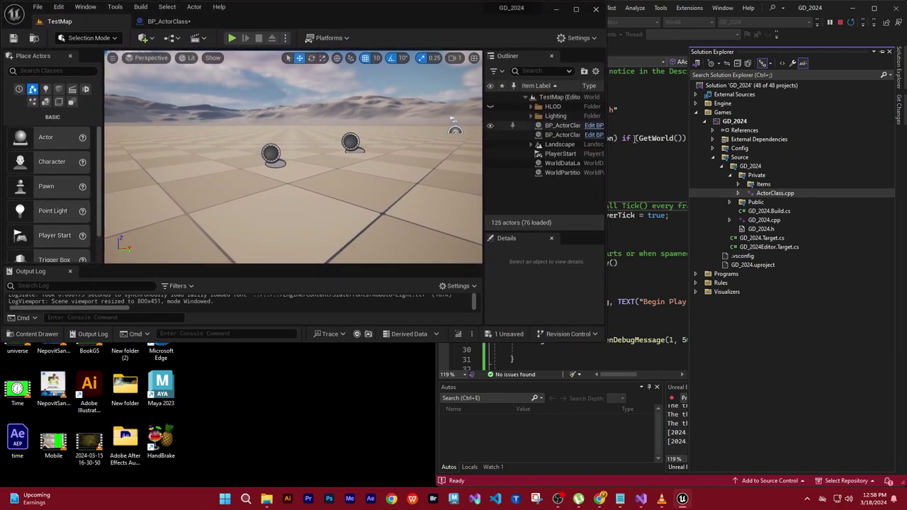
{"action": "left_click_drag", "start_coordinate": [606, 172], "coordinate": [436, 178]}
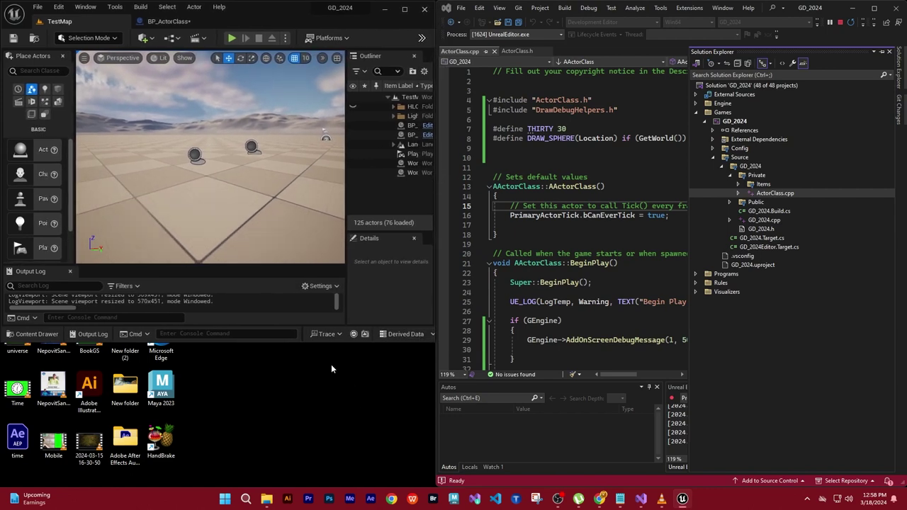
Stretch Unreal Editor to full height and narrow Solution Explorer so ActorClass.cpp lines show fully.
{"action": "left_click_drag", "start_coordinate": [281, 343], "coordinate": [297, 488]}
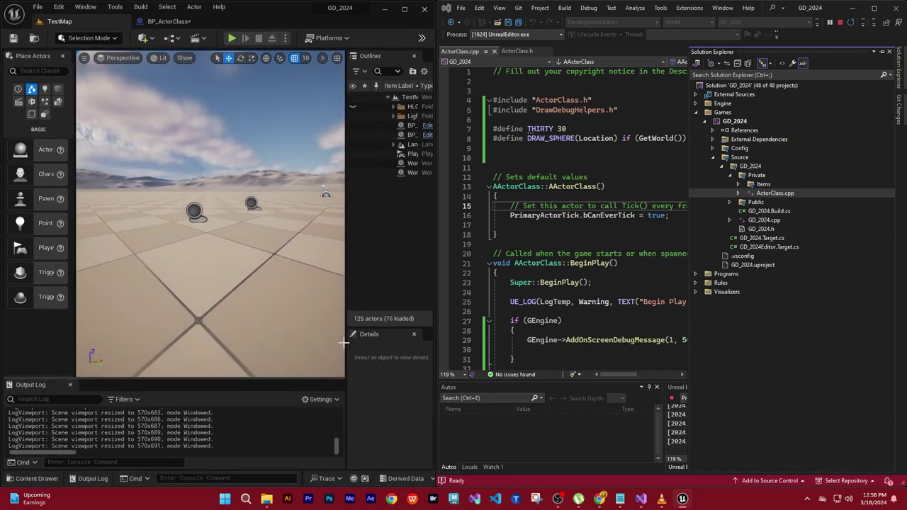
{"action": "left_click", "coordinate": [522, 170]}
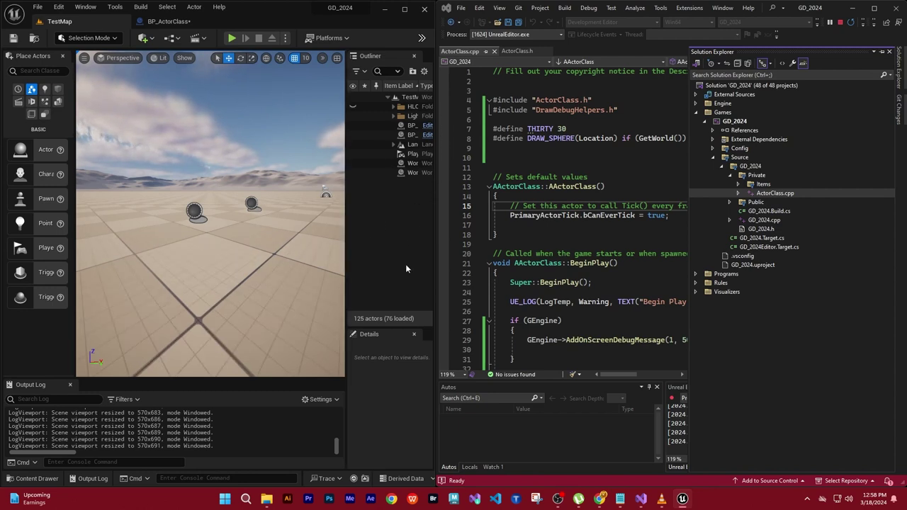
{"action": "mouse_move", "coordinate": [437, 187]}
{"action": "left_mouse_down"}
{"action": "mouse_move", "coordinate": [415, 187]}
{"action": "mouse_move", "coordinate": [455, 187]}
{"action": "mouse_move", "coordinate": [439, 175]}
{"action": "mouse_move", "coordinate": [447, 174]}
{"action": "left_mouse_up"}
{"action": "left_click_drag", "start_coordinate": [414, 207], "coordinate": [445, 211]}
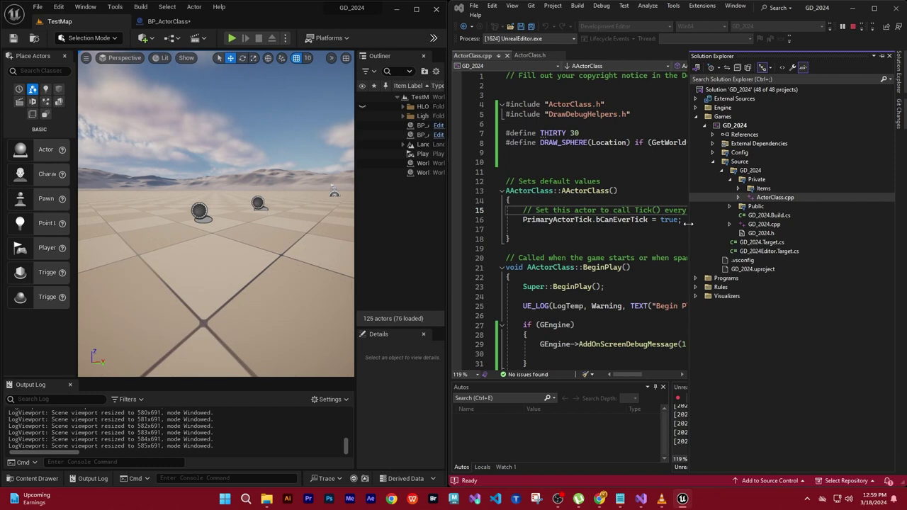
{"action": "left_click_drag", "start_coordinate": [687, 223], "coordinate": [735, 223]}
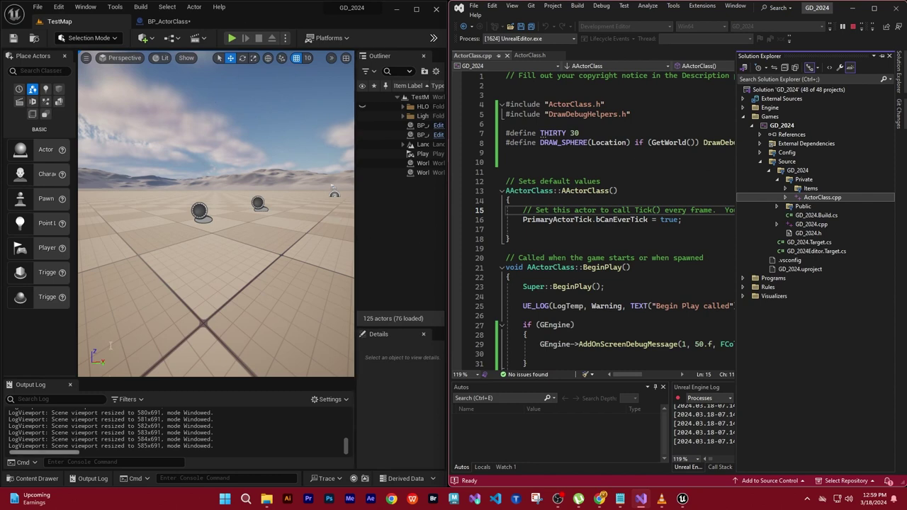
Open the Content Drawer and expand C++ Classes > GD_2024 to reveal its Public folder.
{"action": "left_click", "coordinate": [244, 389]}
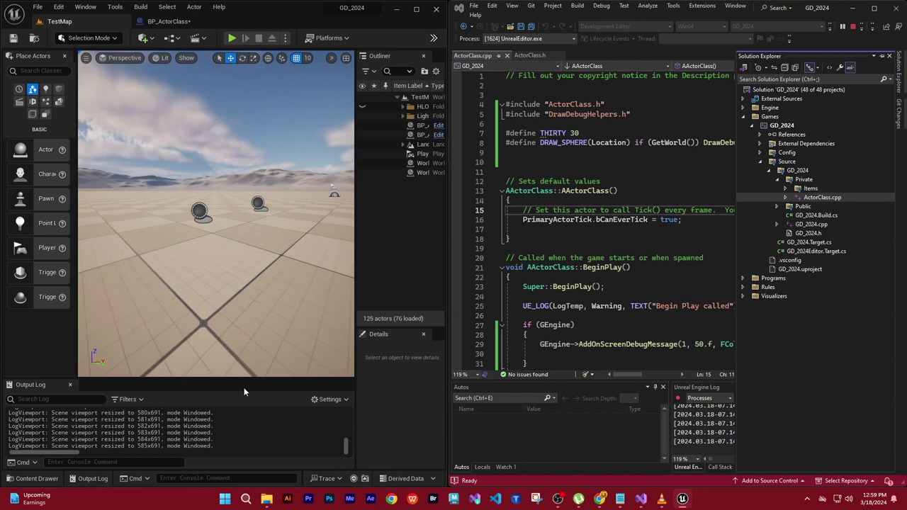
{"action": "key", "text": "ctrl+space"}
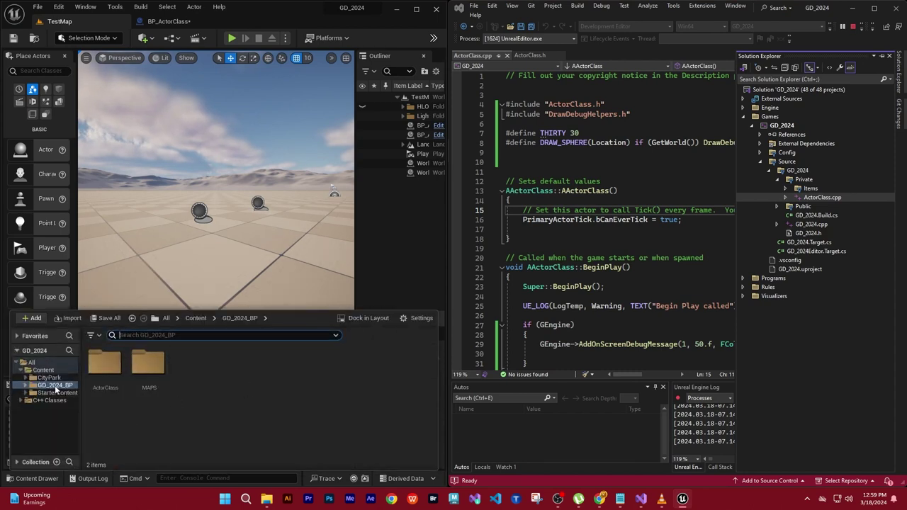
{"action": "left_click", "coordinate": [31, 389]}
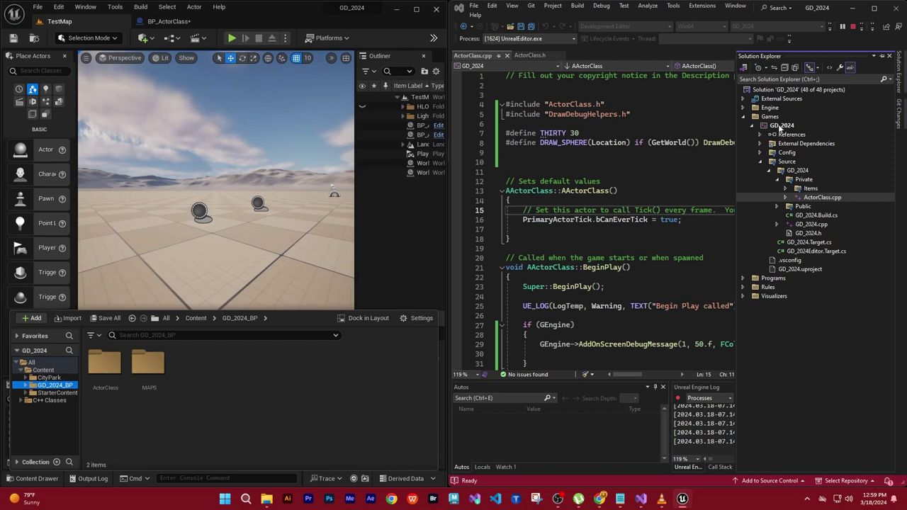
{"action": "left_click", "coordinate": [752, 126]}
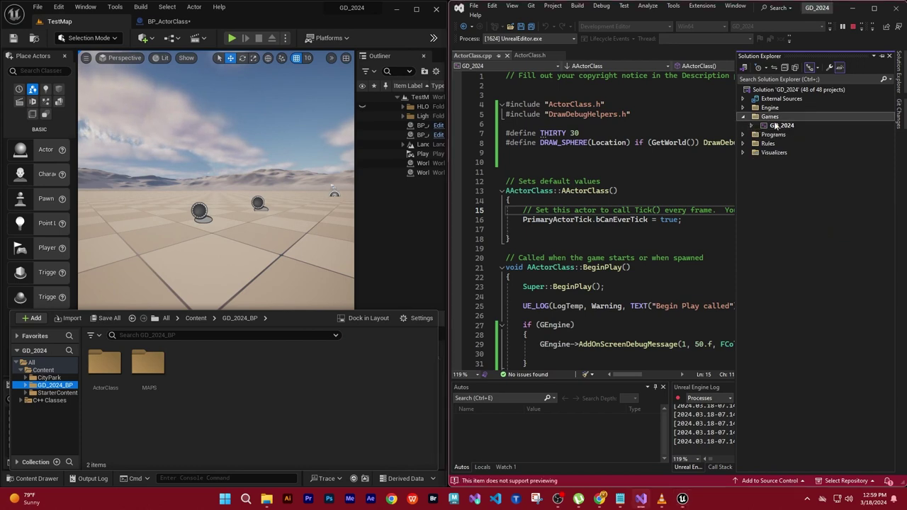
{"action": "left_click", "coordinate": [776, 127]}
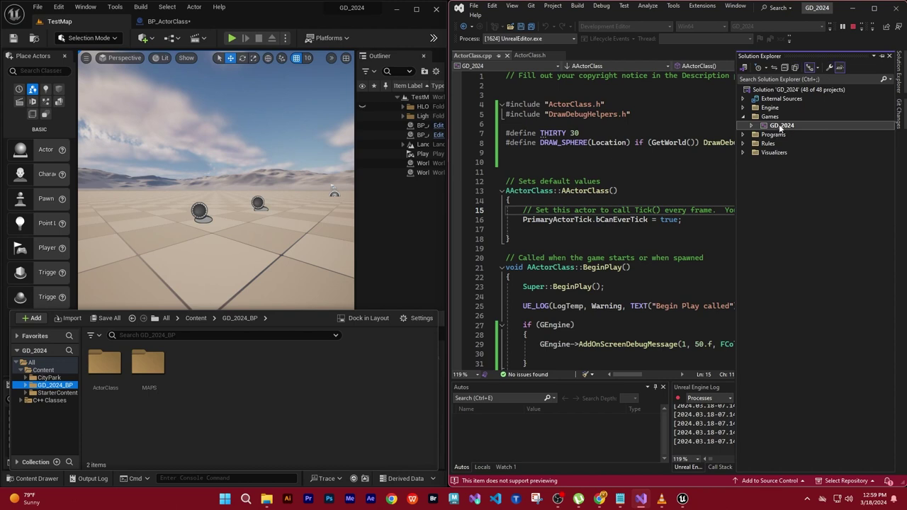
{"action": "left_click", "coordinate": [25, 386]}
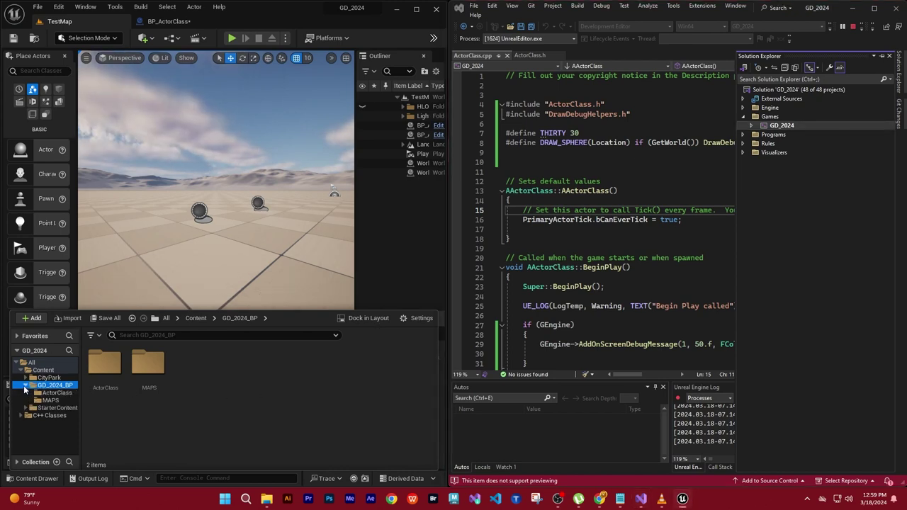
{"action": "left_click", "coordinate": [25, 386]}
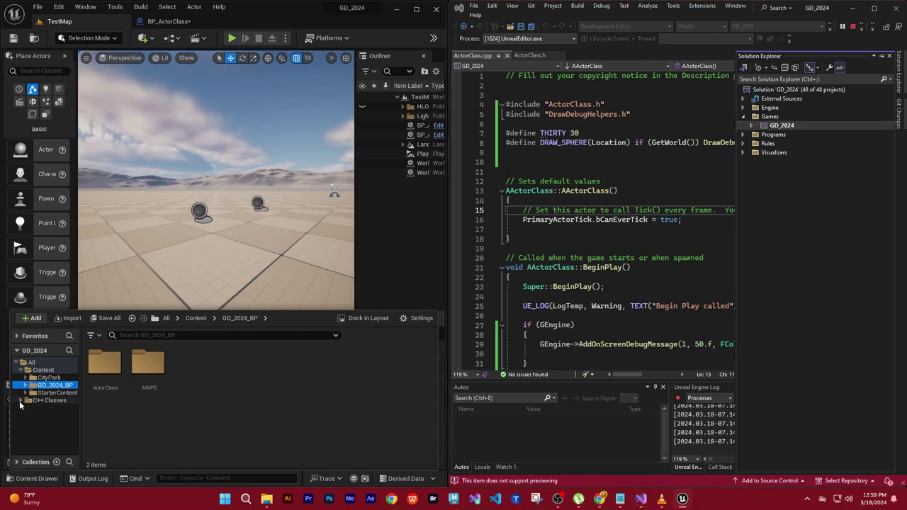
{"action": "left_click", "coordinate": [39, 402]}
{"action": "left_click", "coordinate": [21, 401]}
{"action": "left_click", "coordinate": [106, 367]}
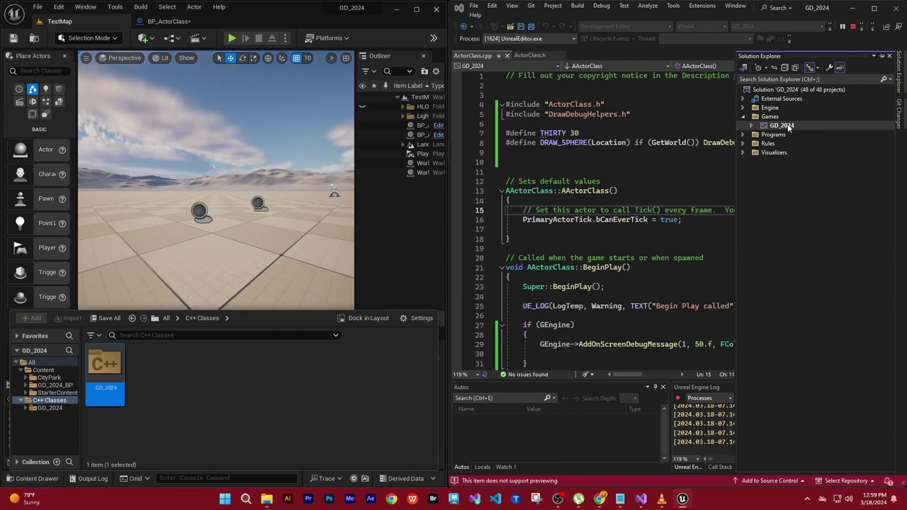
{"action": "left_click", "coordinate": [25, 408]}
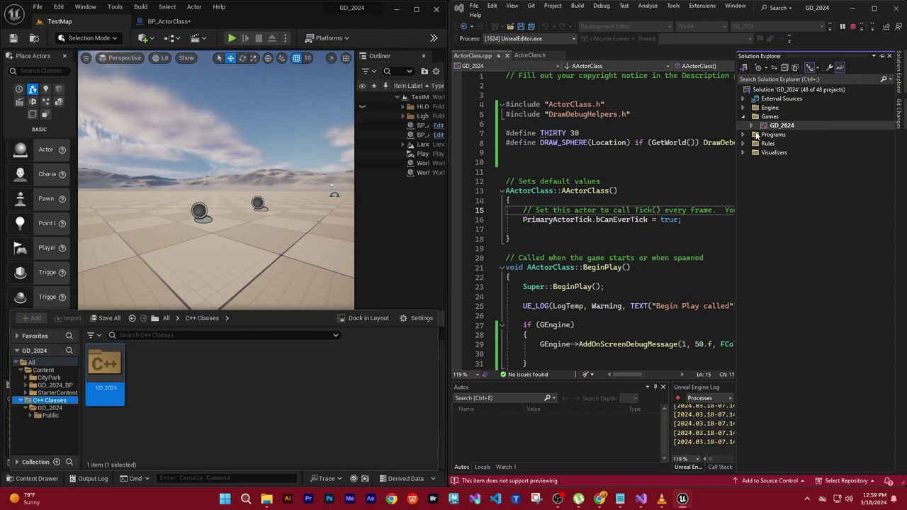
Open the Public class folder, check Items for MyActor, and tidy the Solution Explorer tree.
{"action": "left_click", "coordinate": [751, 125]}
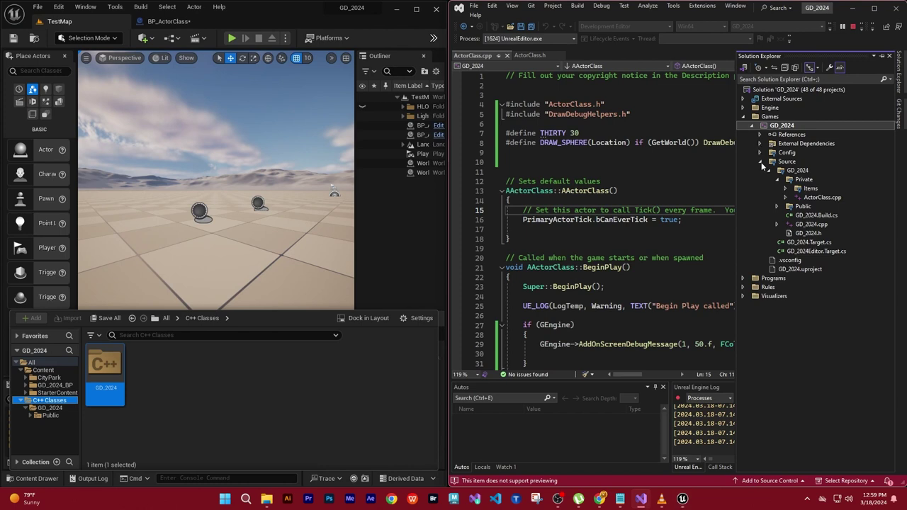
{"action": "left_click", "coordinate": [761, 162]}
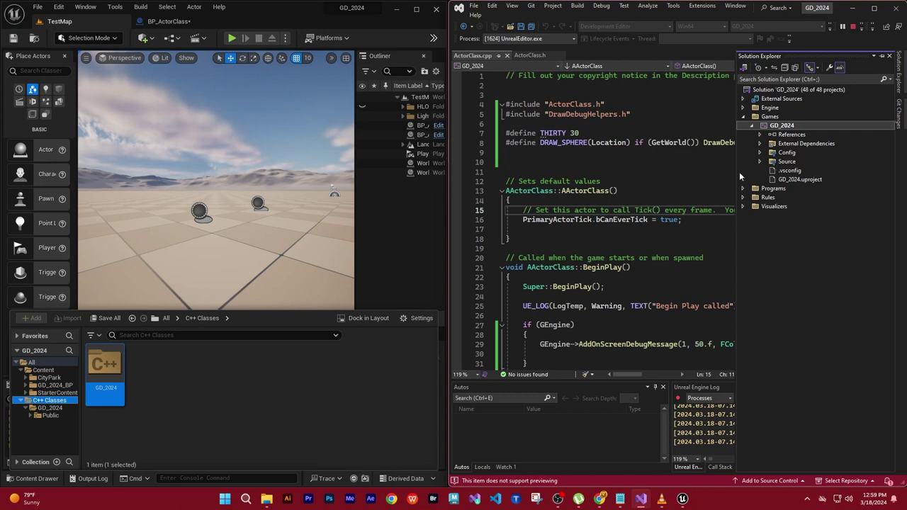
{"action": "left_click", "coordinate": [52, 417]}
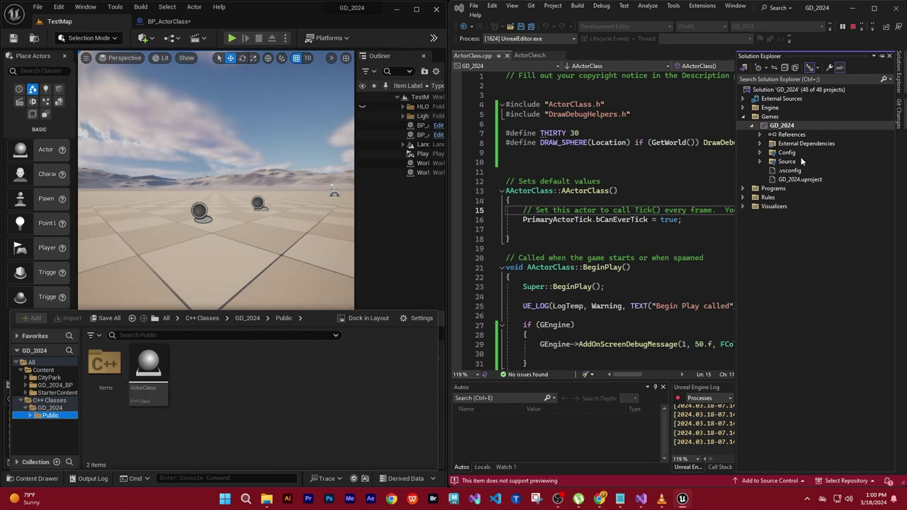
{"action": "left_click", "coordinate": [761, 163]}
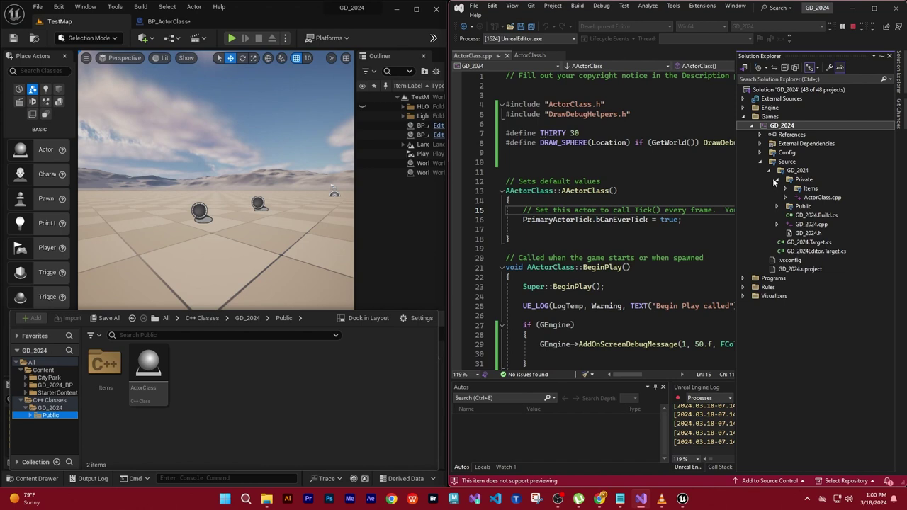
{"action": "left_click", "coordinate": [777, 180]}
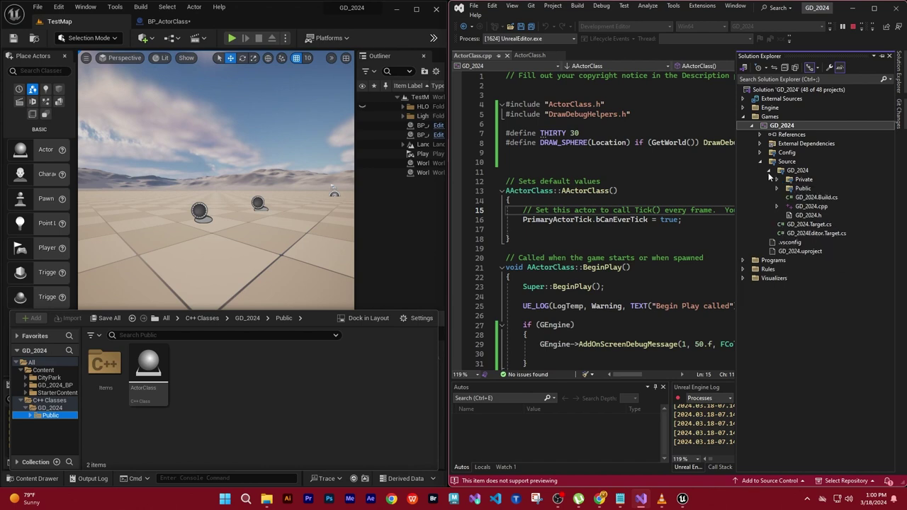
{"action": "left_click", "coordinate": [768, 172]}
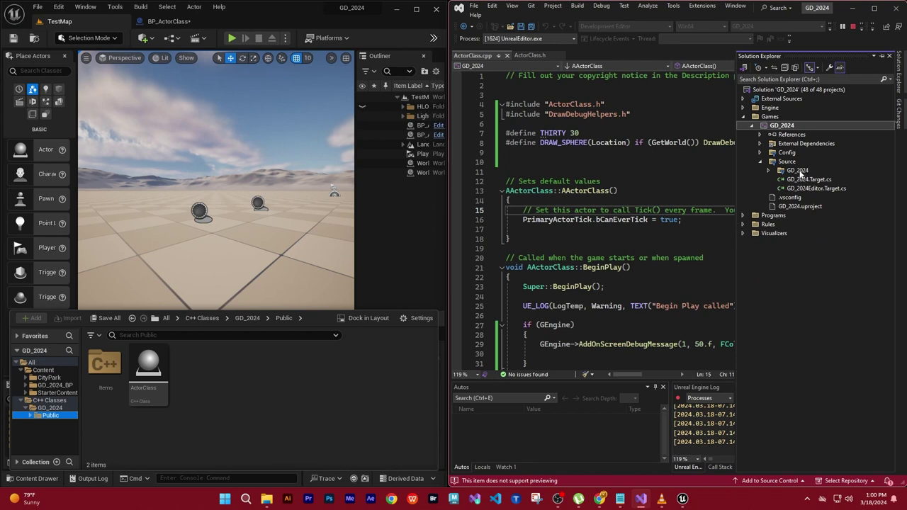
{"action": "left_click", "coordinate": [802, 174]}
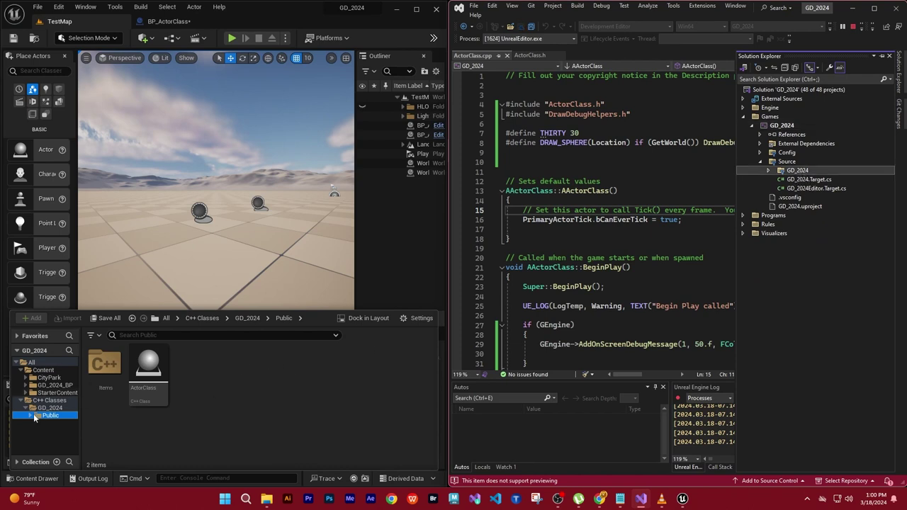
{"action": "left_click", "coordinate": [29, 416]}
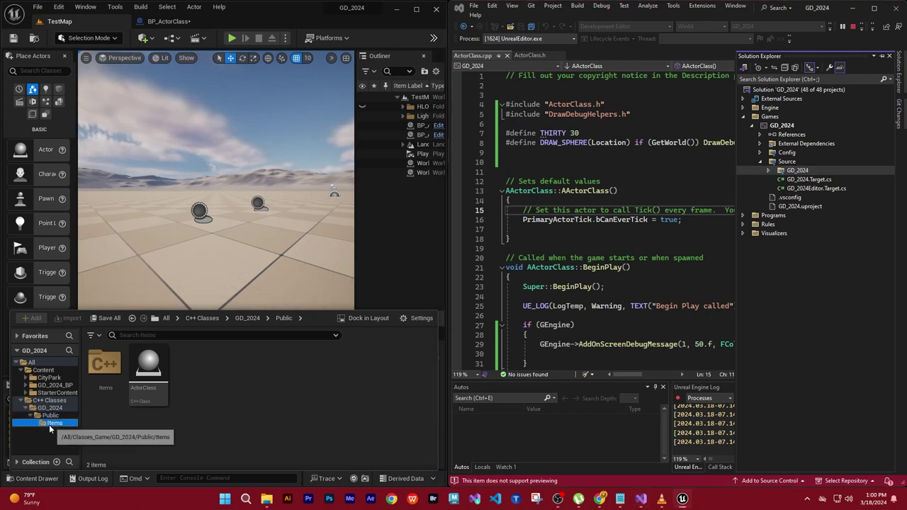
{"action": "left_click", "coordinate": [49, 424]}
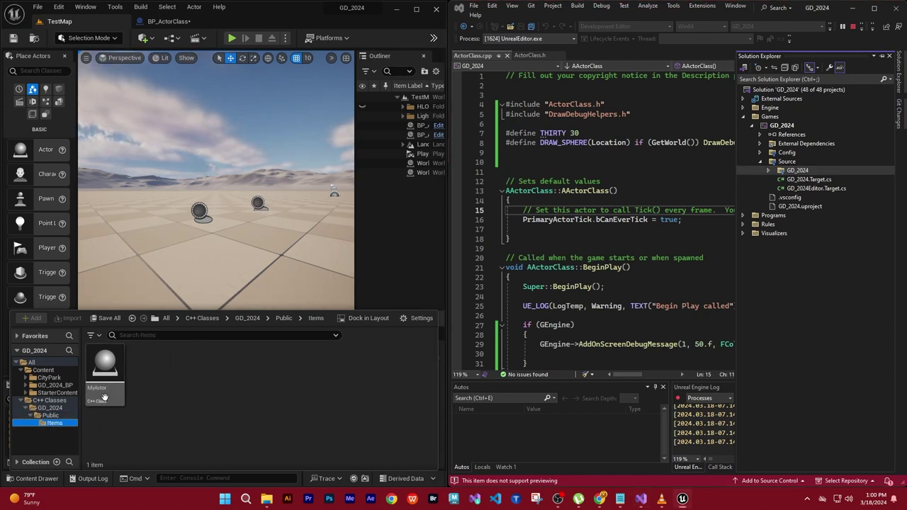
{"action": "left_click", "coordinate": [46, 417]}
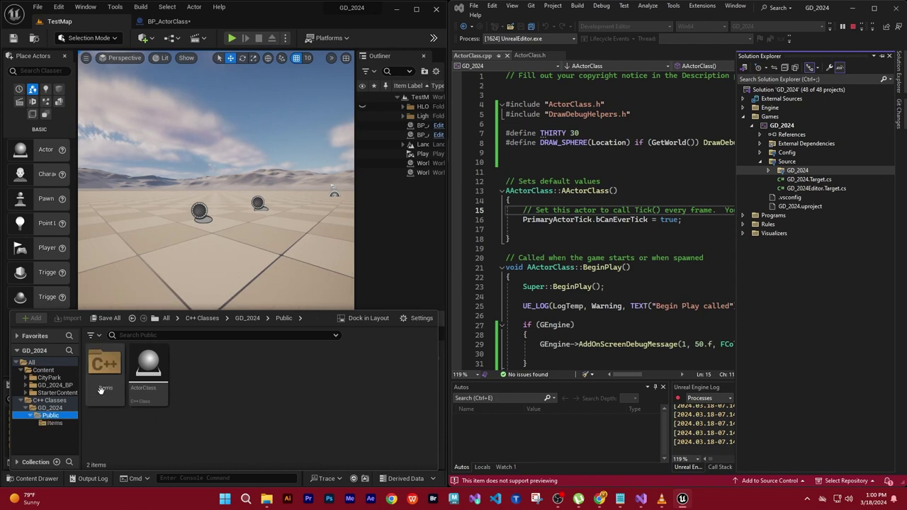
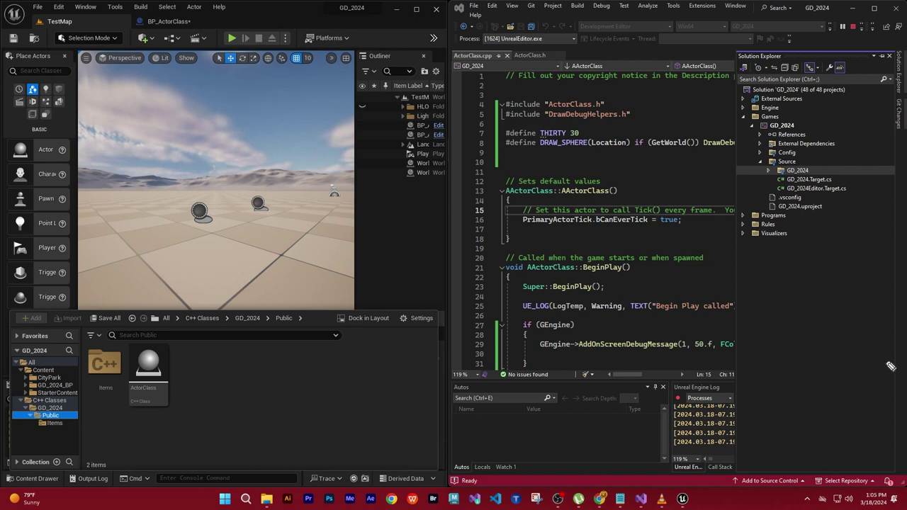
Expand GD_2024 and its Public folder in Solution Explorer, collapsing Items beside ActorClass.h.
{"action": "mouse_move", "coordinate": [114, 350]}
{"action": "left_mouse_down"}
{"action": "mouse_move", "coordinate": [102, 384]}
{"action": "mouse_move", "coordinate": [113, 388]}
{"action": "left_mouse_up"}
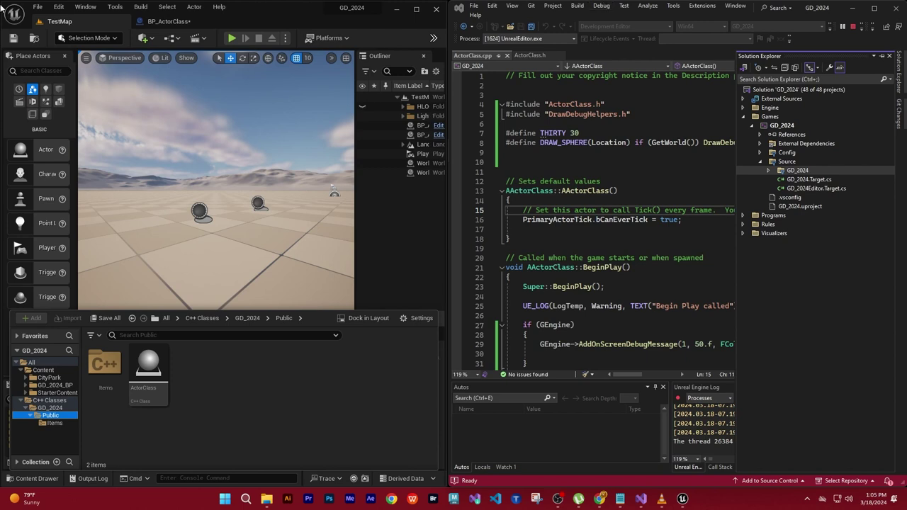
{"action": "left_click", "coordinate": [148, 363]}
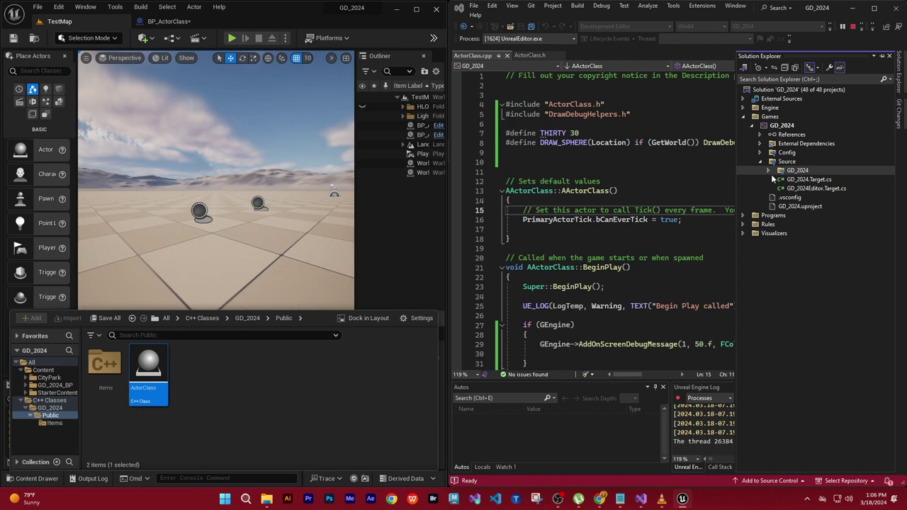
{"action": "left_click", "coordinate": [769, 171]}
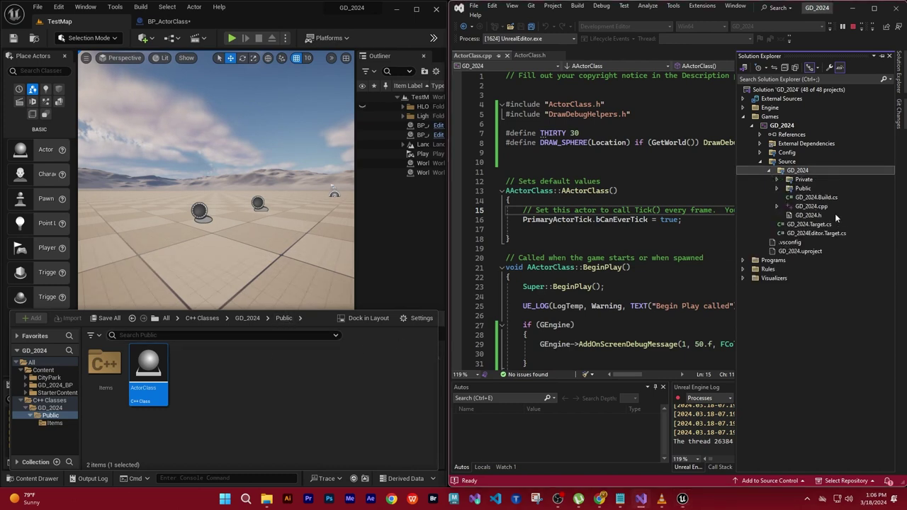
{"action": "left_click", "coordinate": [778, 189]}
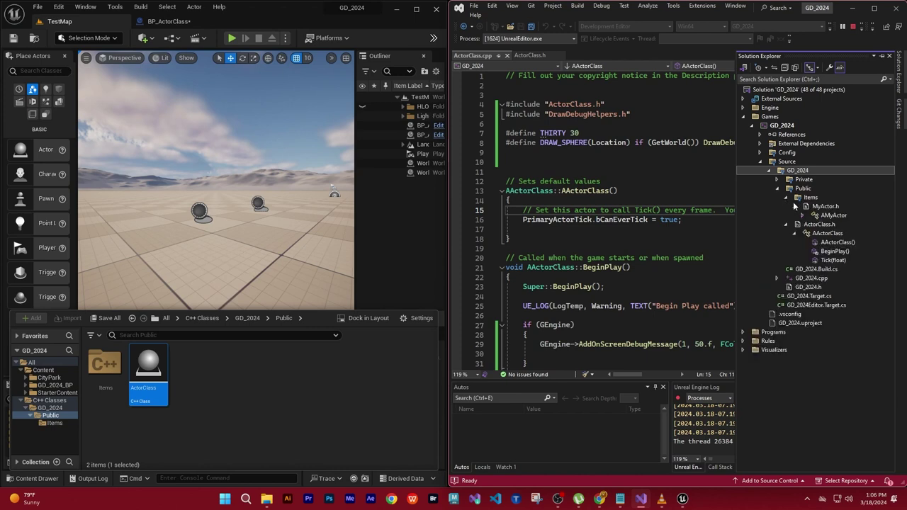
{"action": "left_click", "coordinate": [786, 200]}
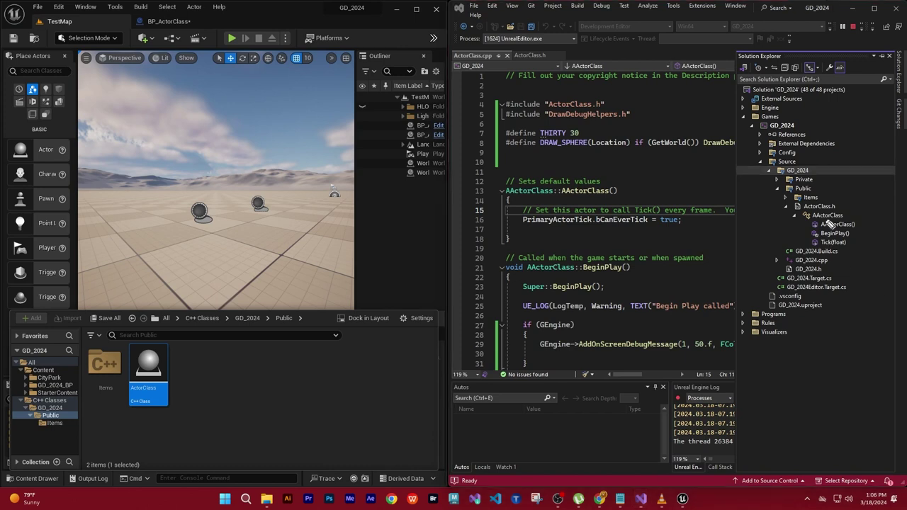
{"action": "left_click_drag", "start_coordinate": [820, 200], "coordinate": [825, 197]}
Switch the editor to ActorClass.h and show Solution Explorer beside it.
{"action": "left_click", "coordinate": [473, 58]}
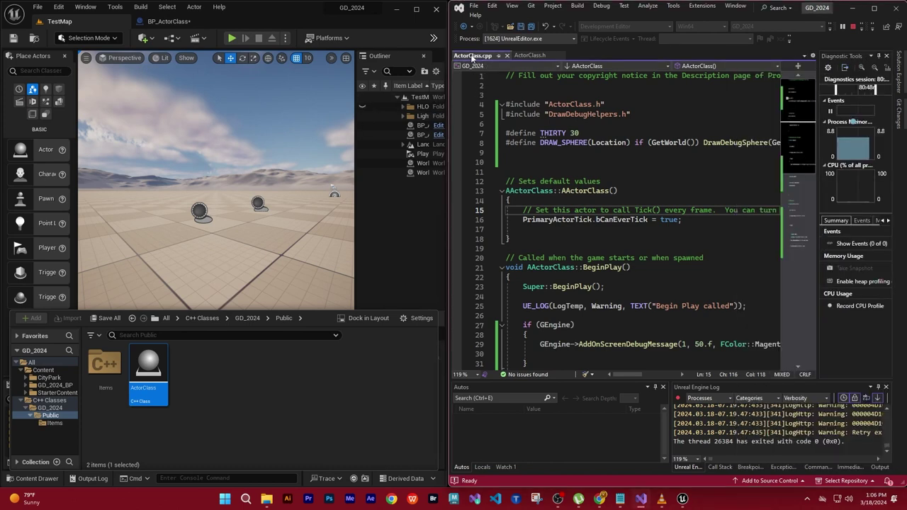
{"action": "left_click", "coordinate": [530, 54]}
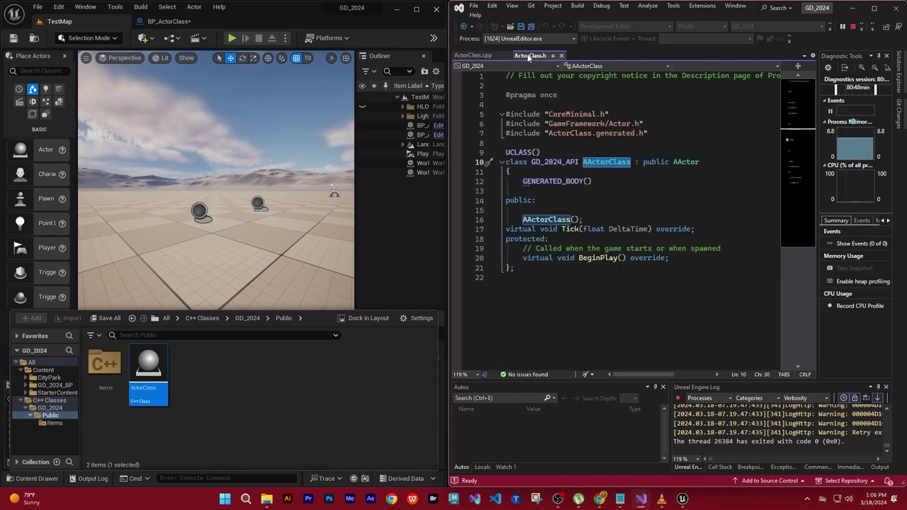
{"action": "left_click", "coordinate": [900, 72]}
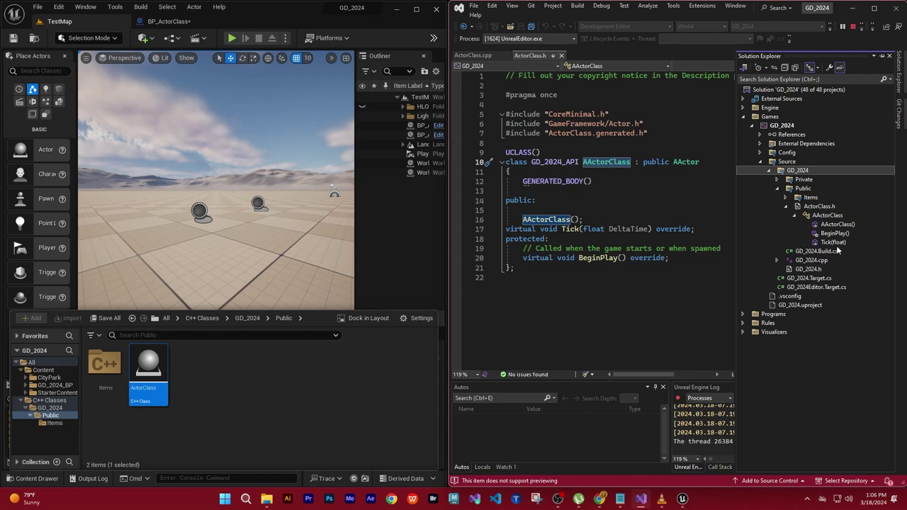
Expand the Private folder and open ActorClass.cpp to display its DRAW_SPHERE define.
{"action": "left_click", "coordinate": [777, 260]}
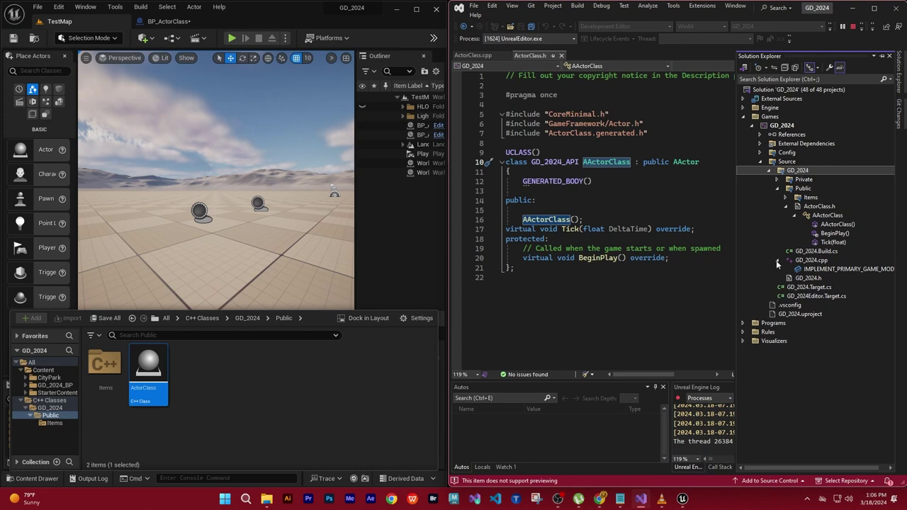
{"action": "left_click", "coordinate": [777, 260]}
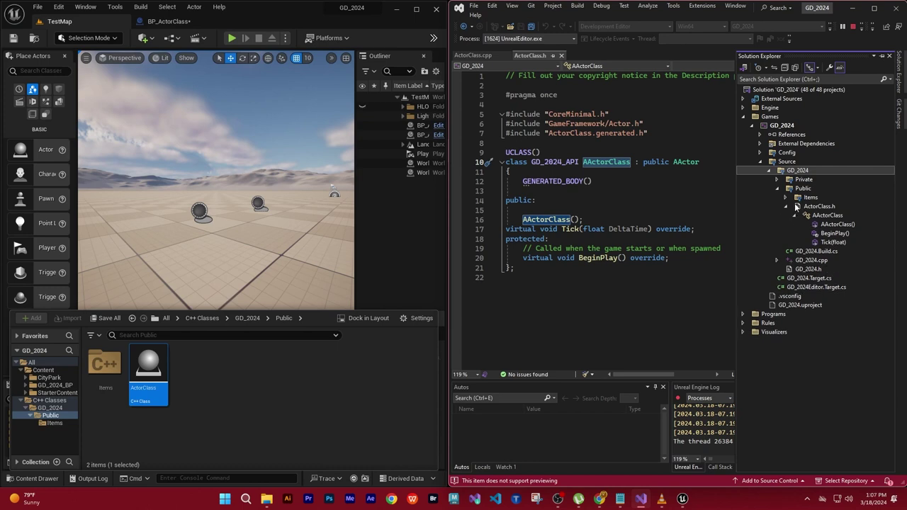
{"action": "left_click", "coordinate": [777, 179]}
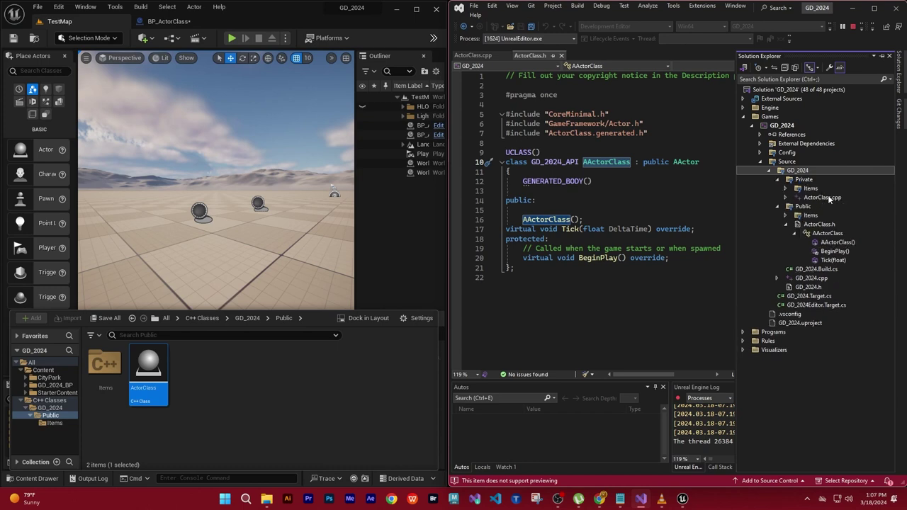
{"action": "left_click", "coordinate": [785, 199]}
{"action": "left_click", "coordinate": [785, 199]}
{"action": "double_click", "coordinate": [815, 198]}
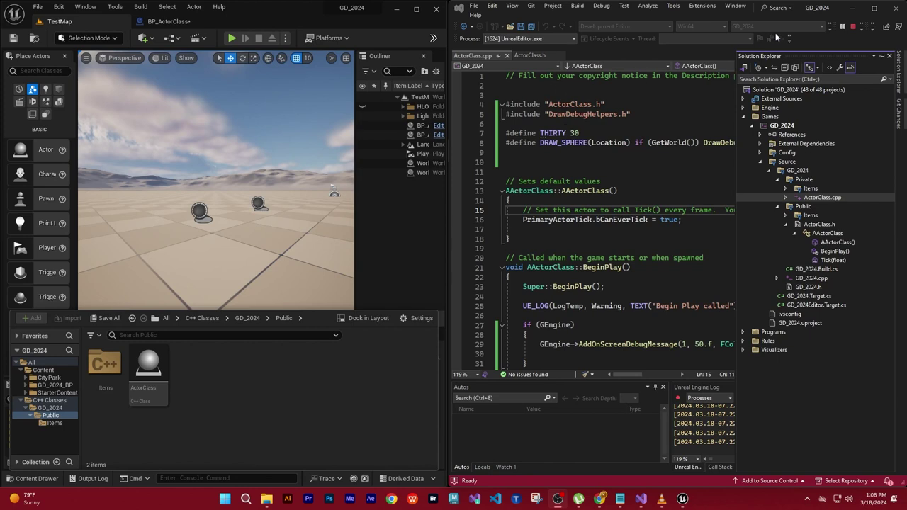
Maximize Visual Studio and remove the #define DRAW_SPHERE line from ActorClass.cpp.
{"action": "left_click", "coordinate": [873, 8]}
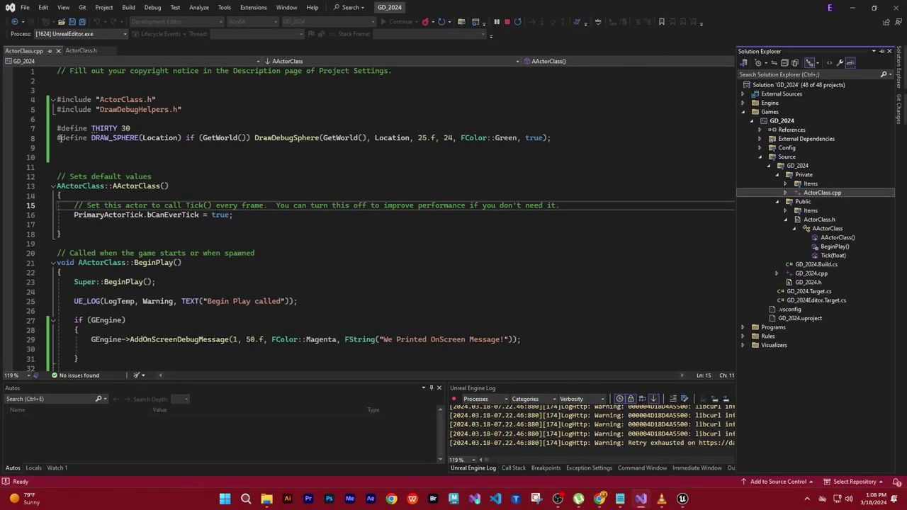
{"action": "mouse_move", "coordinate": [60, 138]}
{"action": "left_mouse_down"}
{"action": "mouse_move", "coordinate": [412, 141]}
{"action": "mouse_move", "coordinate": [609, 161]}
{"action": "left_mouse_up"}
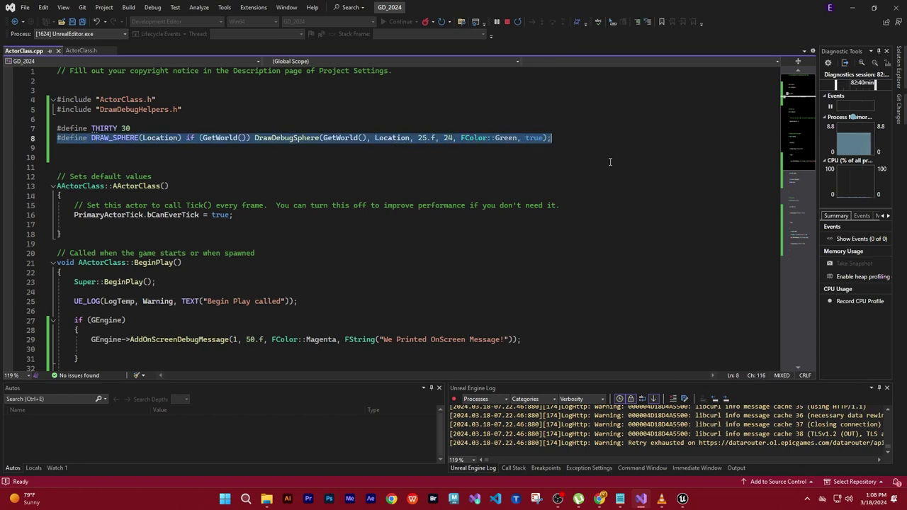
{"action": "key", "text": "Delete"}
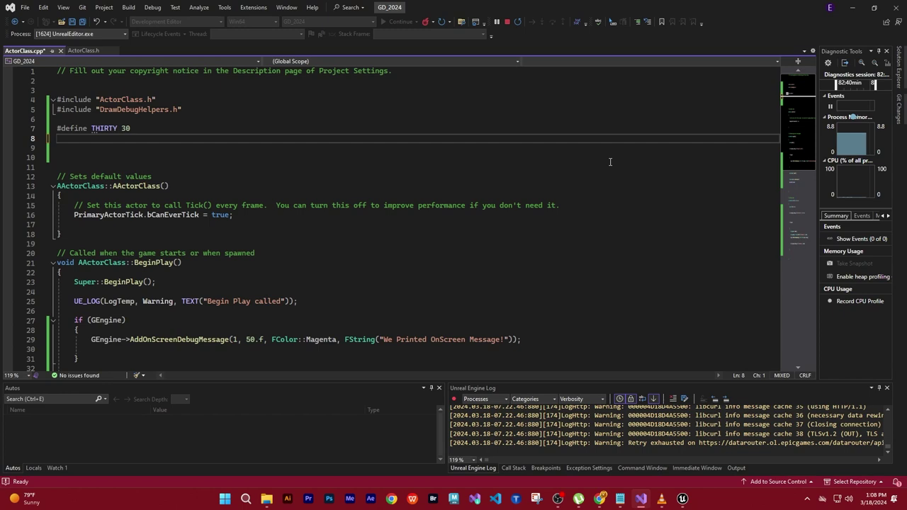
{"action": "left_click", "coordinate": [898, 68]}
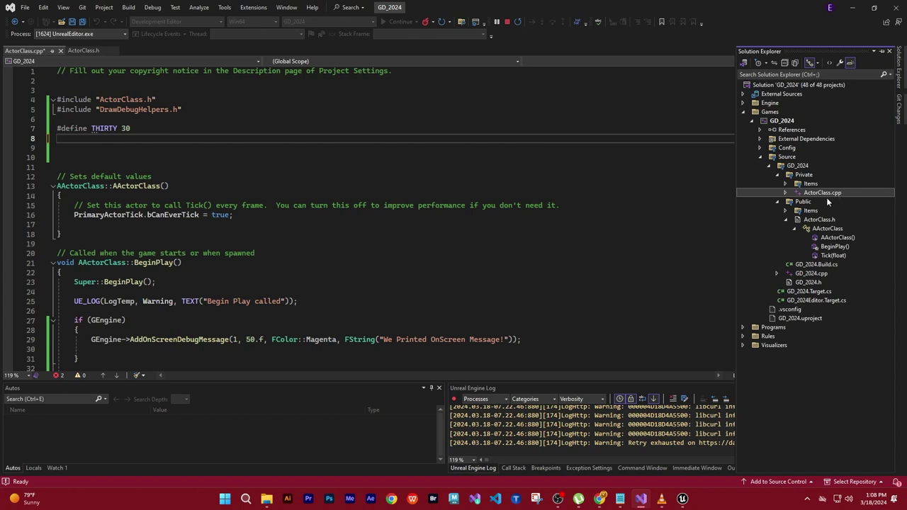
Open GD_2024.h from the Source > GD_2024 folder in Solution Explorer.
{"action": "left_click", "coordinate": [777, 274]}
{"action": "left_click", "coordinate": [777, 273]}
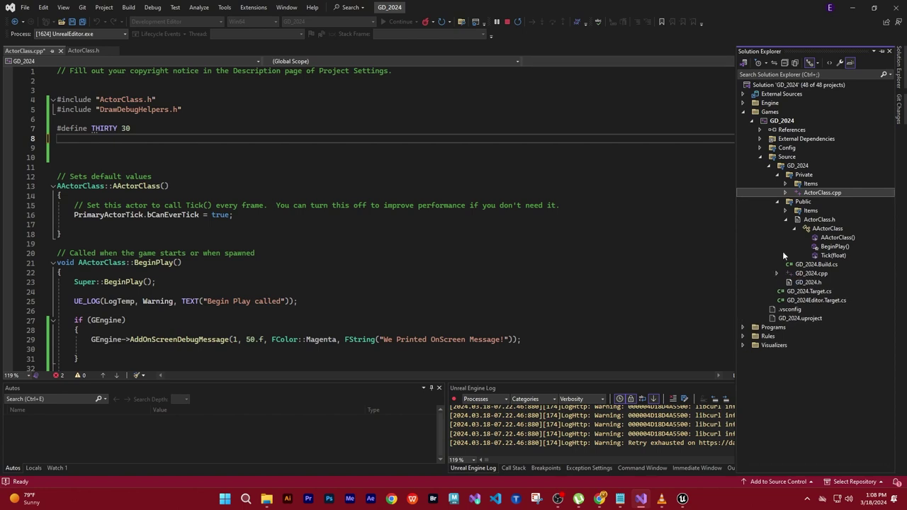
{"action": "double_click", "coordinate": [816, 220]}
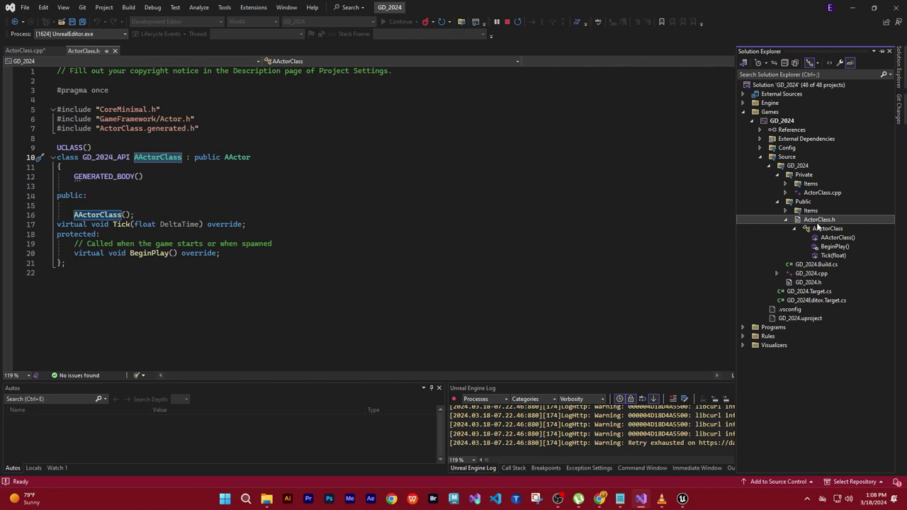
{"action": "key", "text": "alt+Tab"}
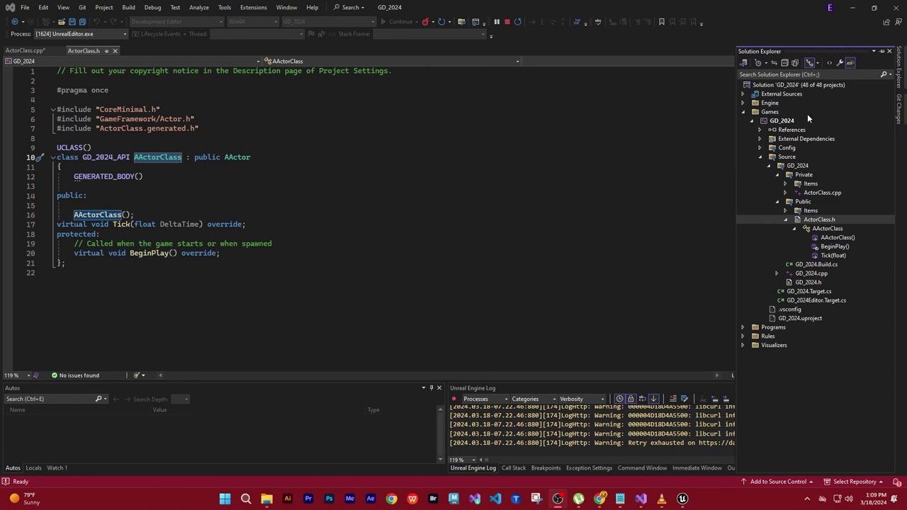
{"action": "left_click", "coordinate": [801, 283]}
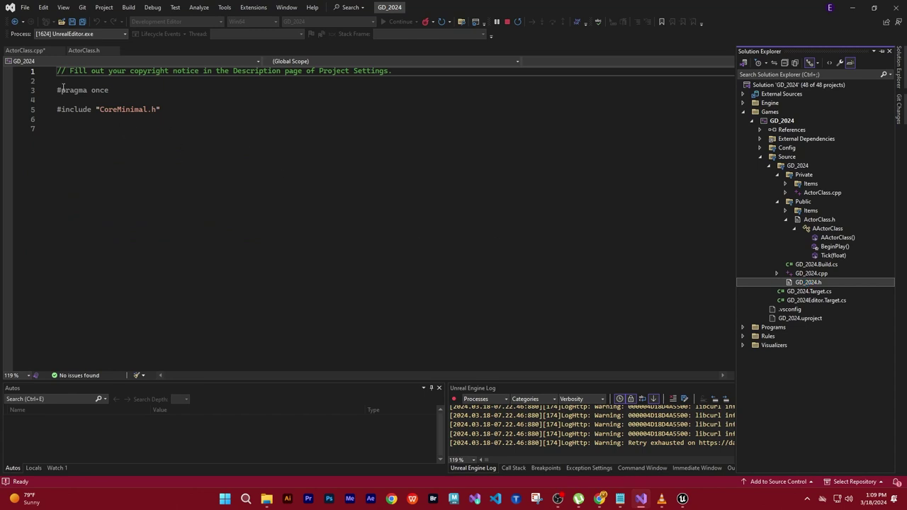
Paste the DRAW_SPHERE #define on a new line below GD_2024.h's CoreMinimal.h include.
{"action": "left_click", "coordinate": [192, 114]}
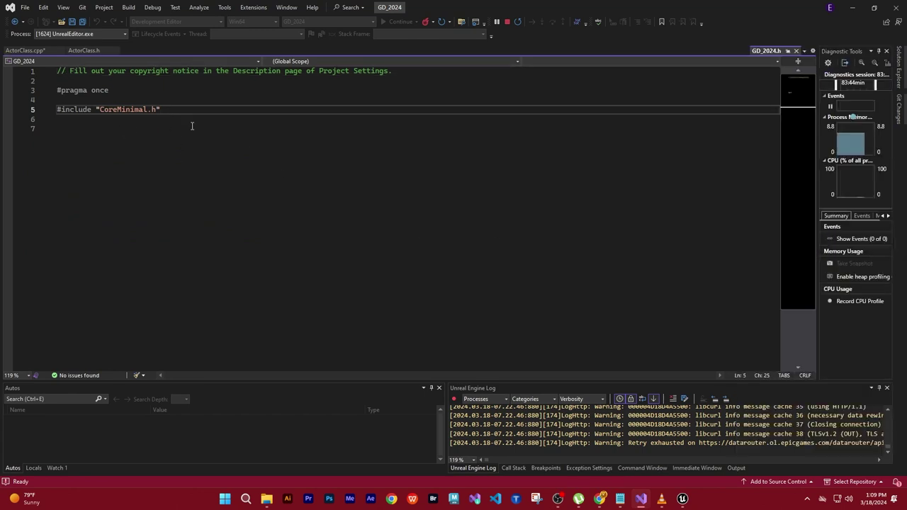
{"action": "key", "text": "Return"}
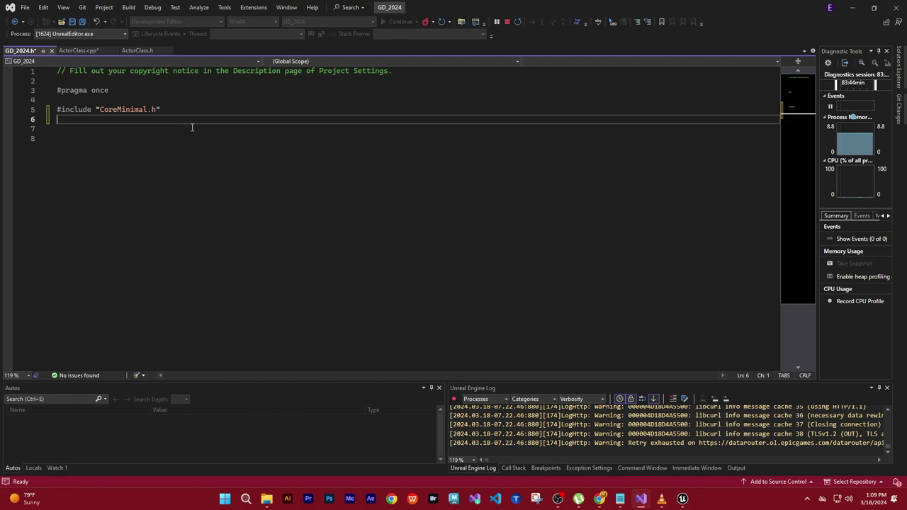
{"action": "type", "text": "#define DRAW_SPHERE(Location) if (GetWorld()) DrawDebugSphere(GetWorld(), Location, 25.f, 24, FColor::Green, true);"}
{"action": "left_click", "coordinate": [231, 196]}
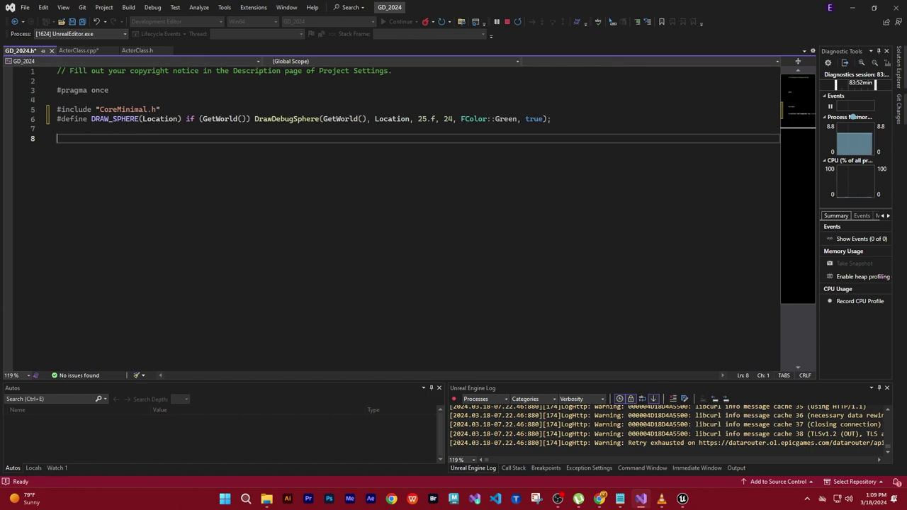
{"action": "key", "text": "alt+Tab"}
{"action": "key", "text": "alt+Tab"}
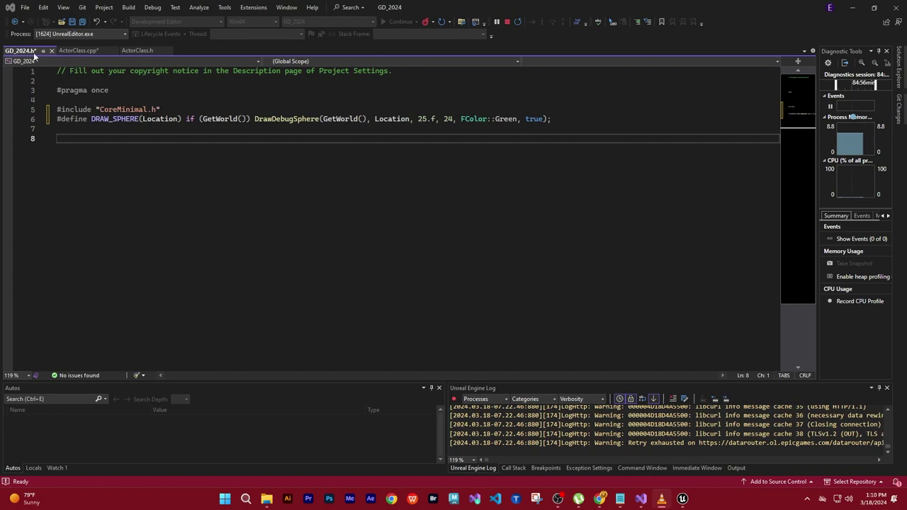
Return to ActorClass.cpp, now holding only the THIRTY define, with Solution Explorer toggled.
{"action": "left_click", "coordinate": [900, 63]}
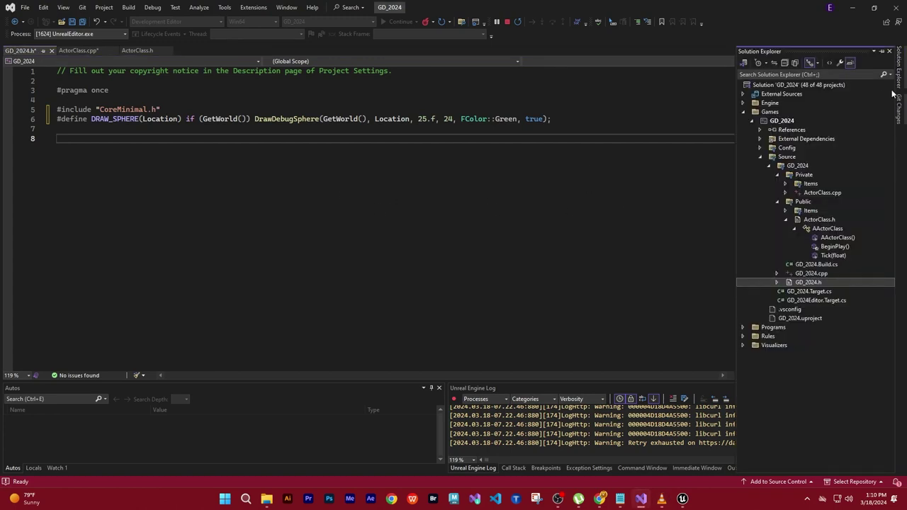
{"action": "left_click", "coordinate": [83, 52]}
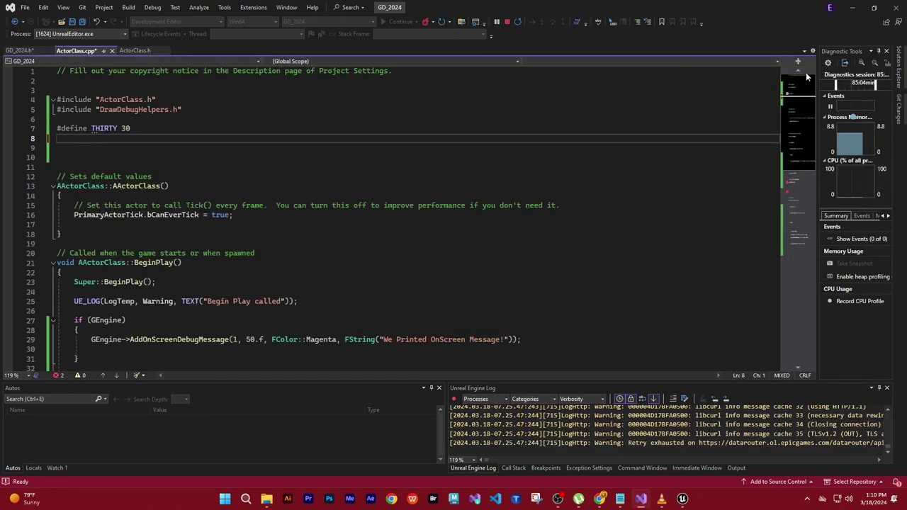
{"action": "left_click", "coordinate": [899, 80]}
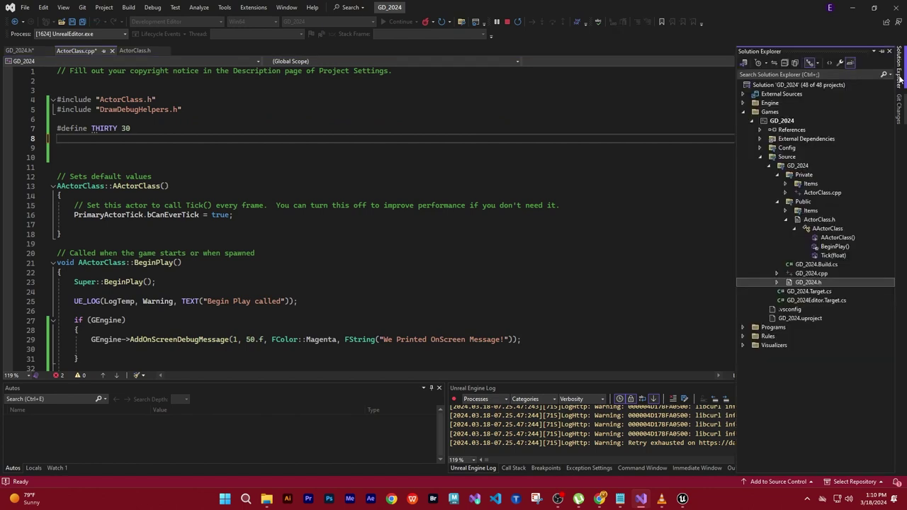
{"action": "left_click", "coordinate": [901, 80]}
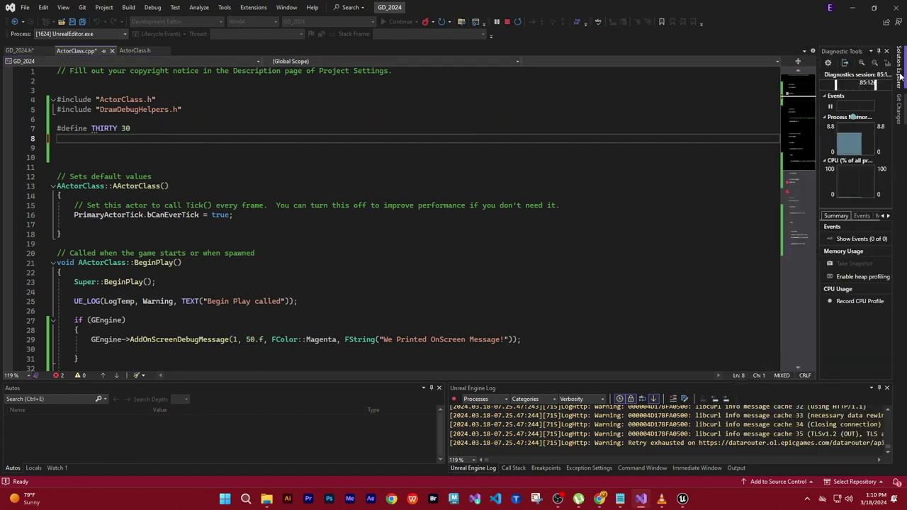
{"action": "left_click", "coordinate": [900, 73]}
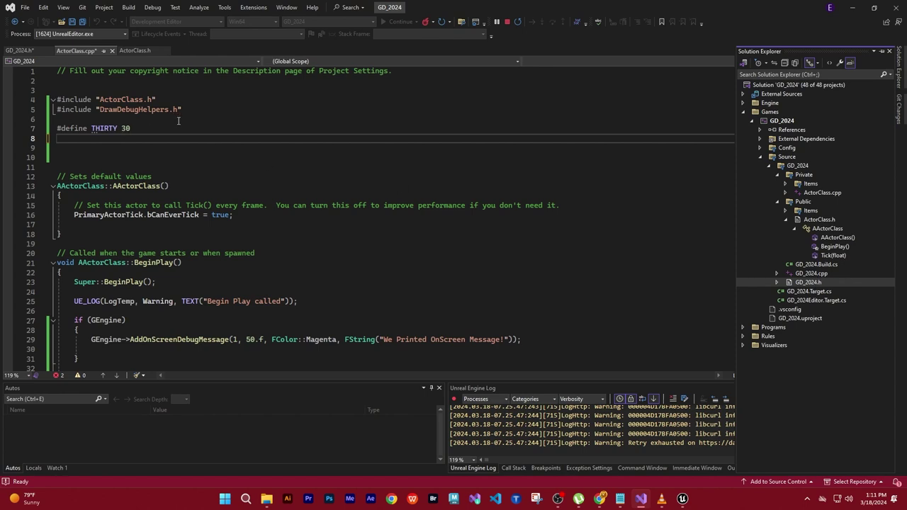
Add #include "GD_2024/GD_2024.h" on a new line below the DrawDebugHelpers include.
{"action": "left_click", "coordinate": [190, 109]}
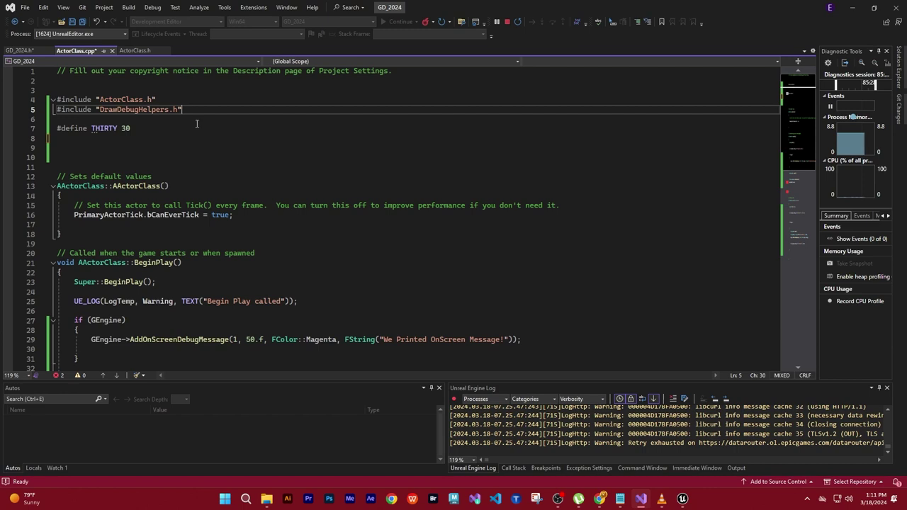
{"action": "key", "text": "Return"}
{"action": "type", "text": "#"}
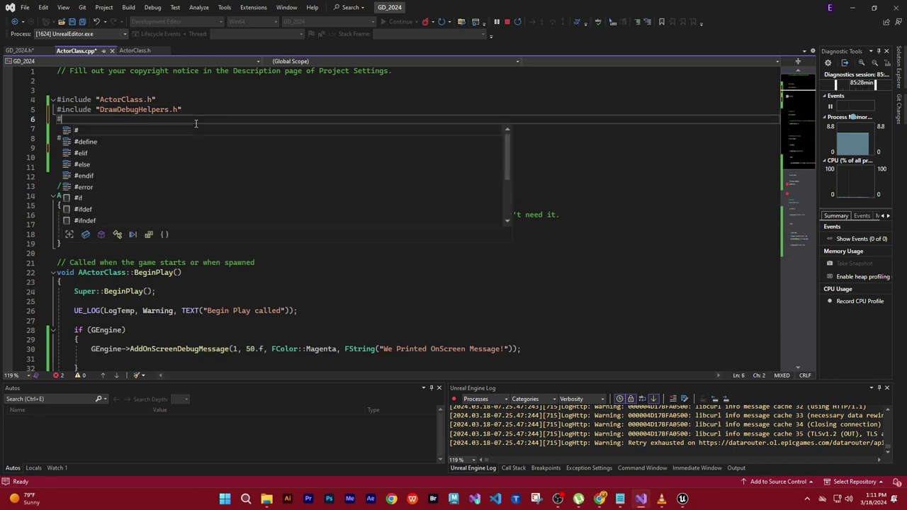
{"action": "type", "text": "inclu"}
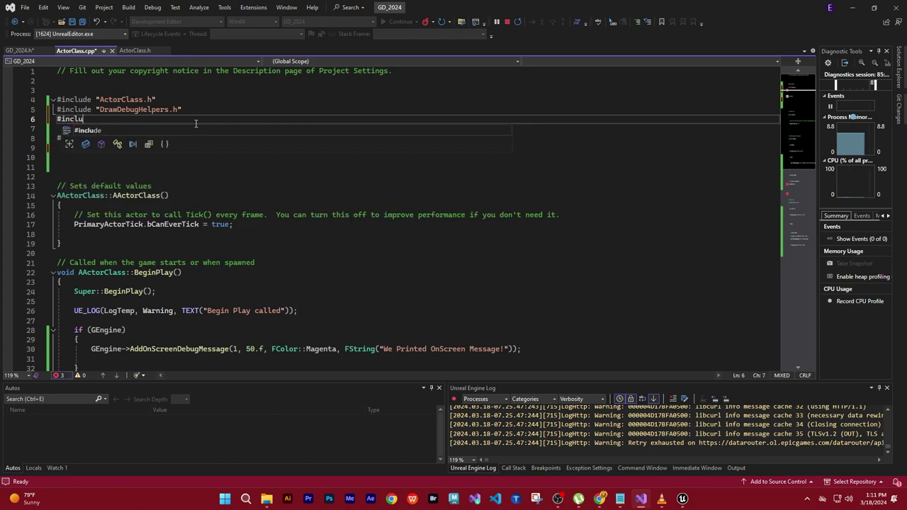
{"action": "type", "text": "de"}
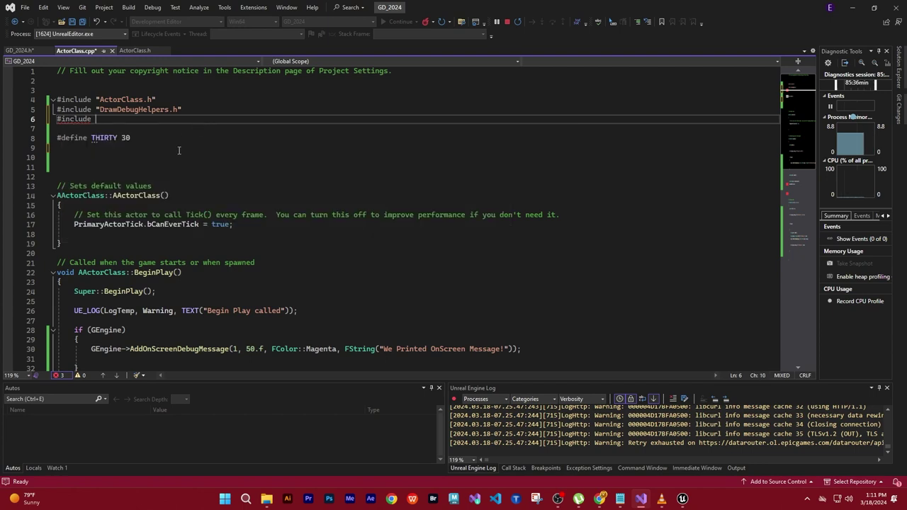
{"action": "left_click", "coordinate": [898, 71]}
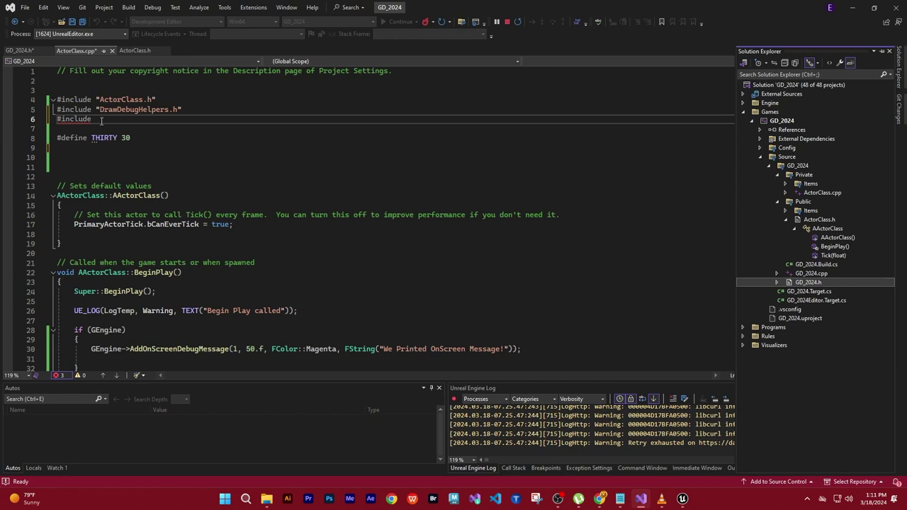
{"action": "left_click", "coordinate": [103, 119]}
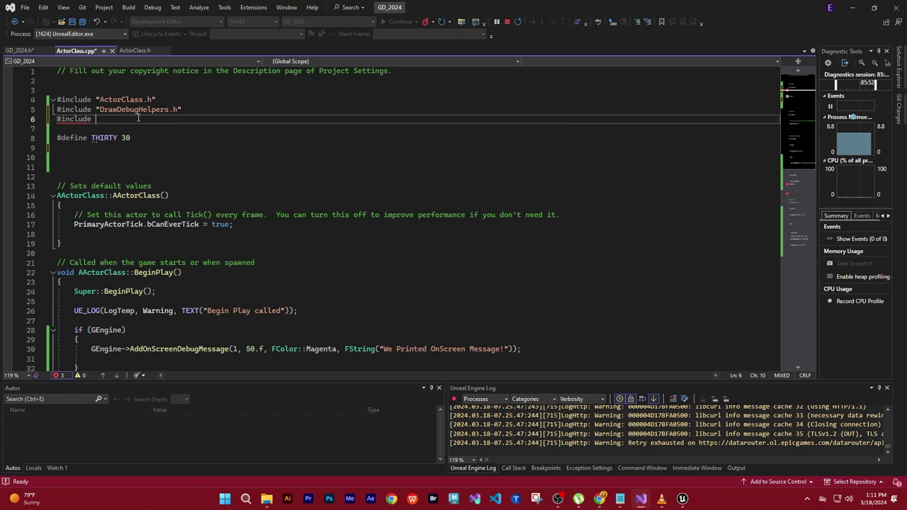
{"action": "type", "text": "\"GD"}
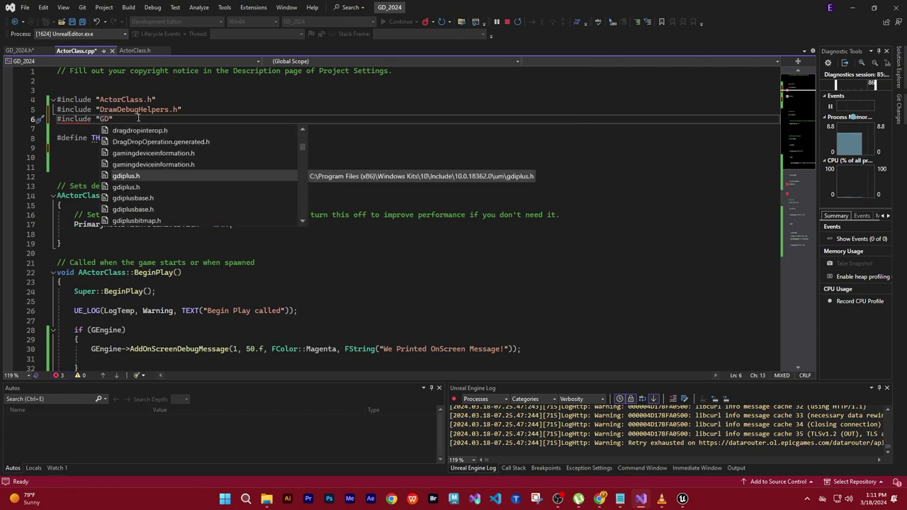
{"action": "type", "text": "_"}
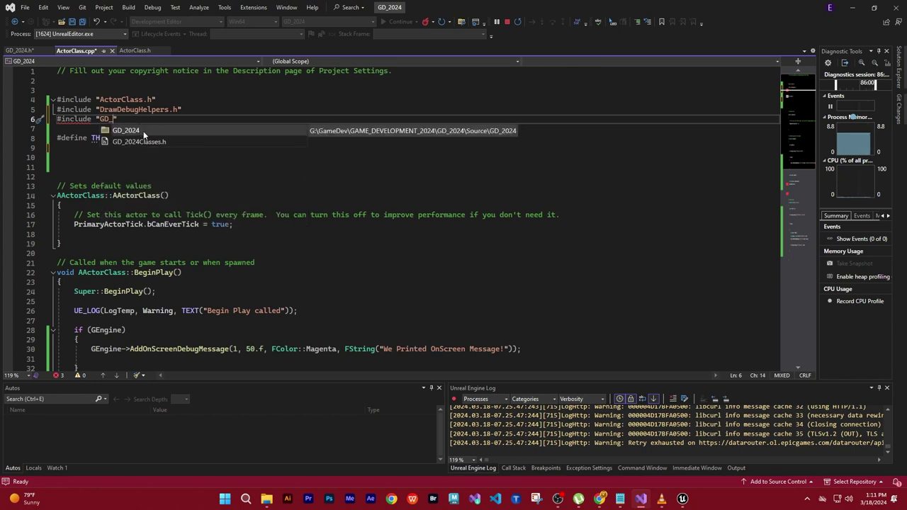
{"action": "double_click", "coordinate": [143, 134]}
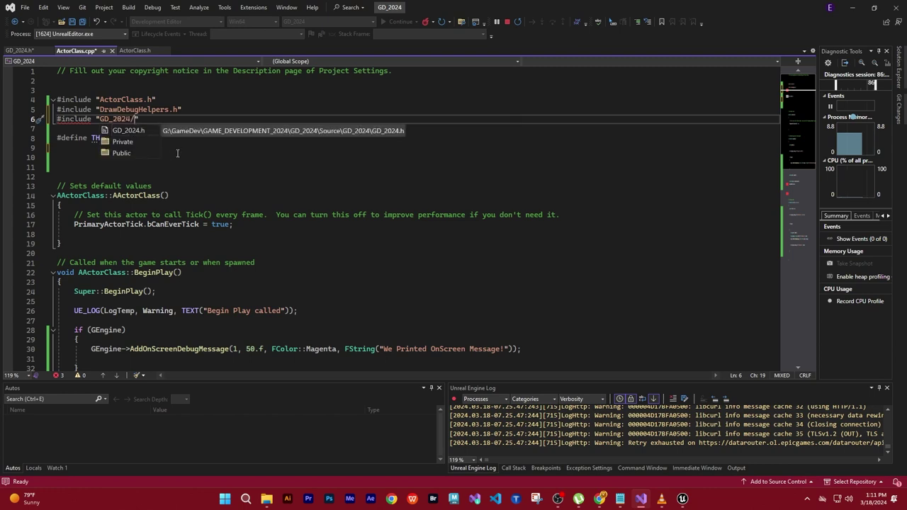
{"action": "type", "text": "GD"}
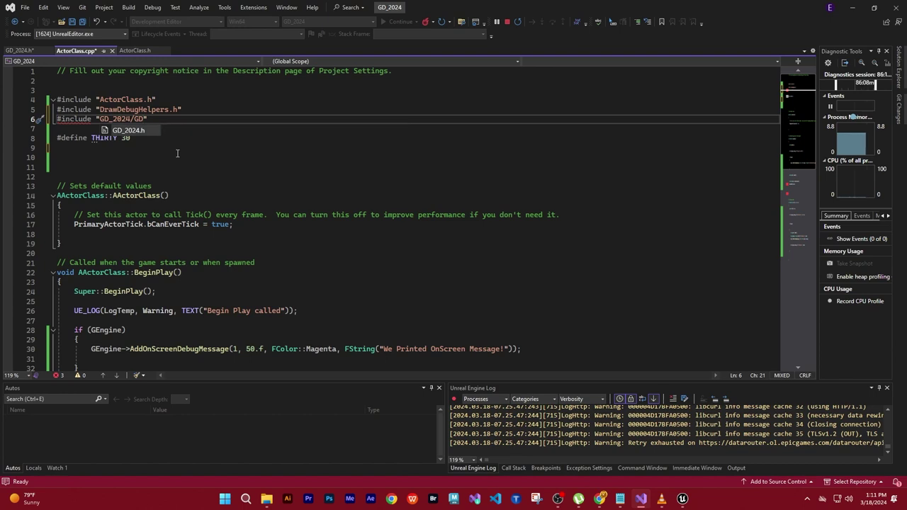
{"action": "key", "text": "Tab"}
Select the new GD_2024 include line to check it, then deselect.
{"action": "left_click", "coordinate": [183, 153]}
{"action": "left_click", "coordinate": [204, 122]}
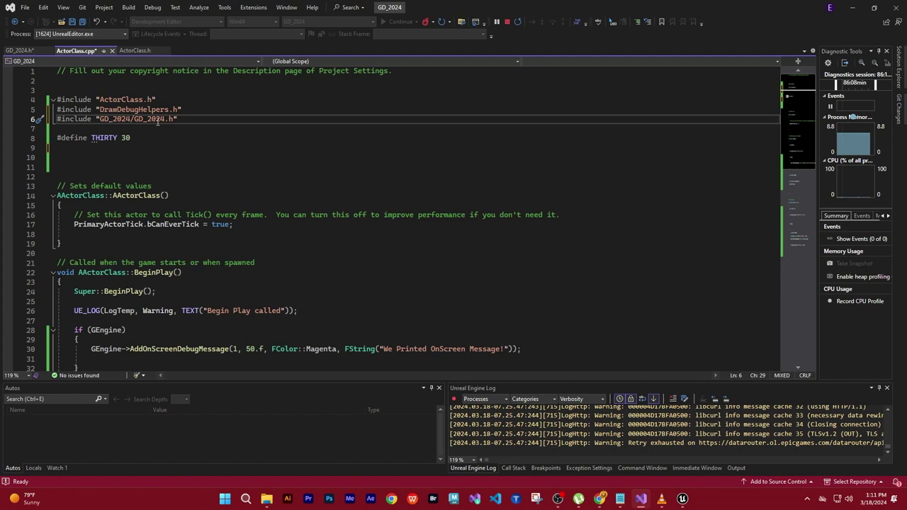
{"action": "left_click_drag", "start_coordinate": [196, 121], "coordinate": [58, 122]}
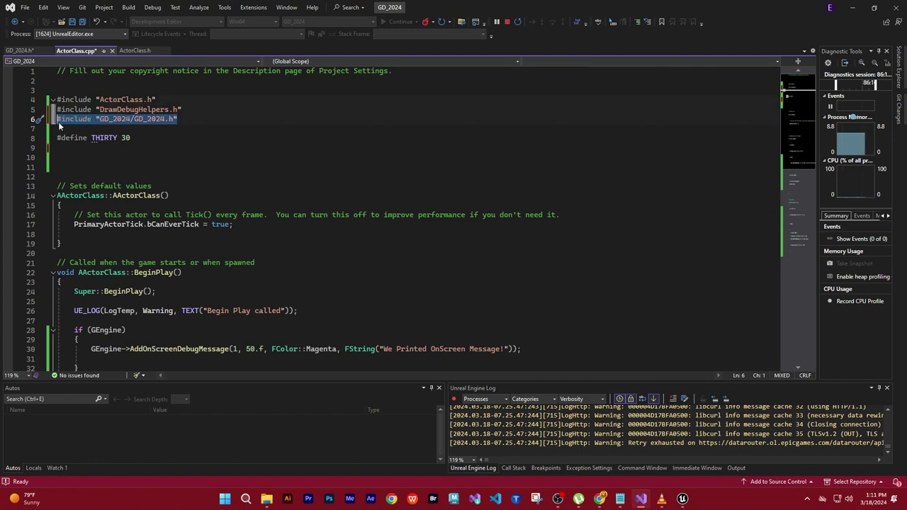
{"action": "left_click", "coordinate": [196, 143]}
{"action": "left_click_drag", "start_coordinate": [217, 121], "coordinate": [58, 121]}
{"action": "left_click", "coordinate": [236, 157]}
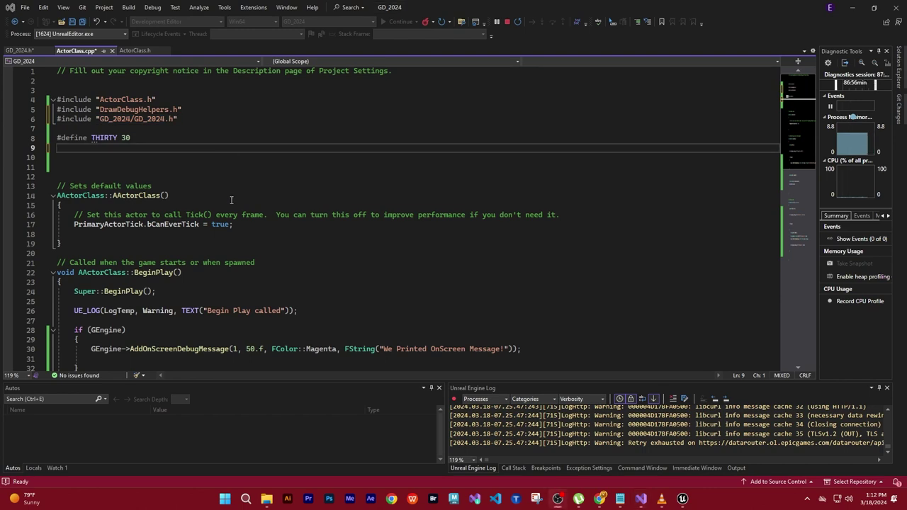
Save ActorClass.cpp and switch to the Unreal Editor GD_2024 project.
{"action": "left_click", "coordinate": [25, 8]}
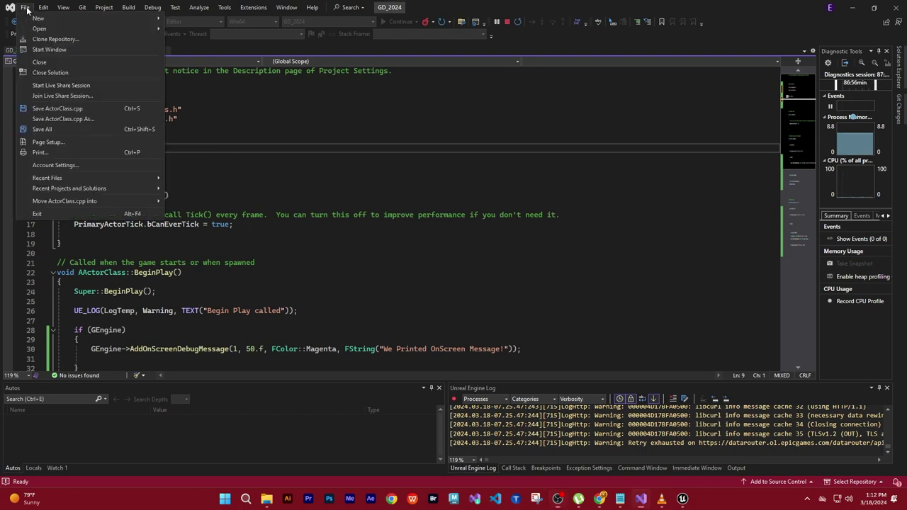
{"action": "left_click", "coordinate": [47, 127]}
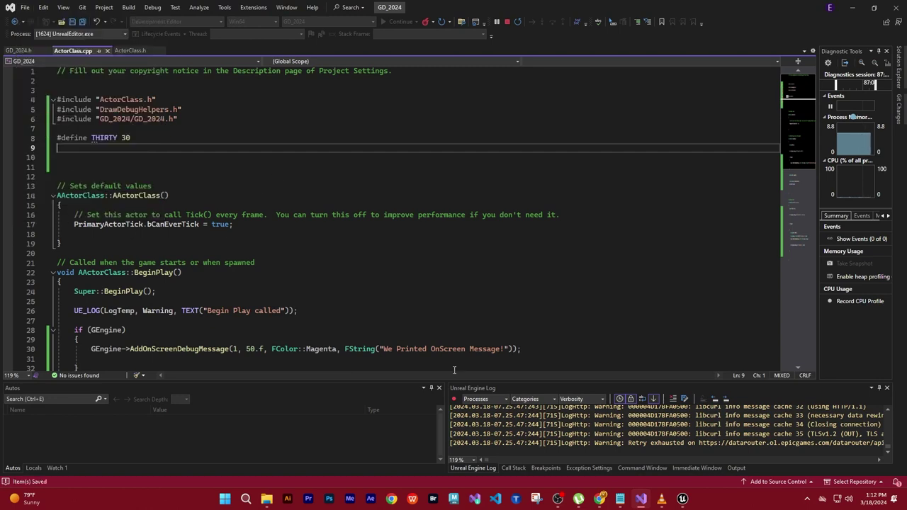
{"action": "mouse_move", "coordinate": [666, 503]}
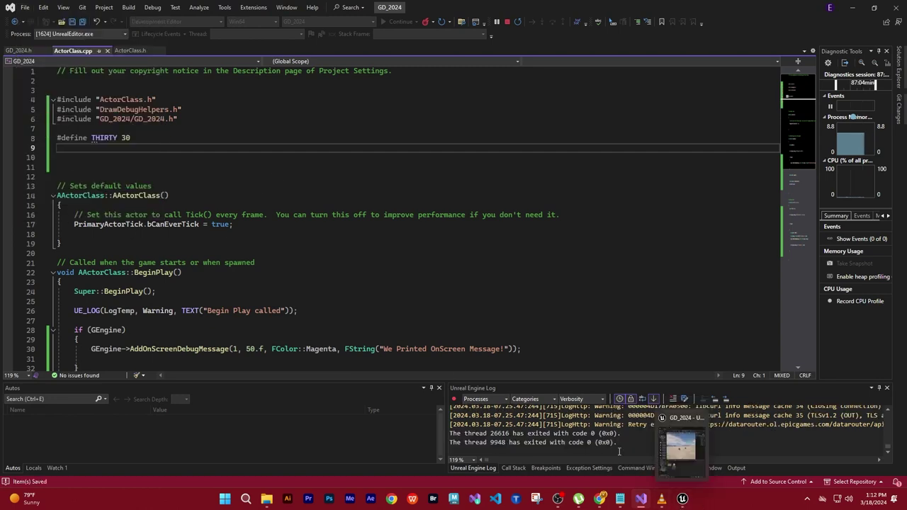
{"action": "left_click", "coordinate": [681, 500]}
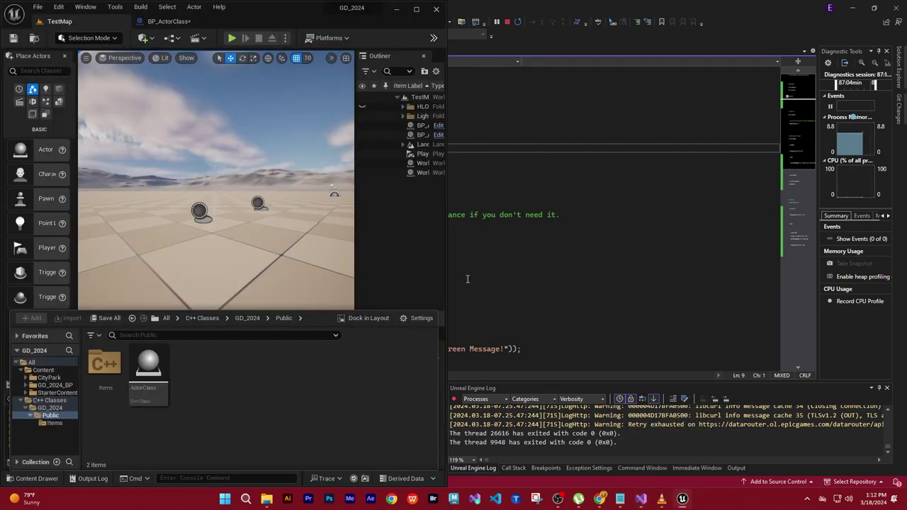
Maximize Unreal and recompile the C++ changes with Live Coding until it succeeds.
{"action": "left_click", "coordinate": [417, 10]}
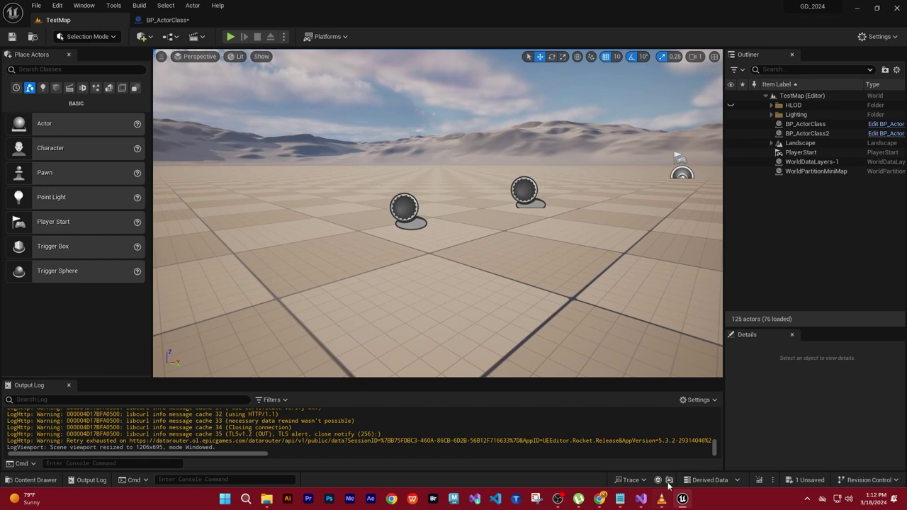
{"action": "mouse_move", "coordinate": [674, 506]}
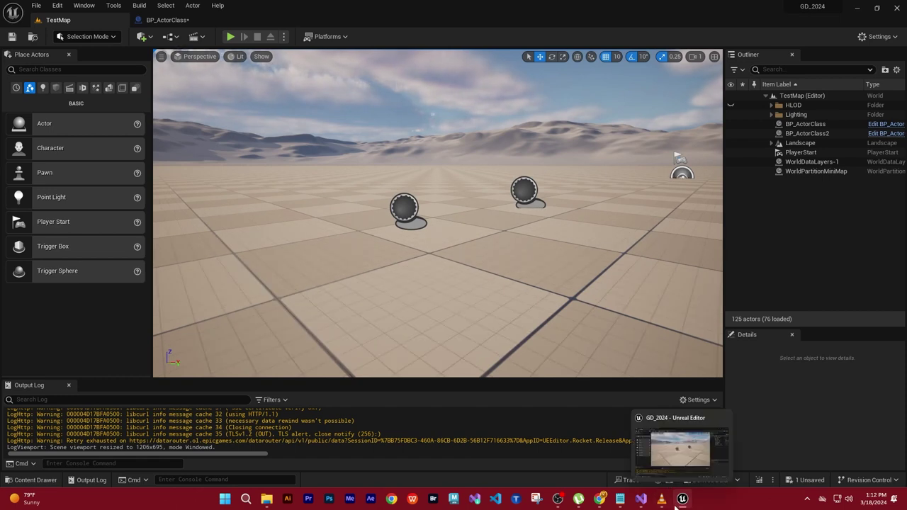
{"action": "left_click", "coordinate": [759, 480]}
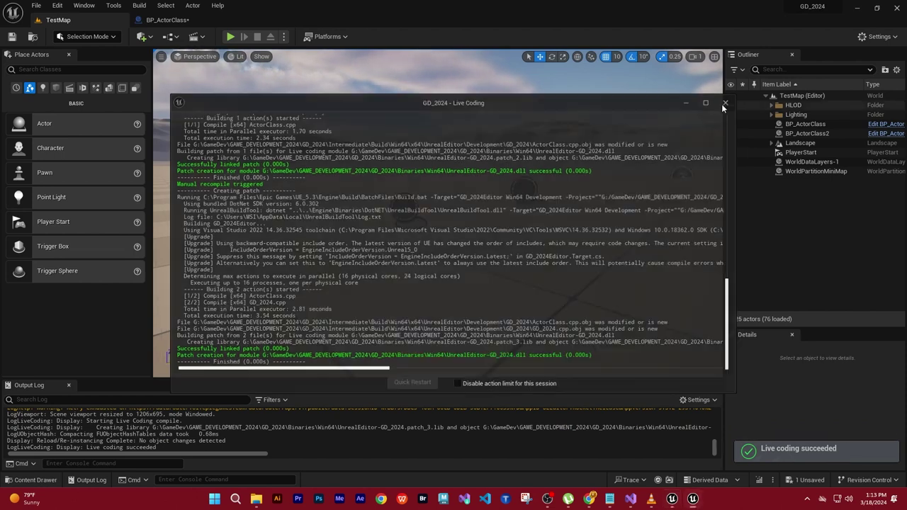
{"action": "left_click", "coordinate": [727, 102]}
Play the level, fly toward and back from the green debug spheres, then stop.
{"action": "left_click", "coordinate": [230, 37]}
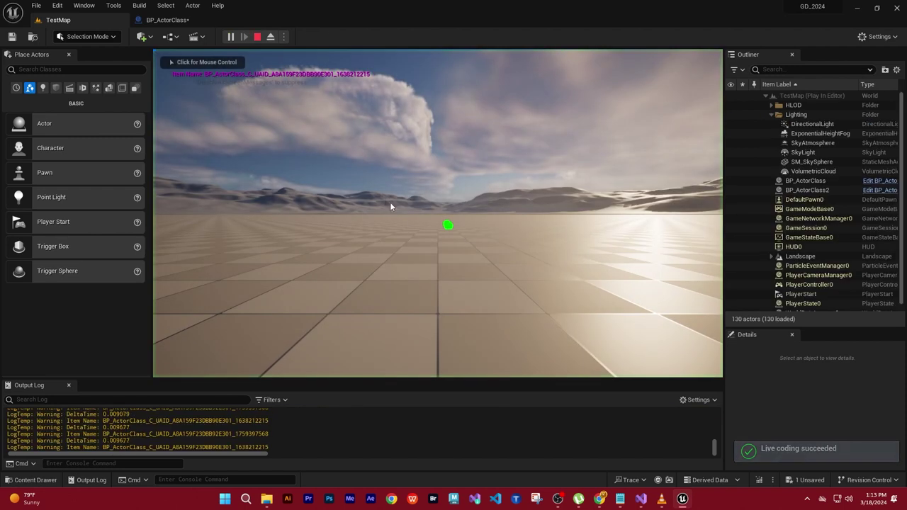
{"action": "left_click", "coordinate": [486, 276]}
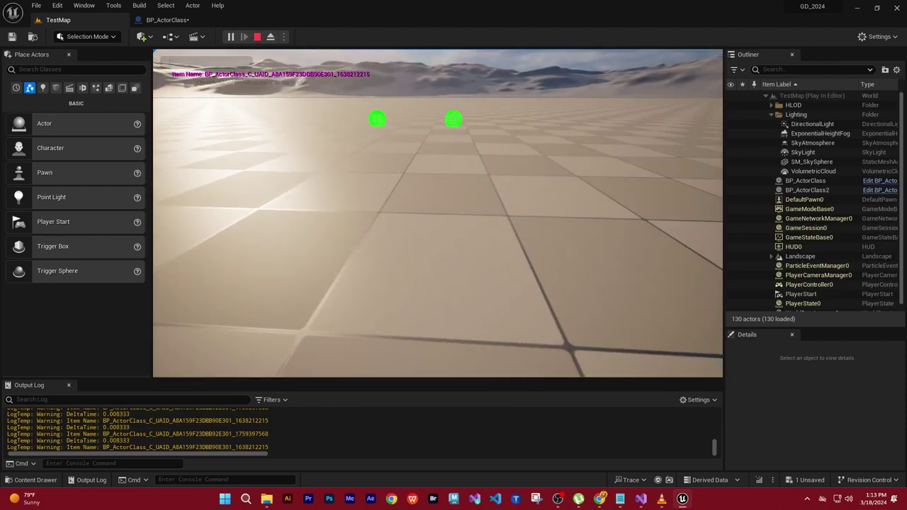
{"action": "key", "text": "w"}
{"action": "key", "text": "w"}
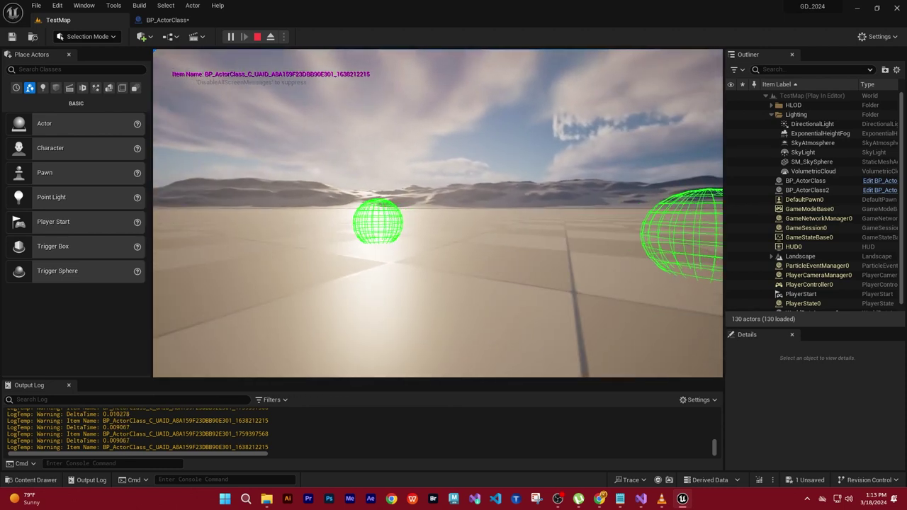
{"action": "key", "text": "w"}
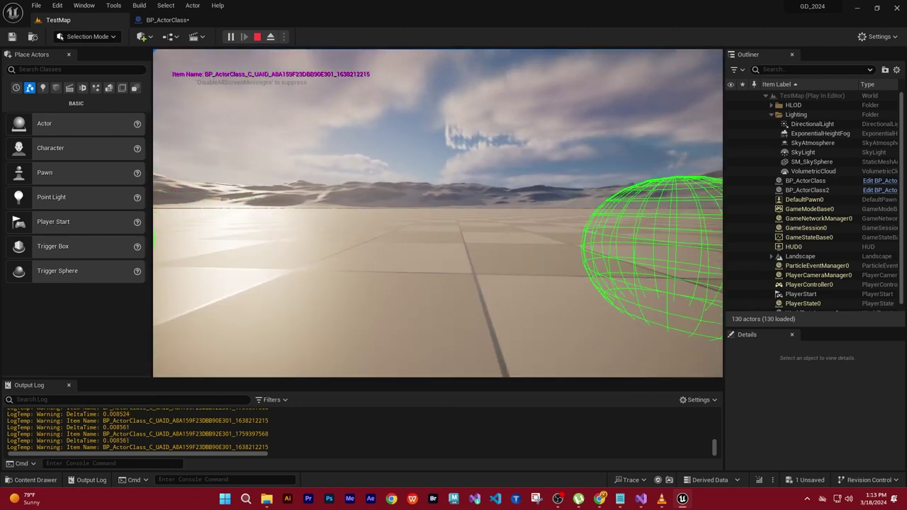
{"action": "key", "text": "s"}
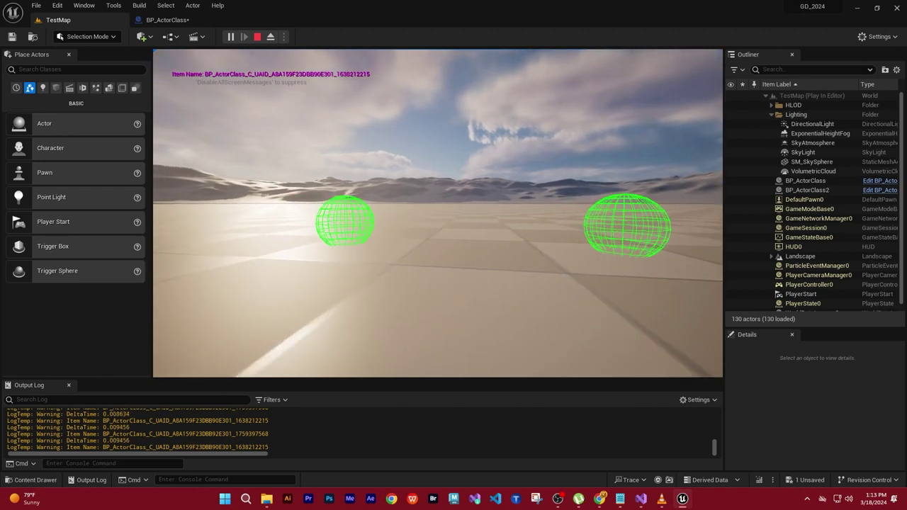
{"action": "key", "text": "s"}
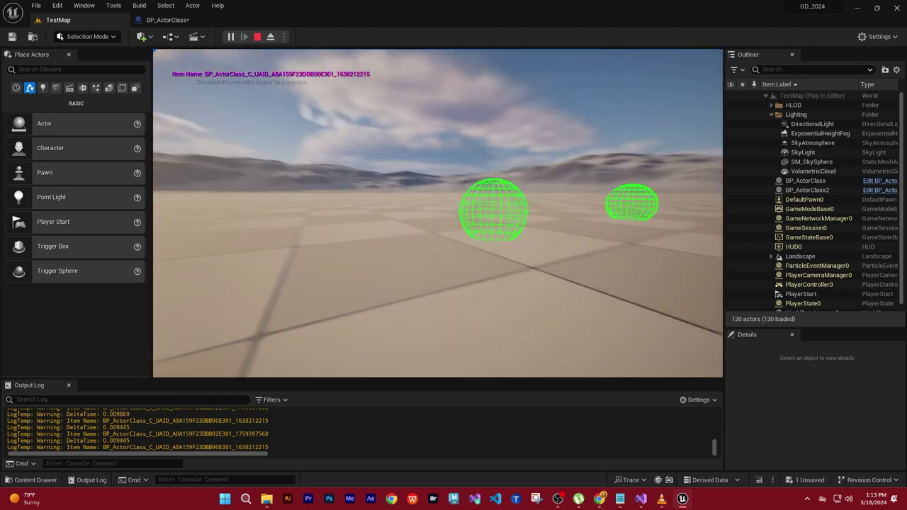
{"action": "key", "text": "Escape"}
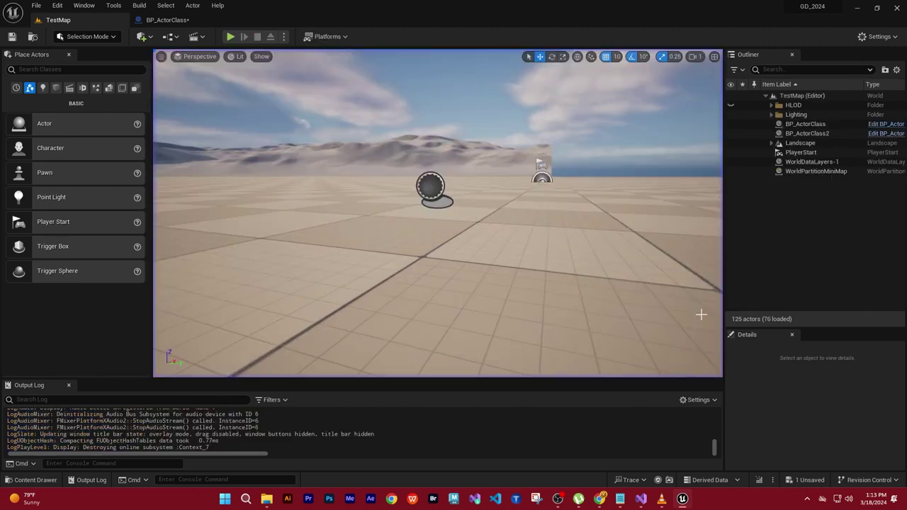
Replace all Notepad notes with 'Great Job!!!!' followed by blank lines.
{"action": "left_click", "coordinate": [621, 504]}
{"action": "left_click", "coordinate": [398, 206]}
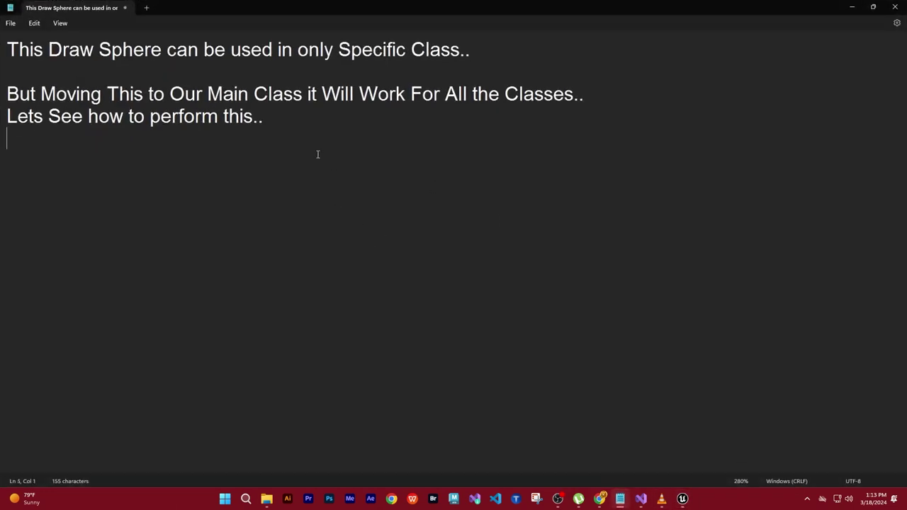
{"action": "key", "text": "ctrl+a"}
{"action": "type", "text": "Great Jo"}
{"action": "key", "text": "BackSpace"}
{"action": "type", "text": "b!!!!"}
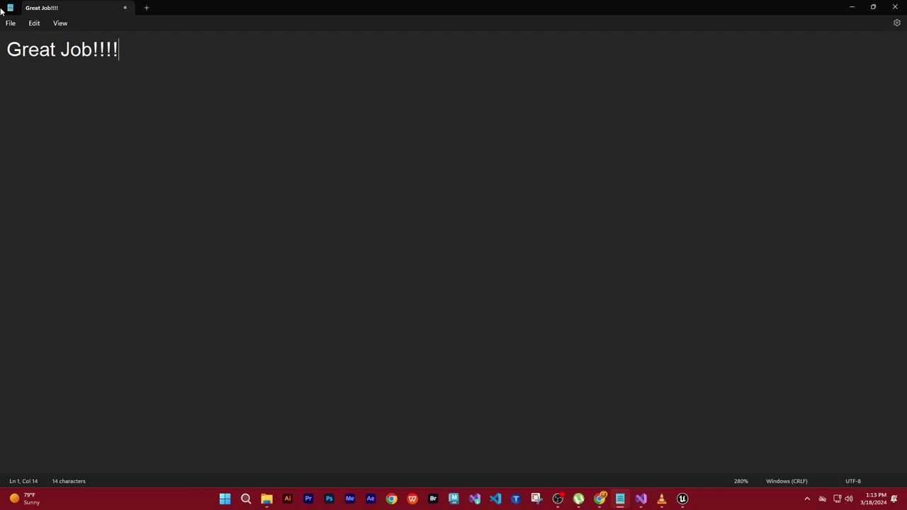
{"action": "key", "text": "Return"}
{"action": "key", "text": "Return"}
{"action": "key", "text": "Return"}
Minimize Notepad and use Save All in Unreal to save BP_ActorClass.
{"action": "left_click", "coordinate": [851, 7]}
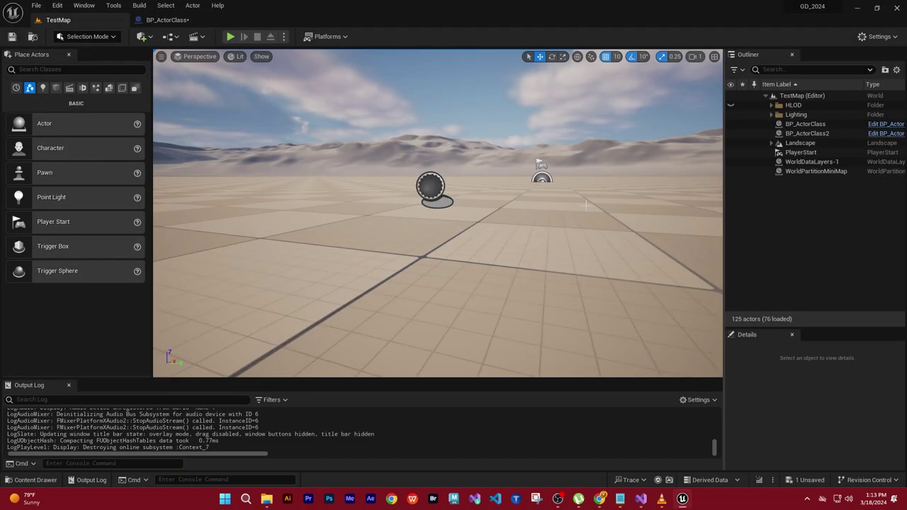
{"action": "left_click", "coordinate": [36, 6]}
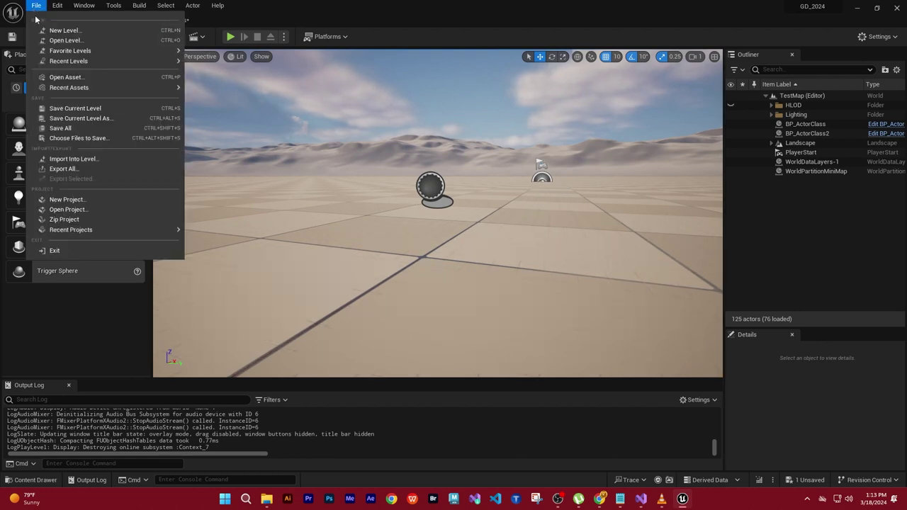
{"action": "left_click", "coordinate": [68, 130]}
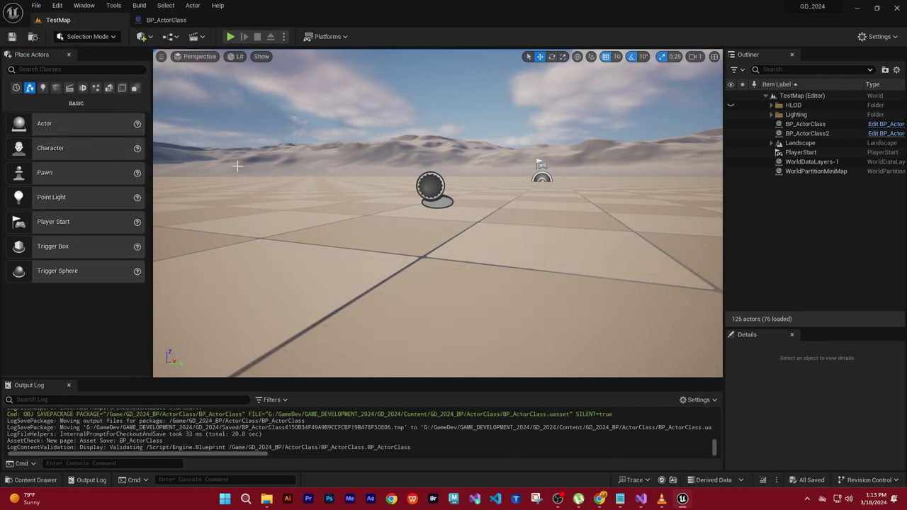